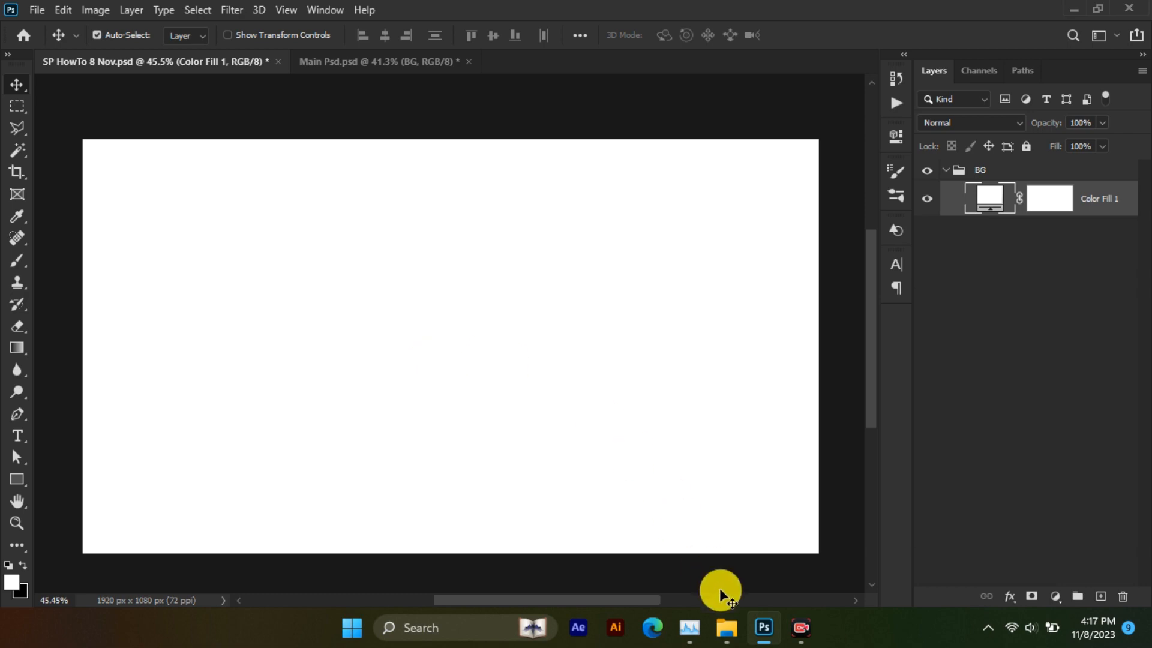
Place the BG image from the Thumbnail Asstes folder into the document at full canvas size
click(725, 625)
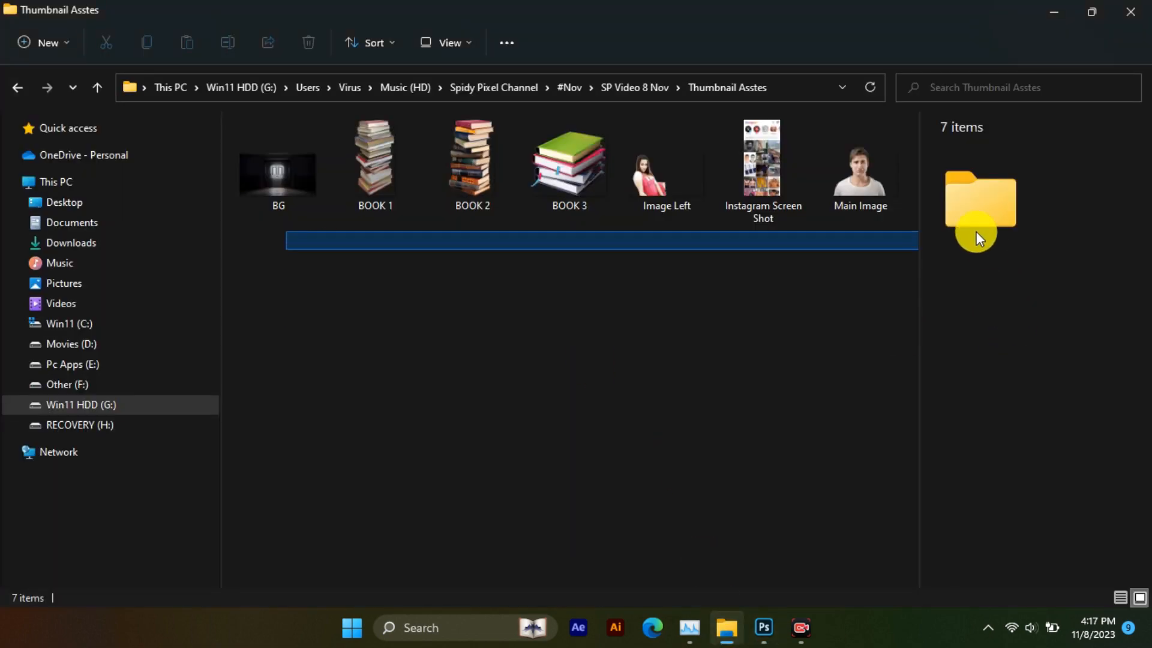
drag(690, 12, 795, 96)
click(705, 264)
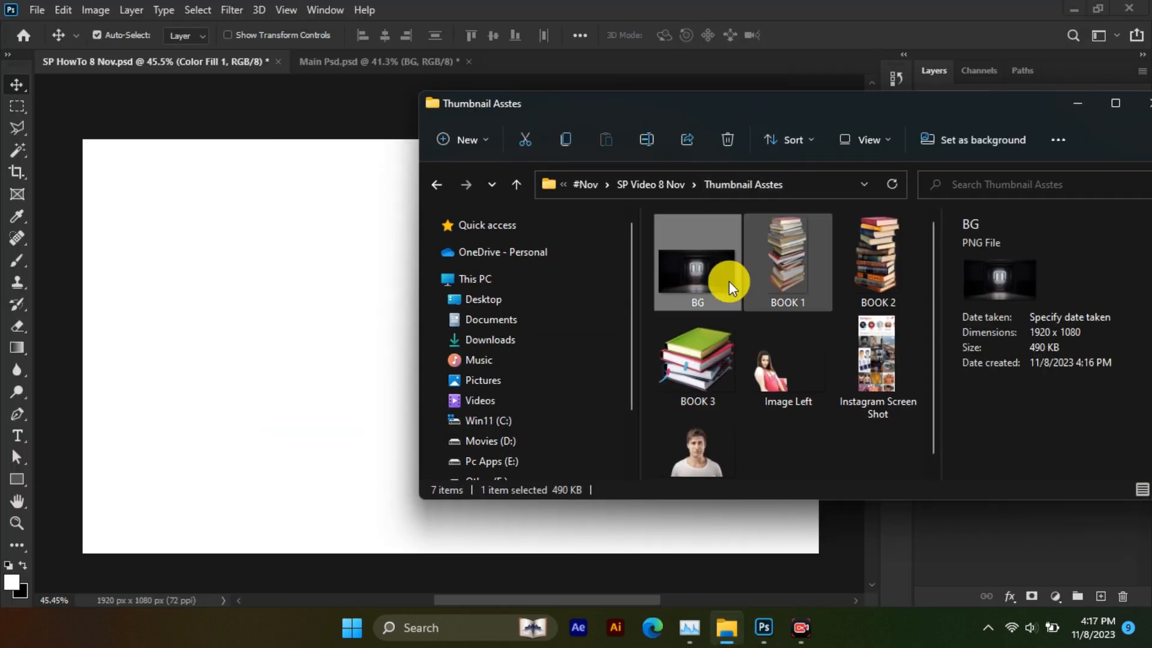
click(166, 347)
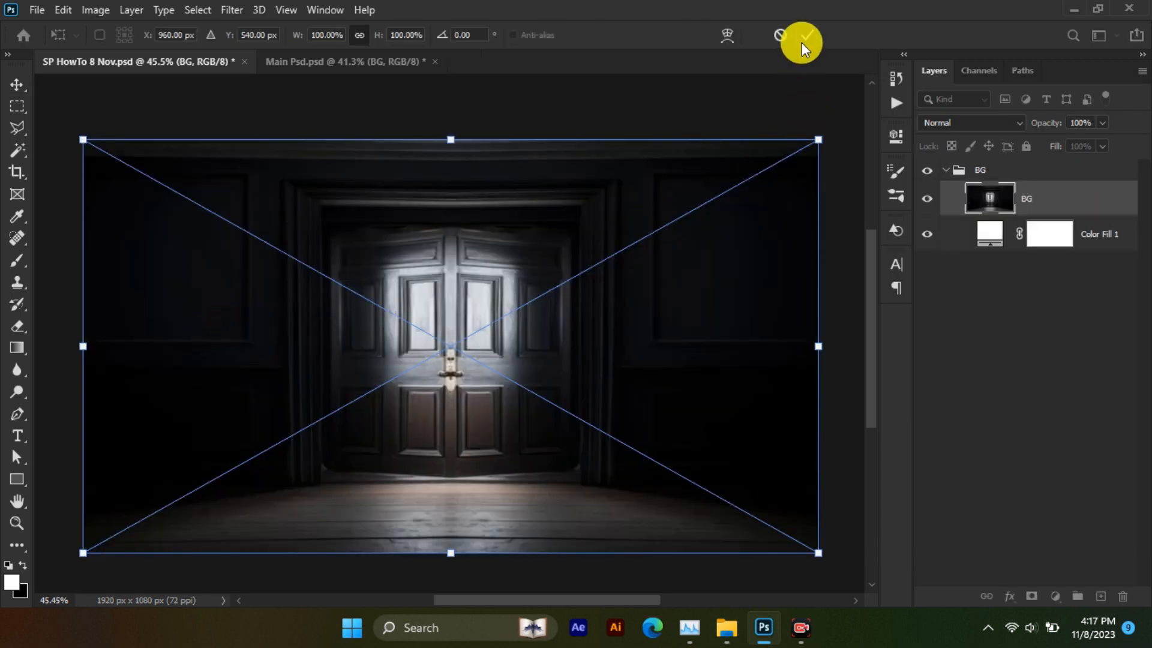
click(802, 38)
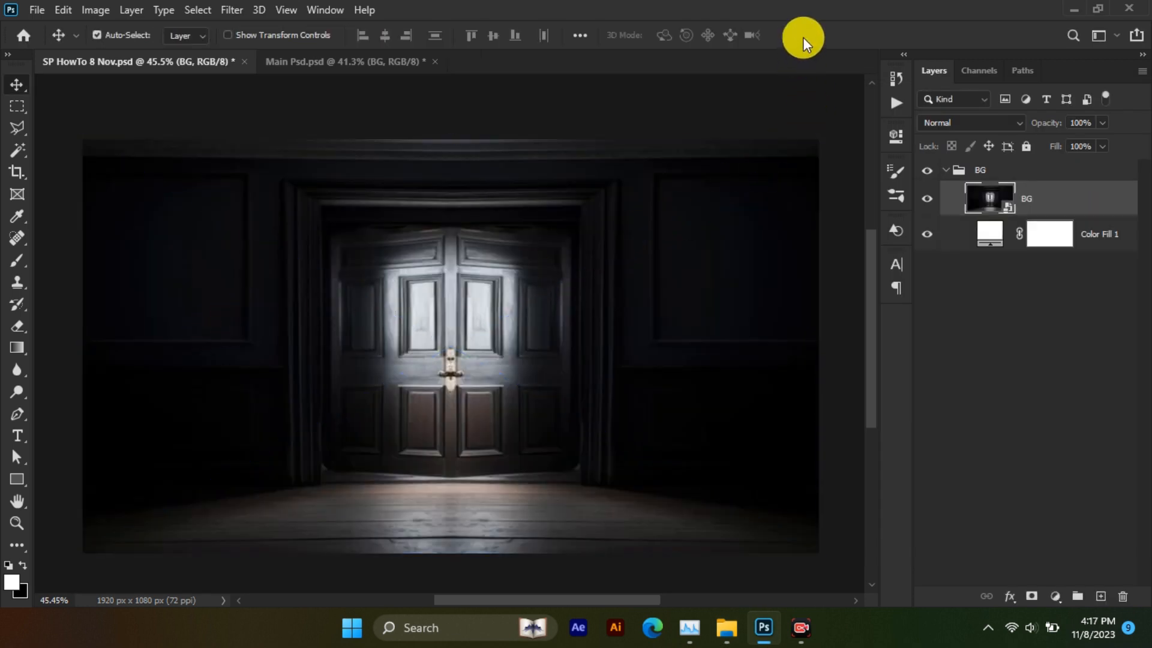
Collapse the BG group and create a new group named Image above it
click(946, 170)
click(1077, 596)
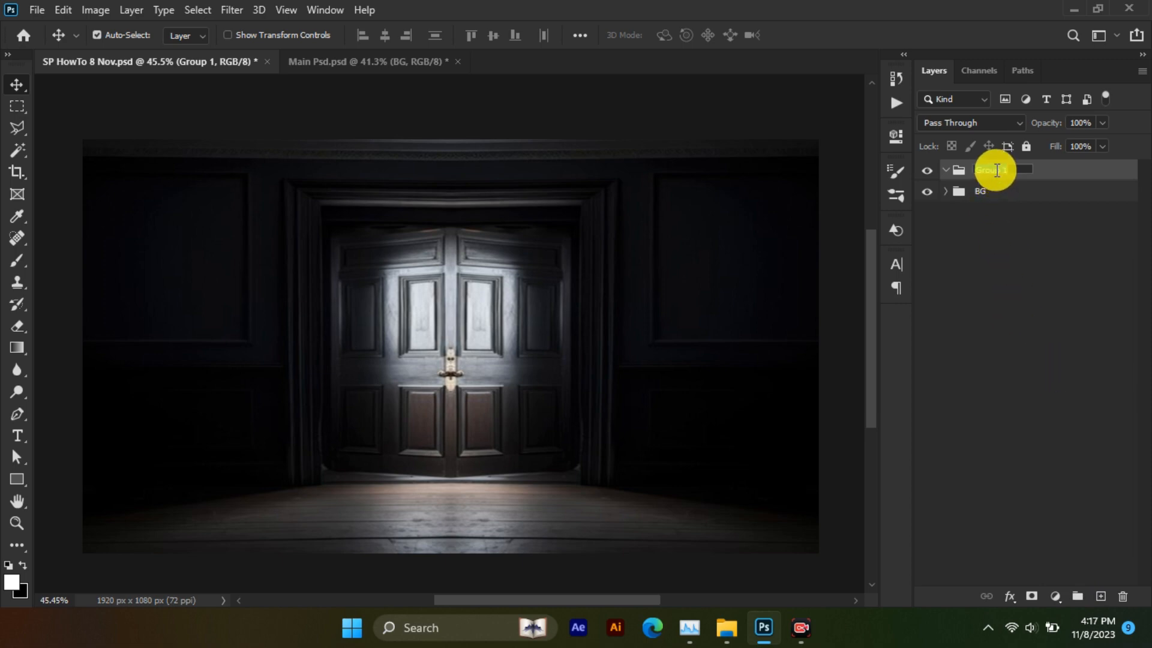
text(Image)
Place the Main Image file from the Thumbnail Asstes folder at 100% scale and put its layer inside the Image group
click(736, 620)
click(736, 445)
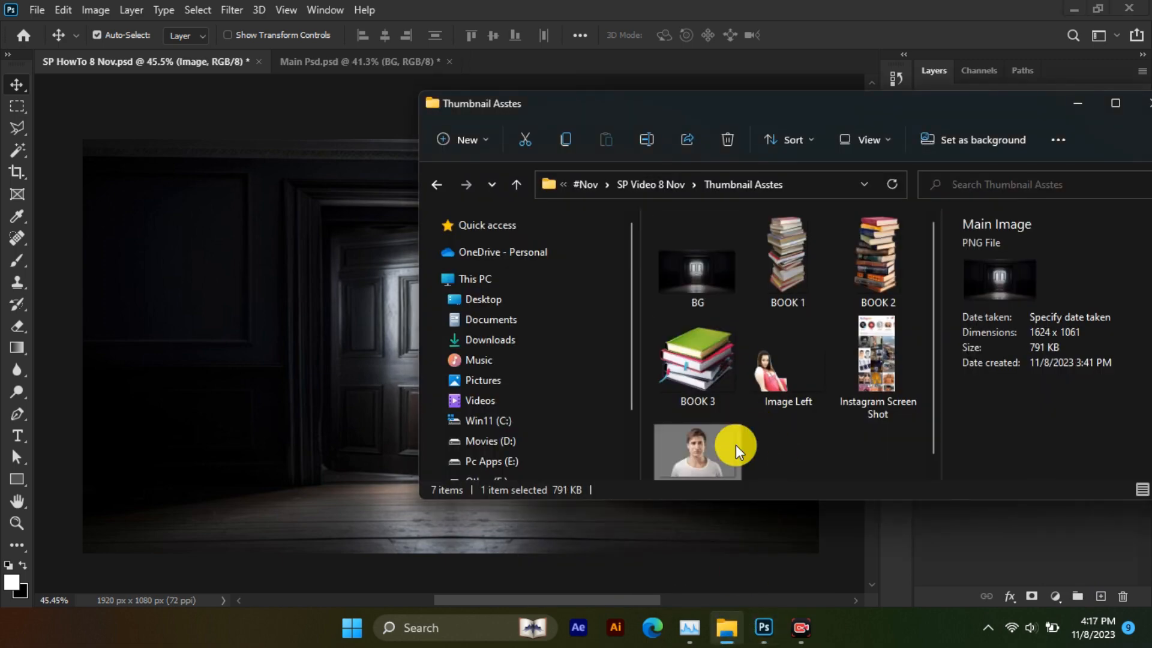
drag(689, 442, 291, 422)
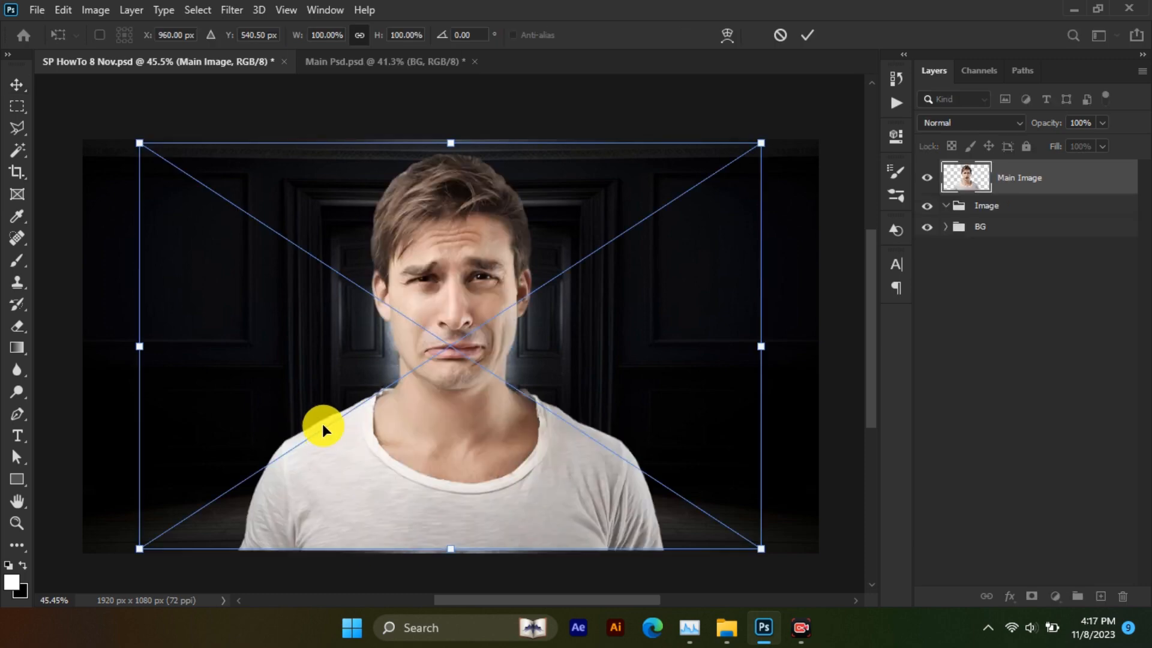
click(807, 35)
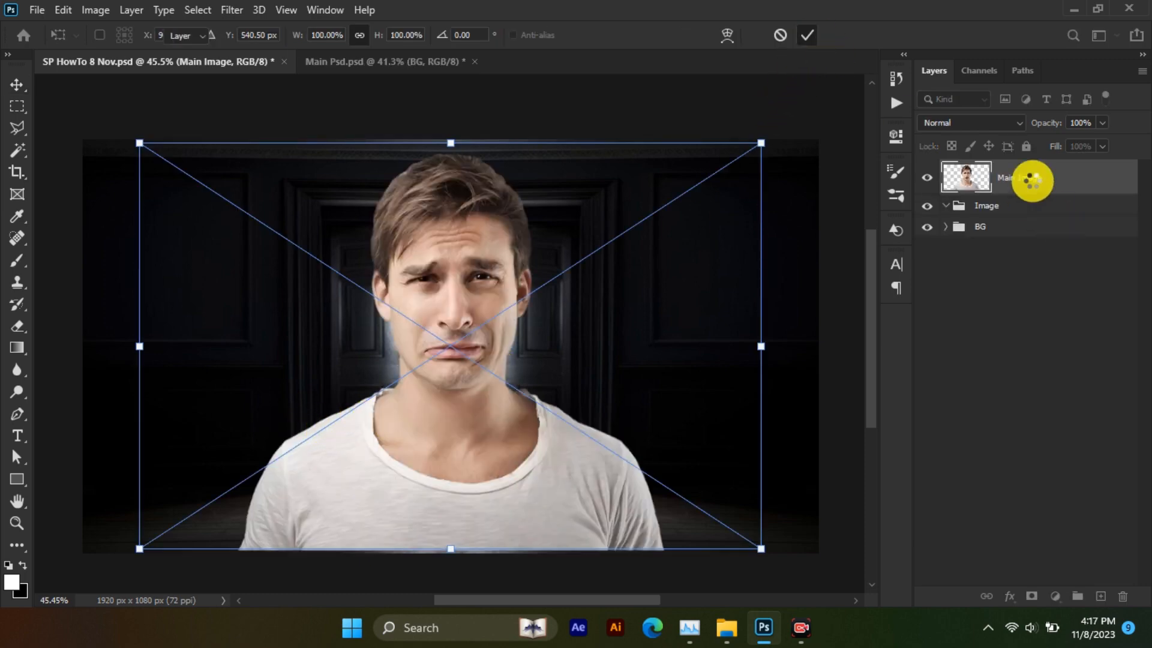
drag(1027, 177, 1026, 214)
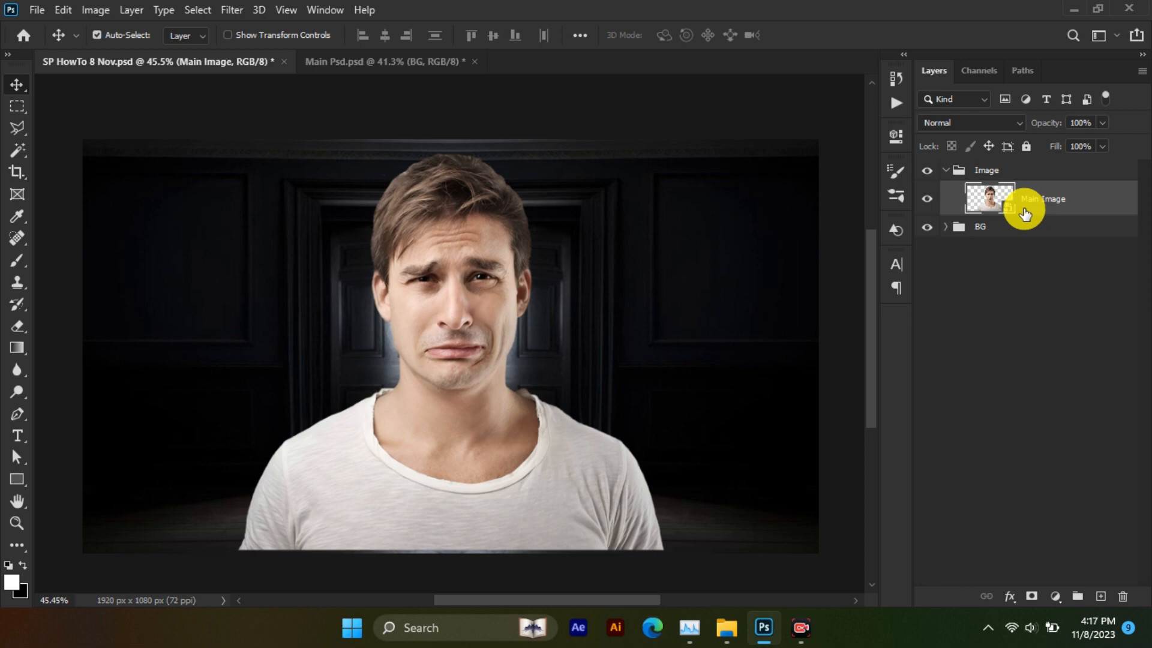
Start a Camera Raw filter on the BG layer with Exposure +0.25, Contrast +11, Highlights +23 and Shadows +23
click(604, 216)
click(240, 9)
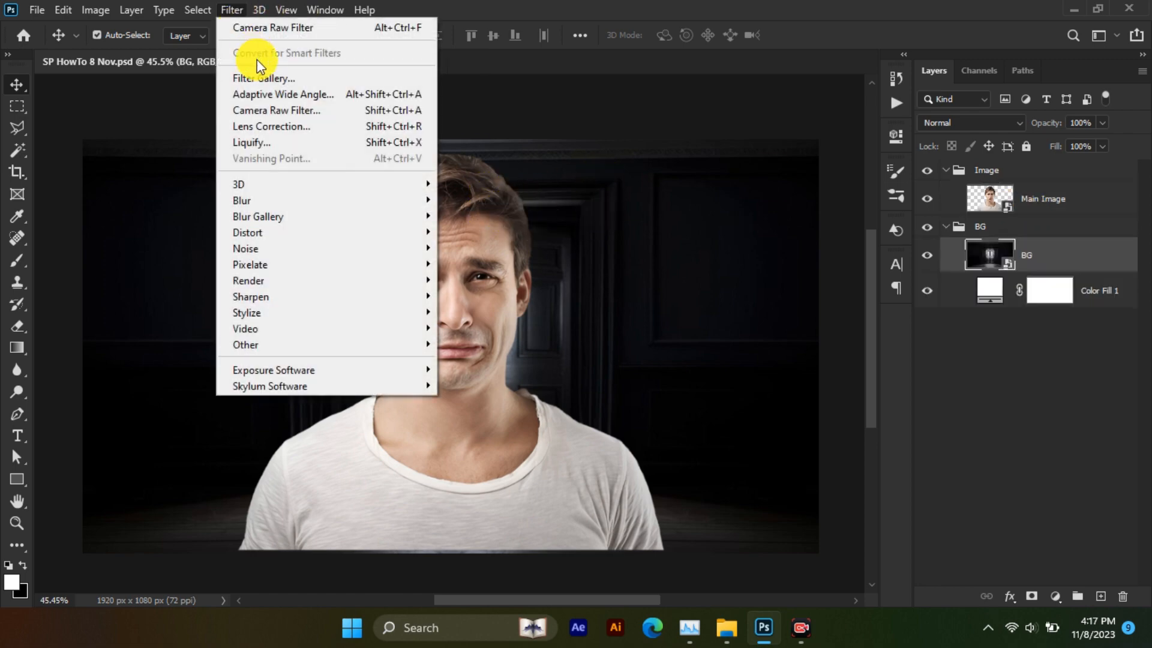
click(276, 110)
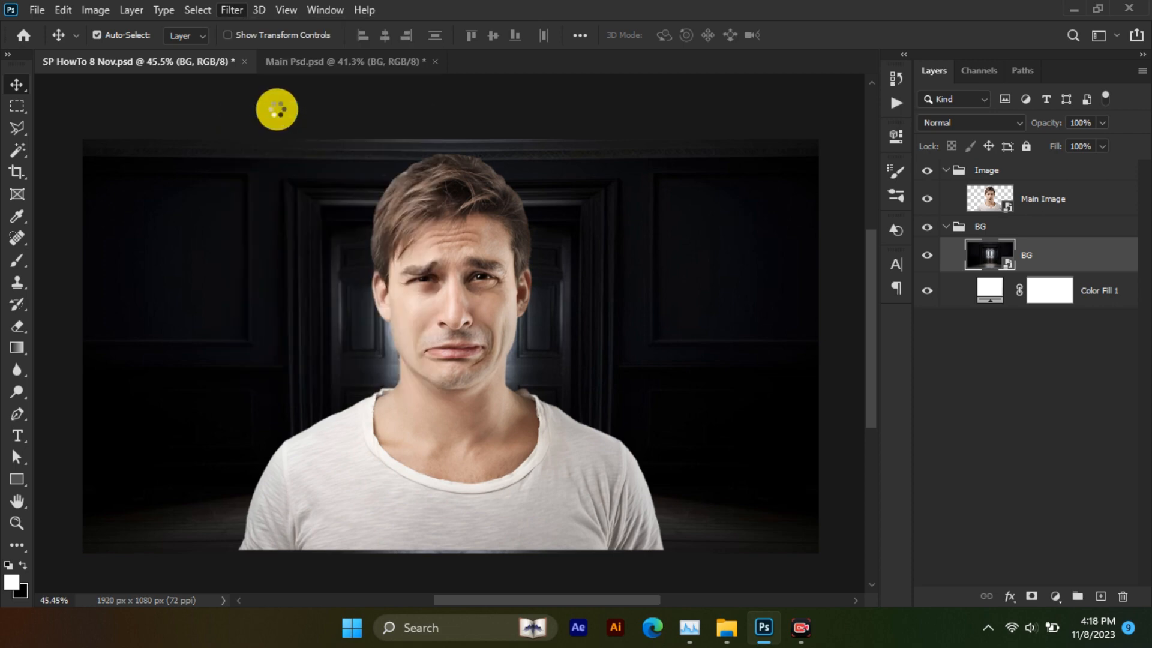
key(alt)
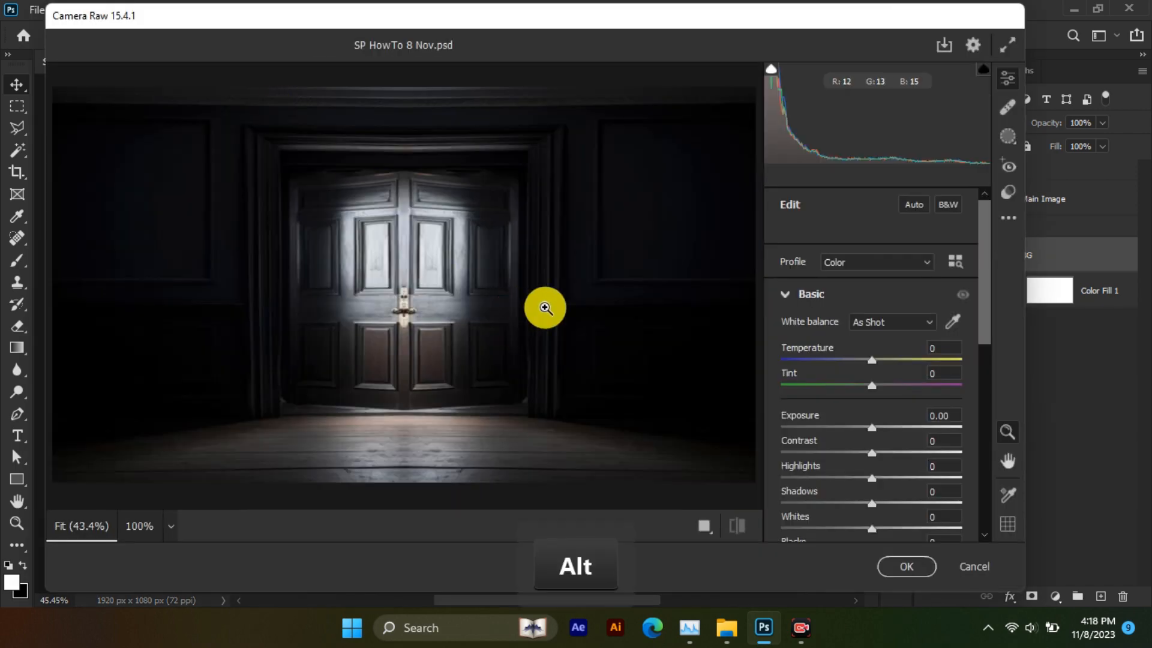
drag(877, 427, 892, 502)
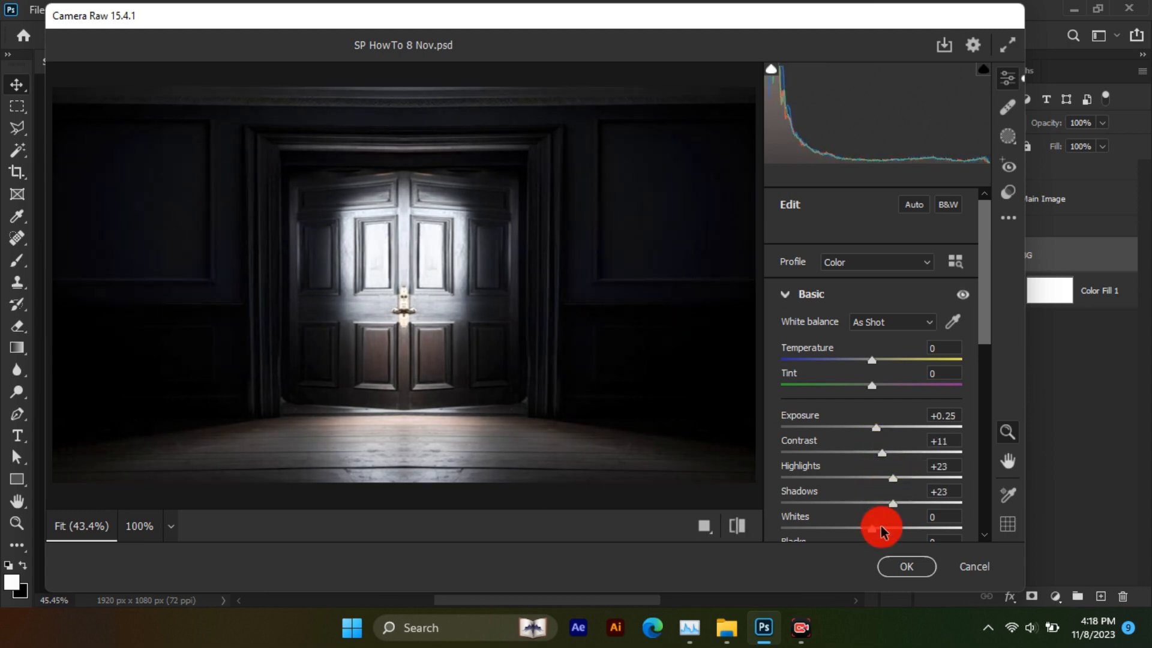
Refine the background's remaining Basic adjustments, set Sharpening to 29 and apply the Camera Raw filter
scroll(893, 521, down, 1)
drag(875, 452, 884, 453)
drag(878, 496, 908, 498)
mouse_move(883, 520)
mouse_down()
mouse_move(896, 521)
mouse_move(875, 522)
mouse_up()
scroll(902, 515, down, 1)
scroll(890, 466, down, 2)
click(856, 444)
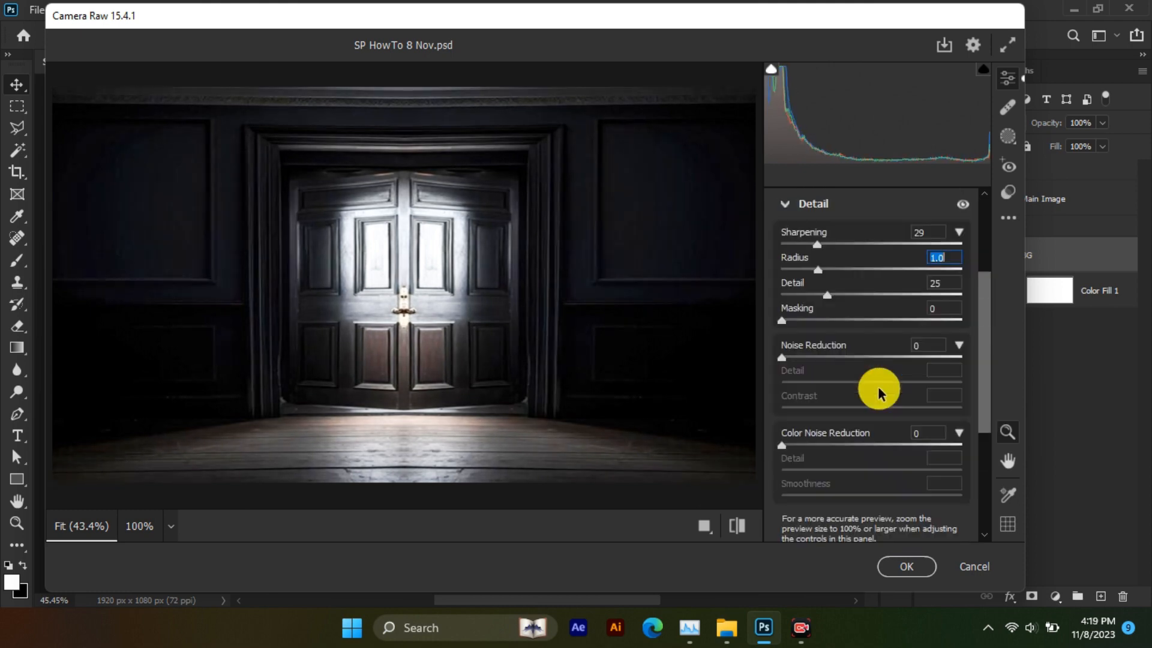
click(905, 564)
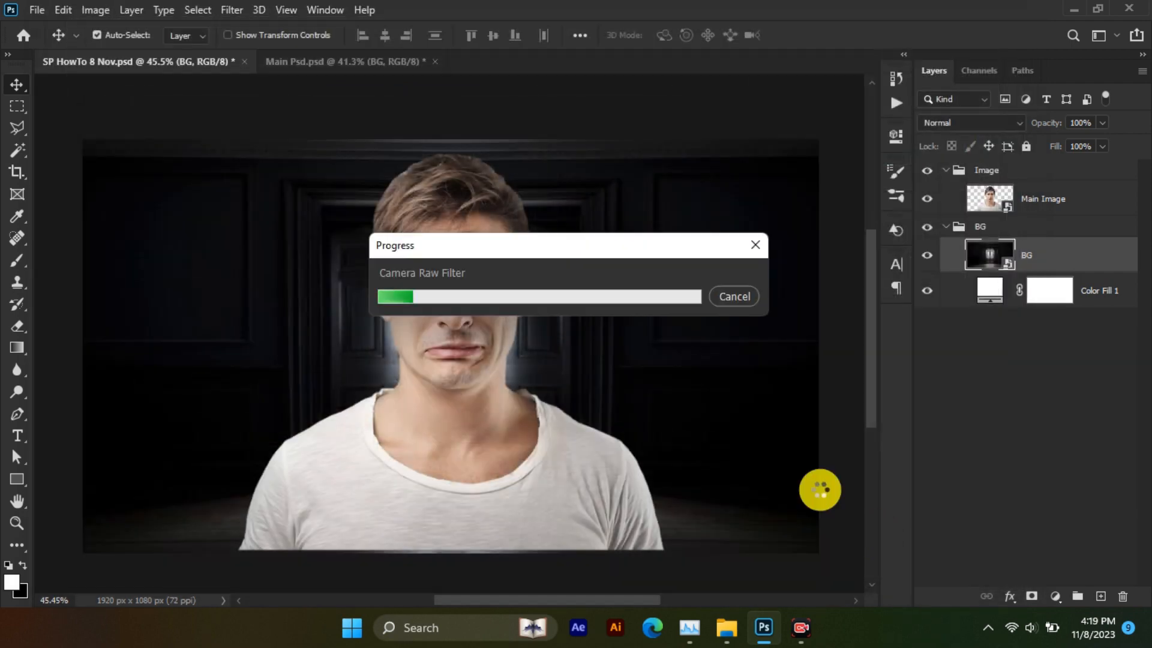
Start a Camera Raw filter on the Main Image layer with Exposure +0.15, Contrast +21, Highlights +6 and Shadows -14
click(997, 197)
click(223, 12)
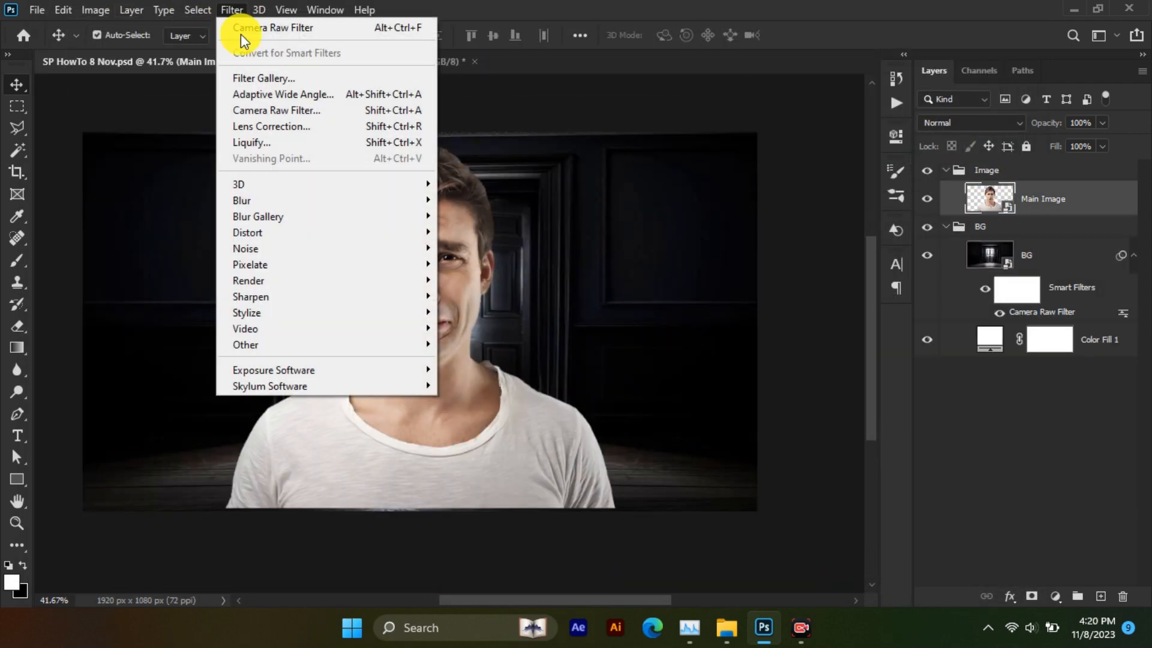
click(326, 116)
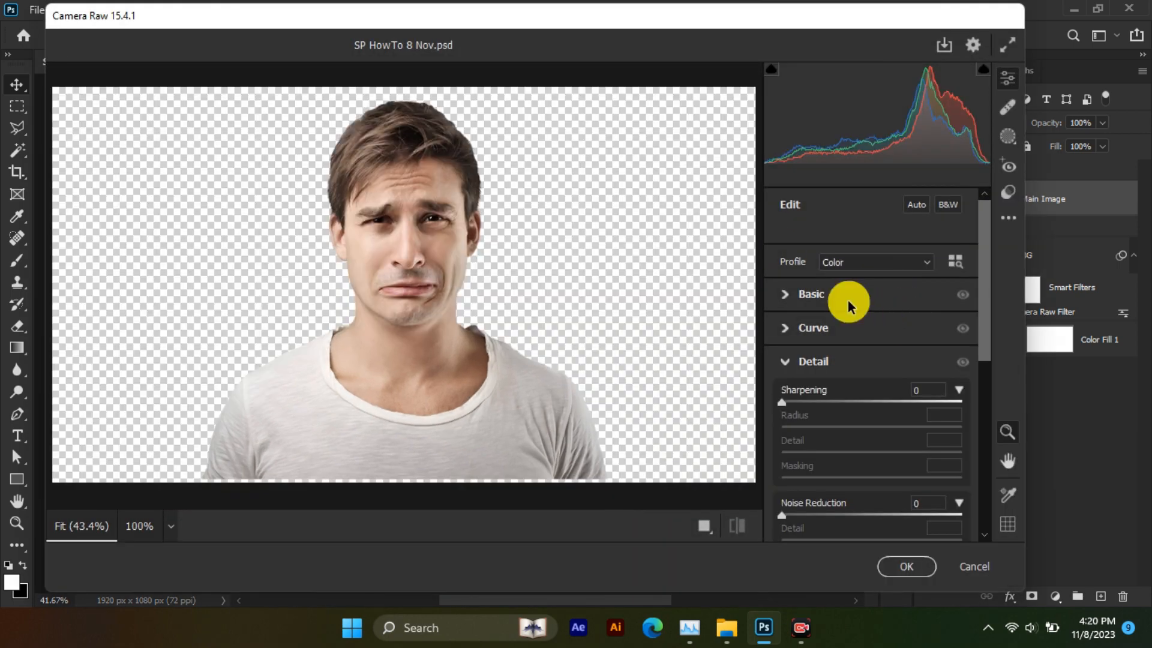
click(848, 302)
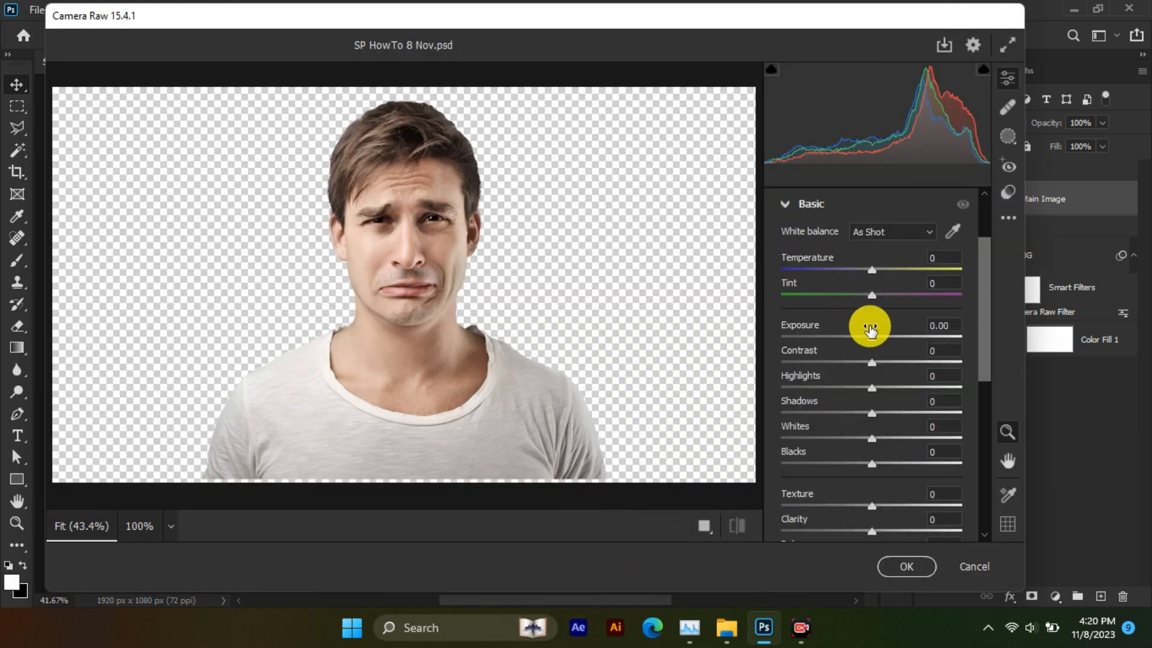
drag(871, 337, 866, 412)
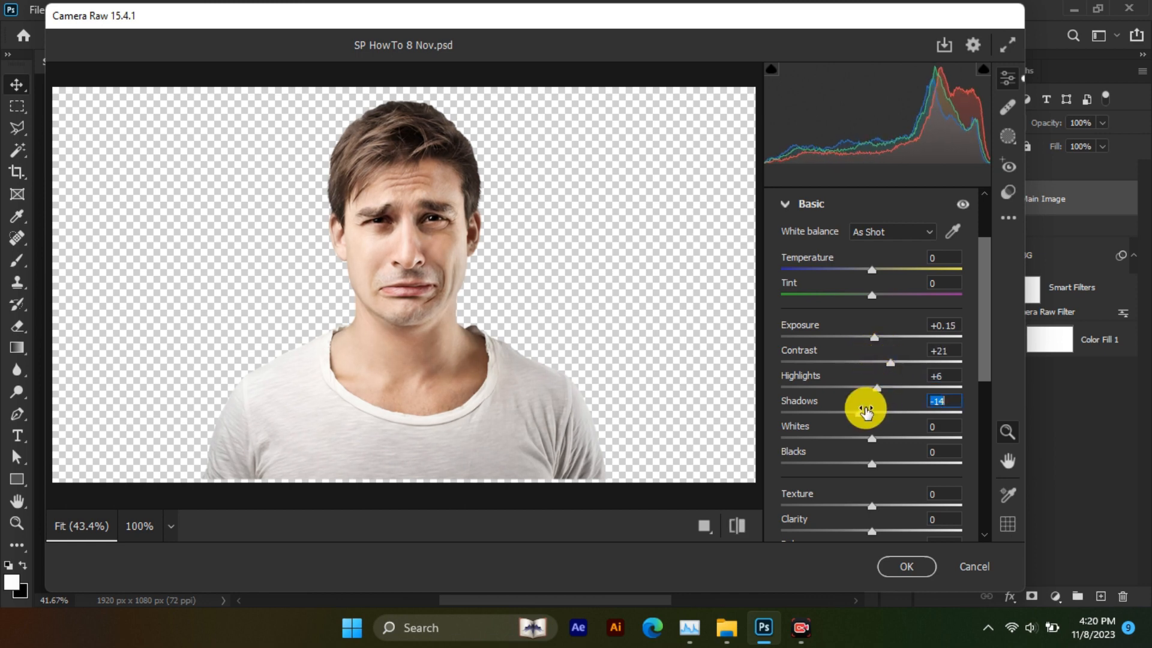
Lower the man's Blacks and raise his Texture and Clarity in the Camera Raw filter
drag(876, 467, 848, 465)
drag(872, 506, 890, 531)
scroll(890, 502, down, 2)
Fine-tune the man's tone curve, set Sharpening to 66 and apply the Camera Raw filter
click(877, 462)
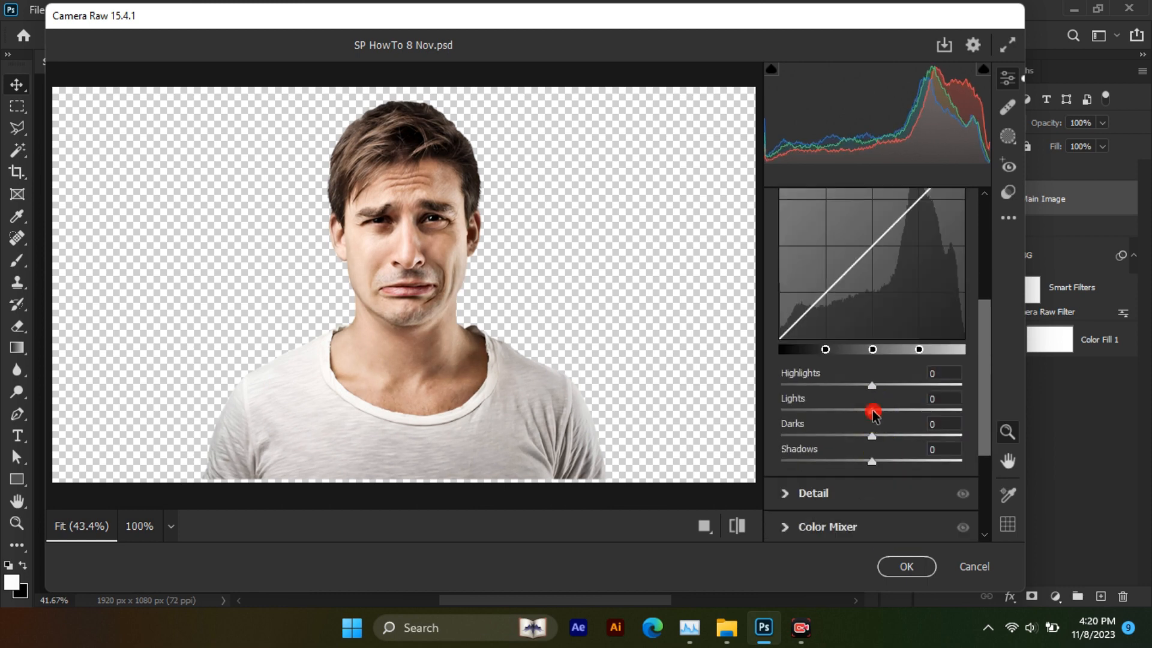
drag(874, 405, 872, 397)
click(812, 492)
drag(835, 258, 857, 246)
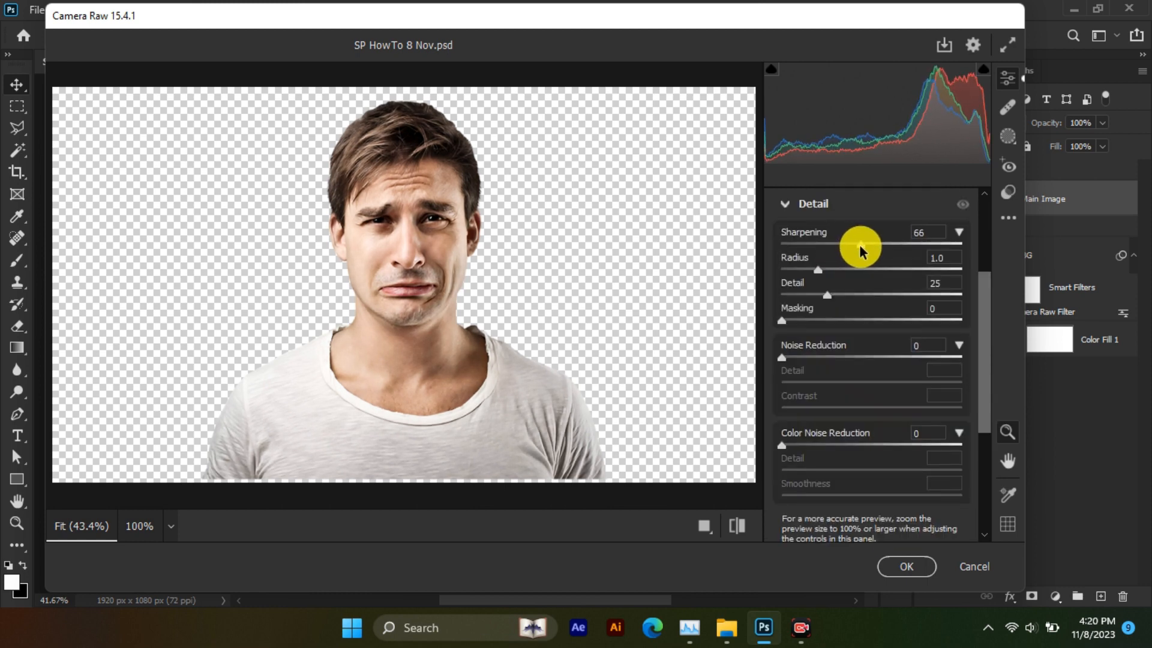
click(905, 565)
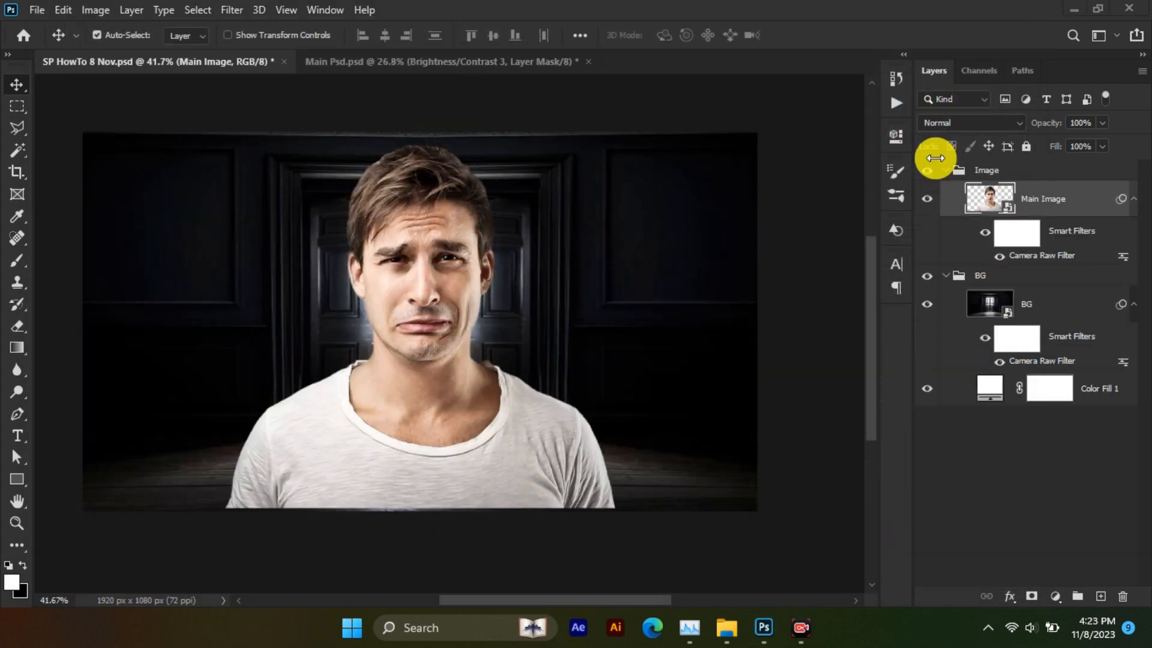
Duplicate the Main Image layer, rasterize the copy and convert it back to a smart object
alt+drag(1056, 199, 1060, 186)
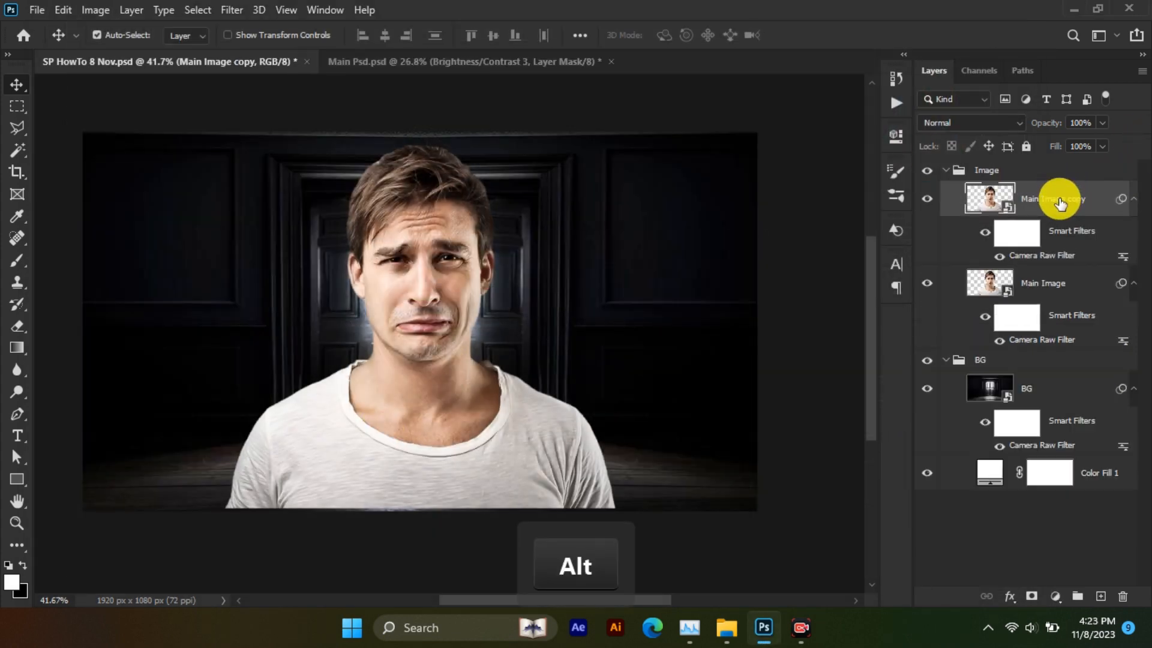
right_click(1057, 200)
click(1002, 315)
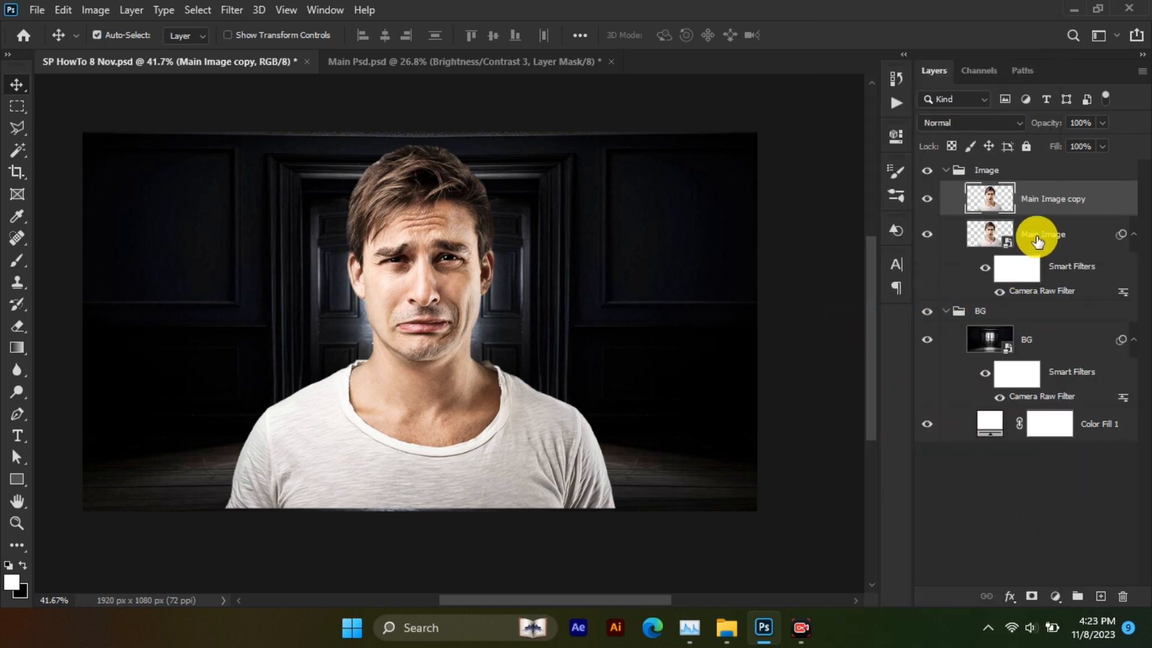
right_click(1055, 210)
click(998, 235)
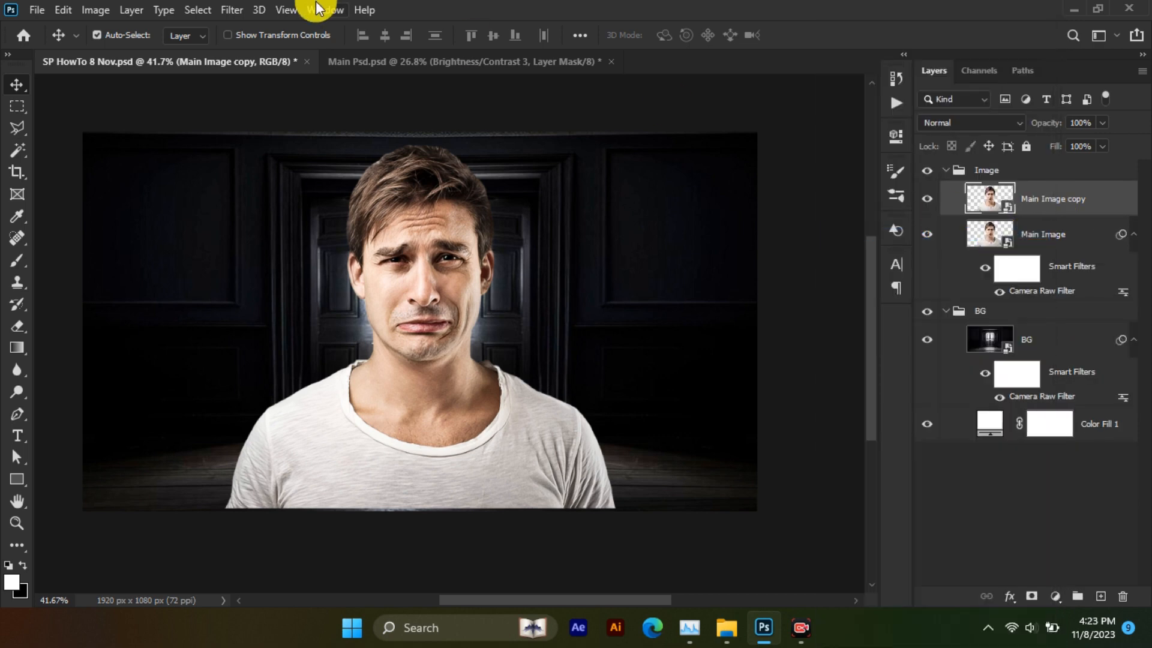
Apply a High Pass filter with a 9.0 pixel radius to the Main Image copy layer
click(233, 9)
mouse_move(383, 346)
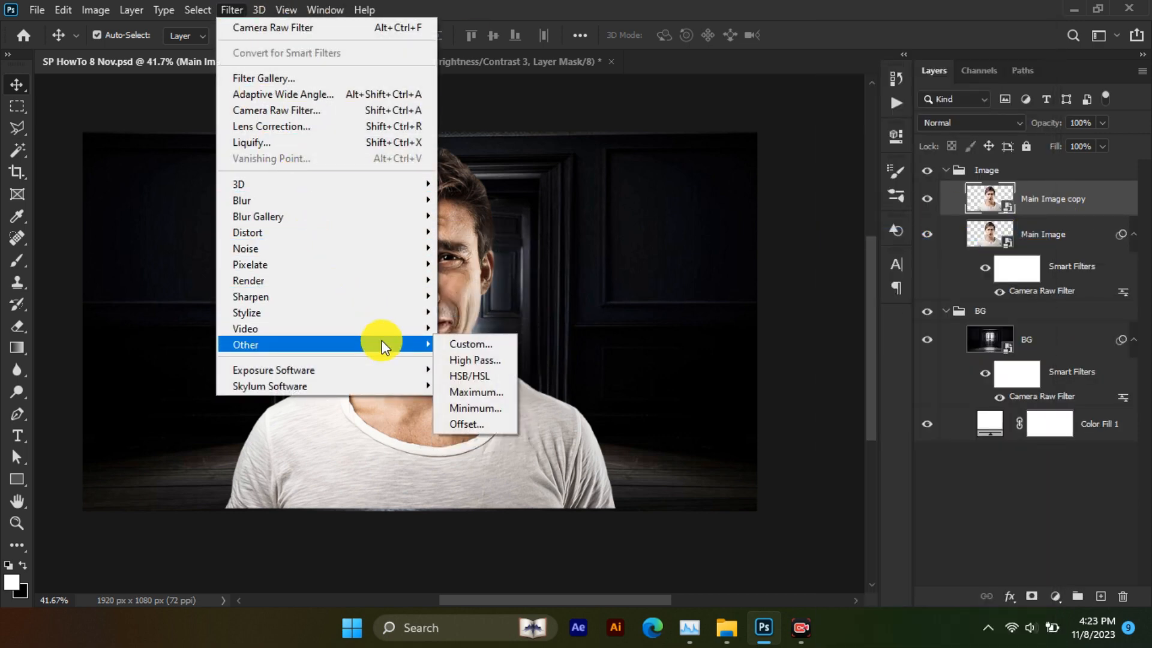
click(476, 360)
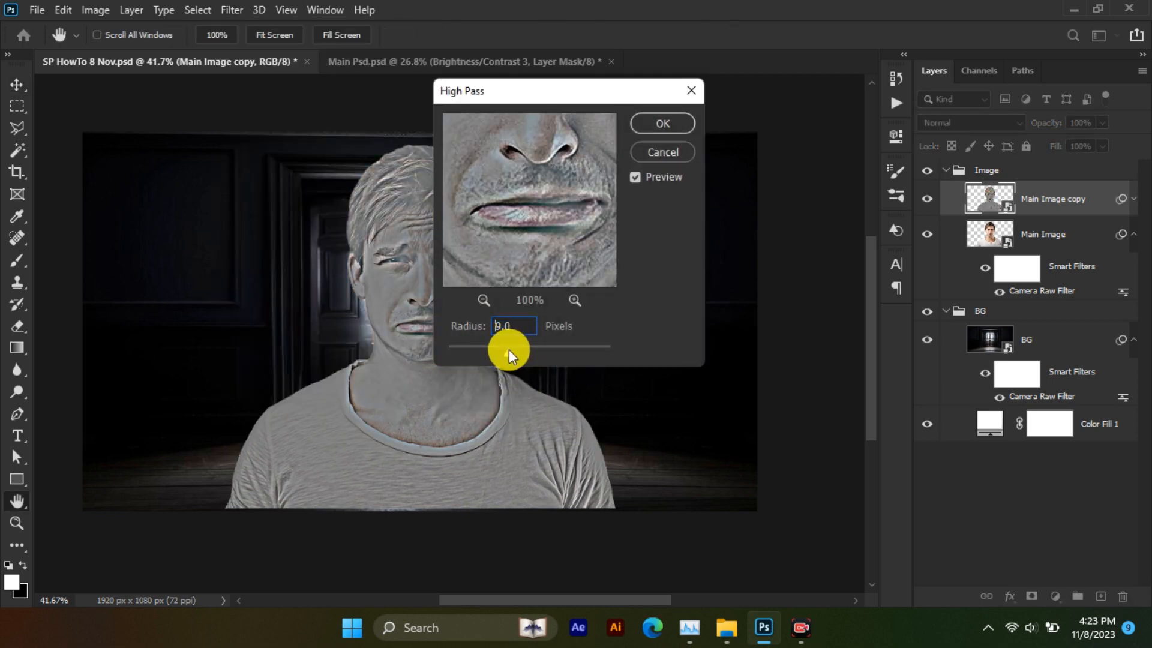
click(669, 124)
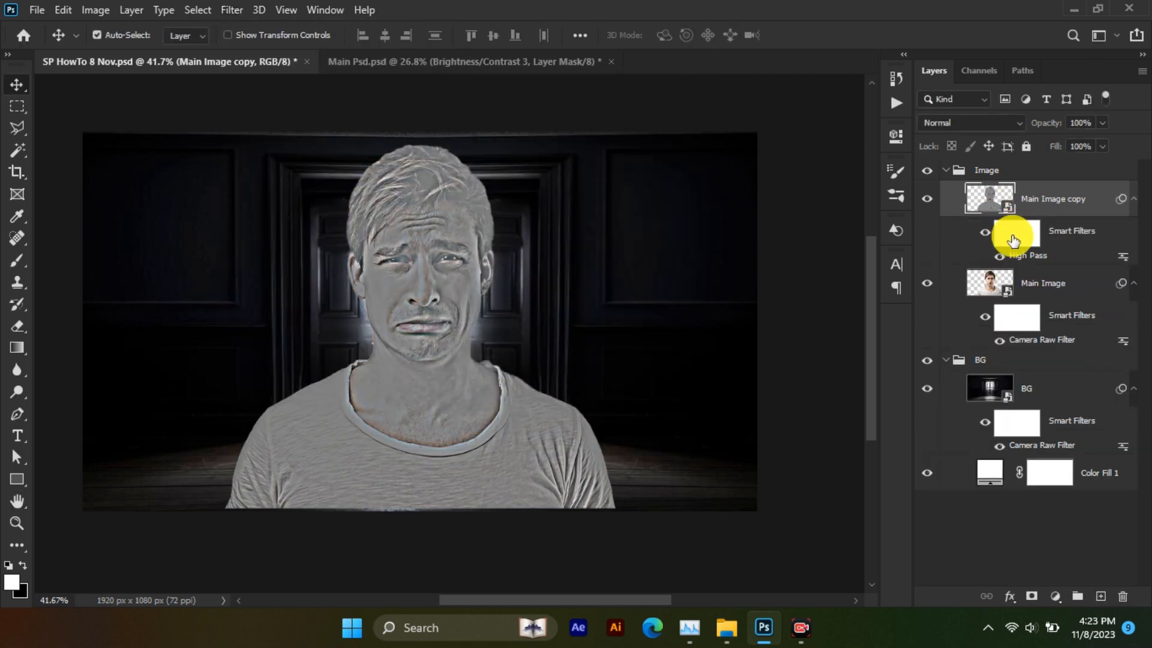
Clip the Main Image copy to Main Image, set its blend mode to Soft Light and compare the result with the layer hidden
alt+click(999, 265)
click(959, 123)
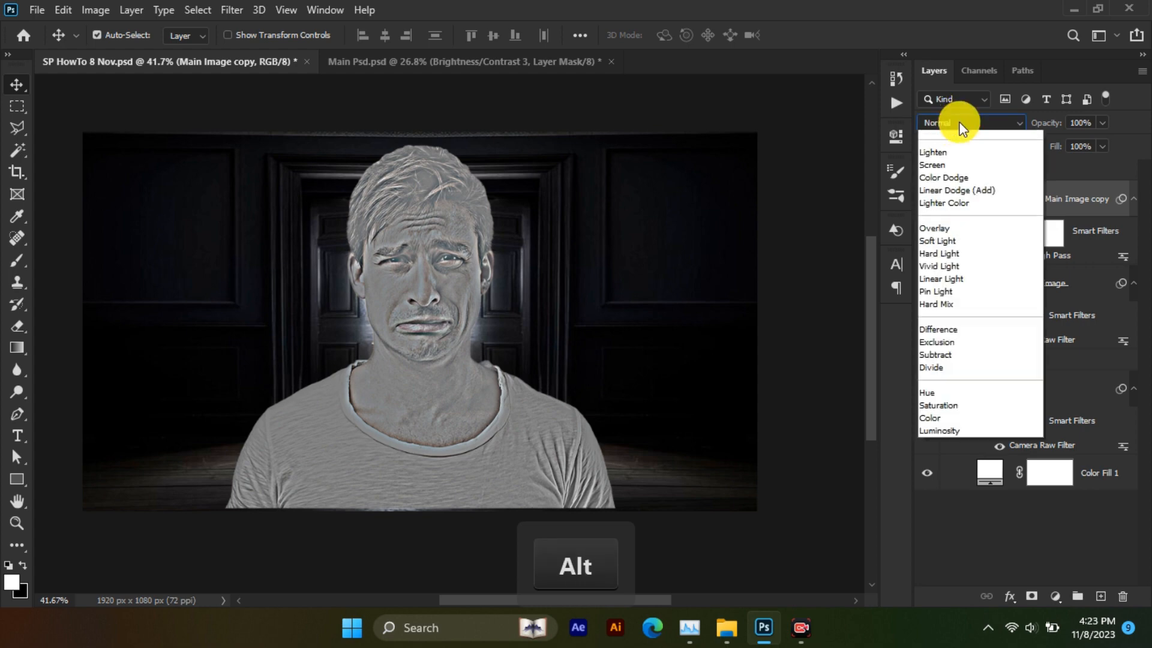
click(946, 337)
click(927, 201)
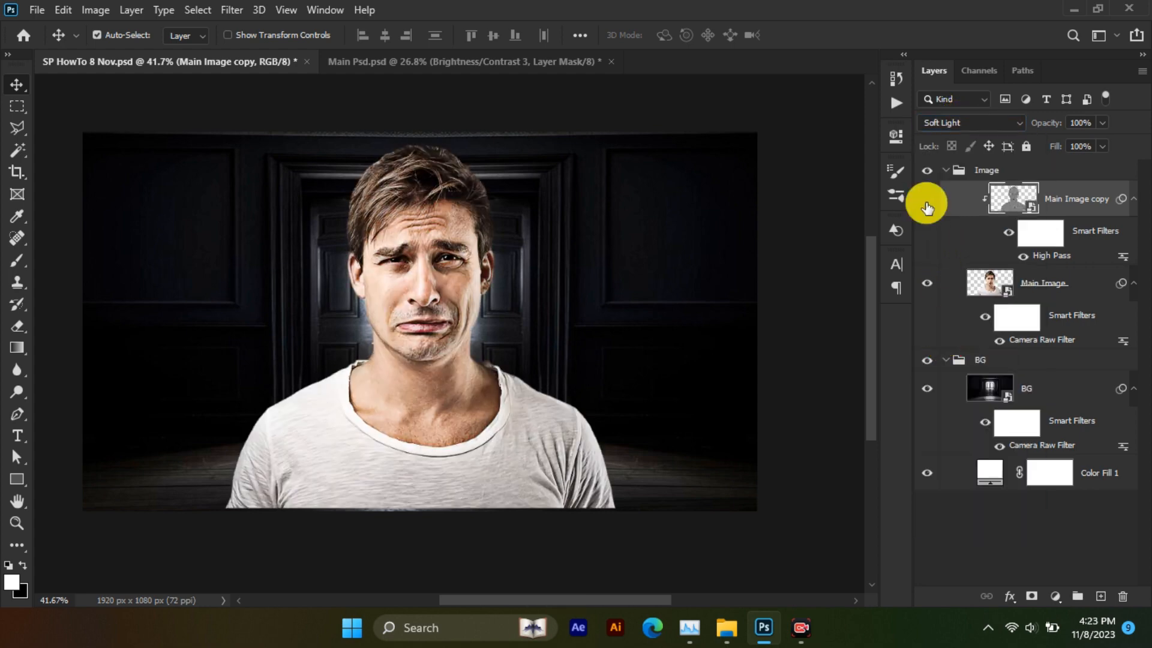
click(927, 200)
Collapse the smart filter lists of both Main Image layers and collapse the BG group
click(1133, 199)
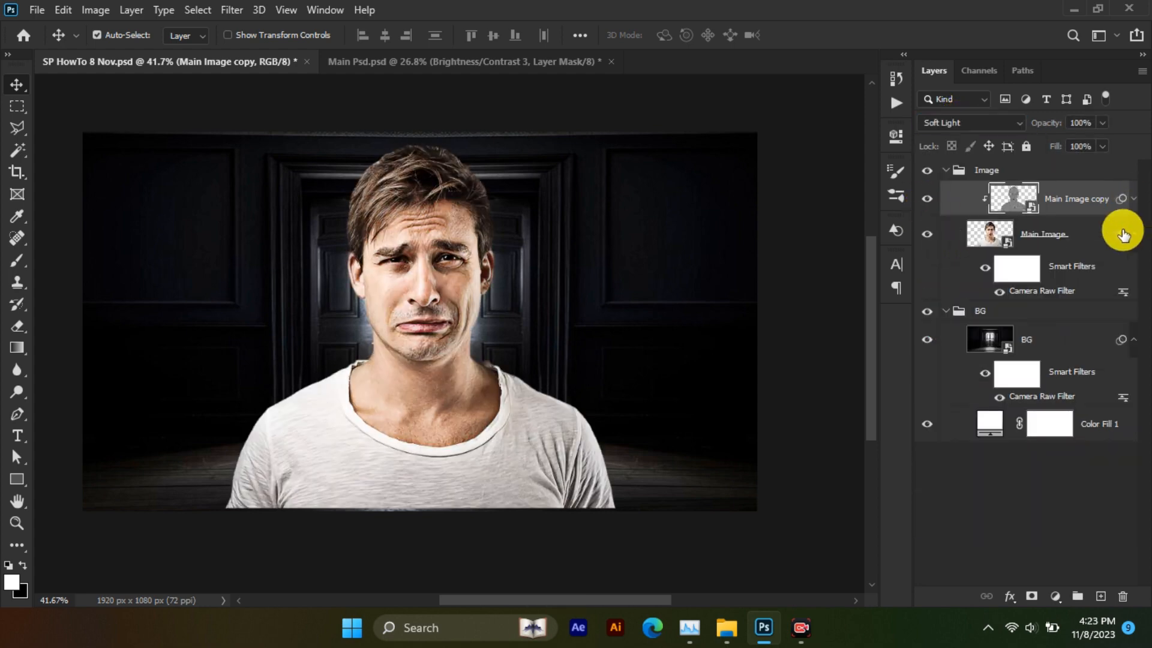
click(1130, 234)
click(1076, 198)
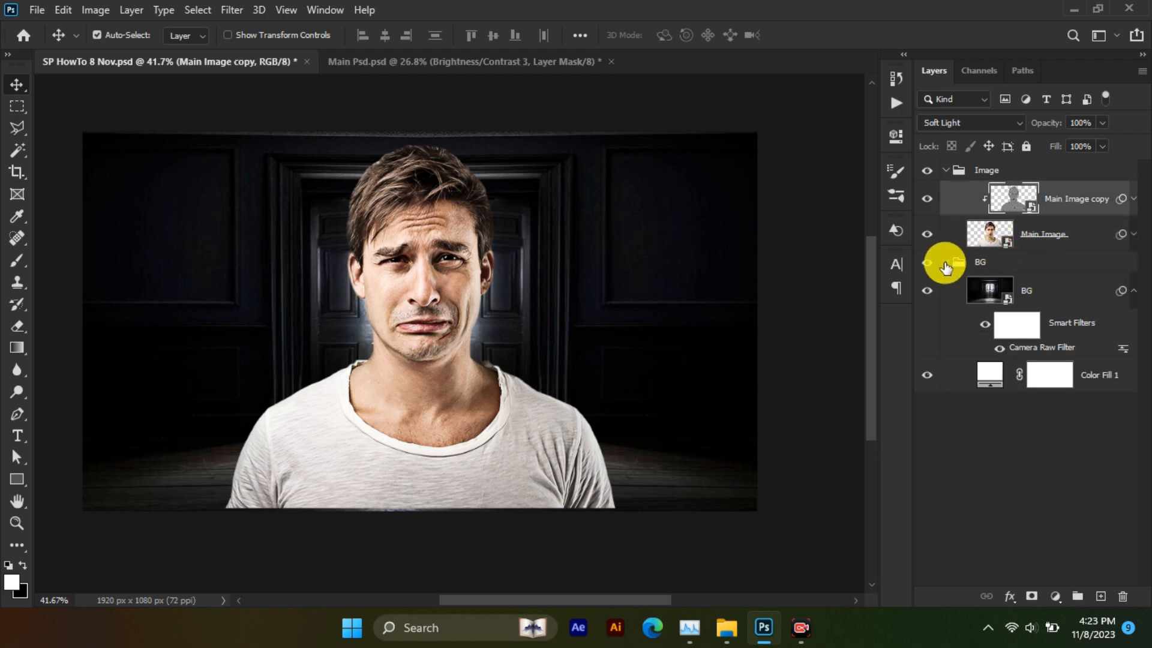
click(946, 262)
Add a clipped Brightness/Contrast adjustment above Main Image copy, raise its brightness slightly and collapse the Image group
click(1054, 594)
click(1087, 333)
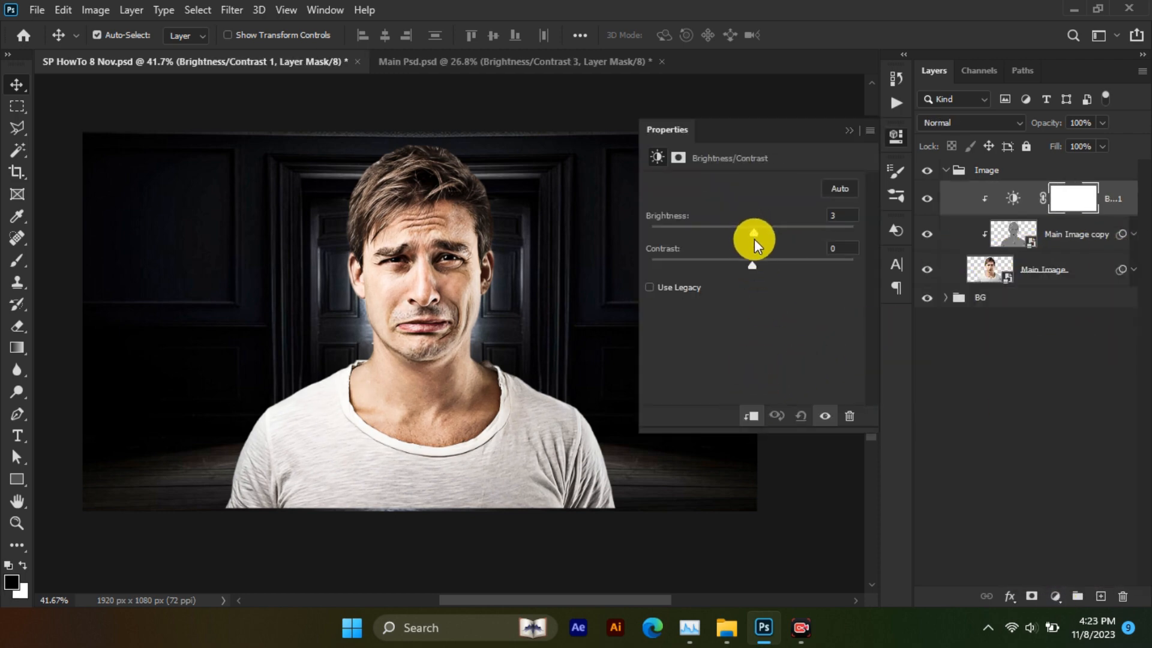
click(848, 130)
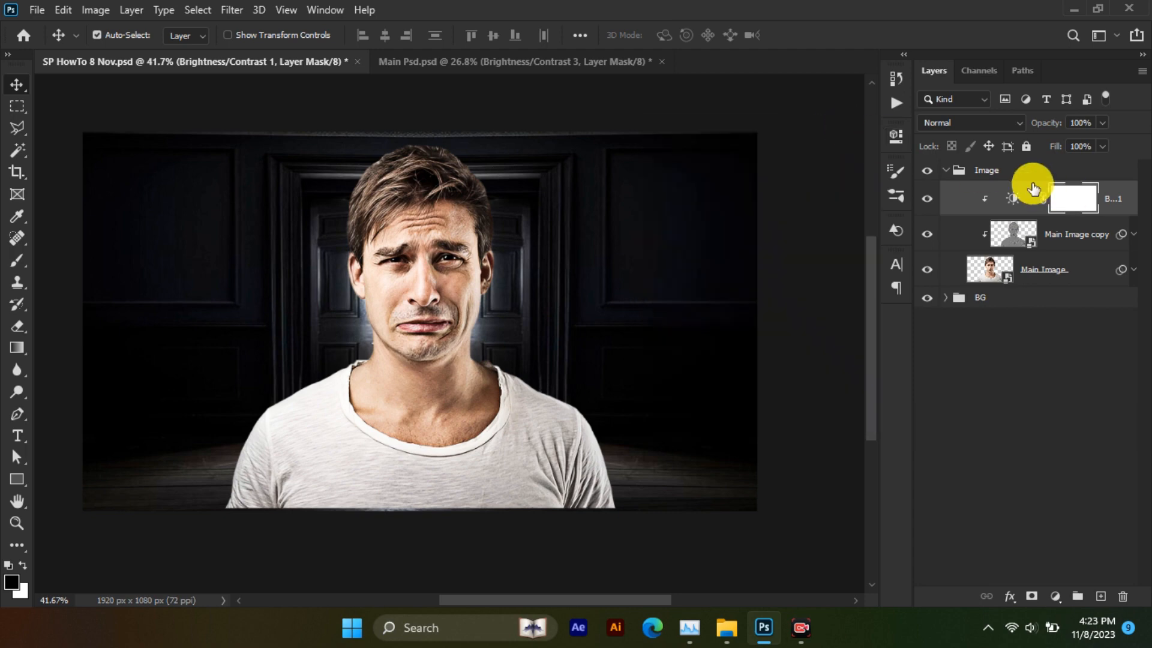
click(946, 171)
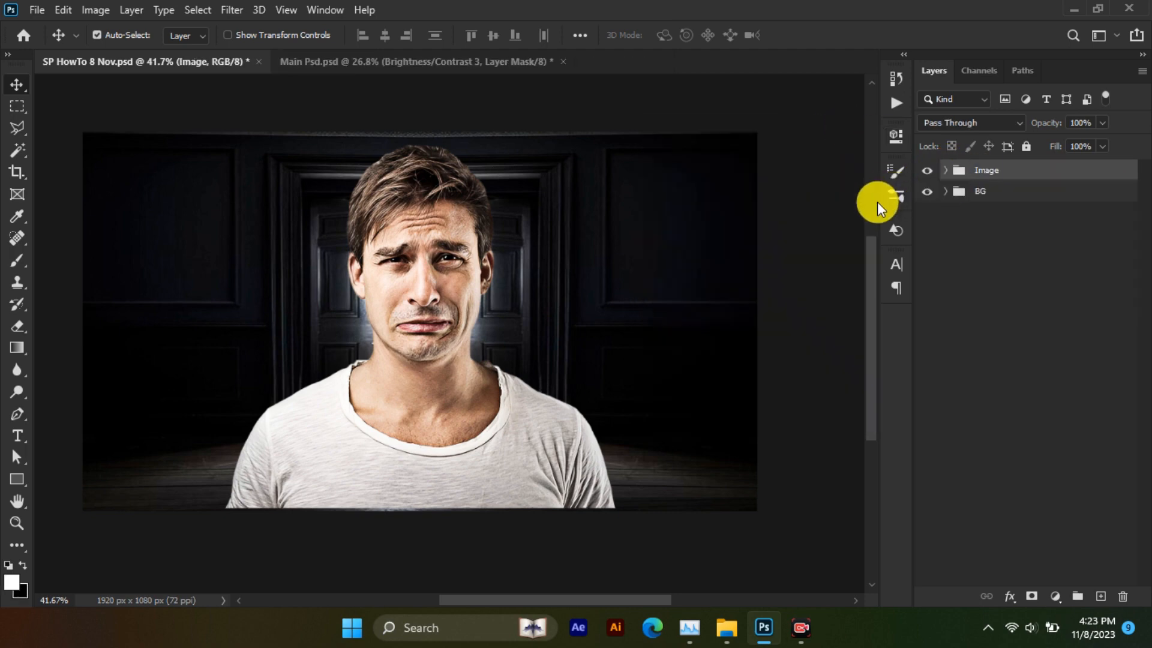
Enlarge the Image group proportionally about its centre so the man fills more of the canvas height
key(ctrl)
key(ctrl+t)
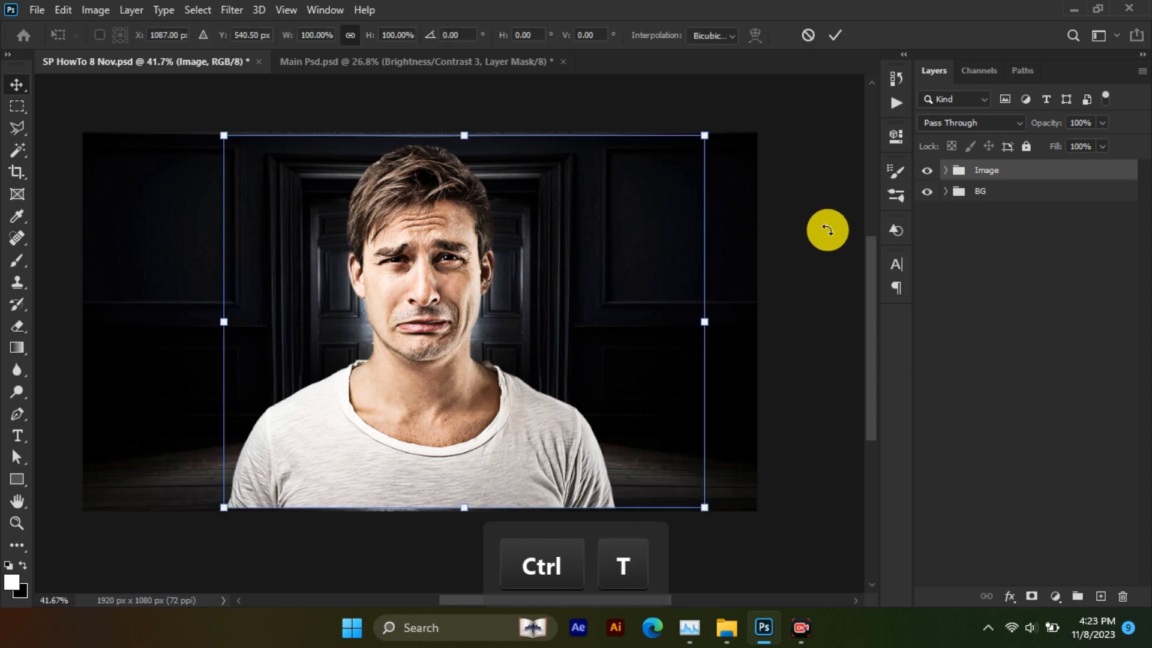
key(alt)
drag(706, 322, 757, 328)
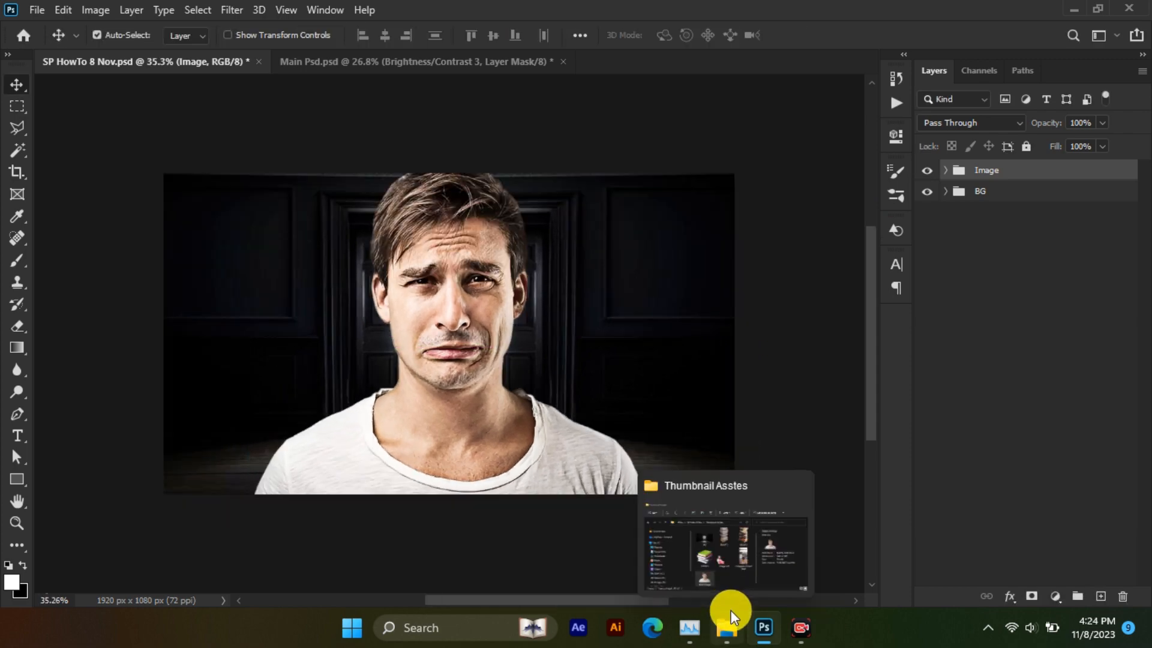
Place the BOOK 1, BOOK 2 and BOOK 3 images from the Thumbnail Asstes folder into the document as separate layers
click(730, 611)
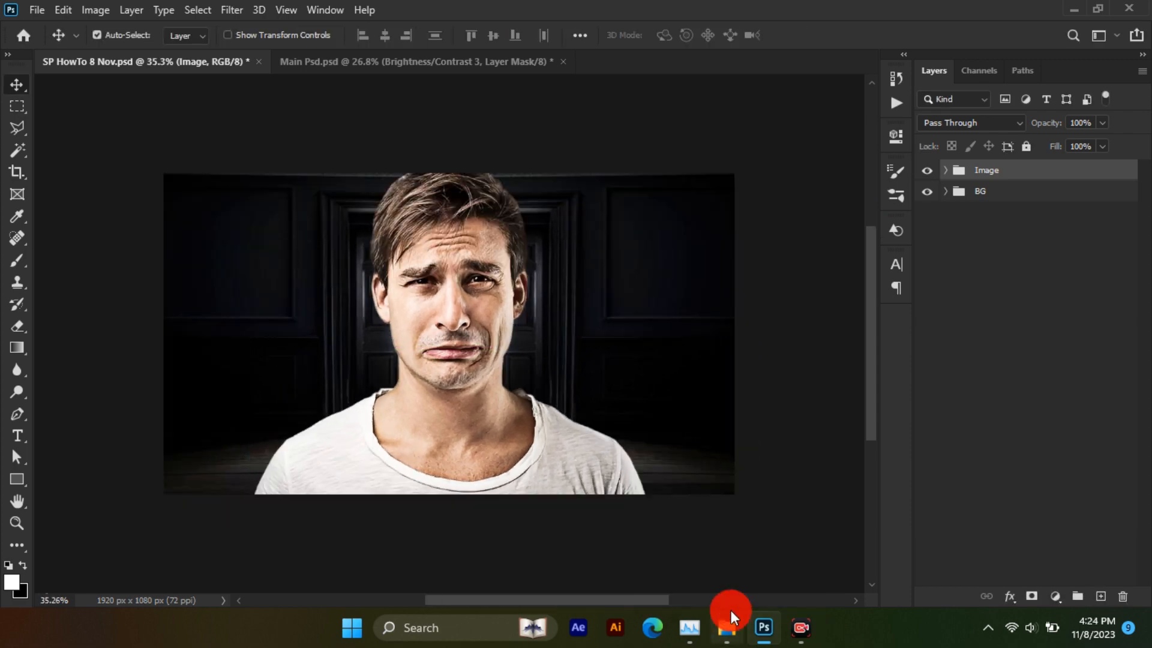
click(667, 359)
key(ctrl)
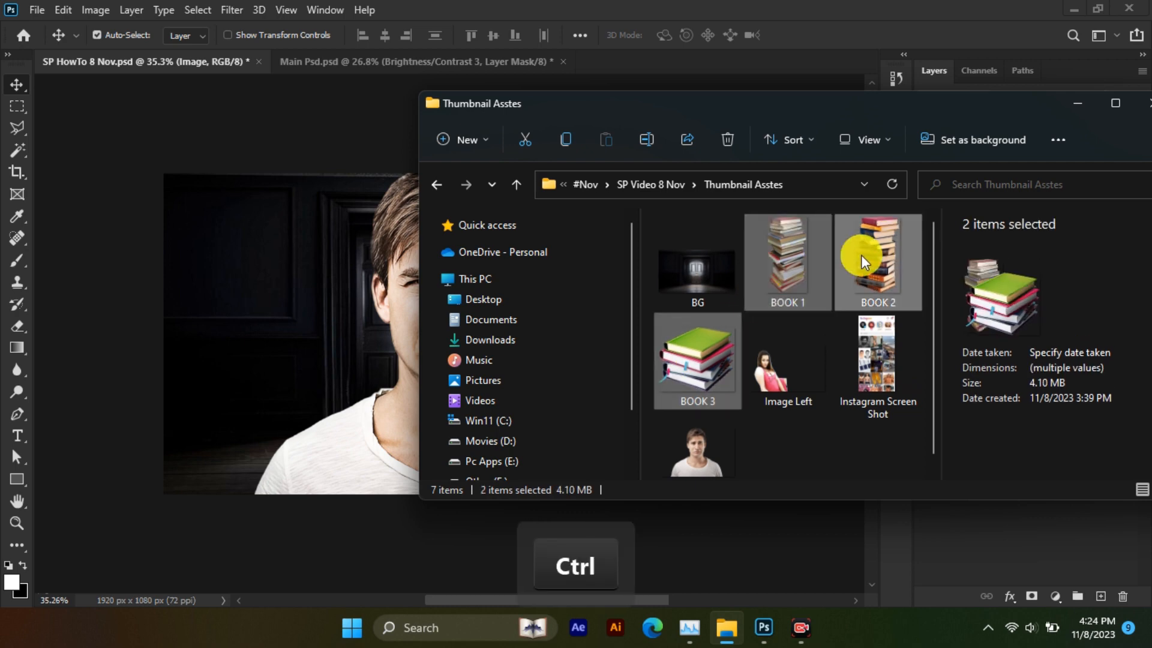
ctrl+click(861, 254)
click(239, 361)
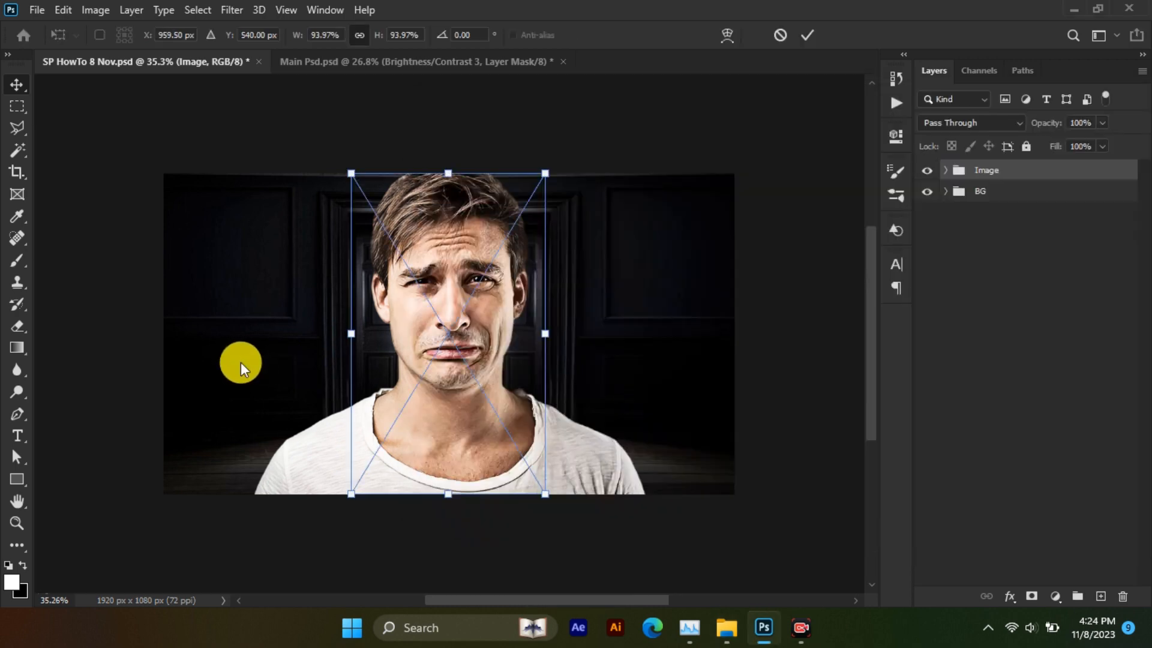
click(805, 39)
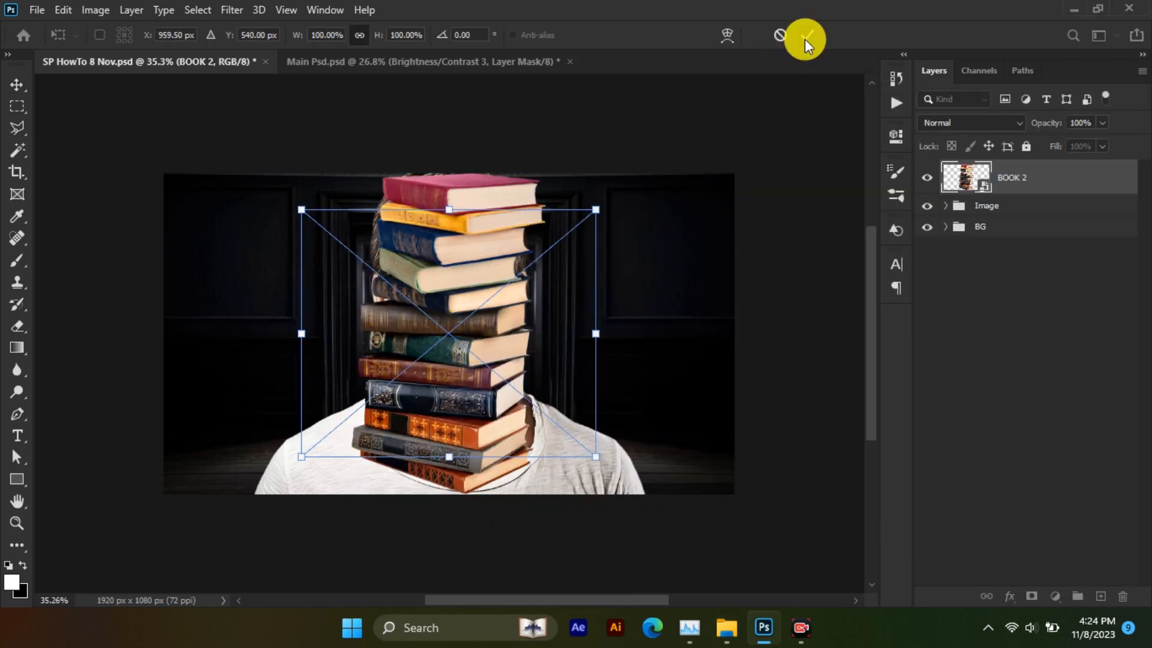
click(804, 38)
click(805, 40)
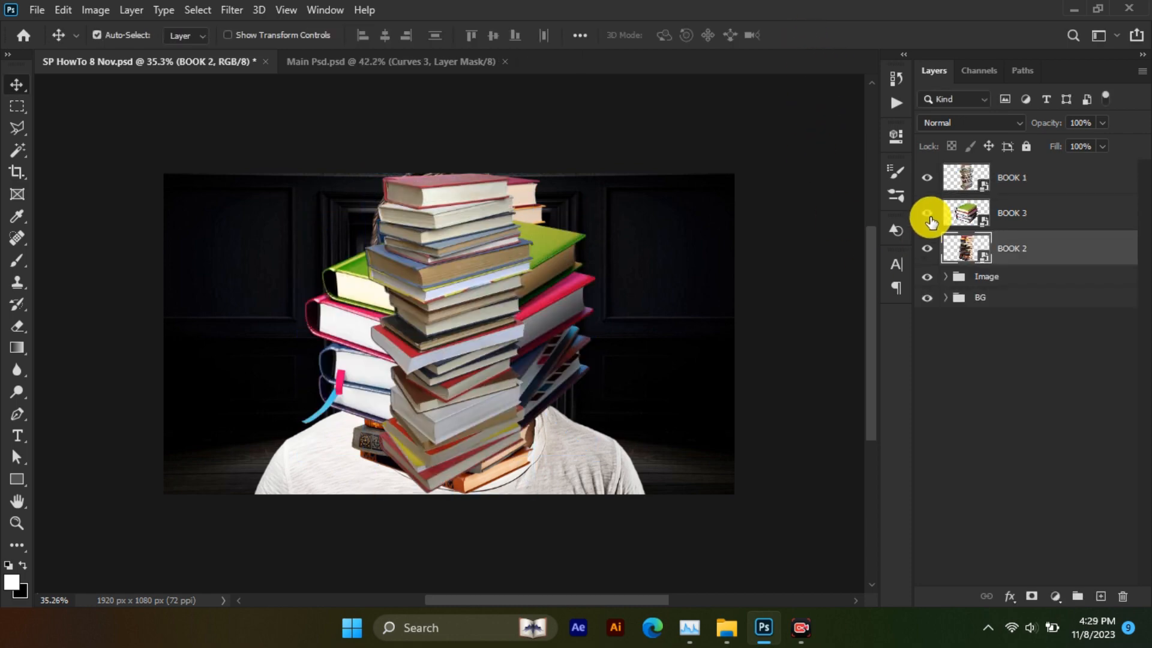
Hide BOOK 1 and BOOK 3, then resize BOOK 2 and position it against the canvas's right edge
drag(927, 179, 926, 248)
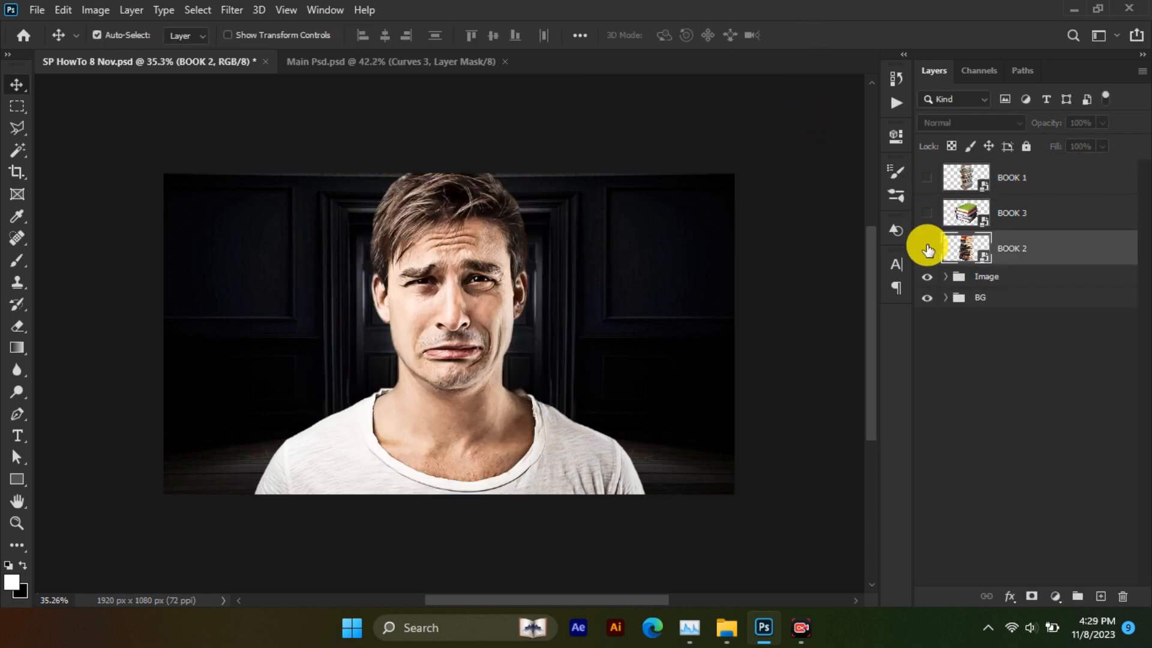
click(927, 248)
key(ctrl+t)
drag(505, 350, 516, 423)
drag(467, 509, 724, 469)
click(799, 43)
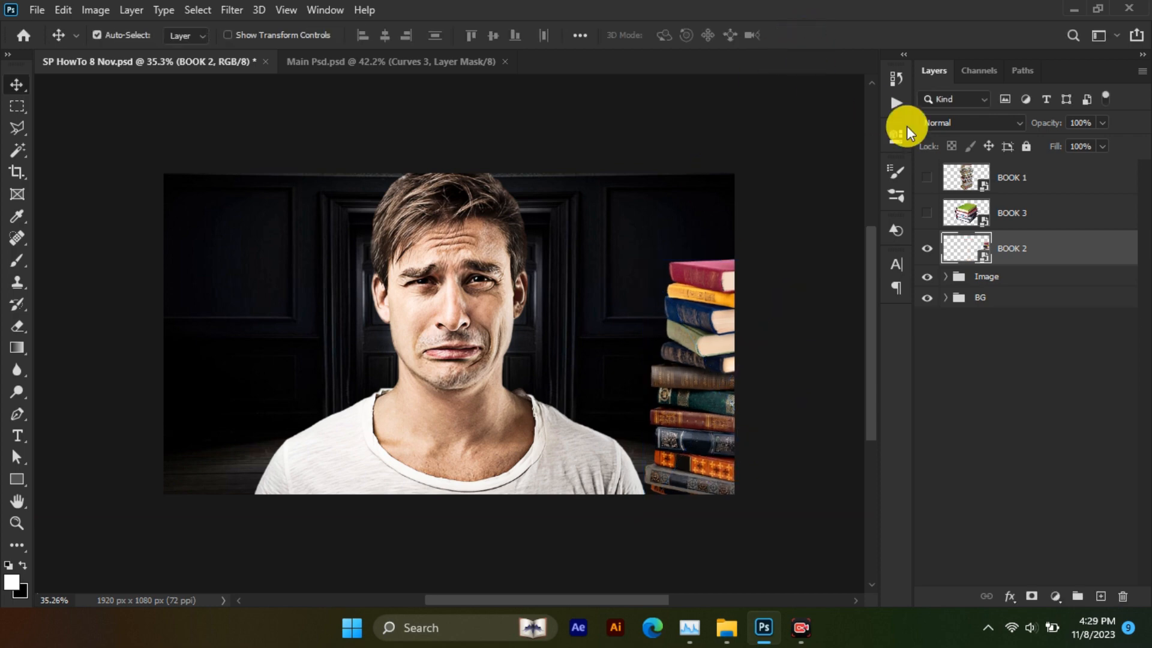
Show BOOK 1, place it along the canvas's left edge at about 57% scale, and move BOOK 1 and BOOK 2 below the Image group
ctrl+click(927, 177)
ctrl+click(411, 326)
drag(412, 326, 196, 365)
key(ctrl+t)
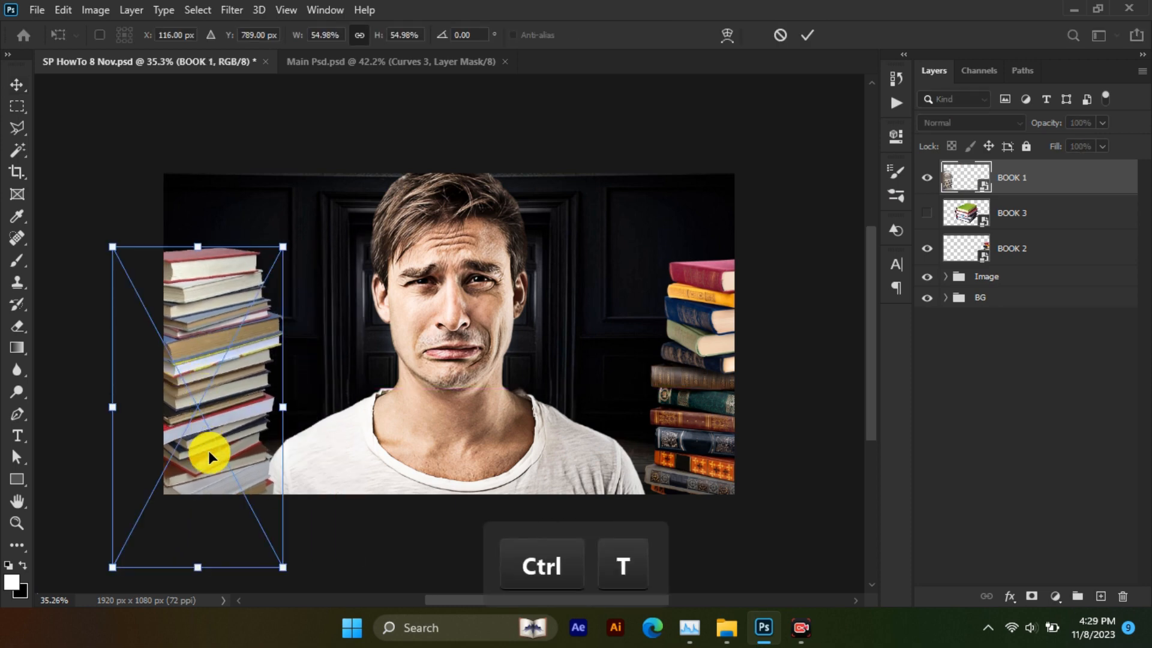
drag(198, 567, 198, 581)
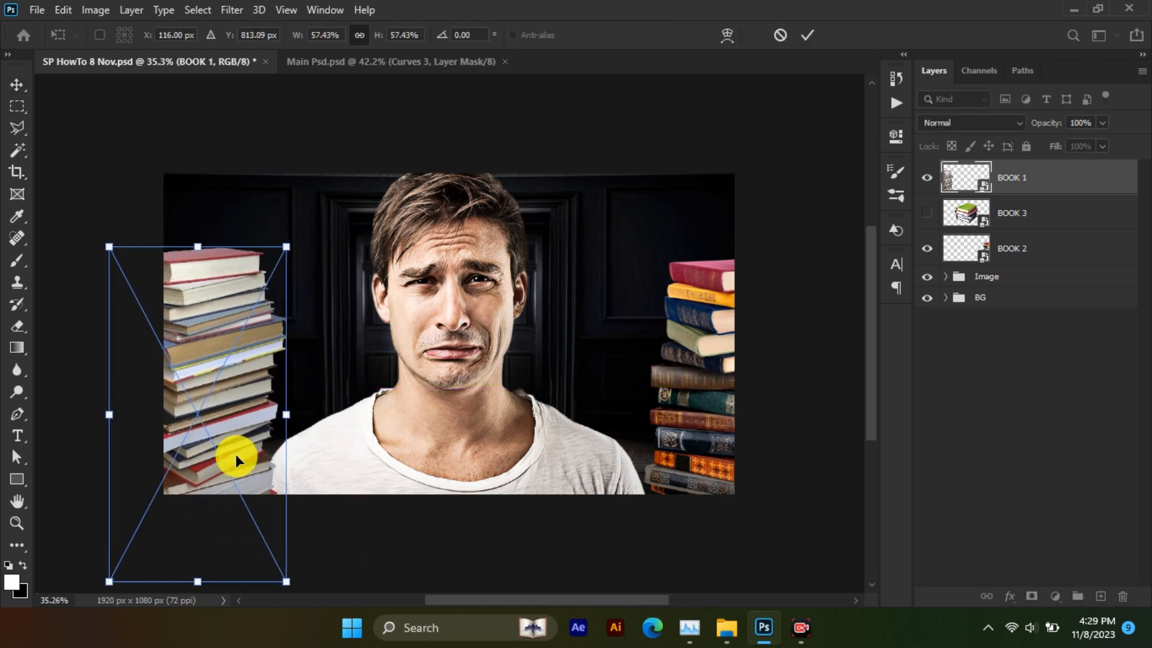
click(814, 39)
ctrl+click(1020, 255)
drag(1020, 255, 1024, 293)
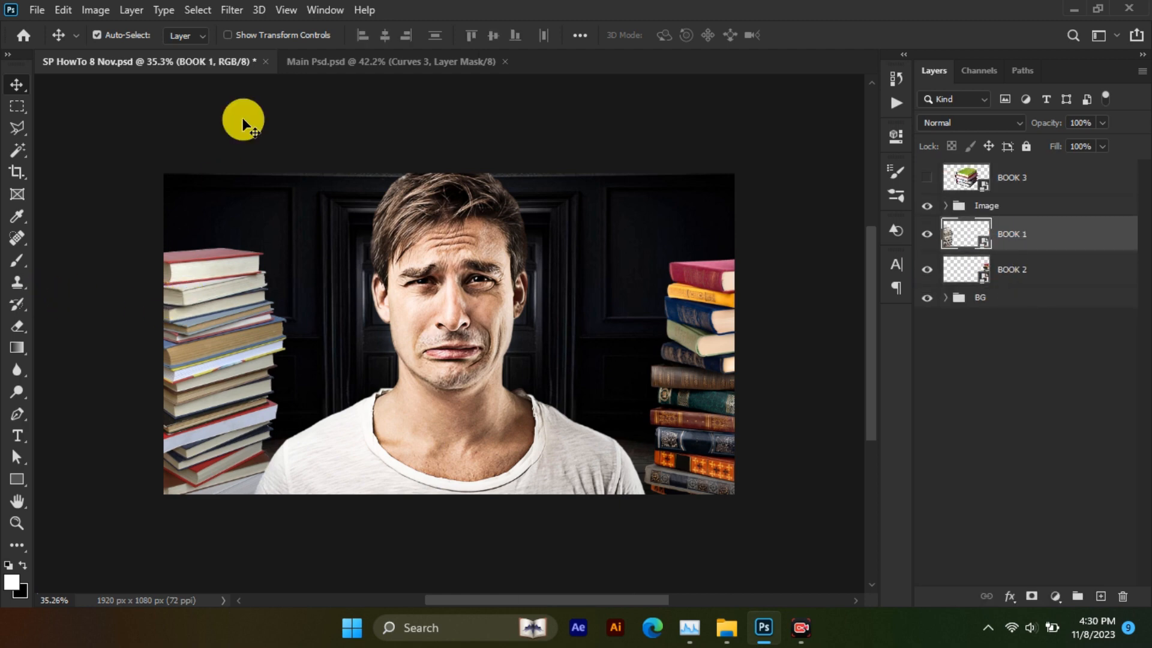
Start a Camera Raw Filter on BOOK 1 and adjust its Basic settings, slightly lowering the blacks and raising texture and clarity
click(232, 11)
click(282, 115)
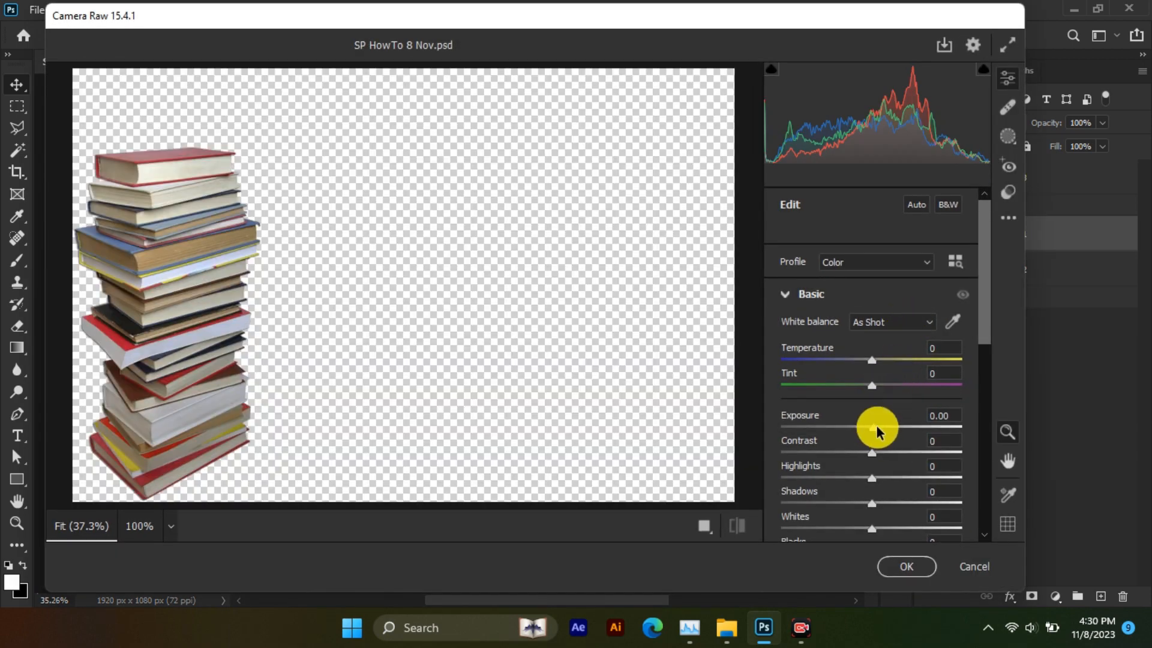
drag(876, 428, 877, 530)
scroll(877, 530, down, 2)
drag(872, 453, 866, 456)
drag(871, 495, 895, 495)
mouse_move(872, 519)
mouse_down()
mouse_move(894, 519)
mouse_move(881, 486)
mouse_move(891, 513)
mouse_up()
Set the Camera Raw curve to Highlights +10 and Lights +22, raise Sharpening and apply the filter to BOOK 1
scroll(894, 509, down, 2)
scroll(894, 509, down, 2)
click(866, 446)
scroll(889, 508, down, 2)
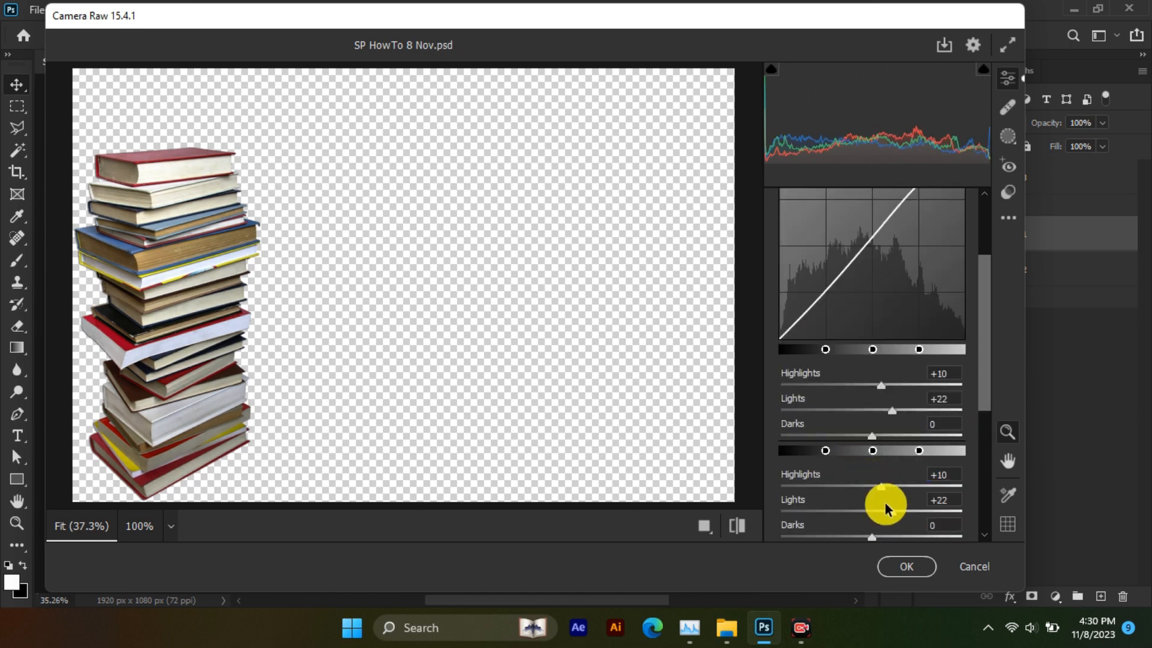
click(887, 505)
click(855, 244)
click(907, 566)
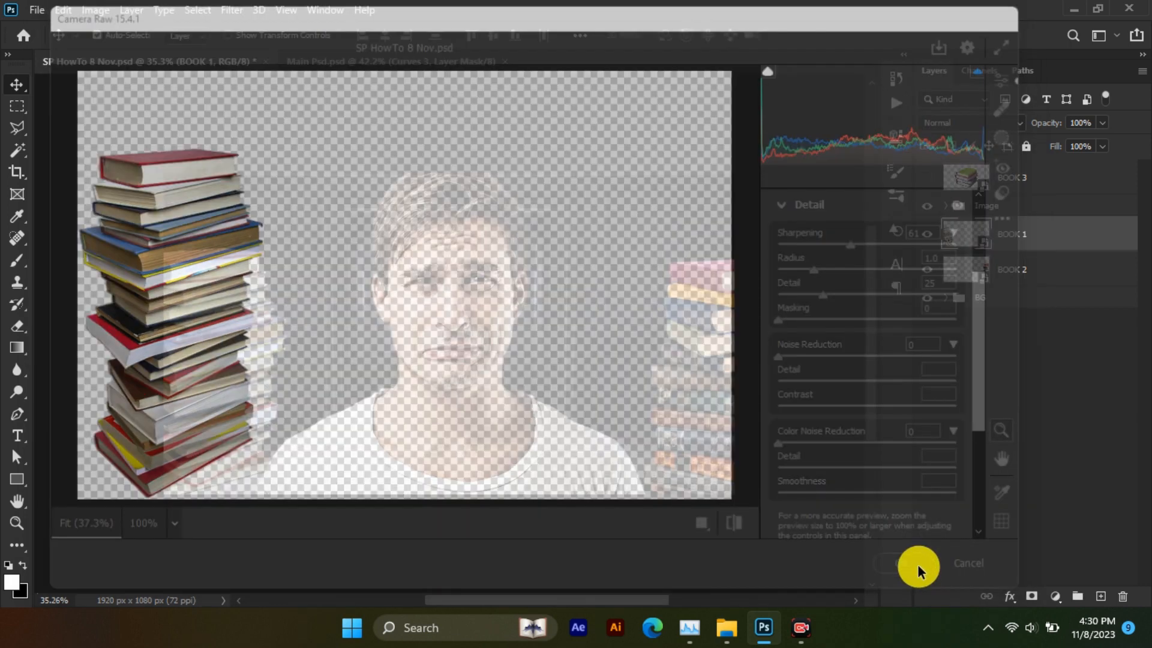
Apply a Camera Raw Filter to the BOOK 2 layer to enhance the book stack at the canvas's right edge
scroll(791, 456, up, 1)
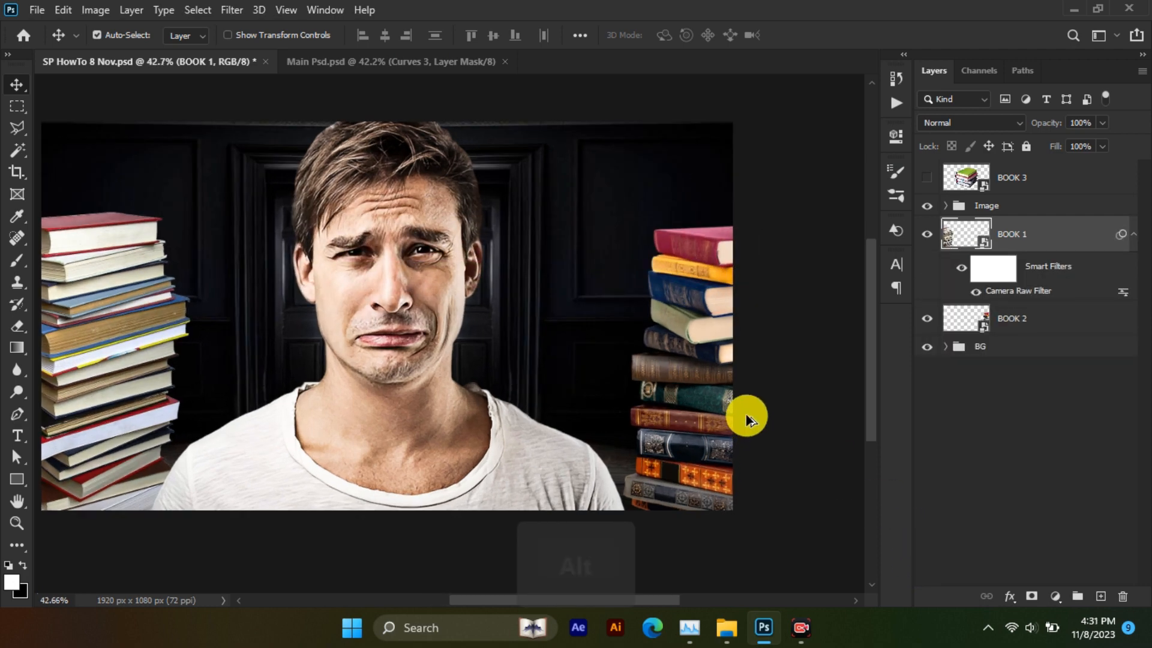
click(704, 328)
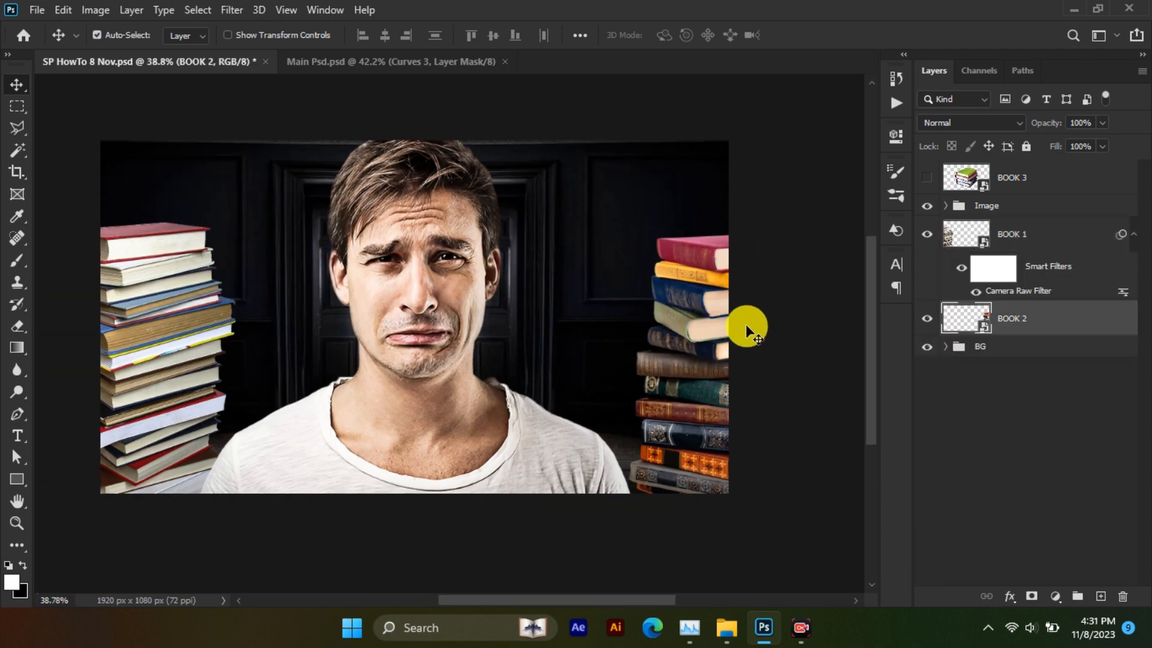
click(239, 9)
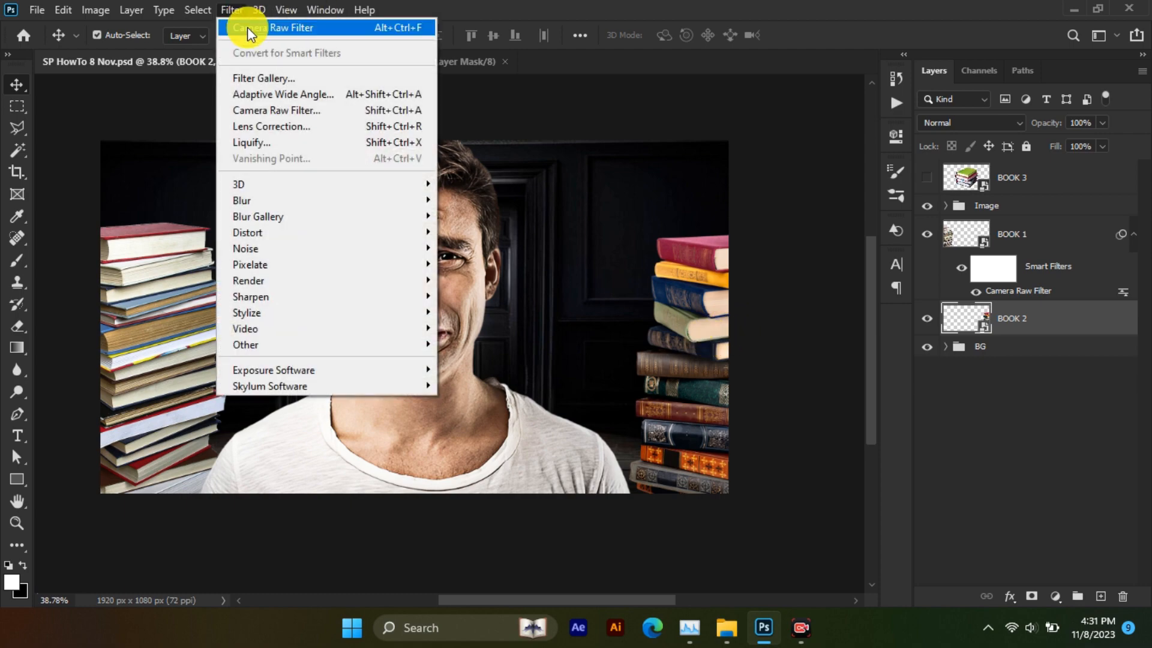
click(294, 113)
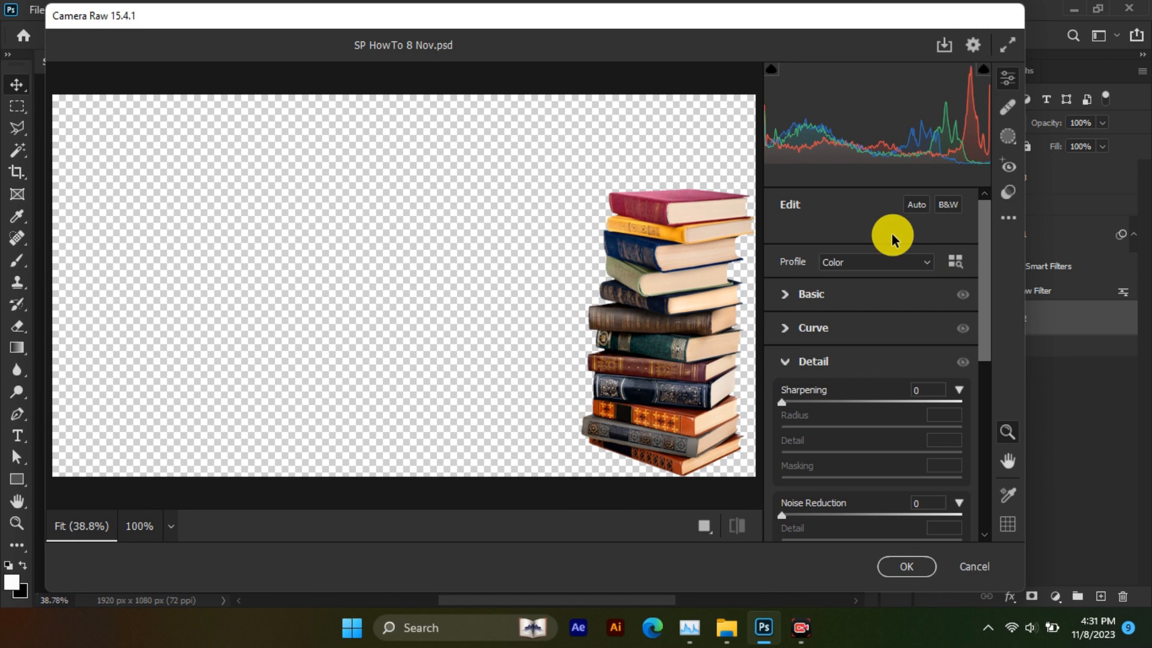
click(905, 566)
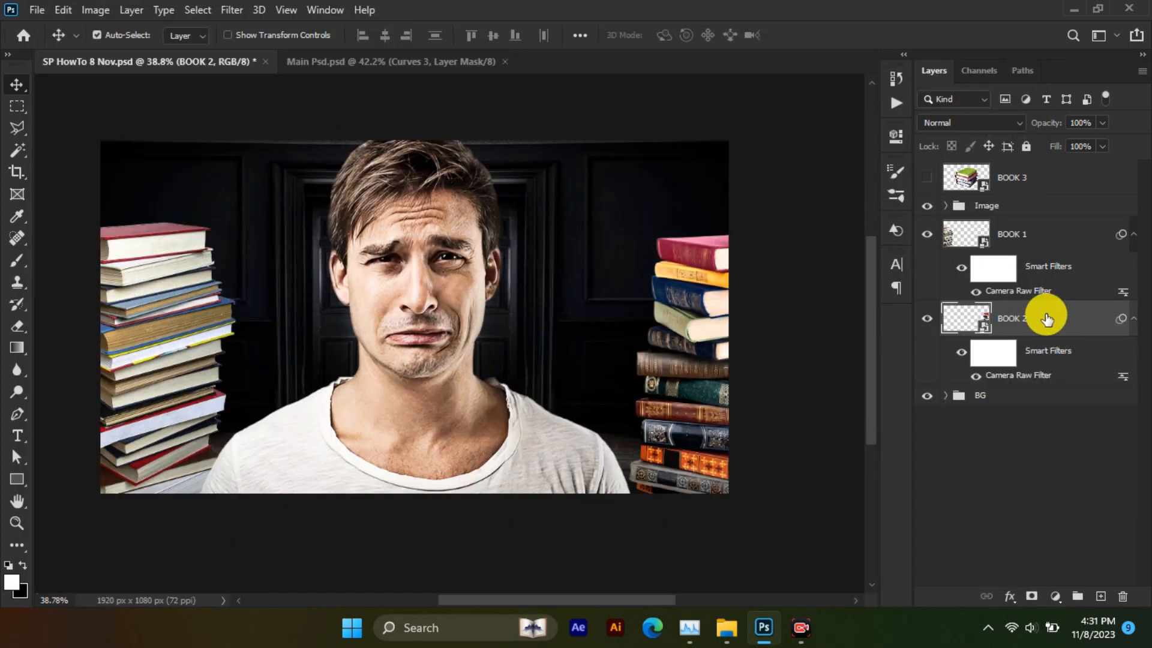
click(930, 318)
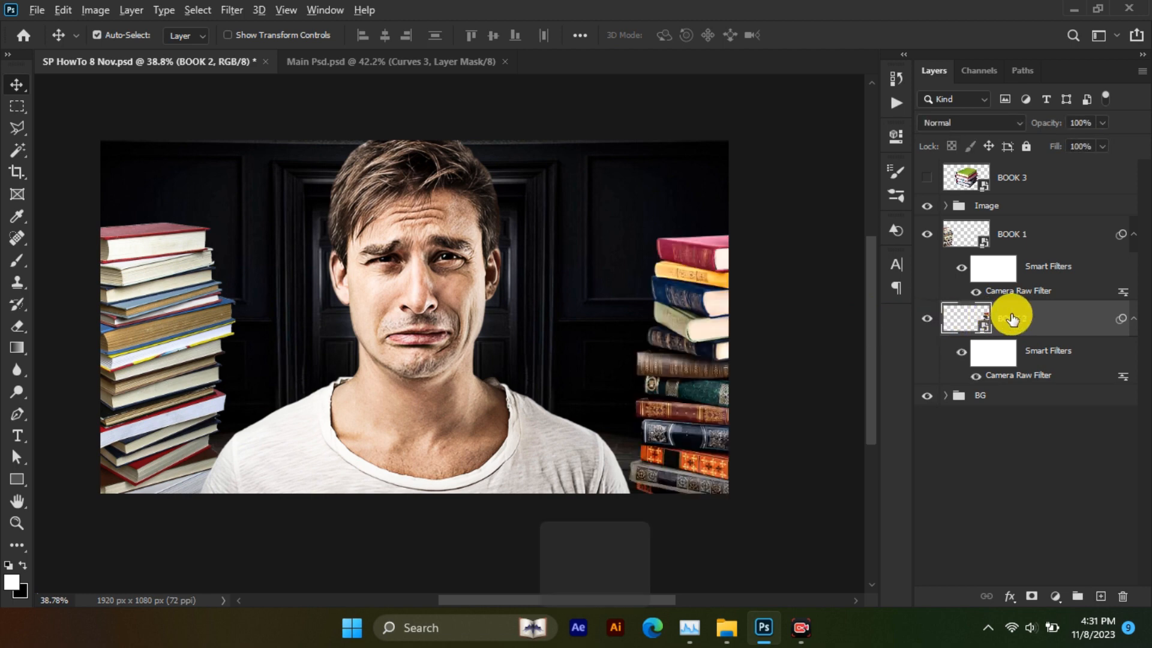
Duplicate BOOK 2 and BOOK 1 and place the copies behind the man's shoulders, mirroring BOOK 1 copy horizontally
drag(1010, 318, 1008, 300)
key(ctrl+t)
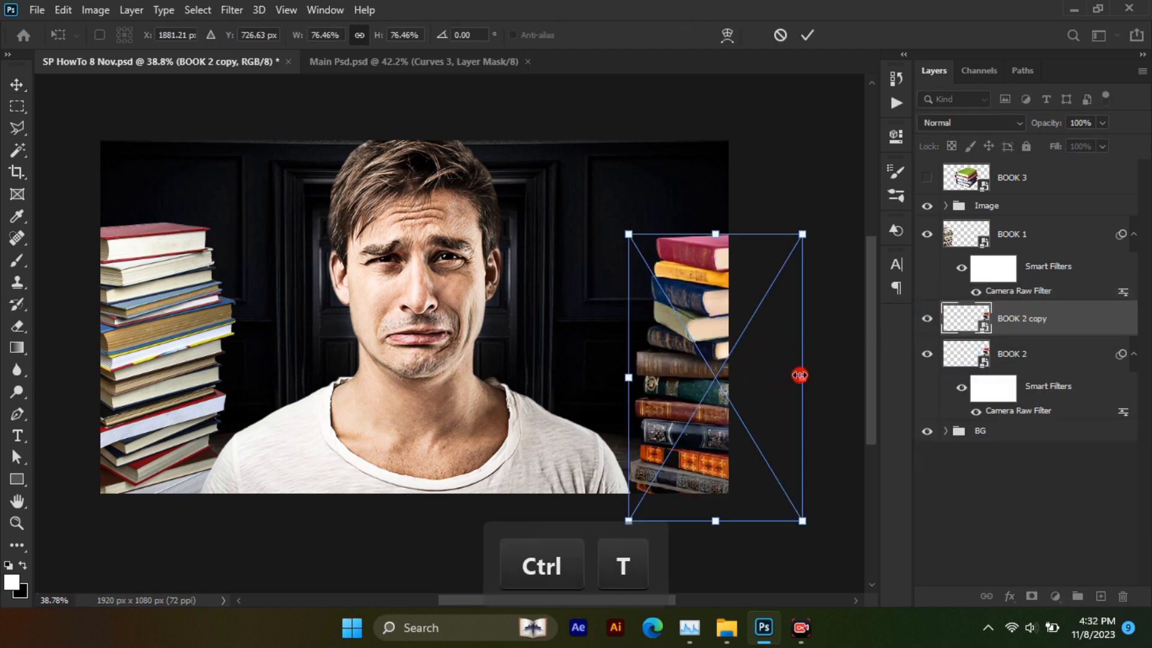
drag(800, 375, 307, 435)
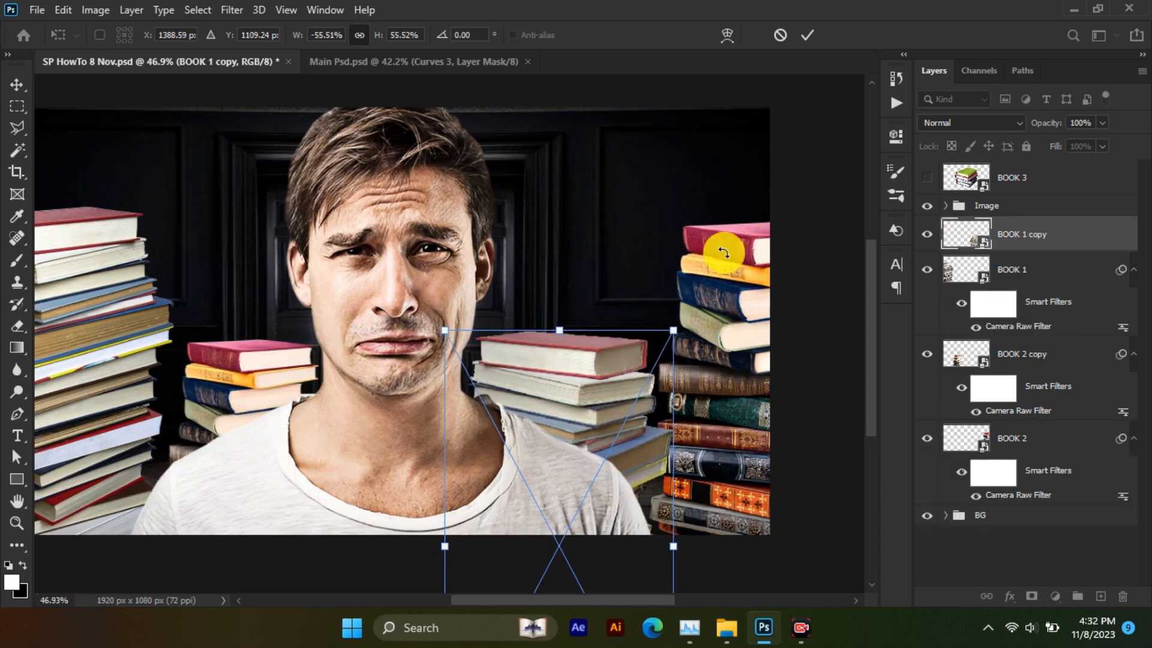
mouse_move(584, 400)
mouse_down()
mouse_move(574, 401)
mouse_move(598, 358)
mouse_move(591, 393)
mouse_up()
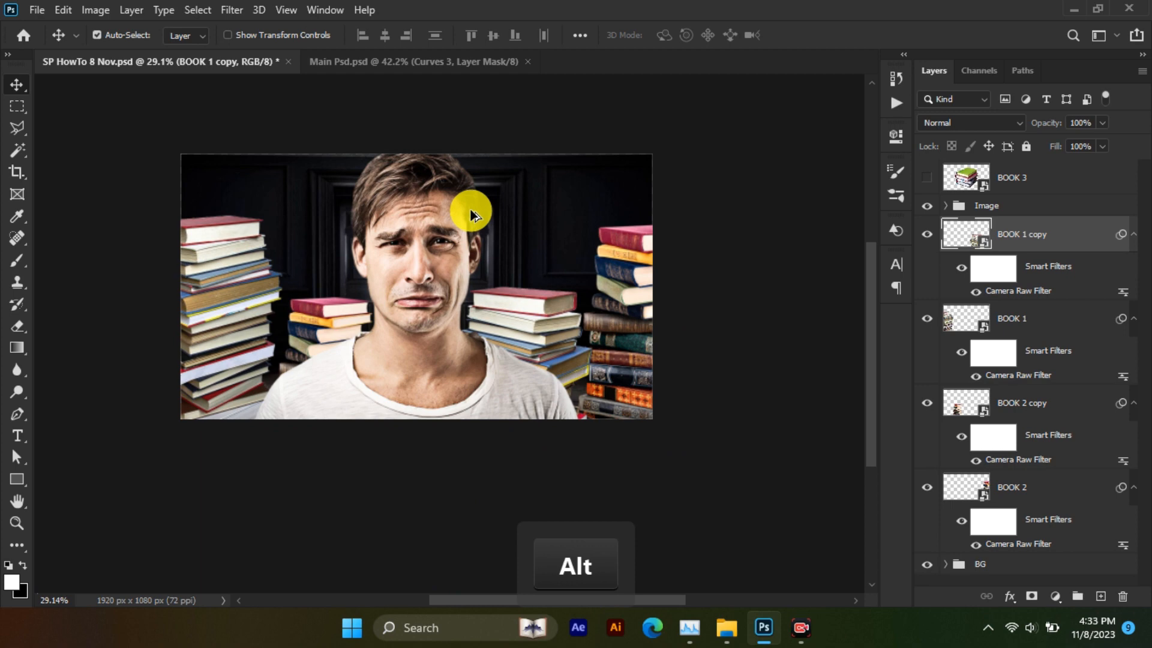
Add a Curves adjustment above BOOK 1 copy and clip it to that layer
scroll(470, 206, up, 2)
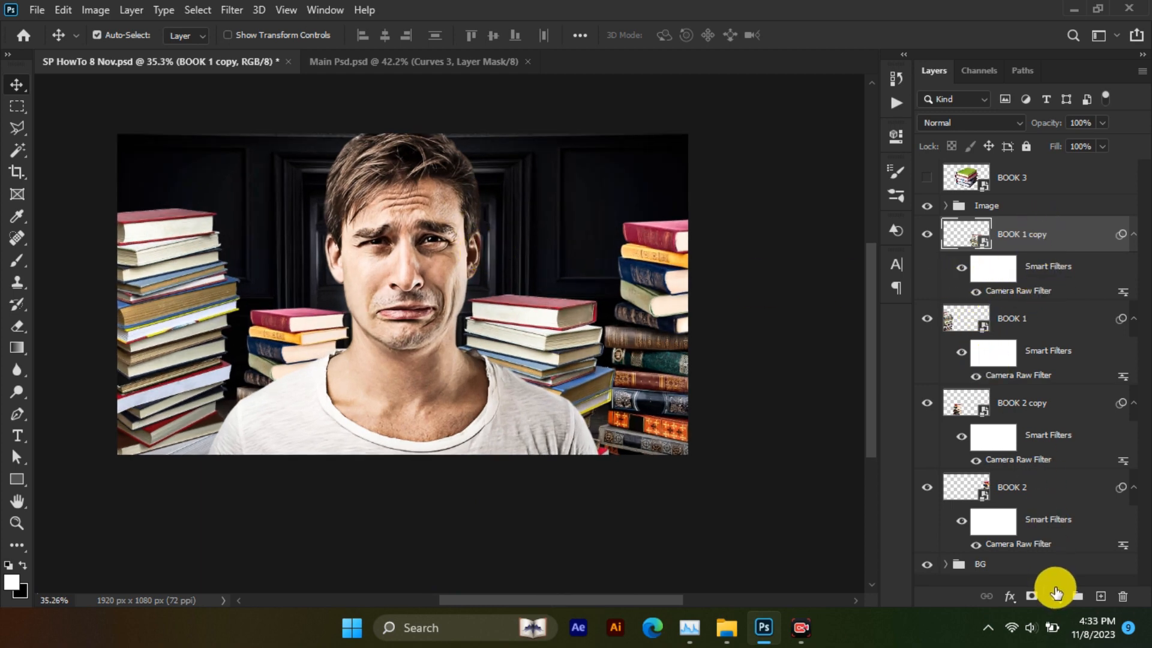
click(1055, 593)
click(1082, 369)
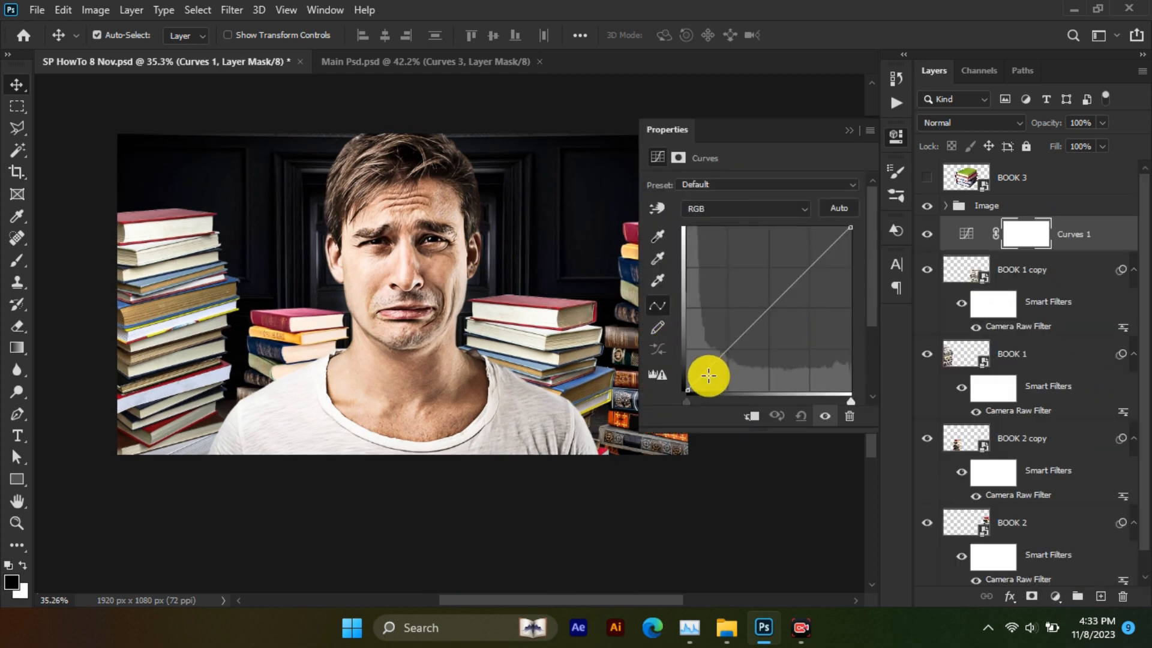
click(709, 376)
key(ctrl+z)
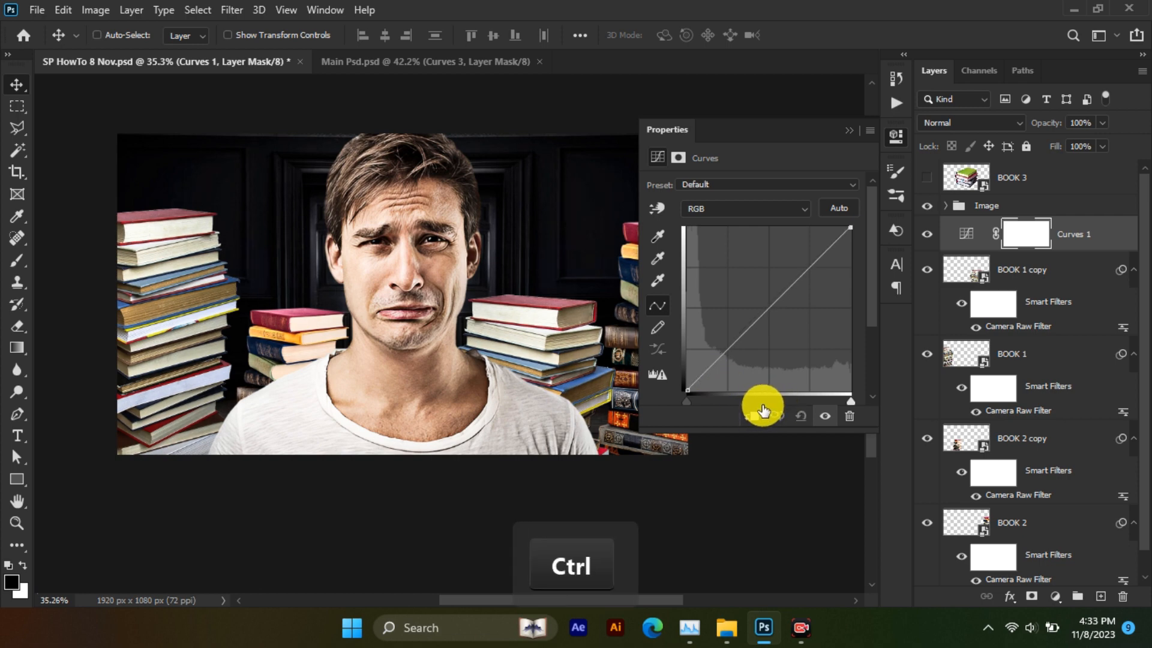
click(955, 242)
click(751, 415)
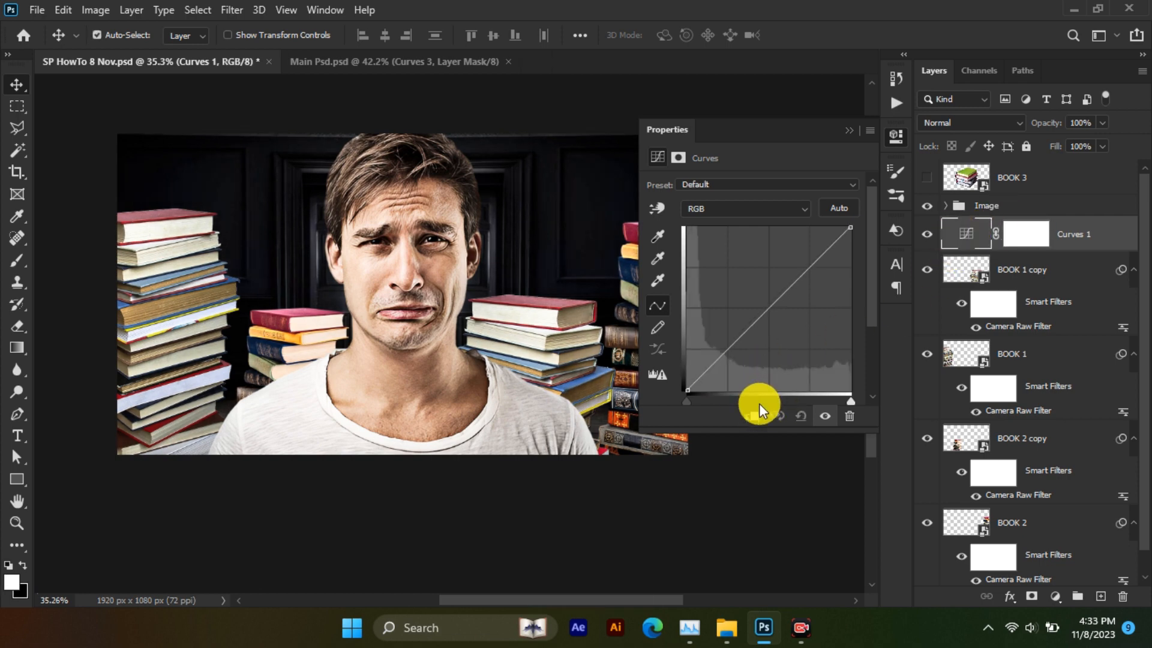
Shape the RGB curve of Curves 1 with one point in the shadows and one in the highlights
drag(710, 366, 715, 372)
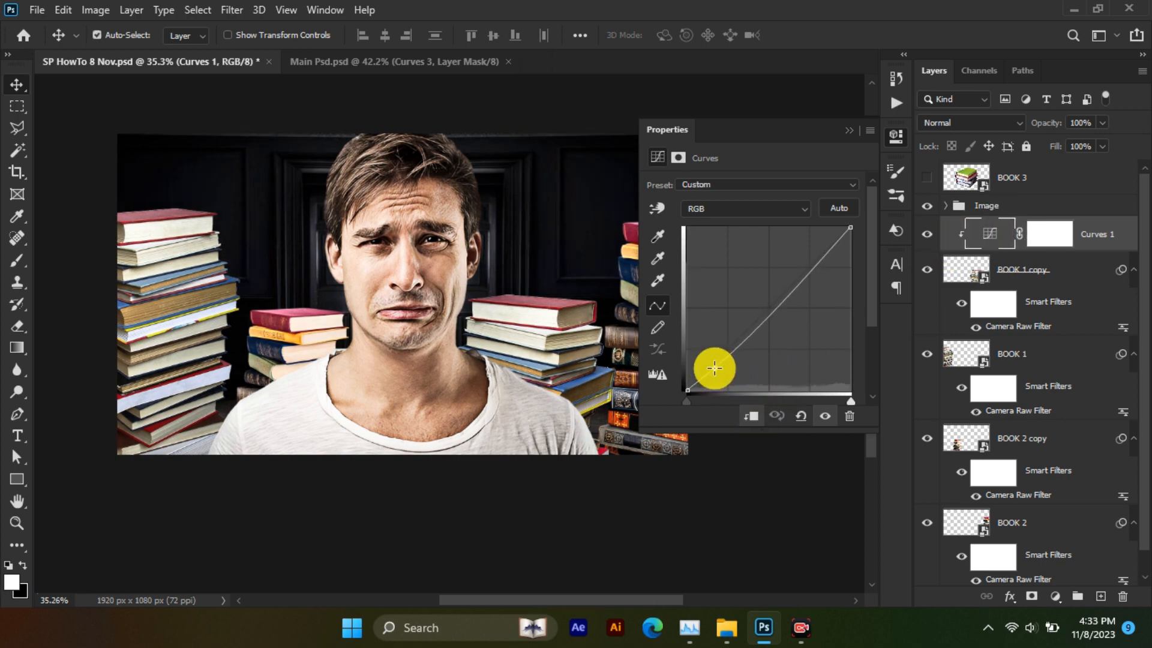
click(833, 240)
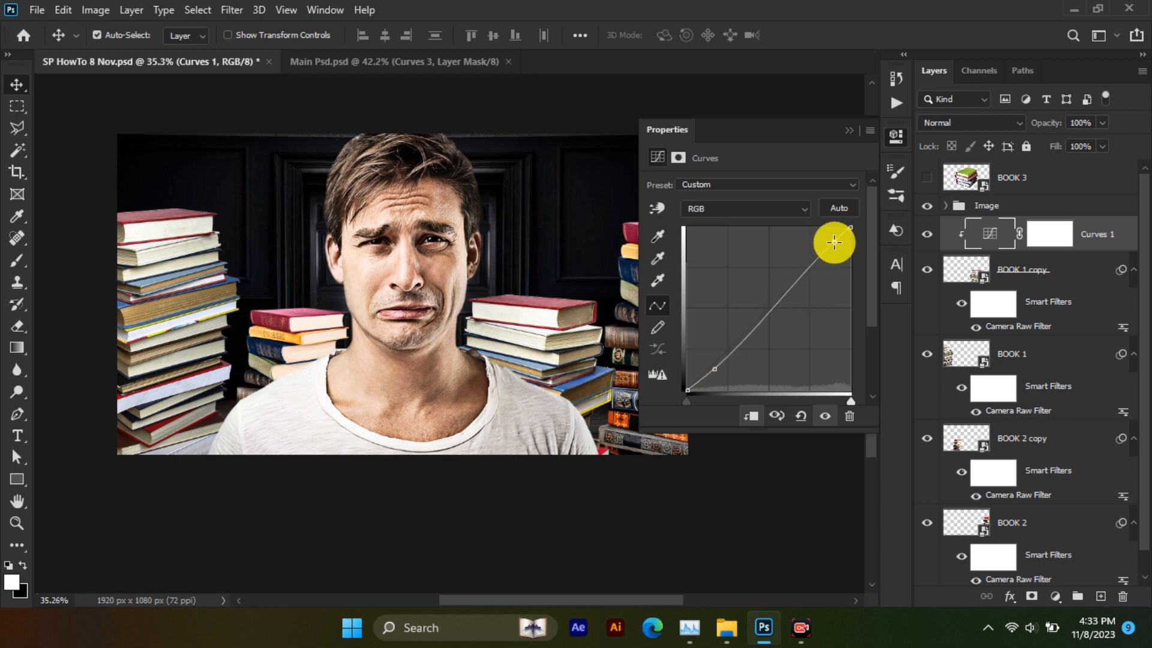
drag(708, 366, 708, 368)
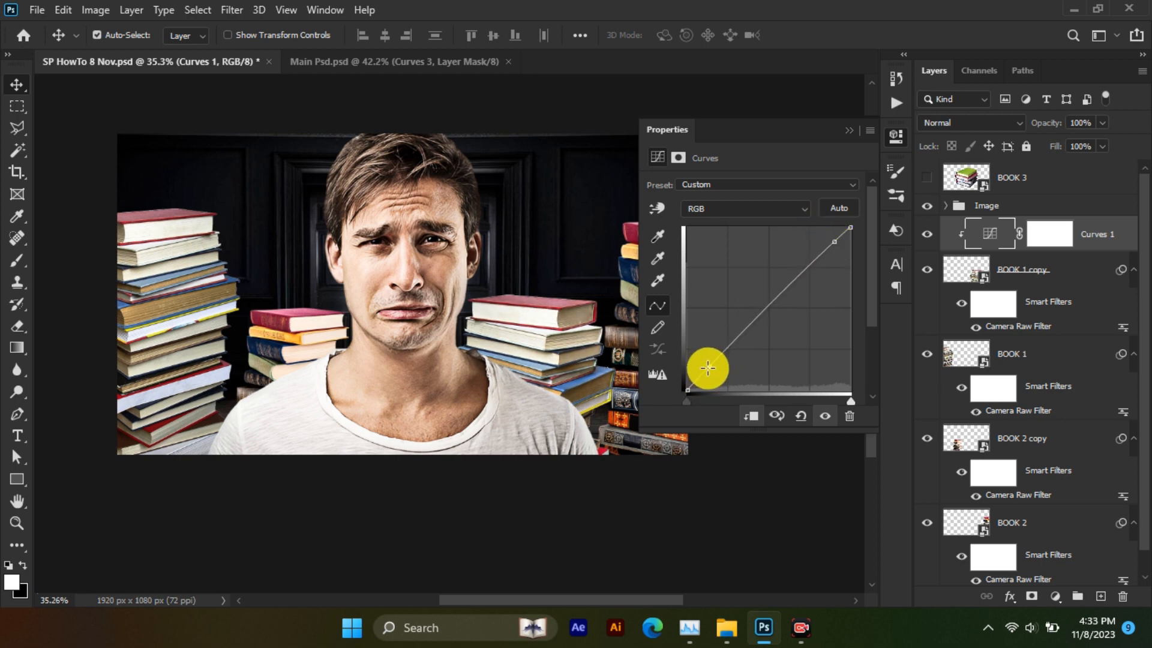
click(850, 134)
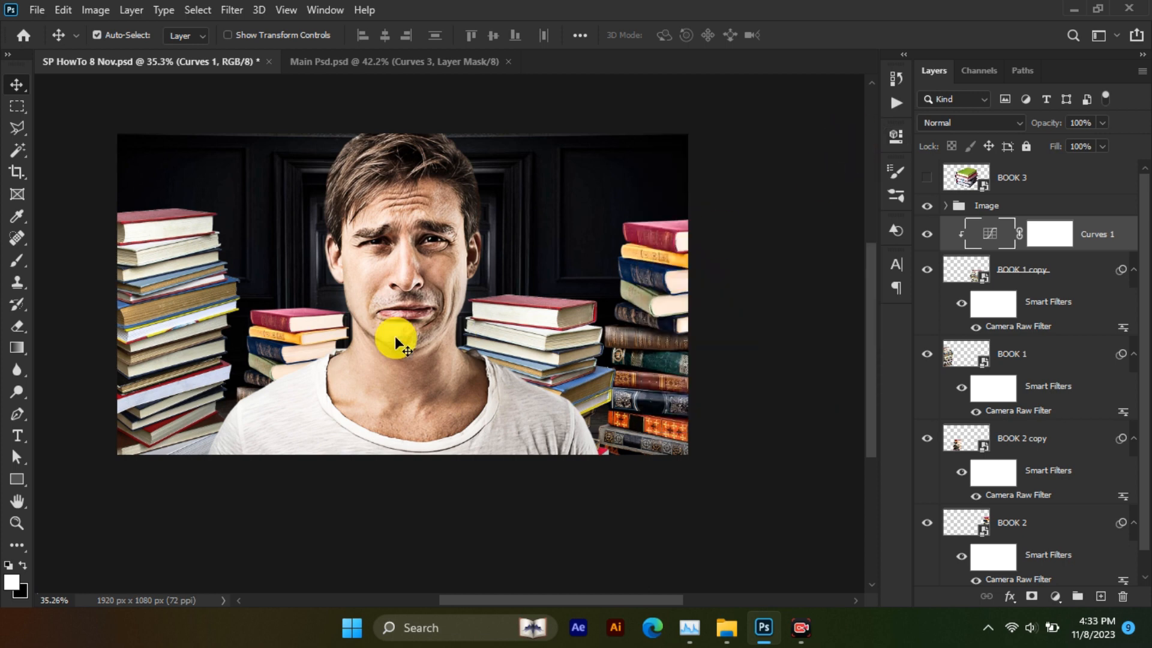
Duplicate the Curves 1 adjustment above BOOK 1 as a clipped layer
click(927, 354)
click(927, 354)
drag(1131, 231, 977, 360)
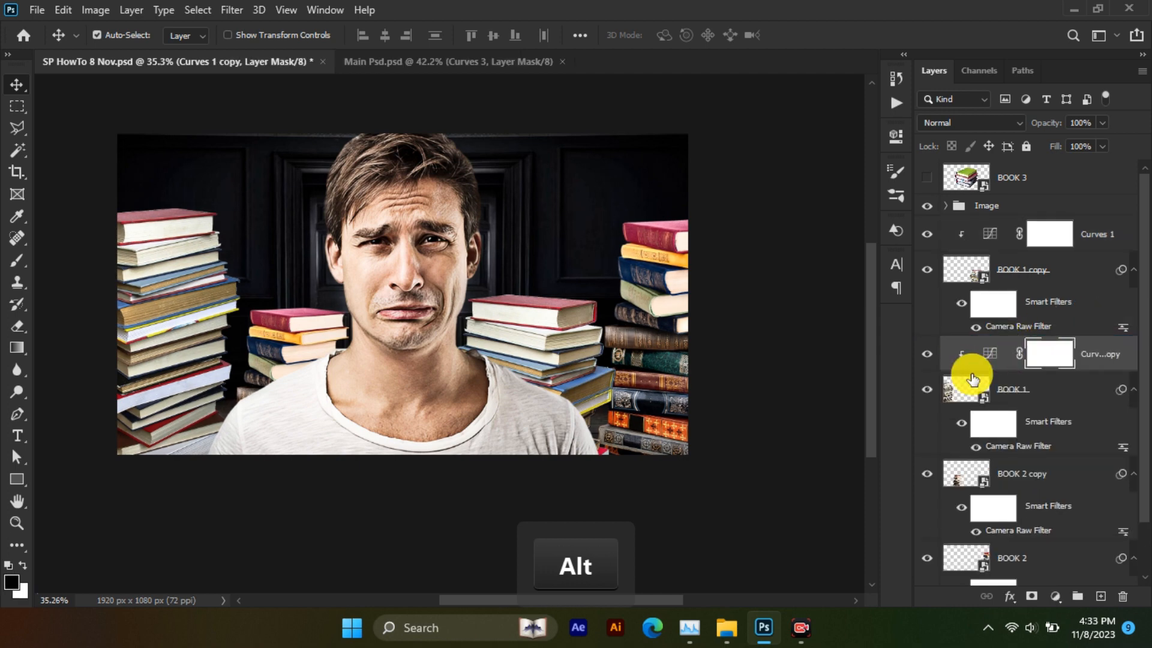
Group all BOOK 1 and BOOK 2 layers, their copies and the Curves adjustments, and name the group B Books
click(485, 314)
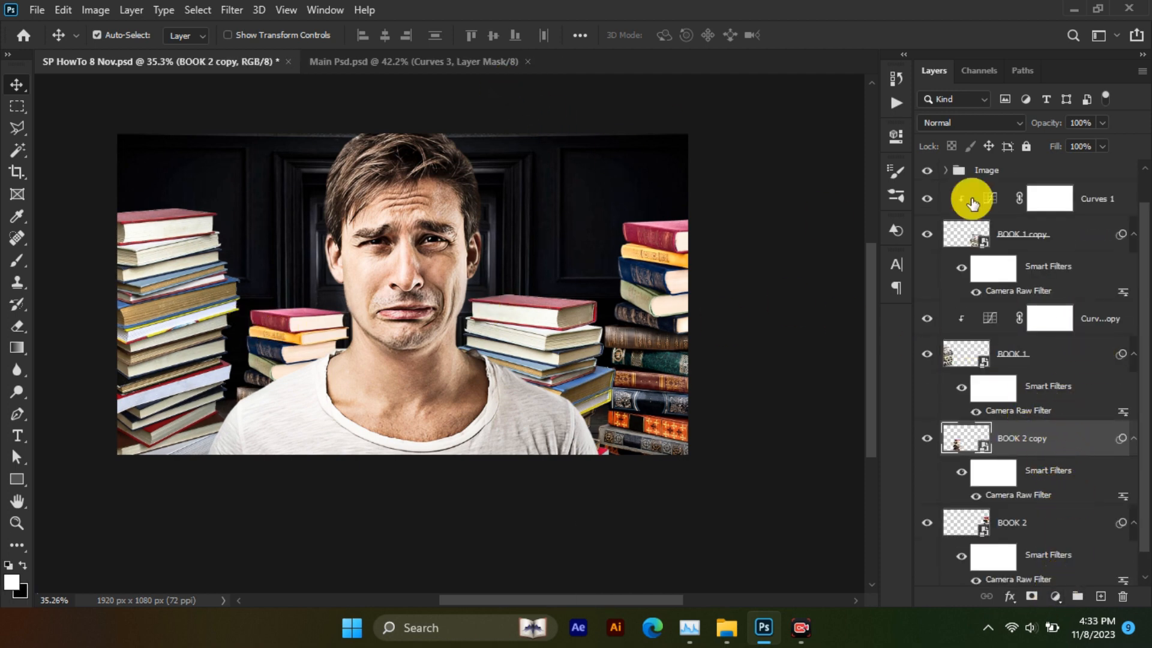
scroll(1047, 286, up, 1)
click(1096, 234)
scroll(1046, 360, down, 2)
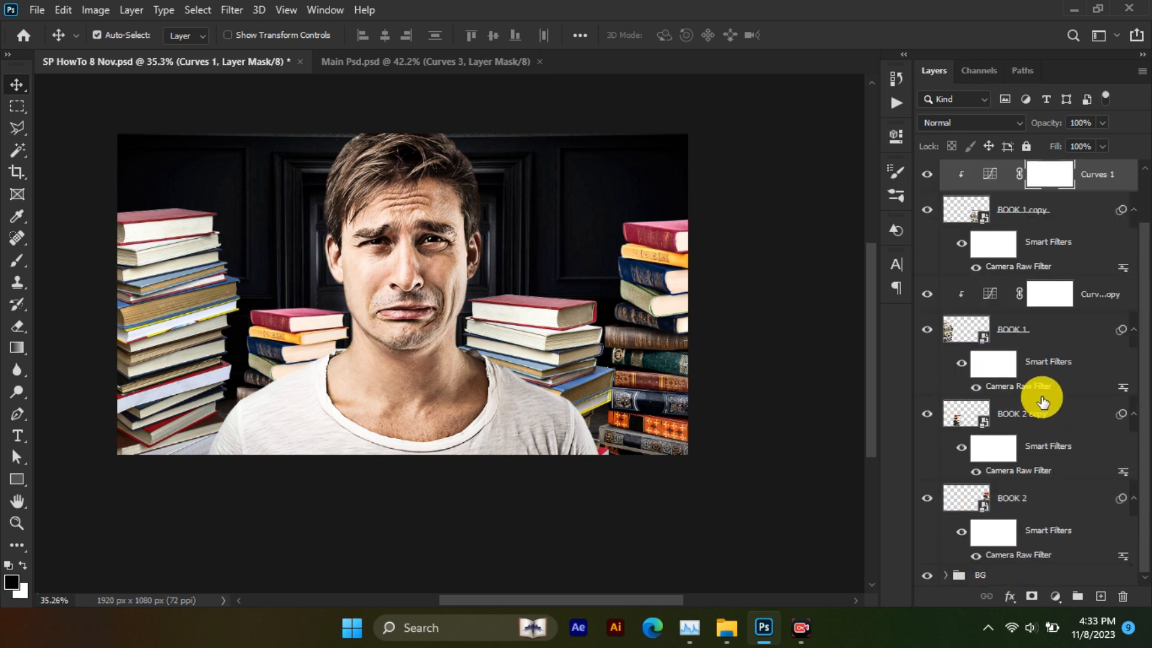
shift+click(1047, 498)
key(ctrl+g)
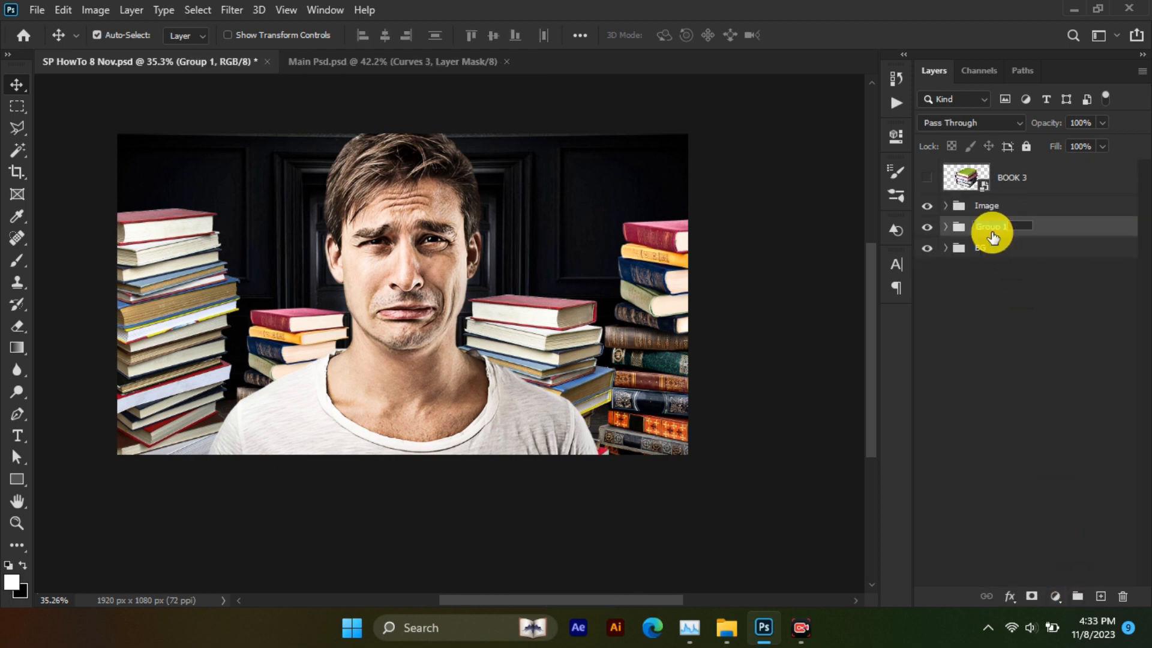
double_click(991, 228)
text(B Books)
click(979, 276)
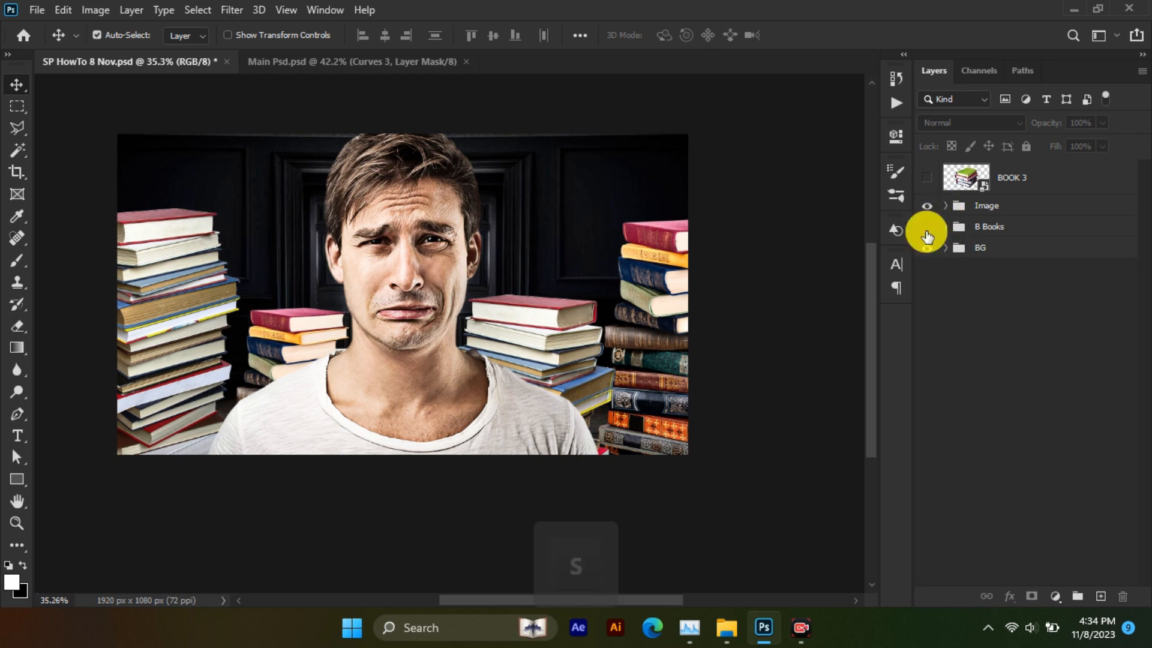
Compare the composition with the B Books group hidden and shown
click(927, 229)
click(928, 230)
click(559, 340)
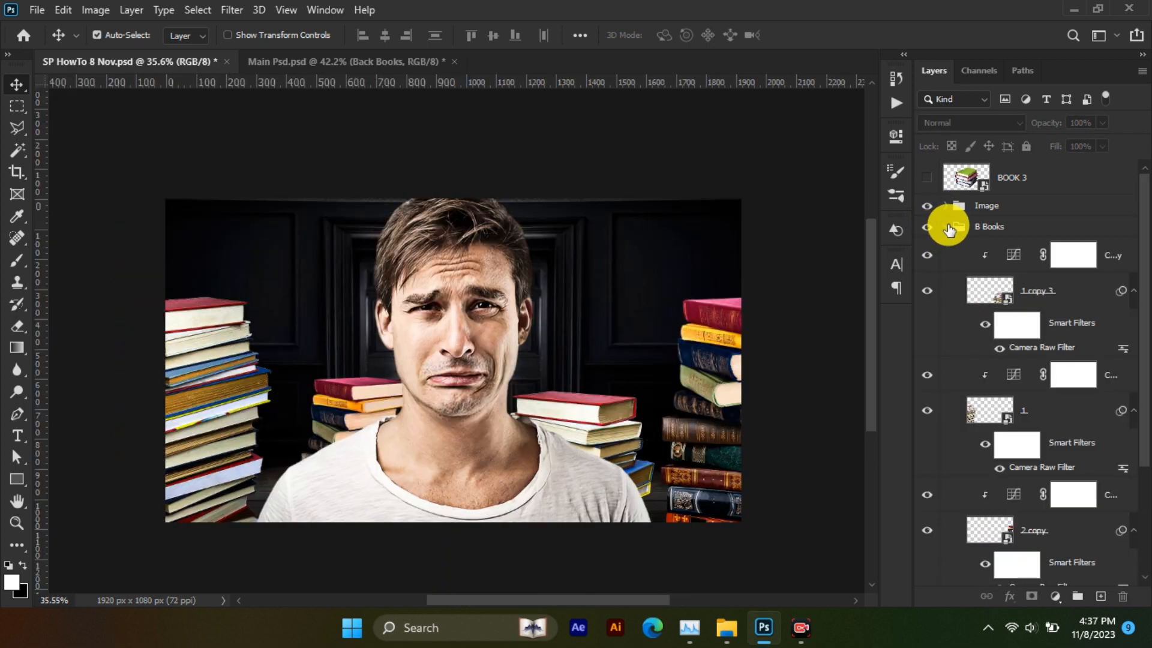
click(948, 228)
click(944, 227)
click(926, 227)
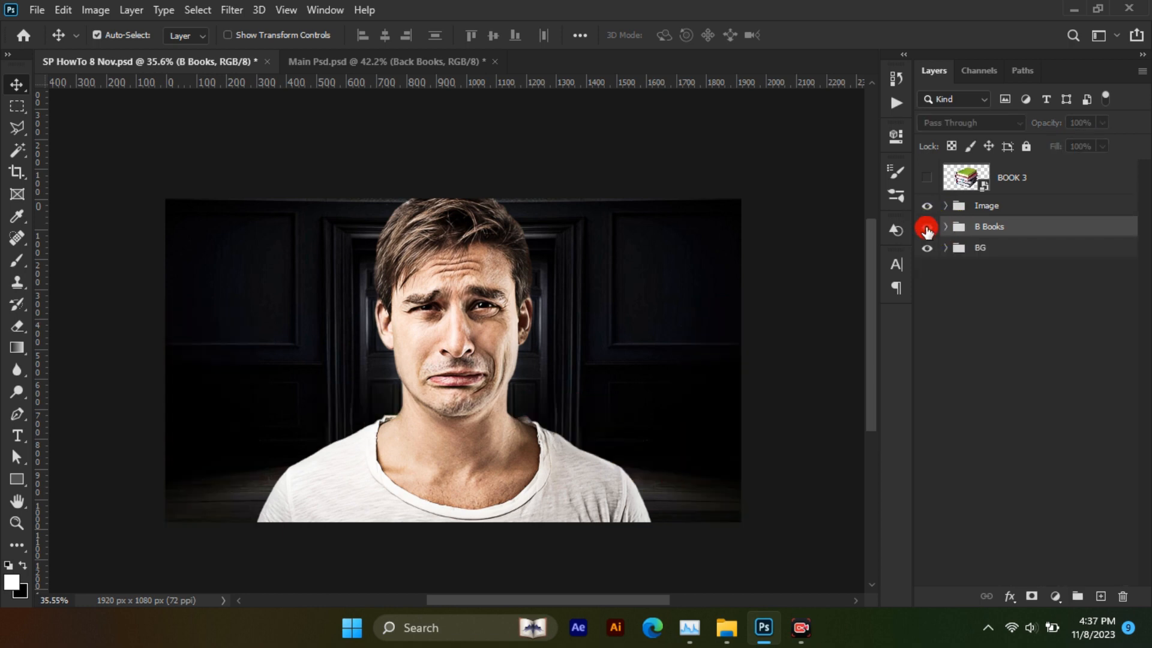
click(926, 231)
Create a new layer group above the Image group and name it F Books
click(997, 205)
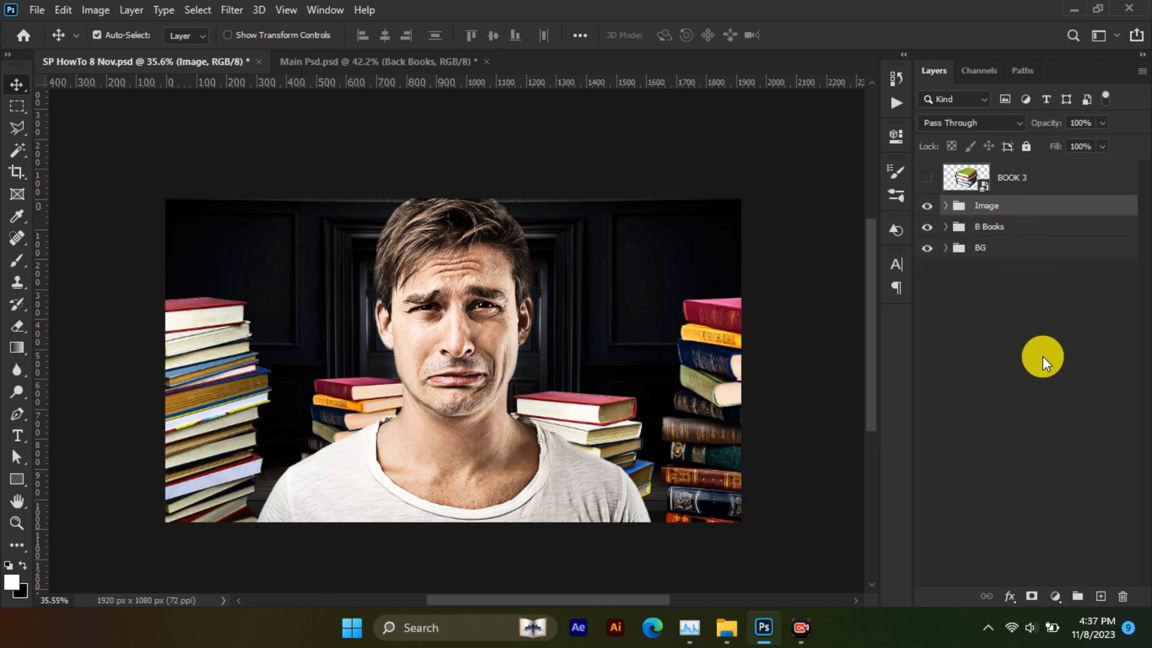
click(1077, 595)
double_click(989, 206)
text(F Books)
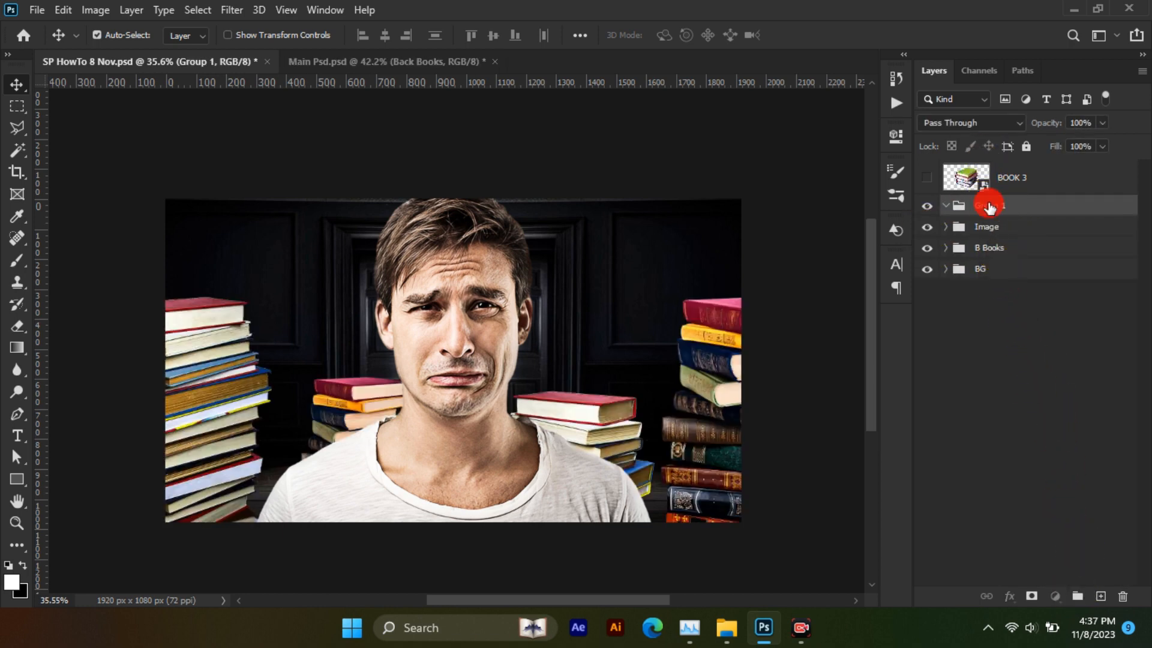
Make the BOOK 3 layer visible and move it into the F Books group
click(946, 186)
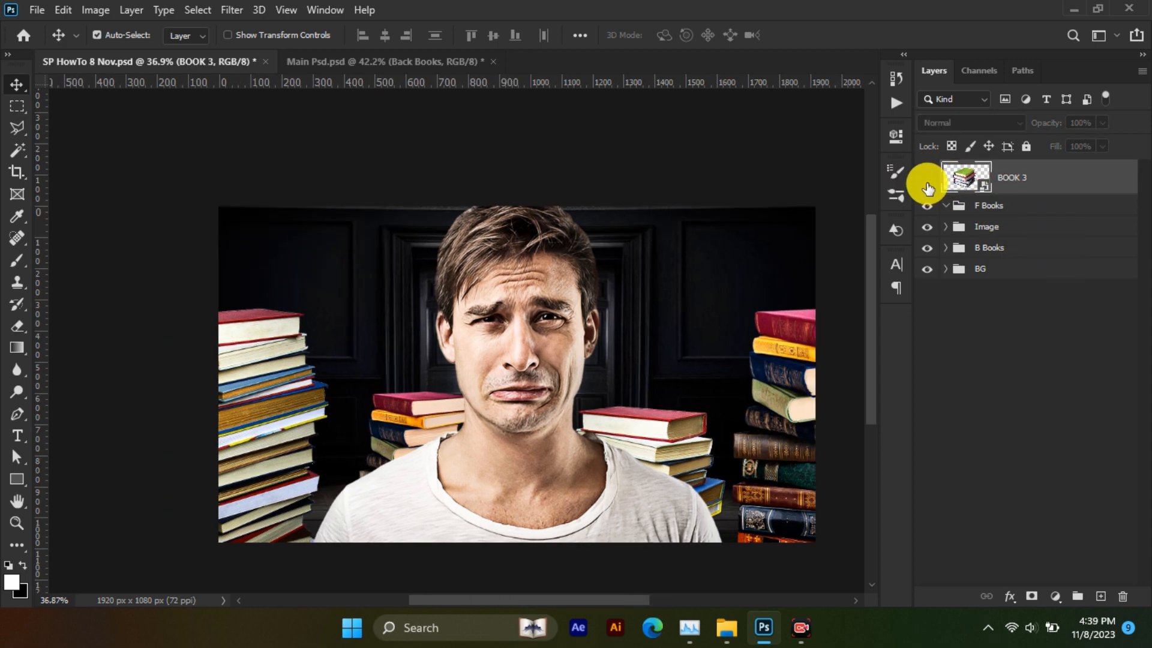
click(927, 183)
drag(984, 180, 999, 208)
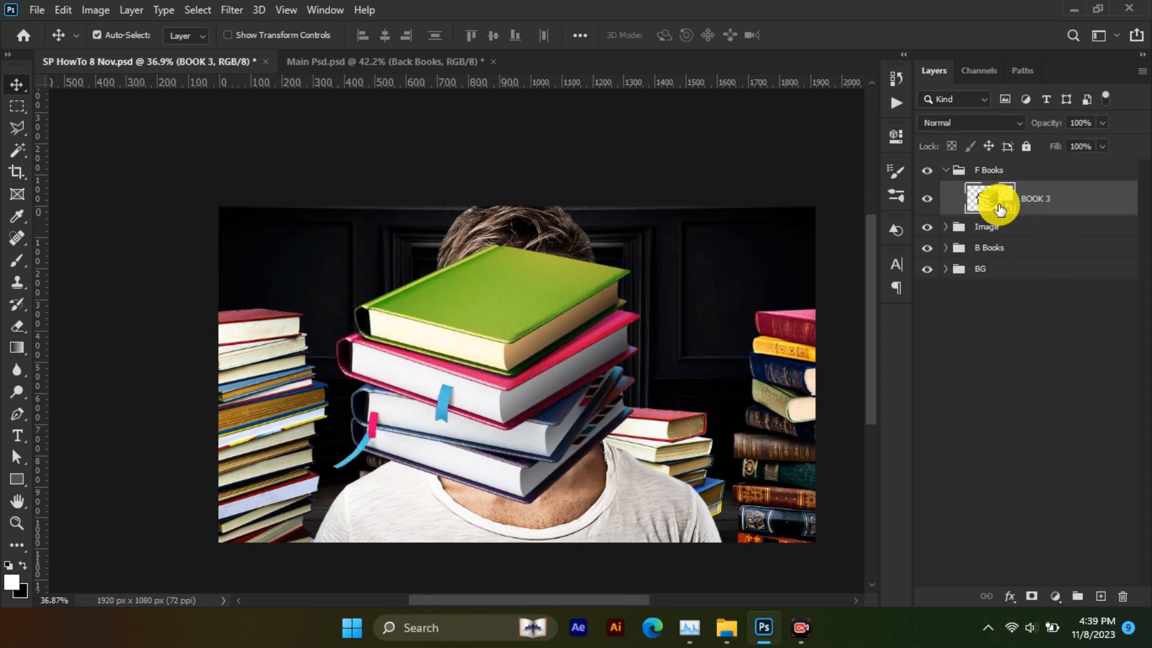
Move the BOOK 3 stack to the canvas's lower-left corner and distort its upper corners, reducing its height to about 91%
key(ctrl+t)
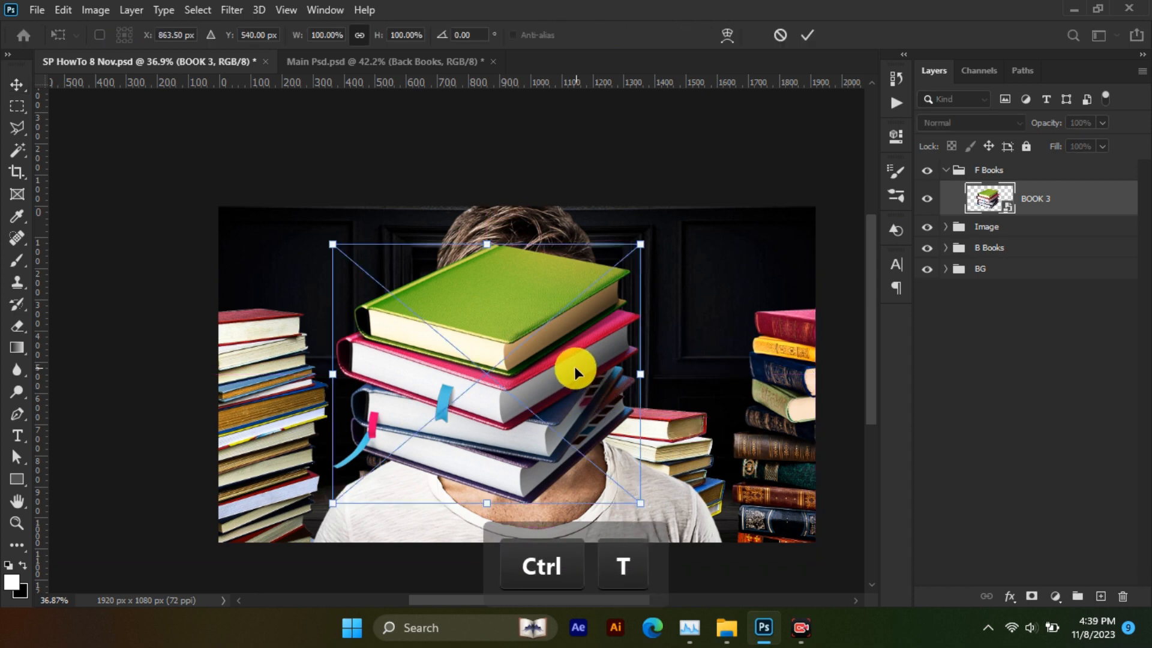
drag(574, 366, 370, 502)
right_click(370, 502)
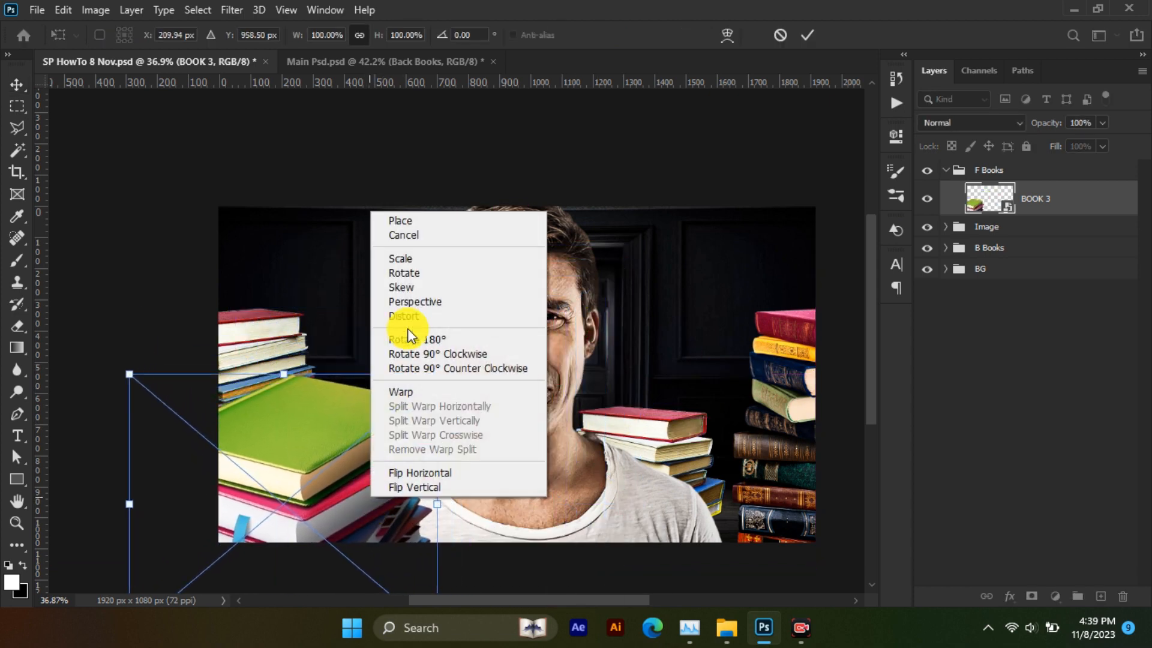
click(407, 316)
mouse_move(438, 373)
mouse_down()
mouse_move(424, 387)
mouse_move(450, 401)
mouse_move(434, 397)
mouse_up()
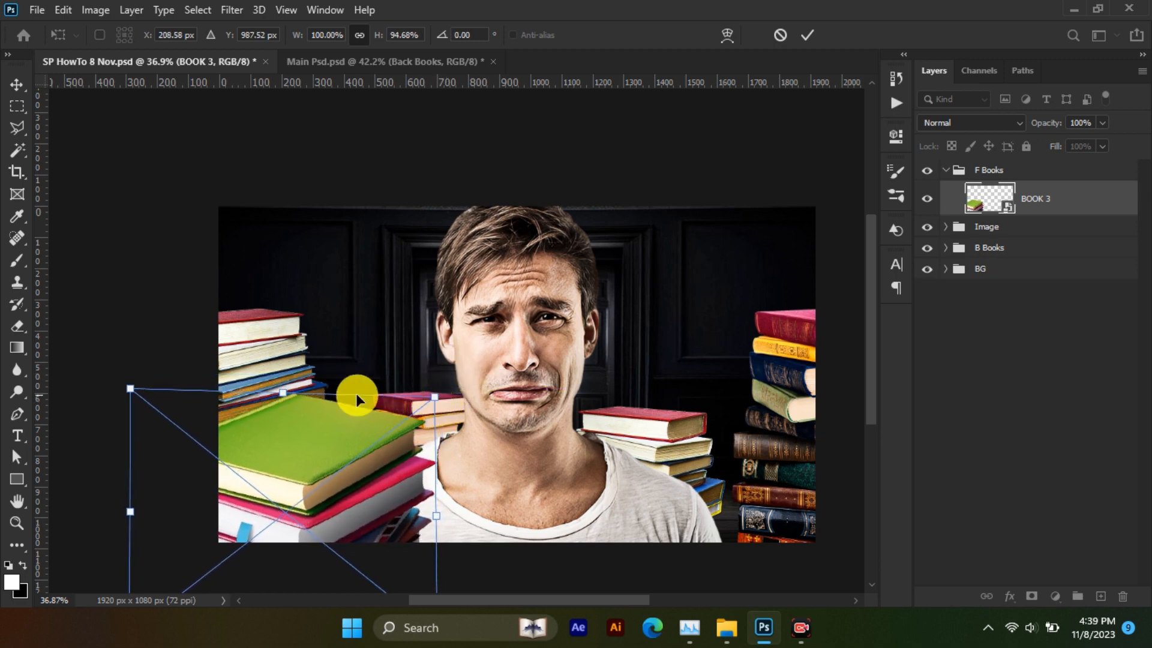
drag(133, 395, 153, 407)
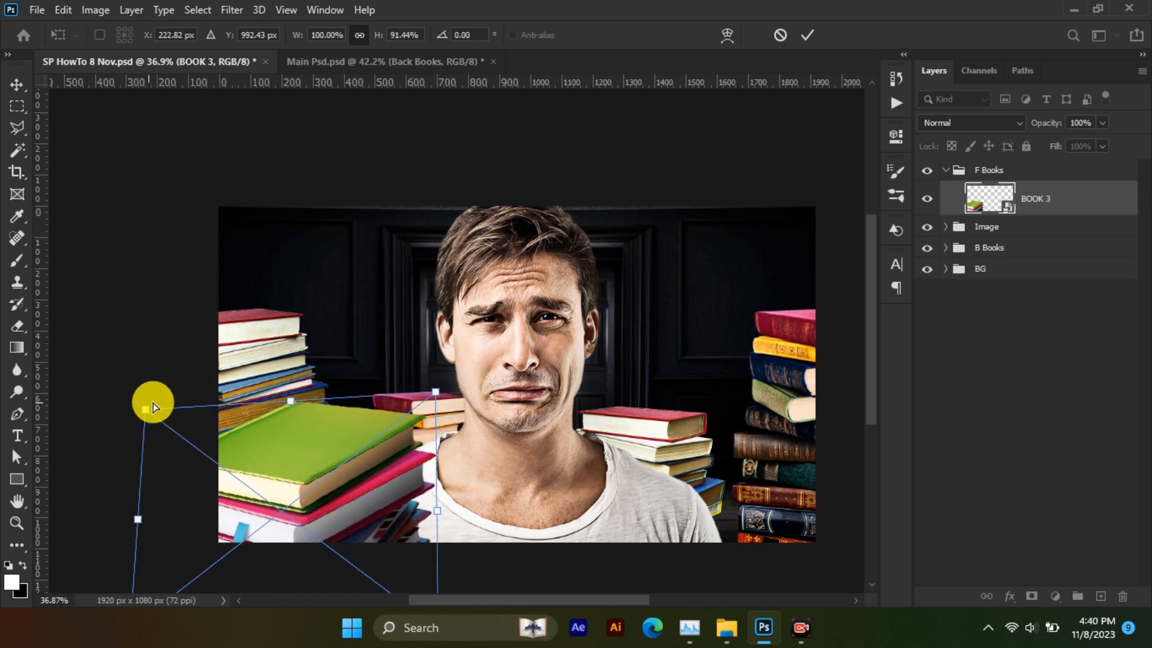
click(806, 35)
Duplicate BOOK 3, move the copy to the canvas's lower-right corner and flip it horizontally
drag(1131, 198, 1134, 189)
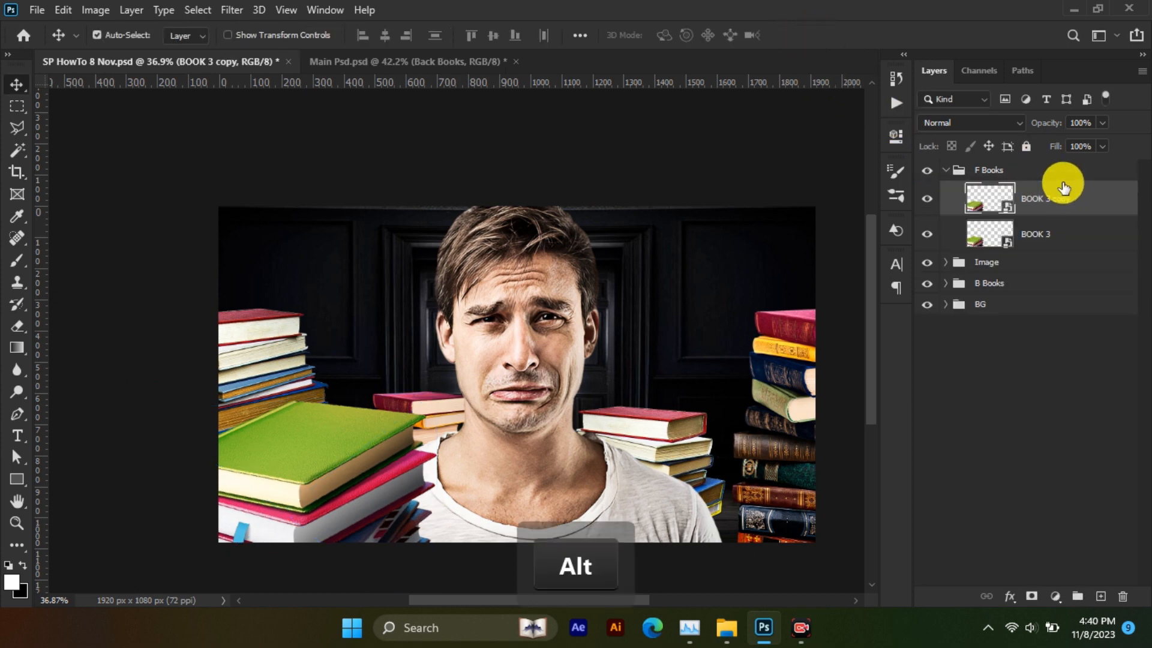
key(ctrl+t)
drag(401, 424, 836, 476)
right_click(693, 471)
click(687, 474)
Scale BOOK 3 copy down to about 82% width and 76% height and position it in the lower-right corner
right_click(760, 434)
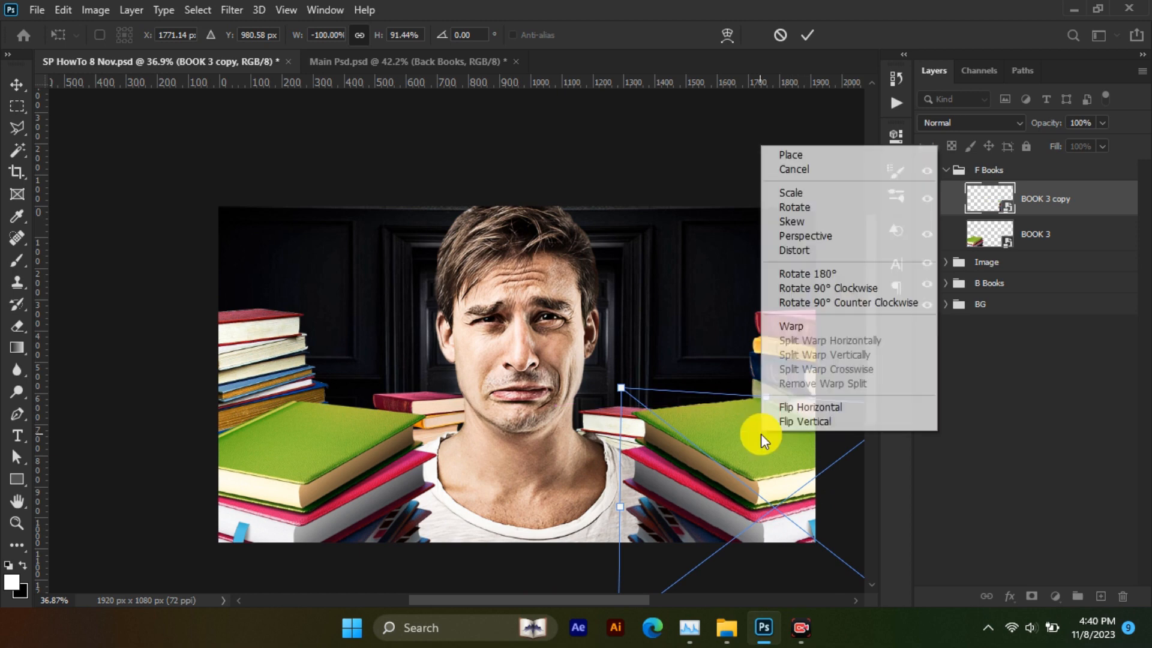
click(812, 192)
drag(622, 387, 671, 429)
drag(742, 485, 723, 490)
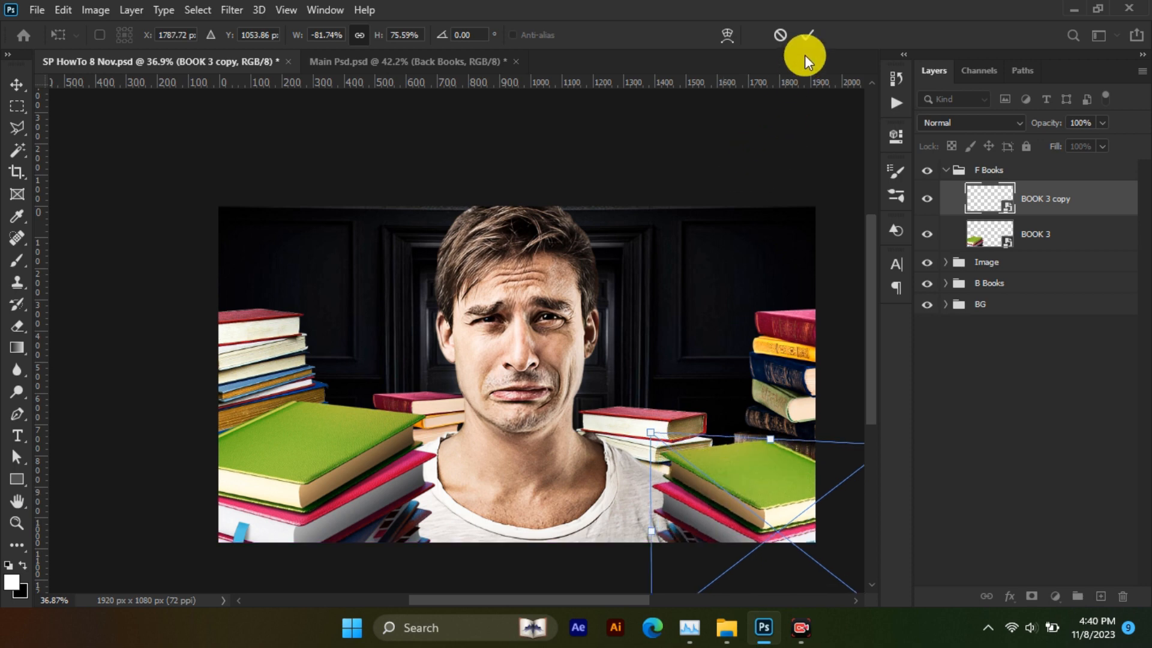
click(807, 35)
Enlarge the BOOK 3 stack slightly and shift it closer to the canvas's left edge
click(363, 426)
key(ctrl+t)
drag(442, 480, 465, 524)
drag(442, 509, 413, 515)
click(810, 36)
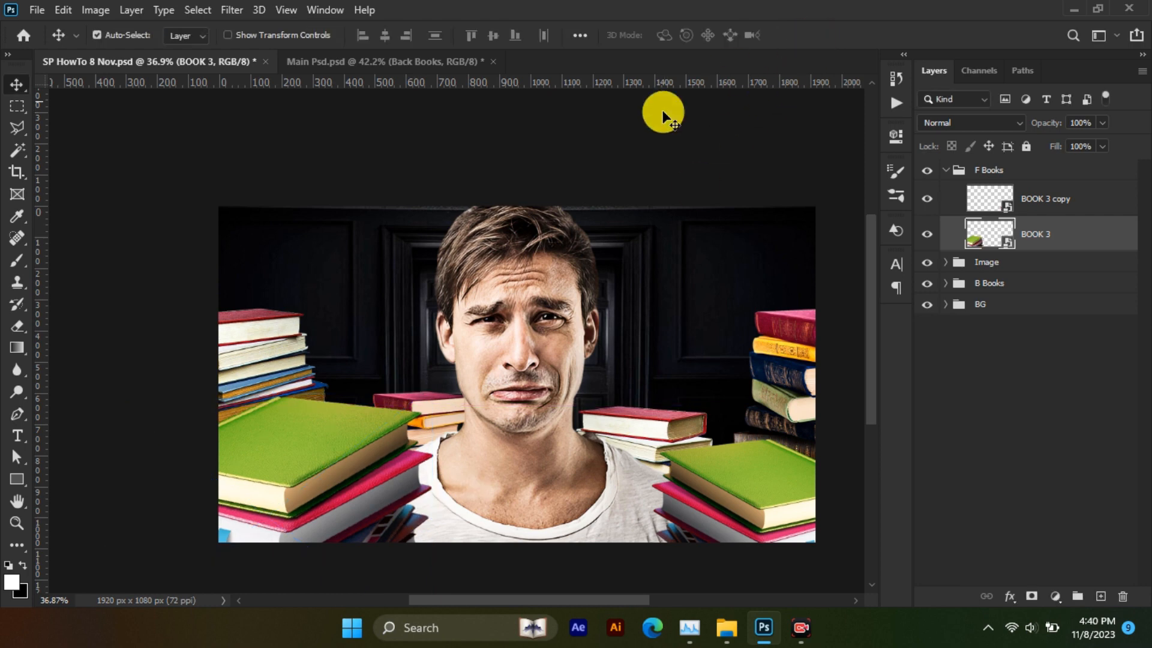
Apply the Camera Raw Filter to BOOK 3 with basic, curve and sharpening 47 adjustments, and copy the filter to BOOK 3 copy
scroll(399, 247, down, 1)
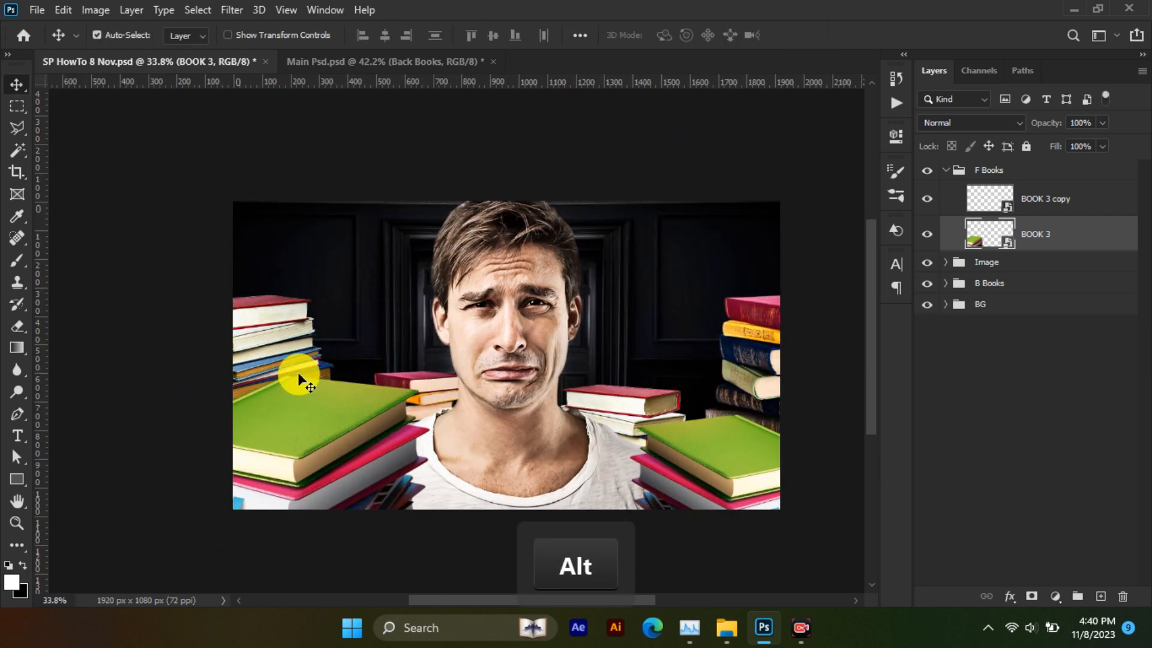
click(231, 10)
click(289, 109)
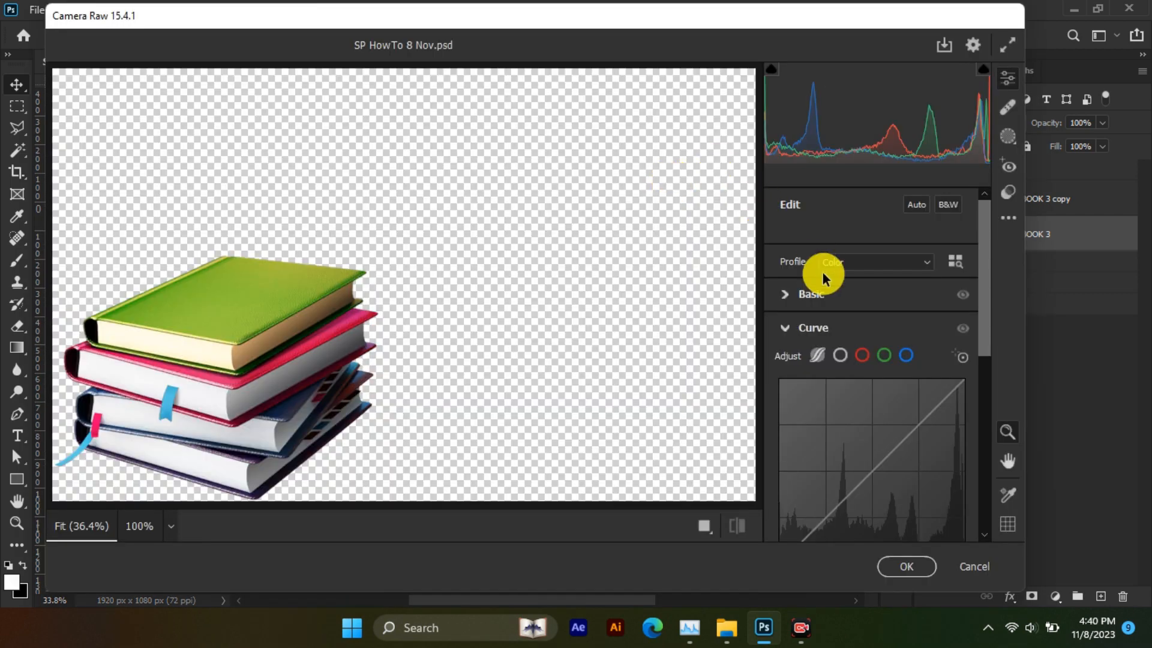
click(840, 294)
drag(871, 336, 877, 440)
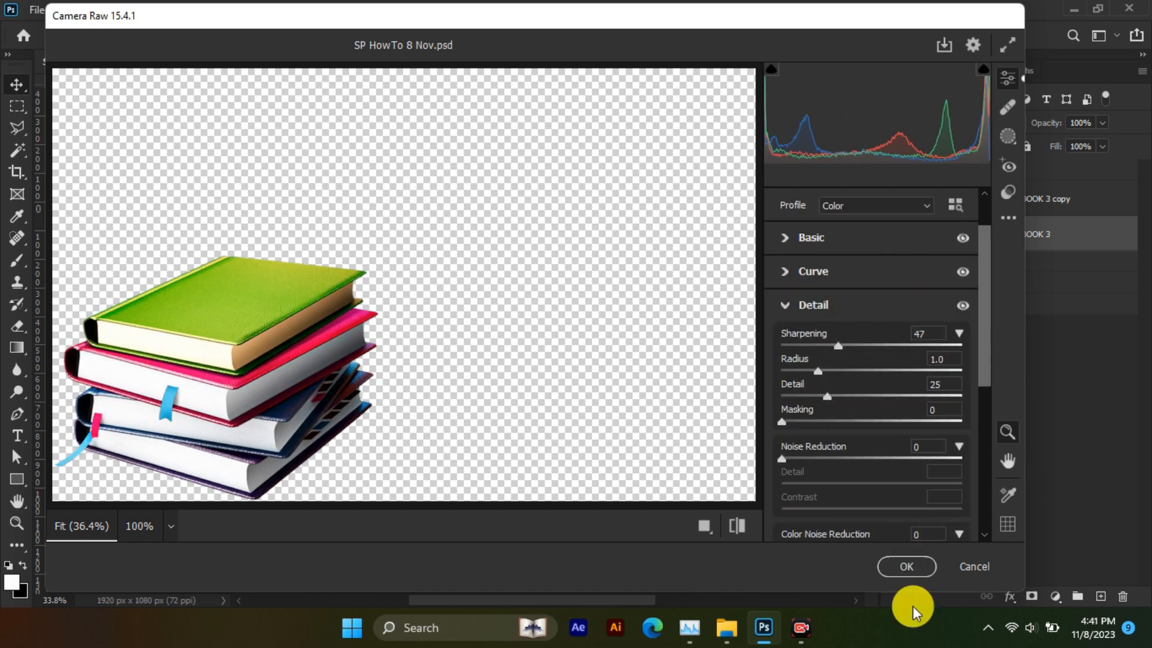
click(906, 566)
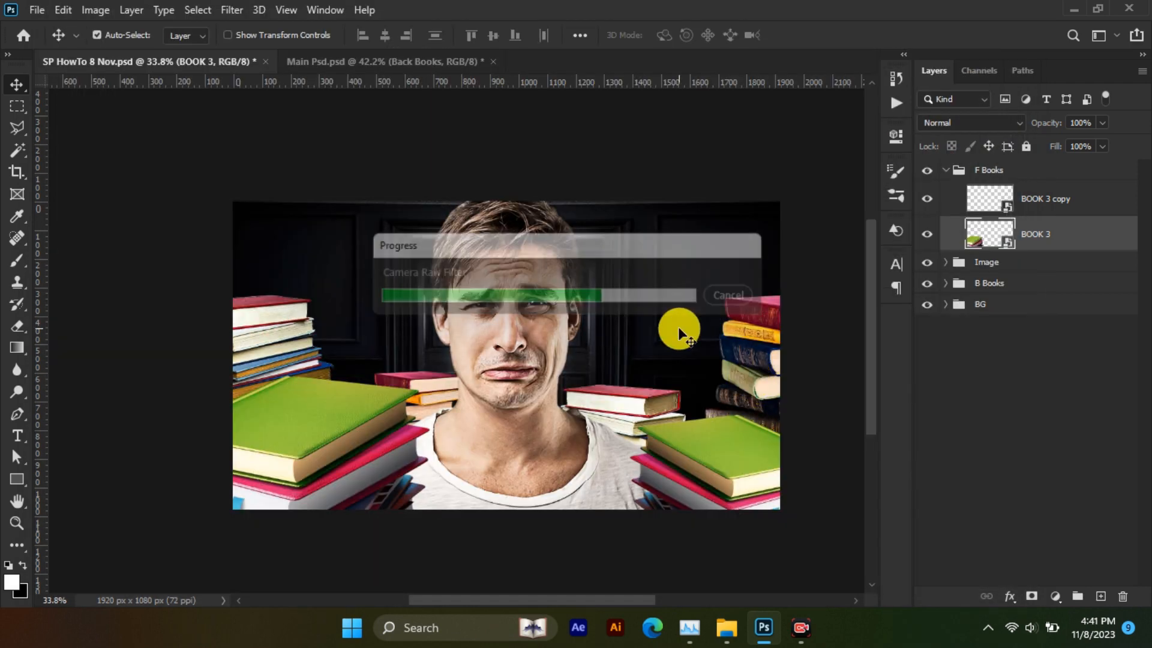
click(722, 423)
drag(1042, 290, 1033, 198)
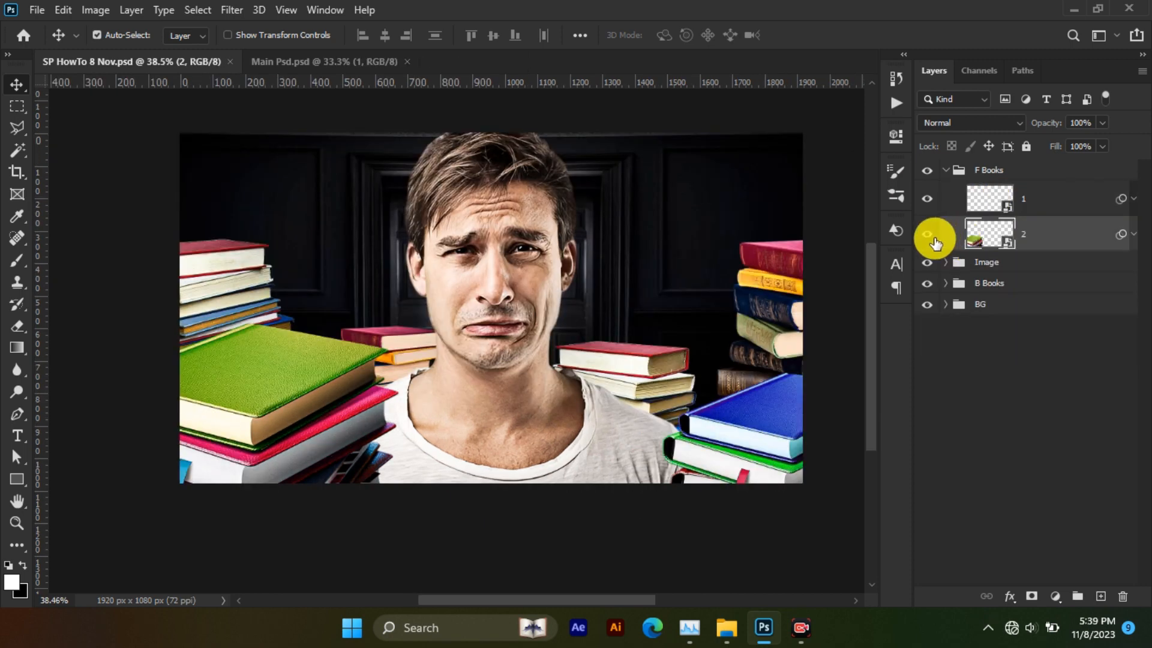
Check the two foreground book layers in F Books by hiding and showing them
click(926, 234)
click(926, 234)
click(927, 201)
Recolour the right foreground book stack on layer 1 to purple with Hue/Saturation, setting the hue to -180
click(990, 198)
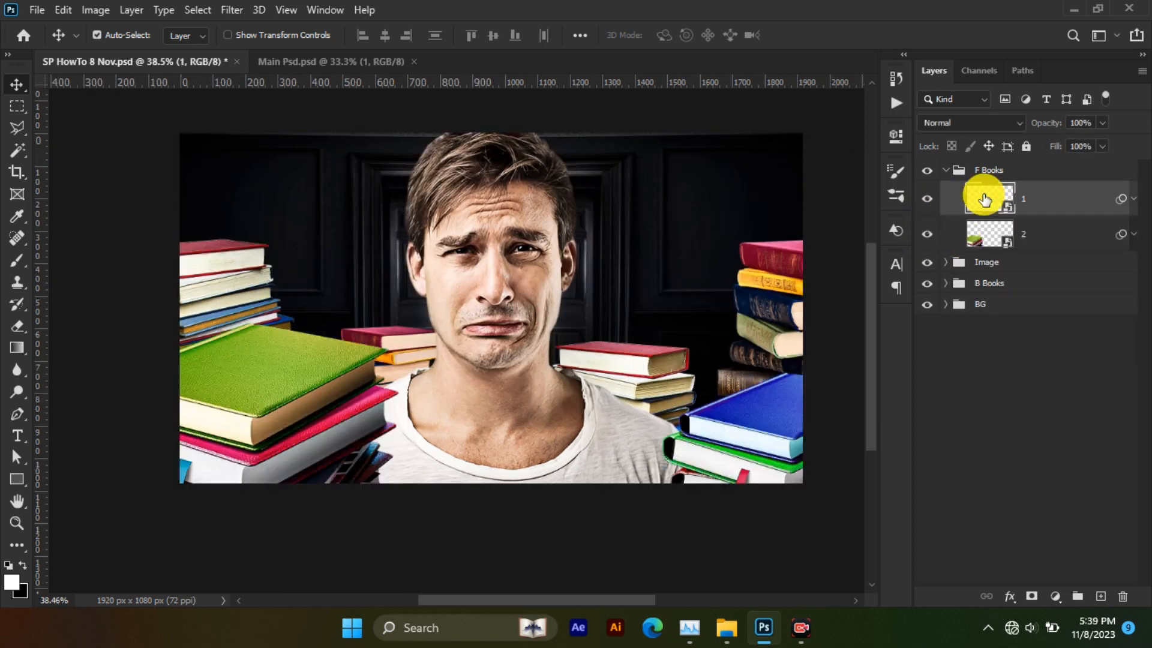
click(90, 11)
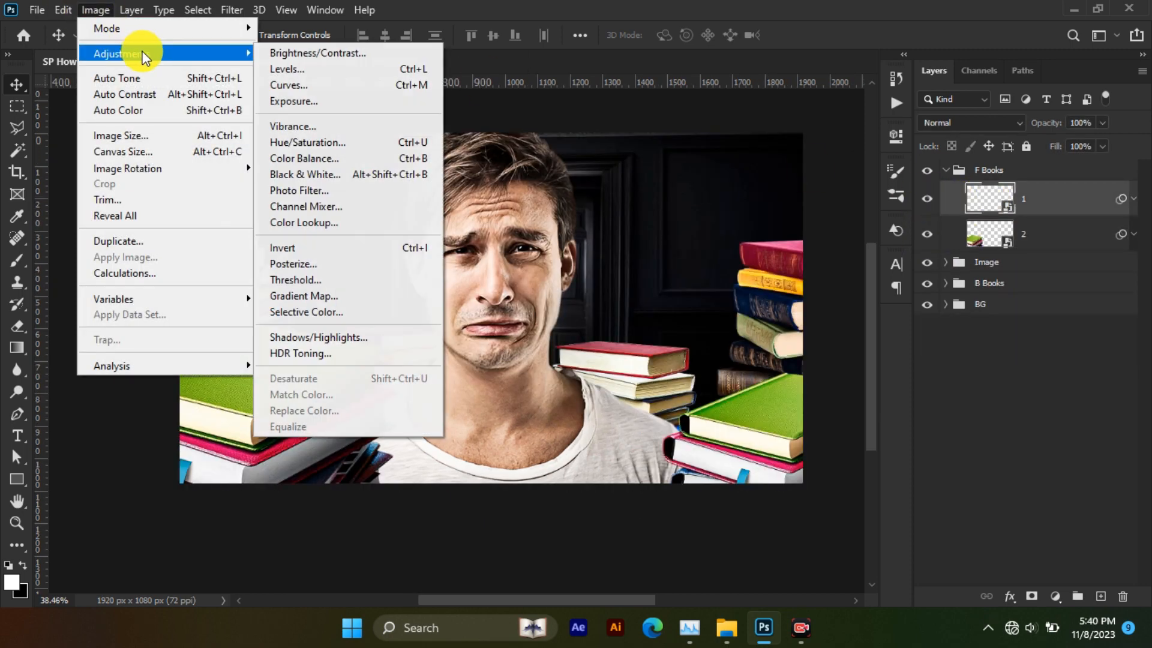
mouse_move(255, 55)
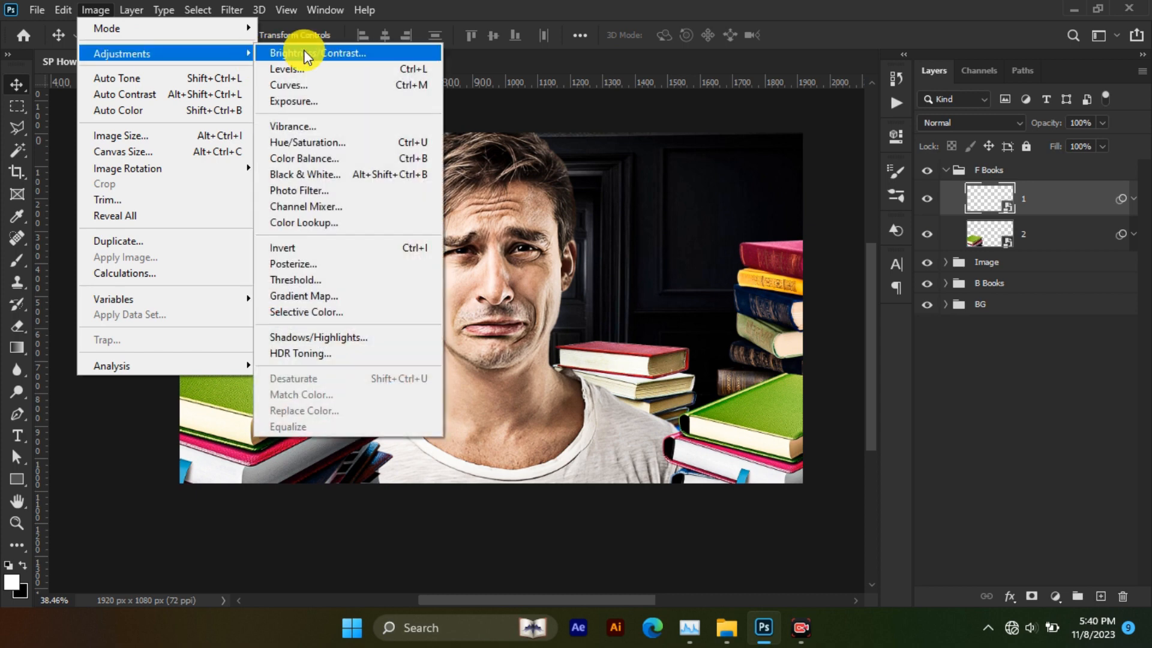
click(324, 147)
drag(268, 228, 182, 221)
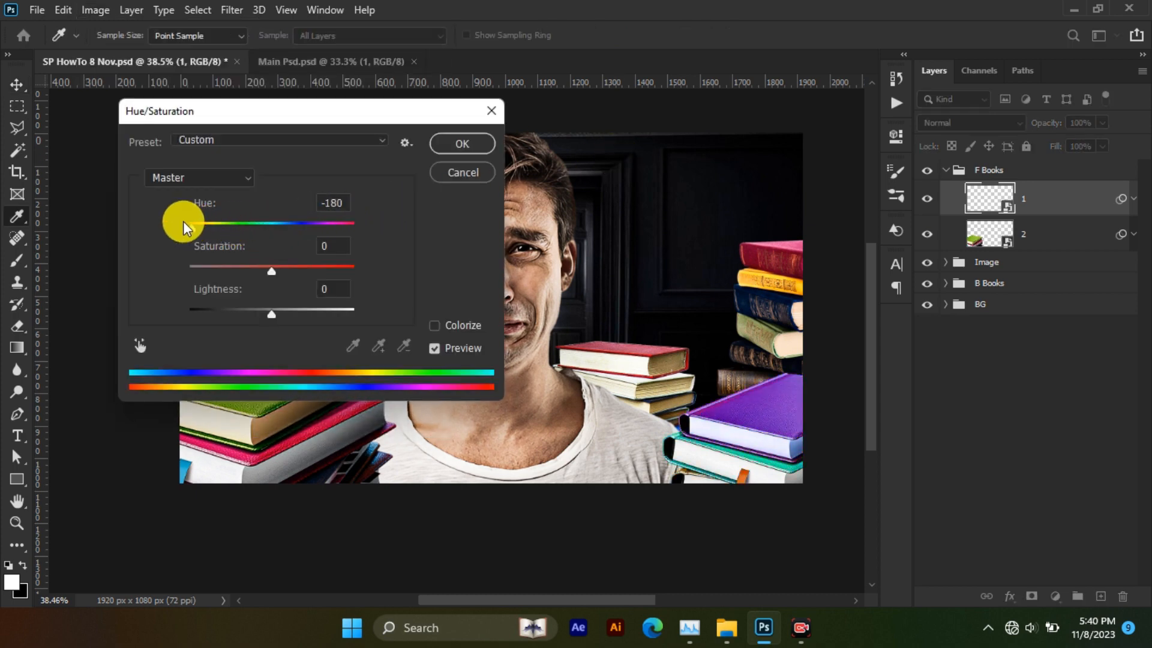
click(445, 138)
Start a Field Blur on the left foreground stack, layer 2, with a 7 px blur pin on the green book's page edge
click(288, 366)
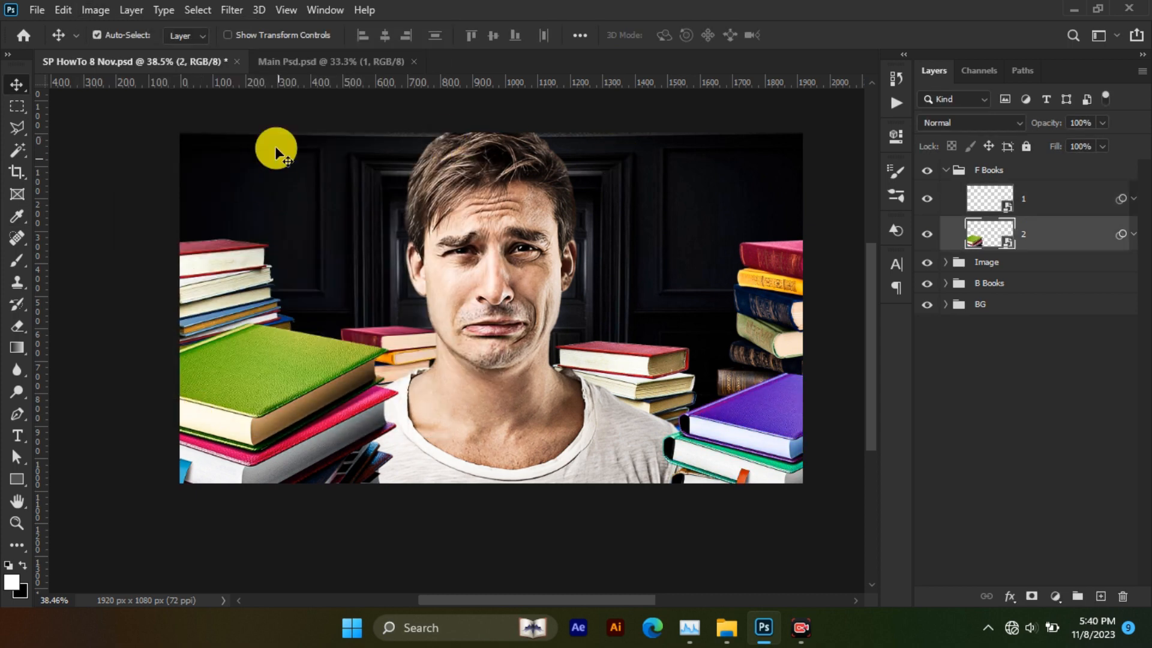
click(237, 14)
mouse_move(415, 216)
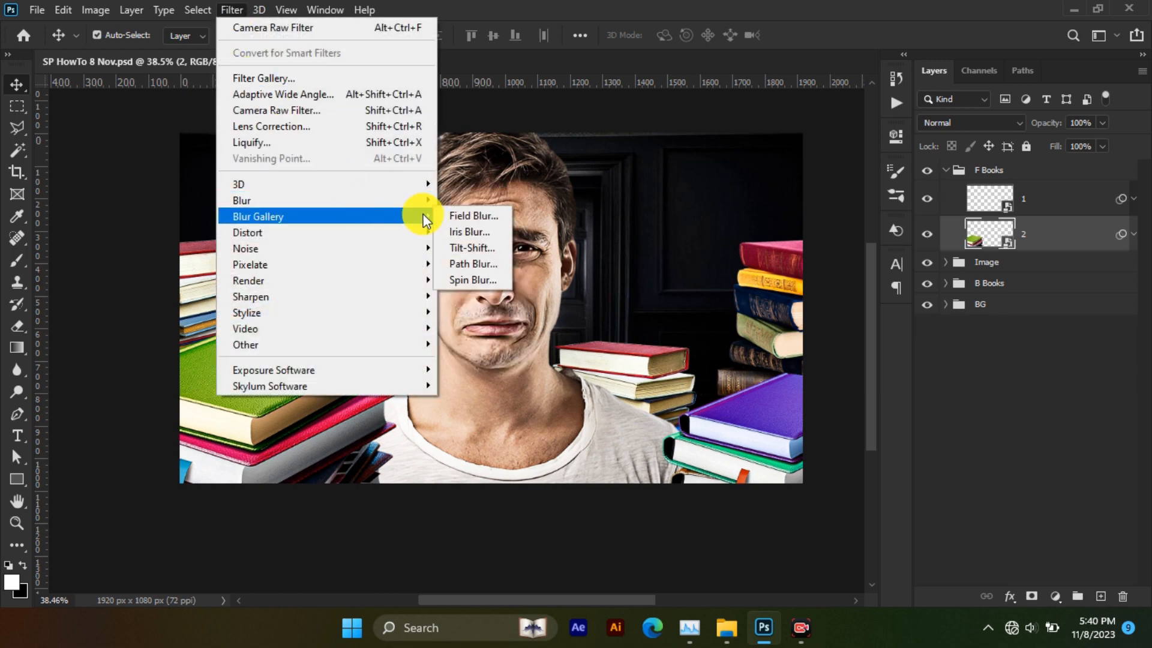
click(452, 217)
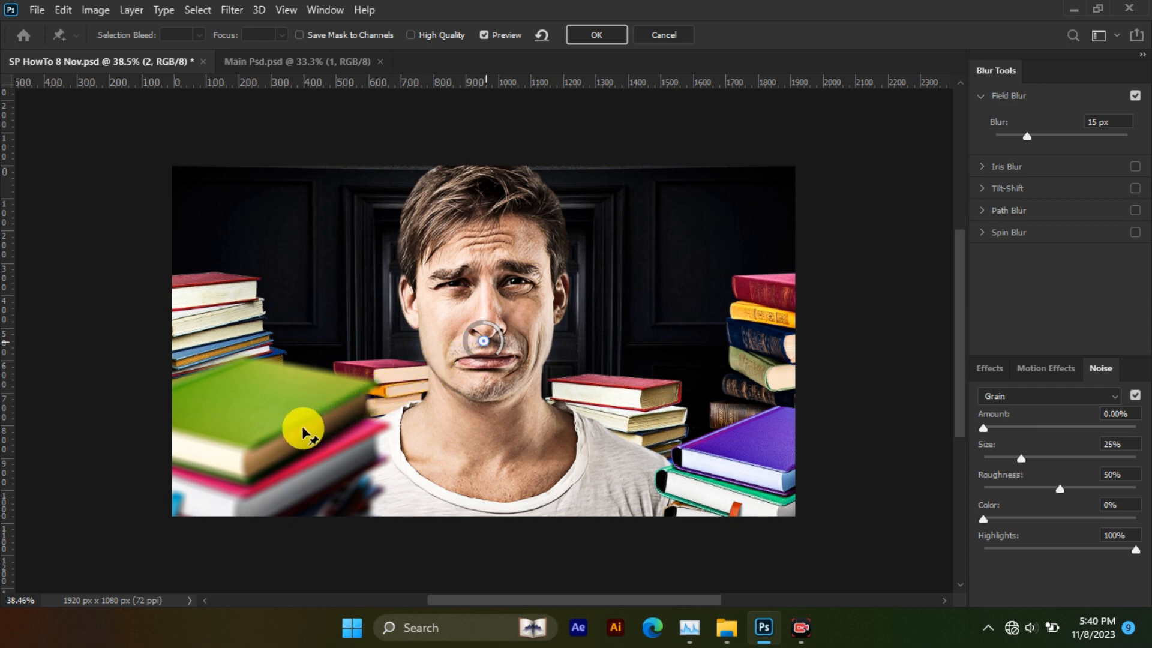
click(240, 445)
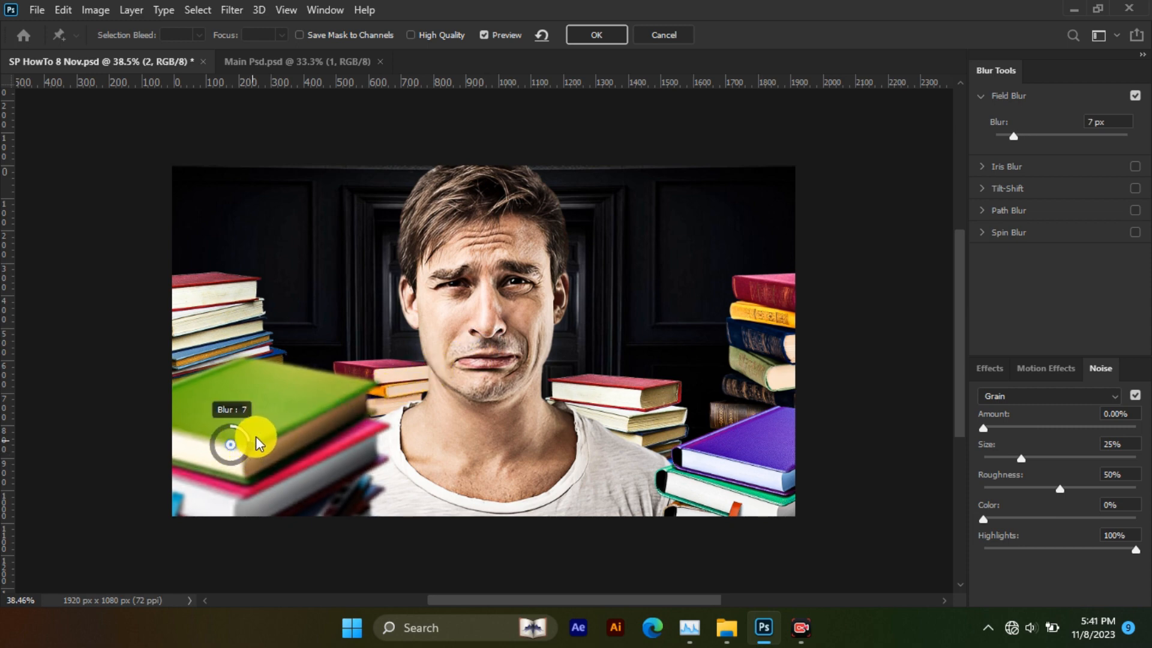
drag(256, 437, 257, 412)
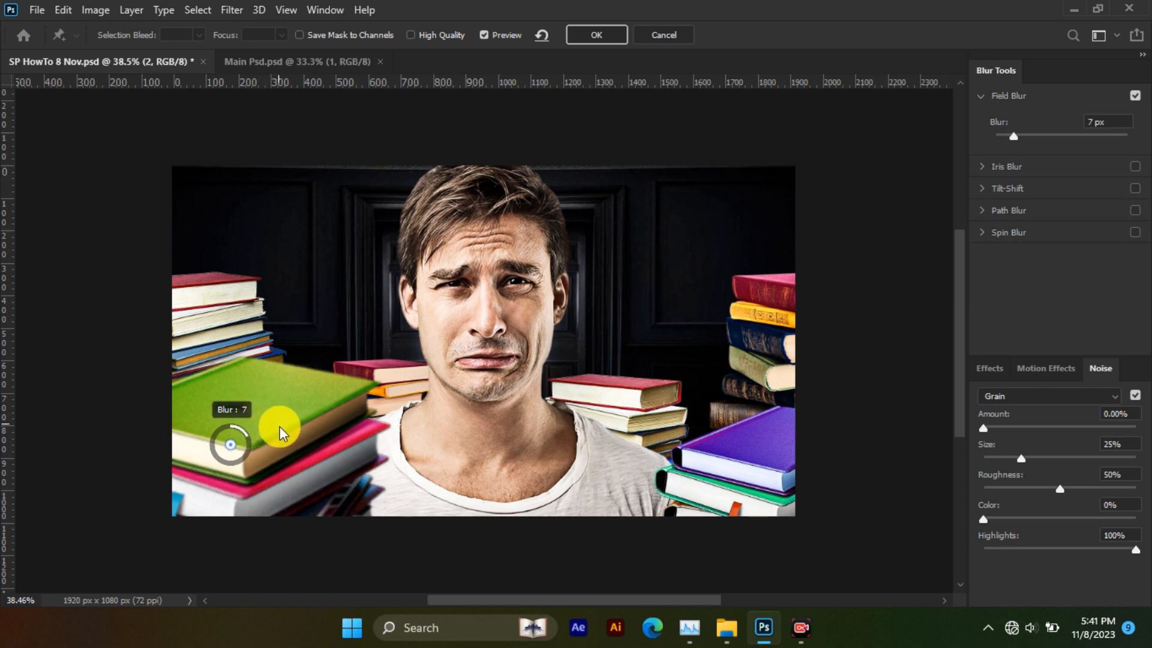
Complete the left stack's Field Blur with pins of 1 px on the green cover, 4 px on the pink book and 8 px on the green book's pages
drag(282, 430, 302, 393)
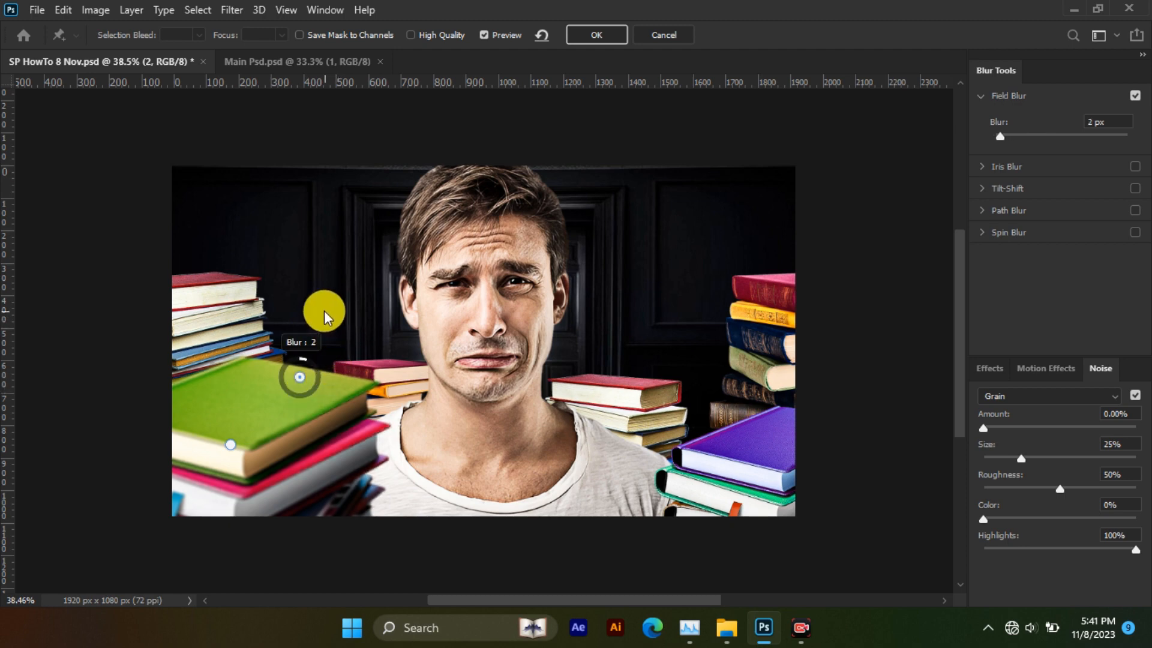
click(368, 449)
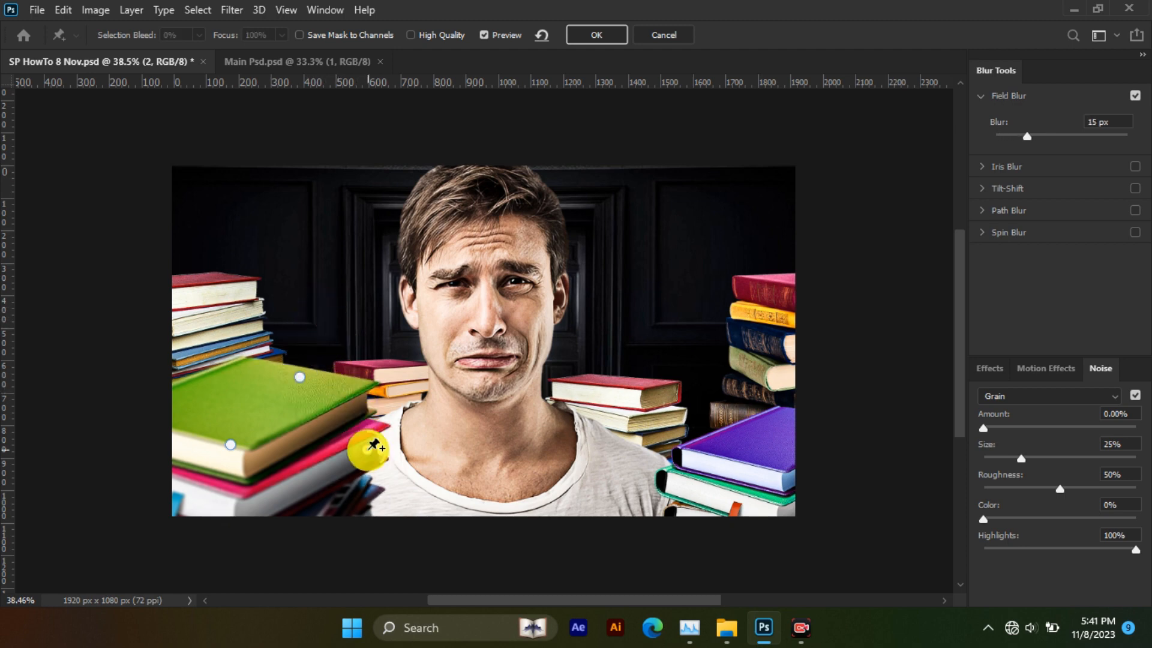
drag(378, 466, 399, 426)
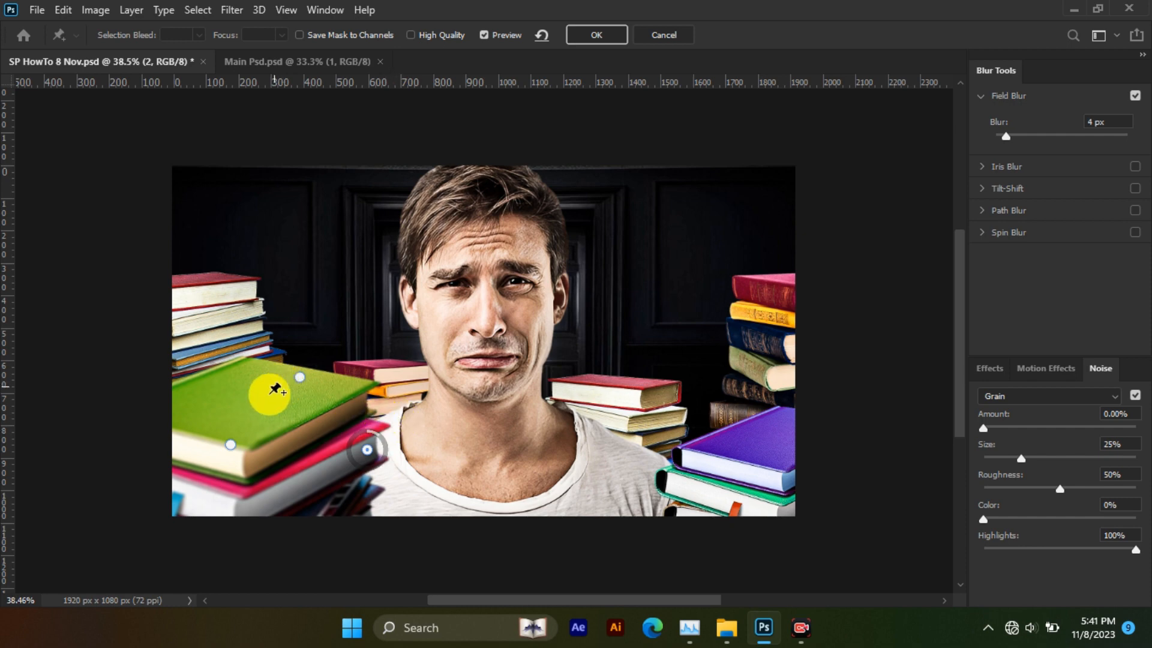
drag(300, 377, 287, 371)
click(230, 445)
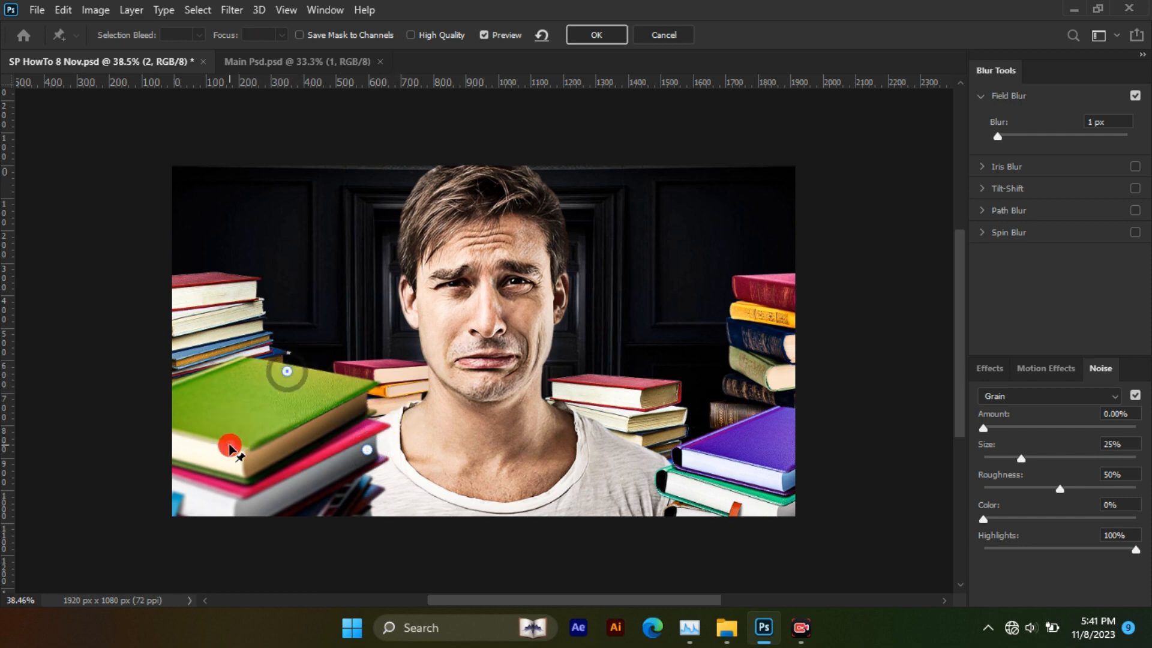
drag(229, 445, 224, 427)
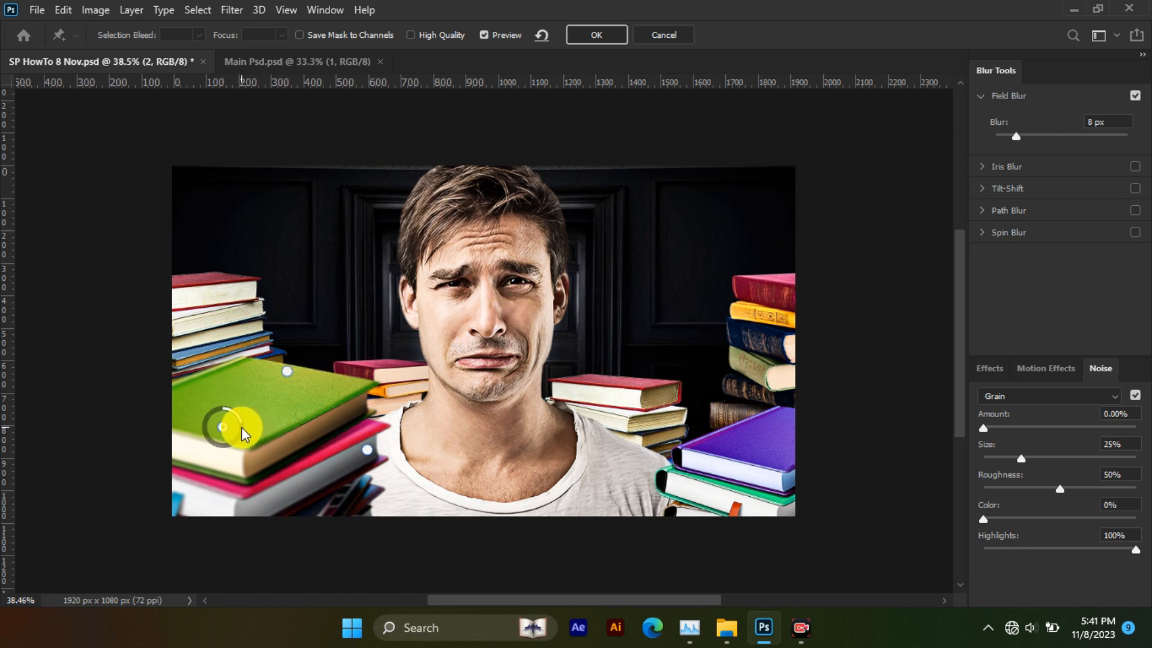
drag(246, 428, 222, 445)
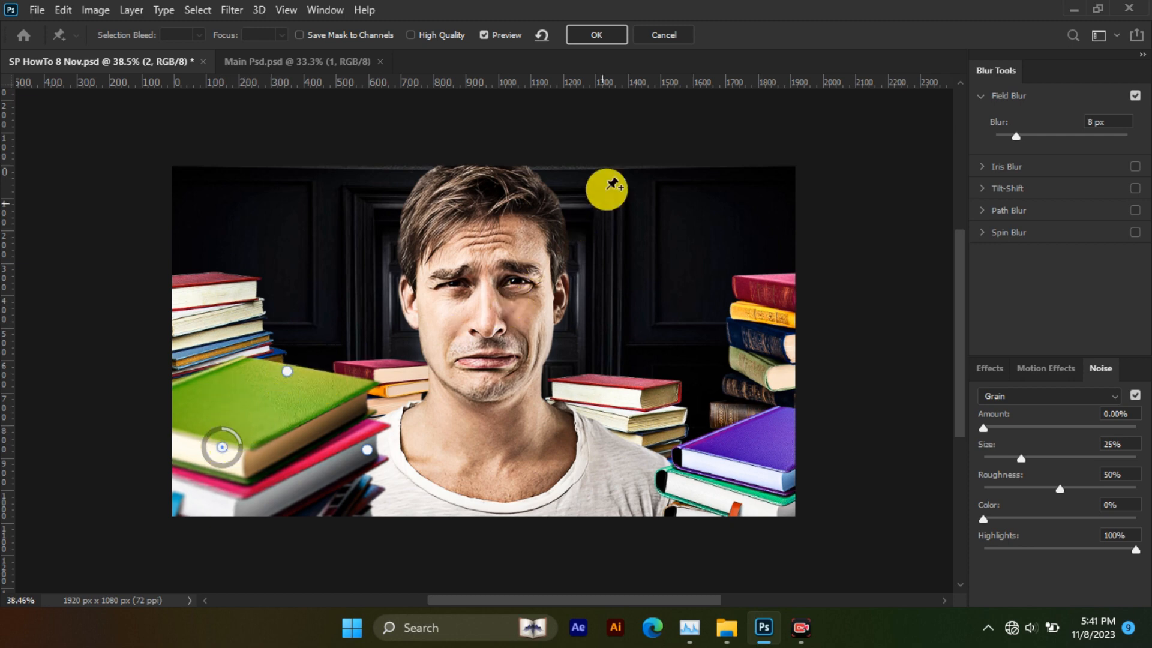
click(609, 38)
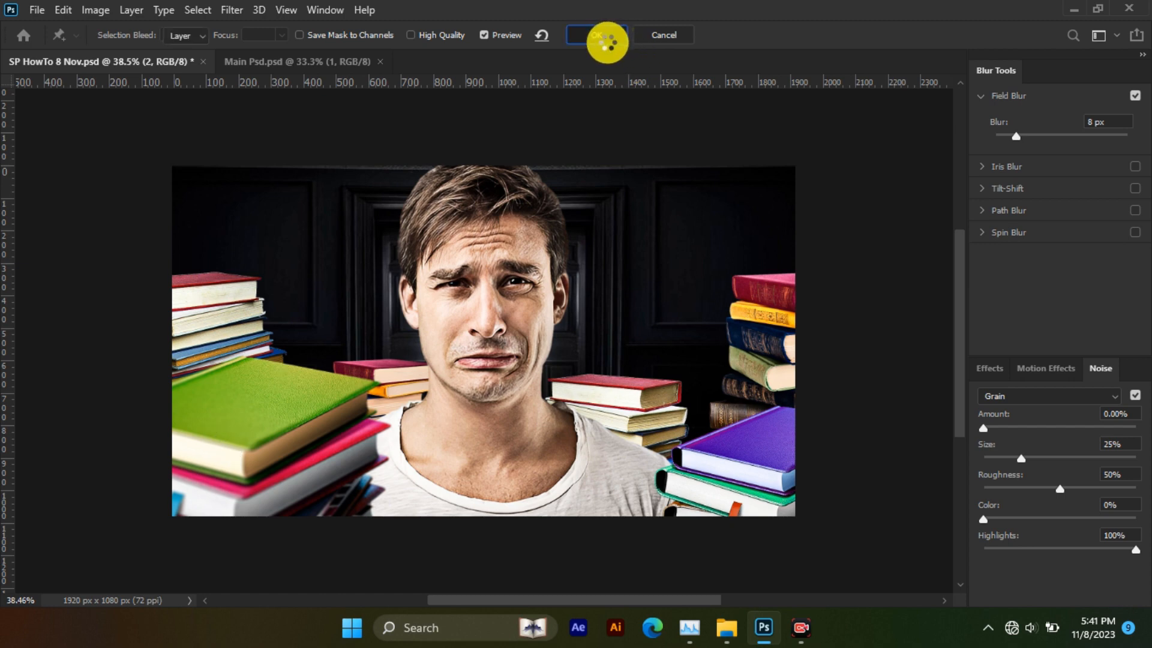
Start a Field Blur on the right foreground book stack, layer 1, and move the blur pin to the stack's outer lower corner
click(728, 442)
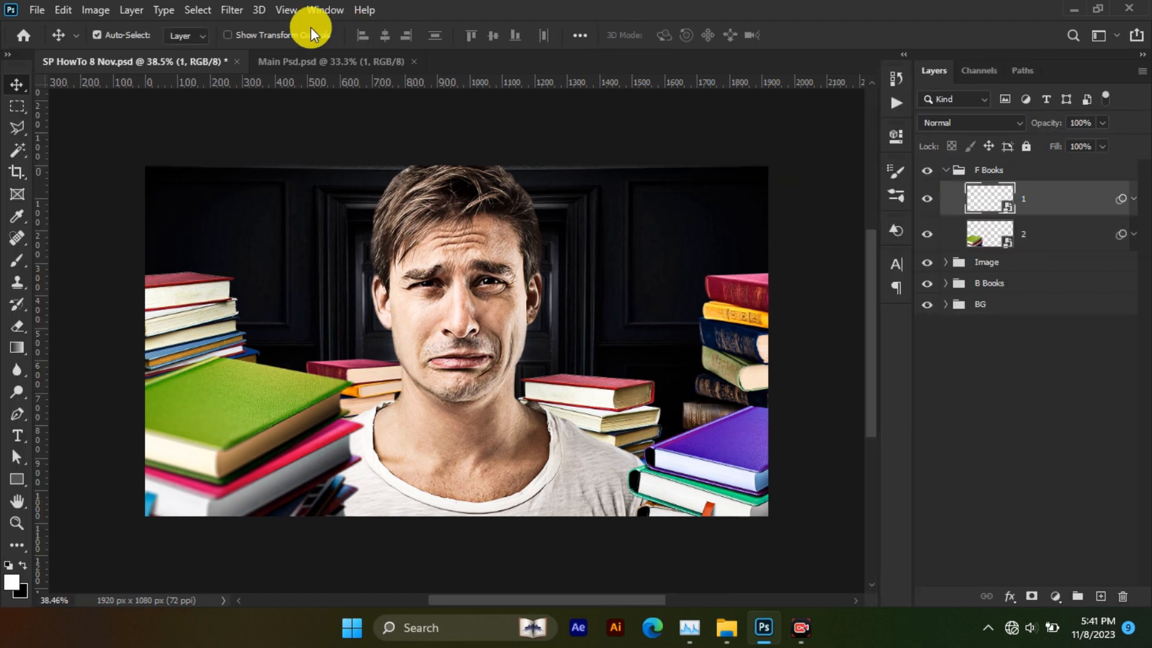
click(222, 10)
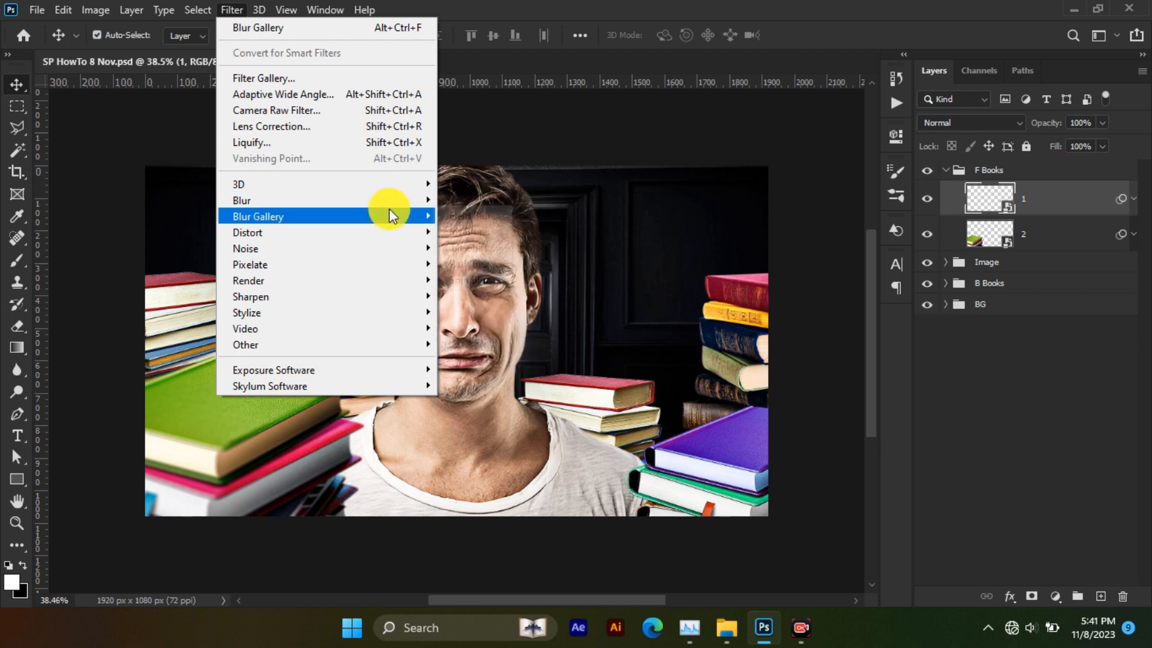
mouse_move(408, 204)
click(447, 216)
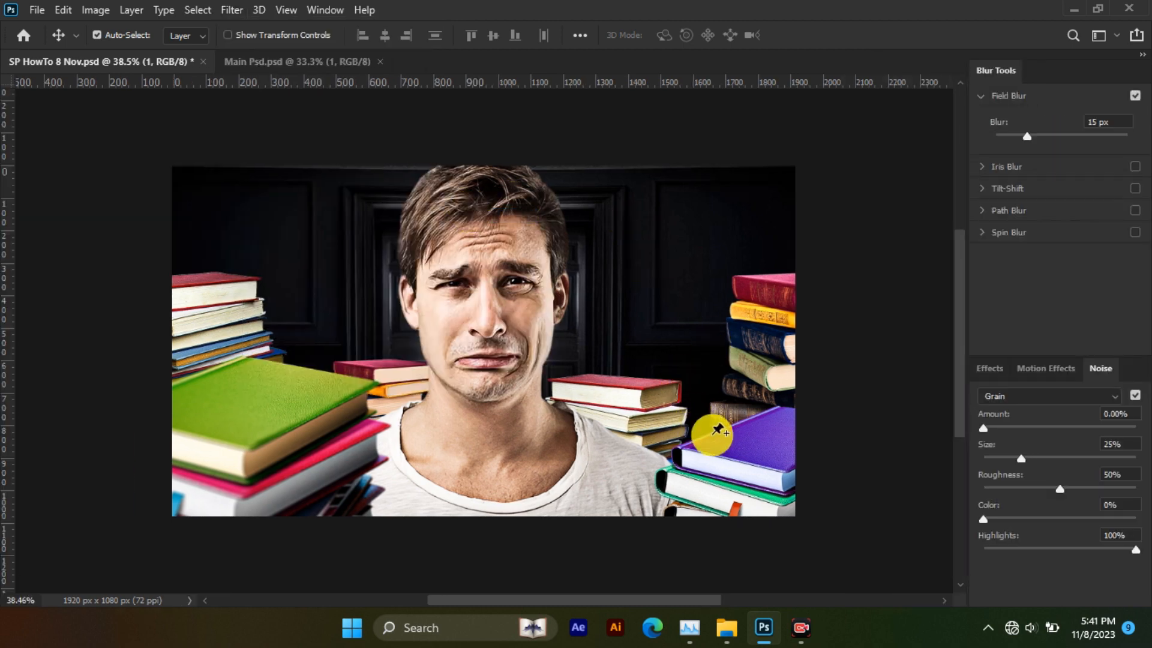
drag(483, 341, 810, 470)
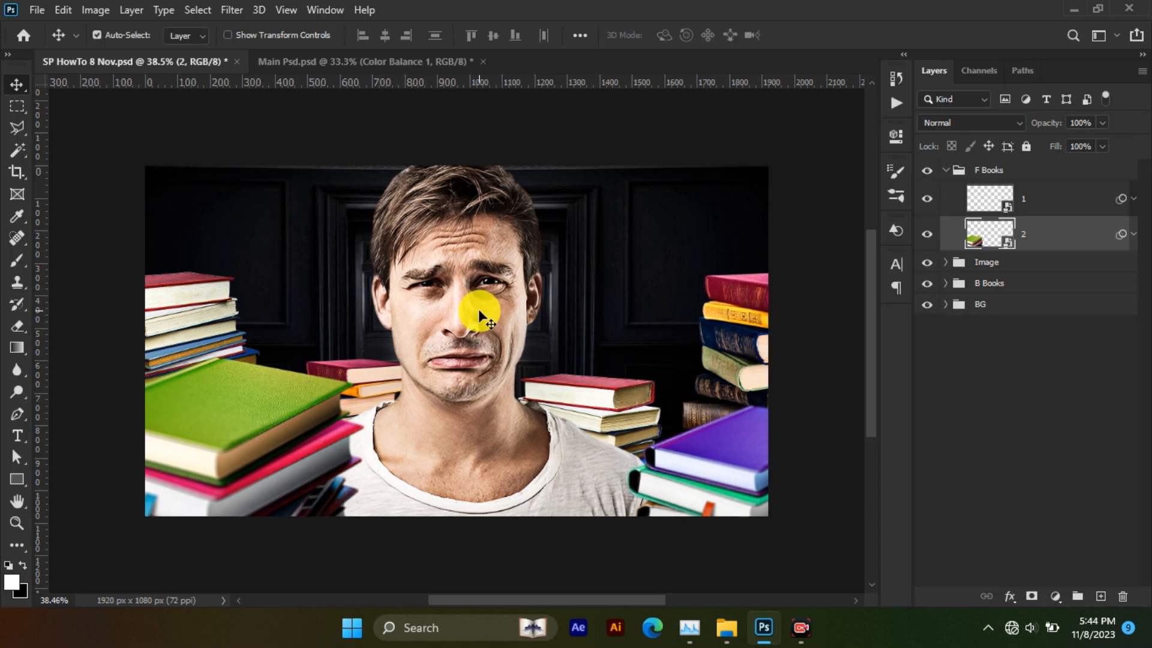
Check the BG layer in the BG group by hiding and showing it, and add a Color Balance adjustment above it
click(946, 171)
click(947, 234)
click(935, 258)
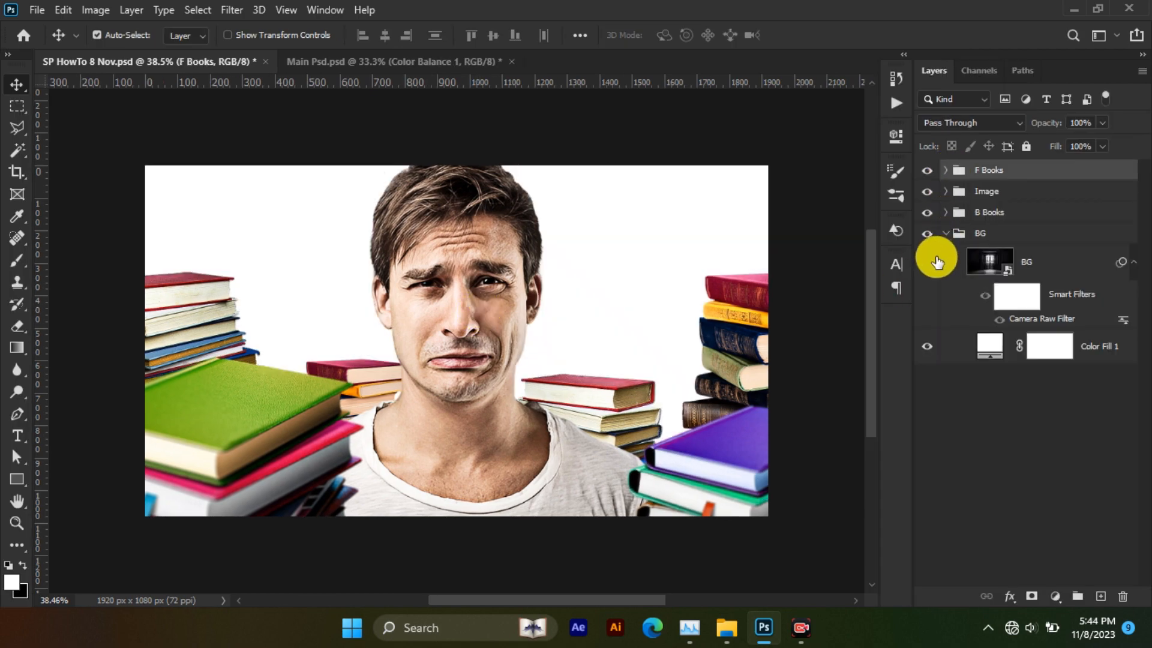
click(934, 258)
click(1061, 265)
click(1054, 596)
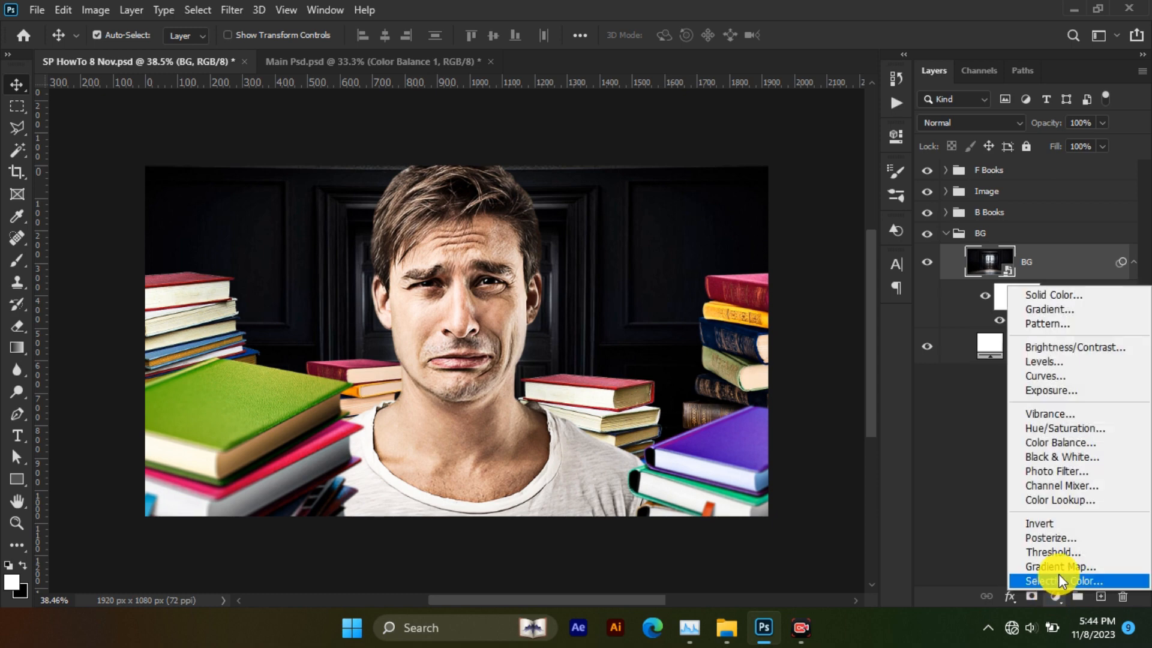
click(1070, 441)
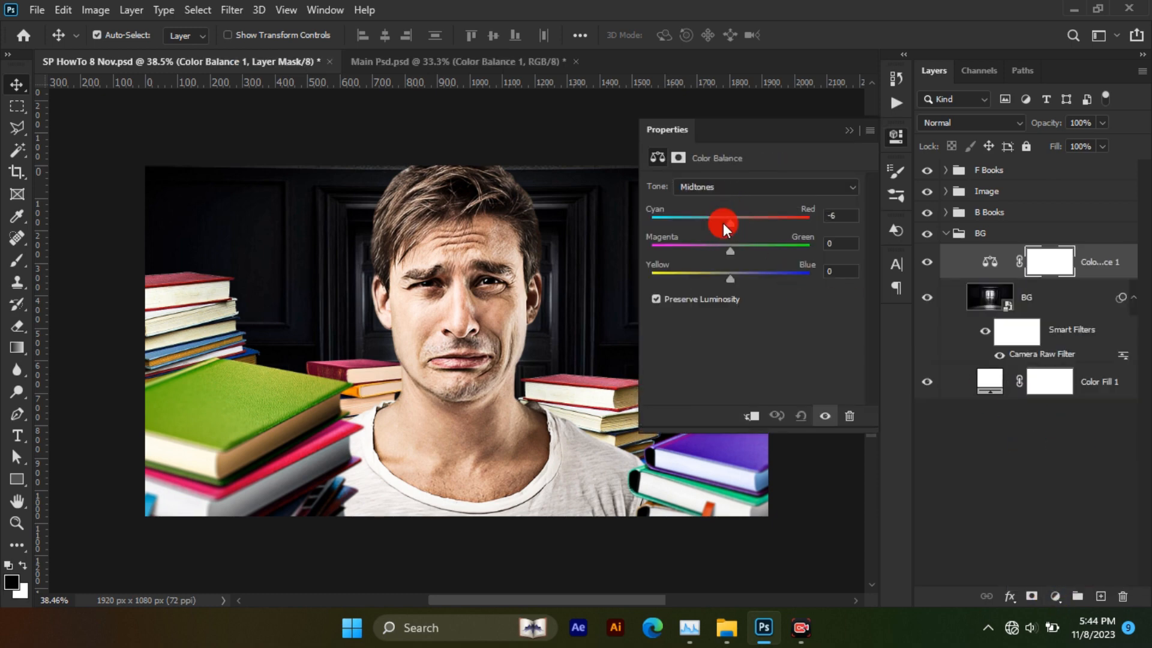
Tint the door background blue with the Color Balance, shifting the midtones toward cyan and setting the shadows' Yellow-Blue value to +16
drag(722, 222, 709, 224)
mouse_move(742, 278)
mouse_down()
mouse_move(758, 276)
mouse_move(742, 275)
mouse_up()
click(730, 197)
click(720, 189)
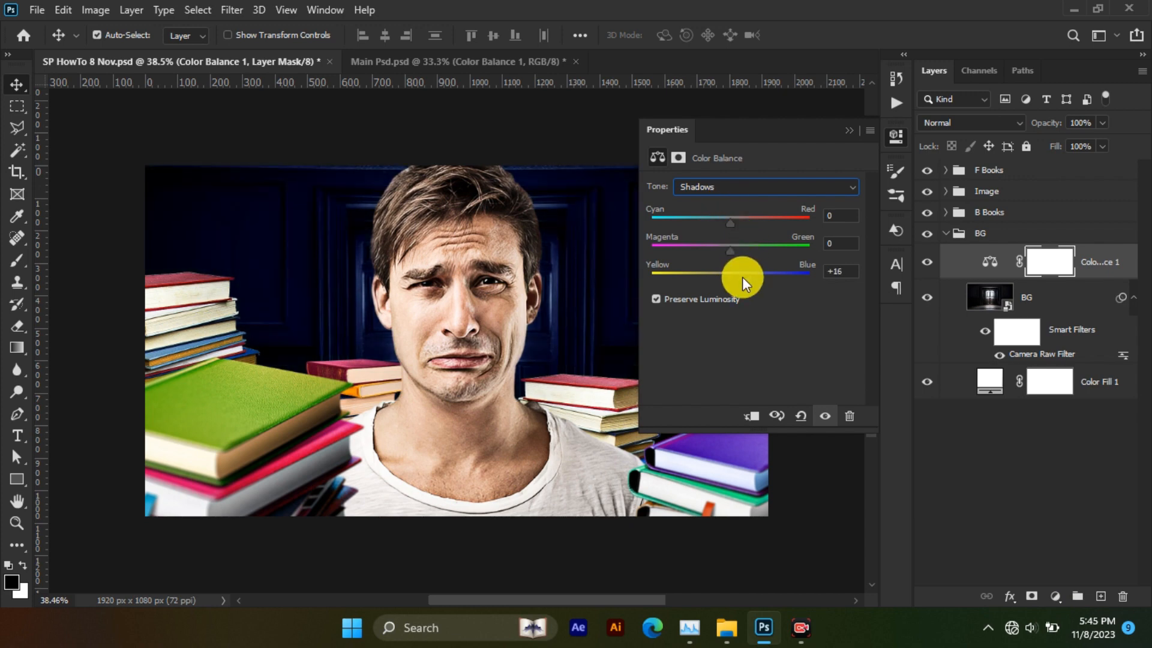
click(742, 193)
click(729, 223)
drag(732, 226, 696, 218)
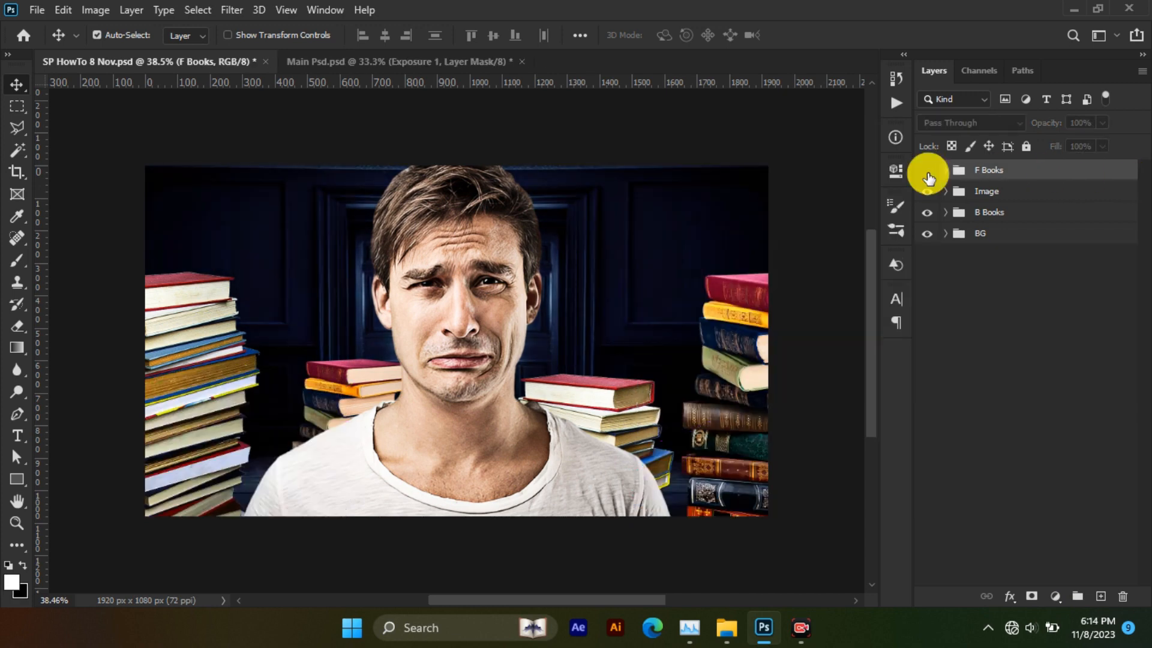
Add a Vibrance adjustment clipped to the F Books group, with vibrance -5 and saturation -5
click(1055, 596)
click(1058, 412)
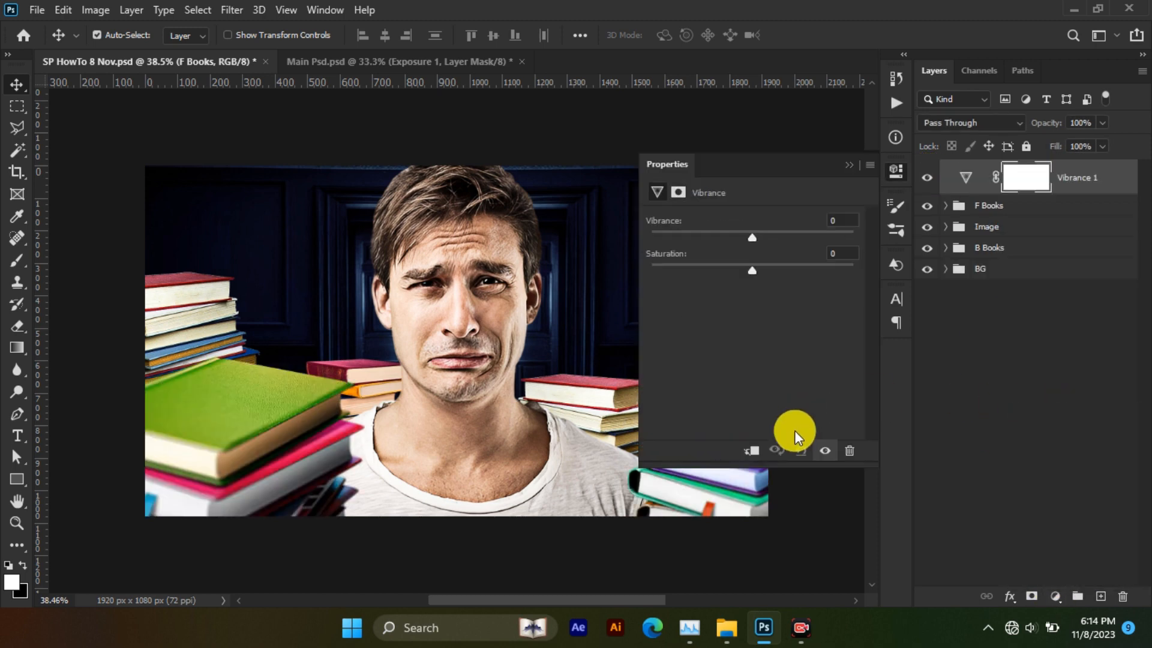
click(750, 451)
click(851, 164)
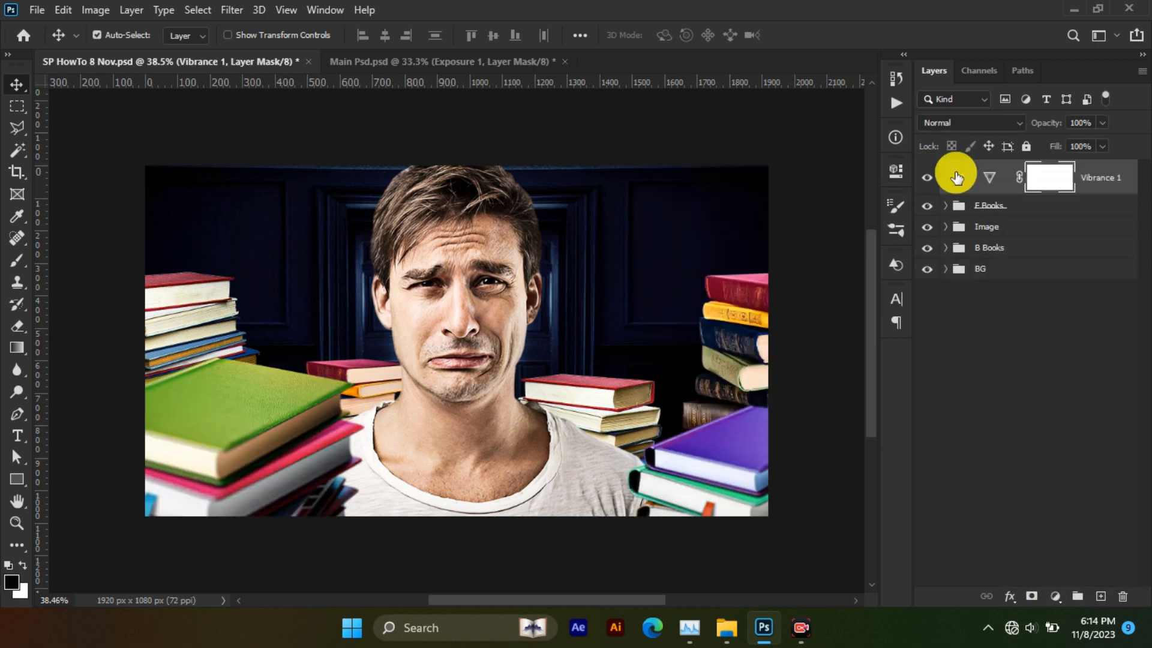
Compare the foreground books with the Vibrance adjustment hidden and shown
click(927, 182)
click(927, 181)
click(927, 182)
click(928, 182)
click(927, 182)
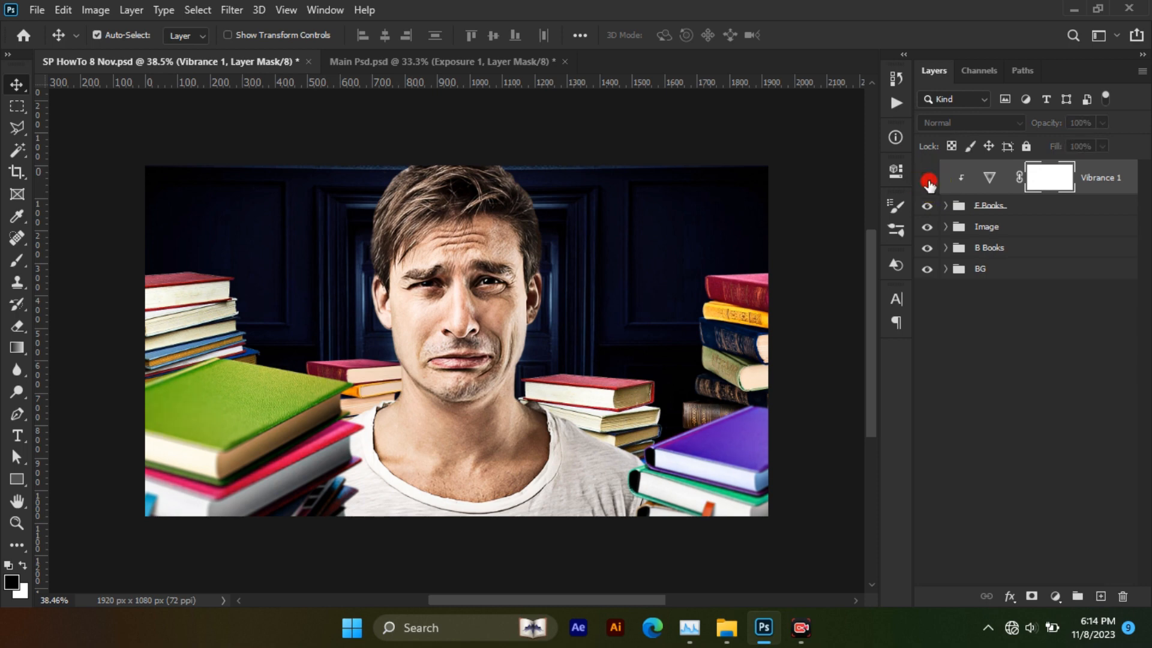
click(928, 182)
click(927, 183)
click(927, 184)
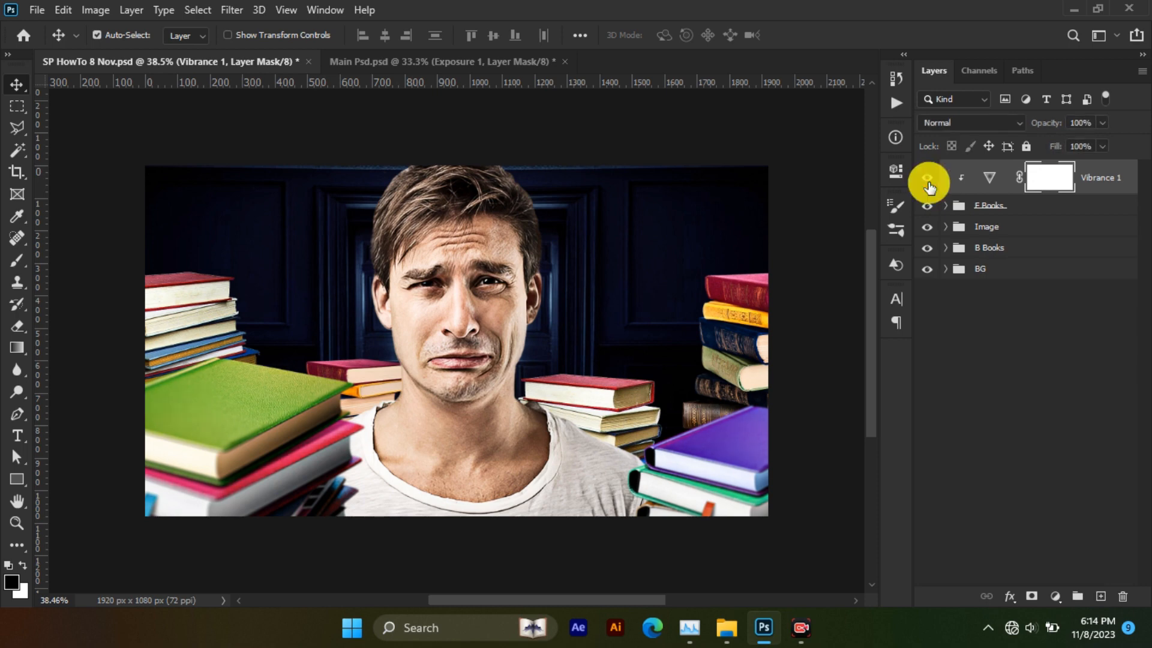
Add an Exposure adjustment clipped to the F Books group, set the exposure to -4.00 and invert its mask to black
click(1049, 603)
click(1064, 391)
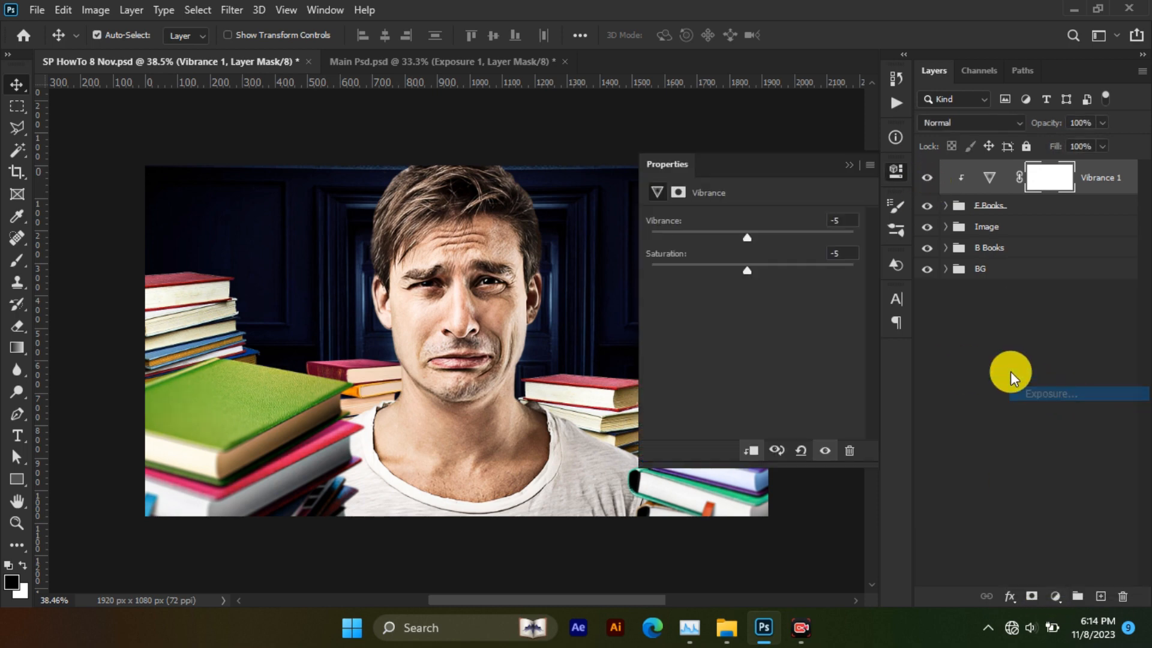
click(753, 451)
drag(751, 258, 692, 261)
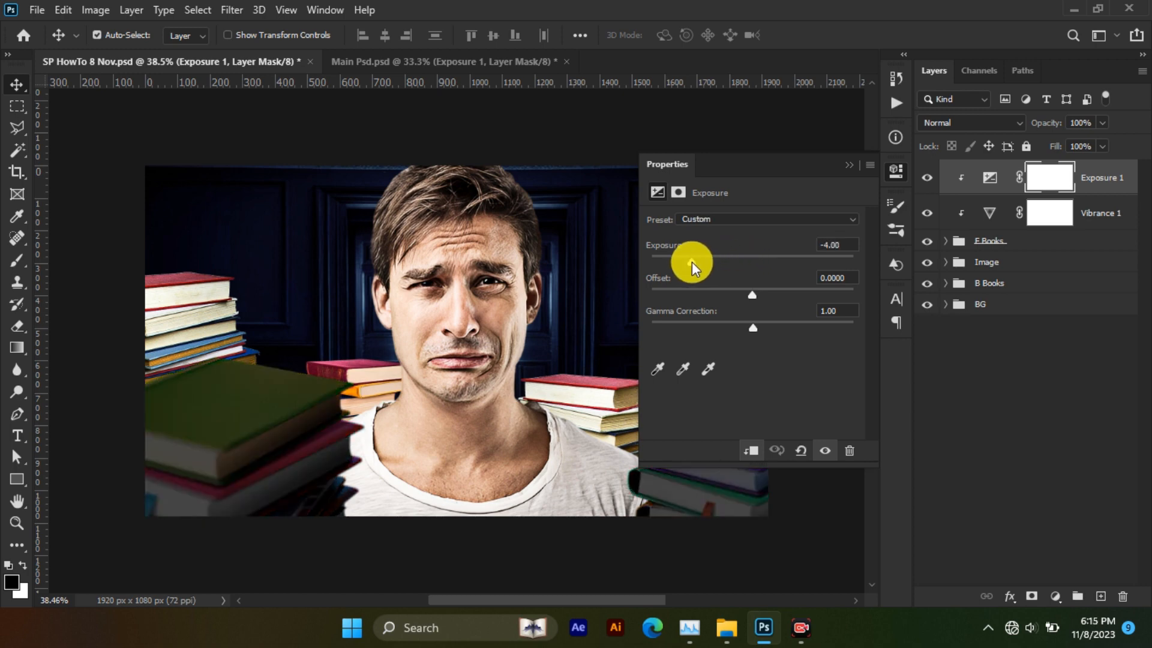
click(845, 164)
key(ctrl+i)
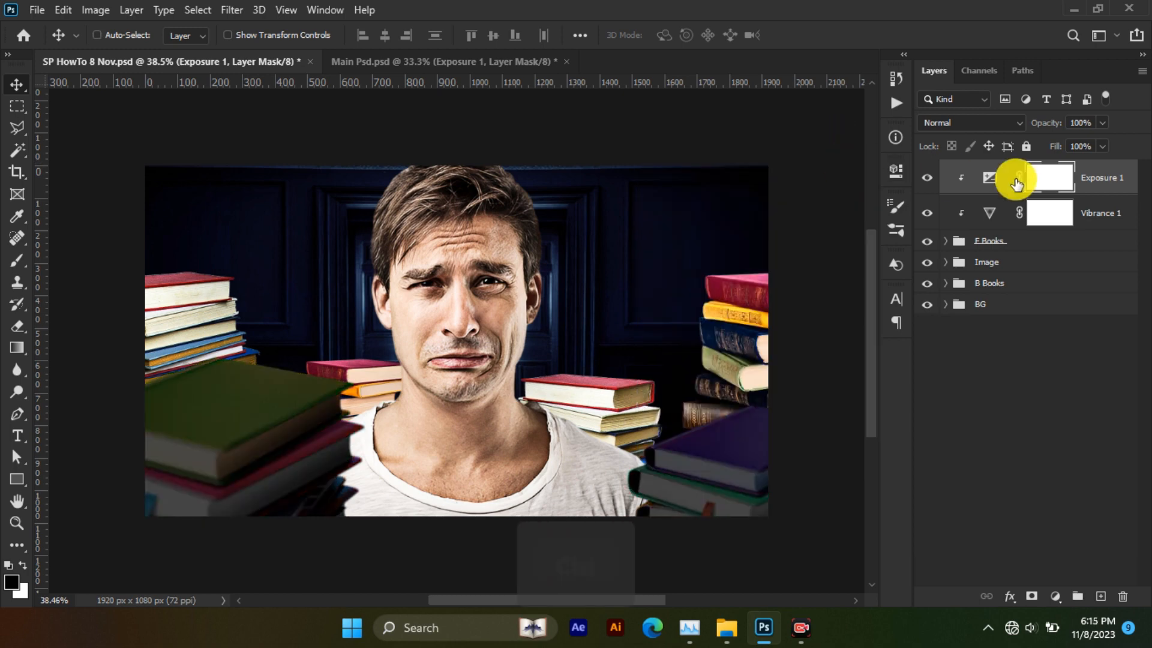
Paint white on the Exposure mask over the lower part of the left foreground stack with a large soft brush to darken it
click(17, 260)
mouse_move(204, 331)
mouse_down()
mouse_move(214, 309)
mouse_move(260, 298)
mouse_move(335, 203)
mouse_up()
right_click(289, 280)
click(387, 474)
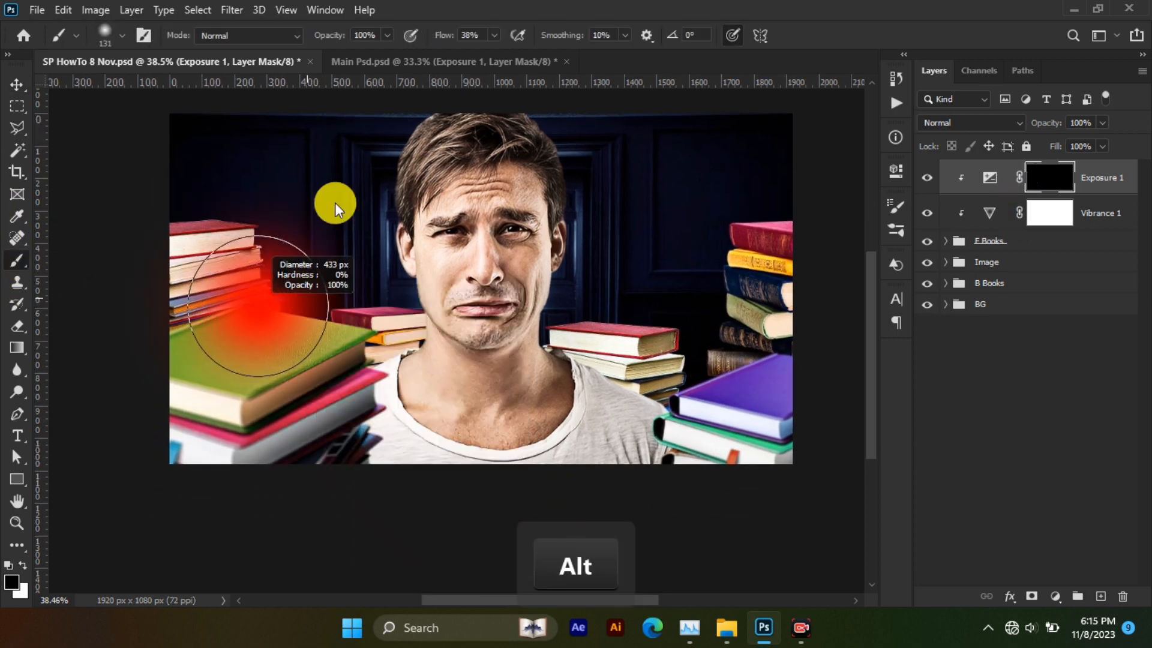
drag(239, 346, 324, 343)
key(x)
drag(186, 445, 322, 453)
scroll(323, 453, up, 3)
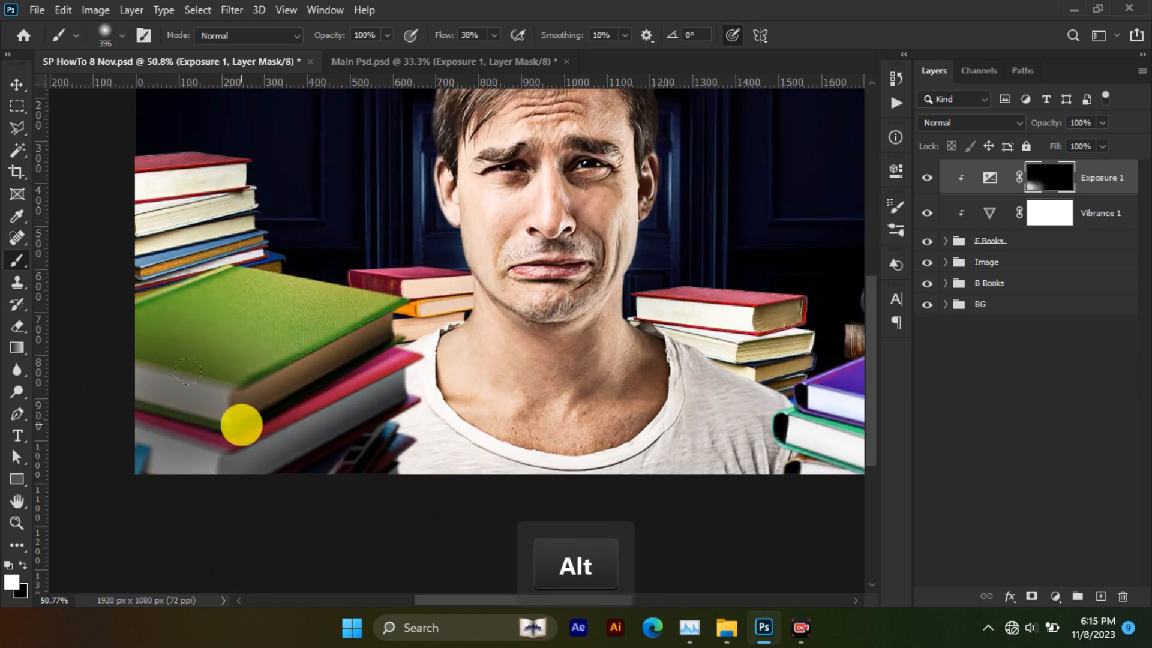
drag(239, 420, 139, 397)
drag(226, 406, 272, 400)
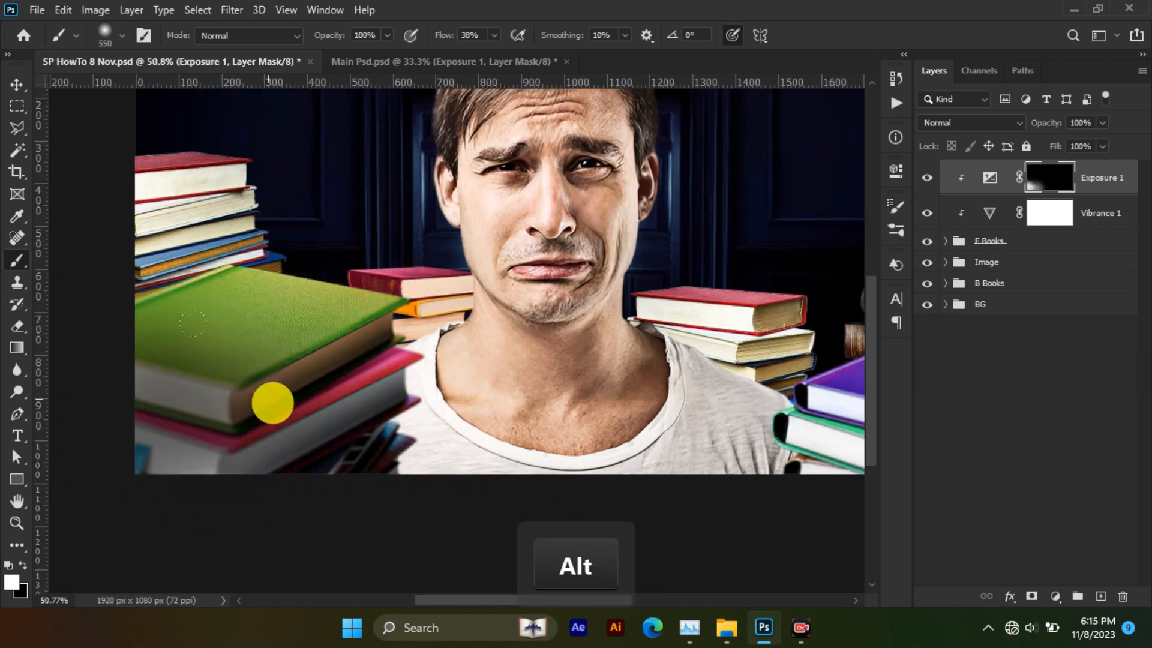
Paint black on the Exposure mask over the green book's upper edge with the 550 px soft brush to restore its brightness
key(x)
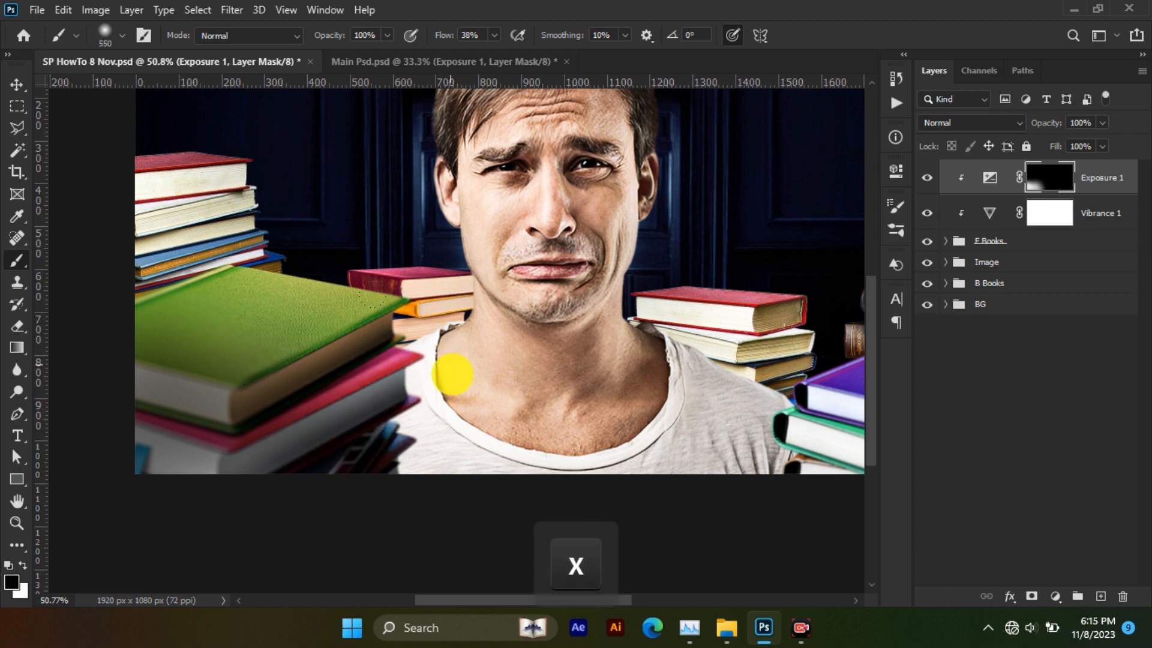
click(211, 274)
click(200, 285)
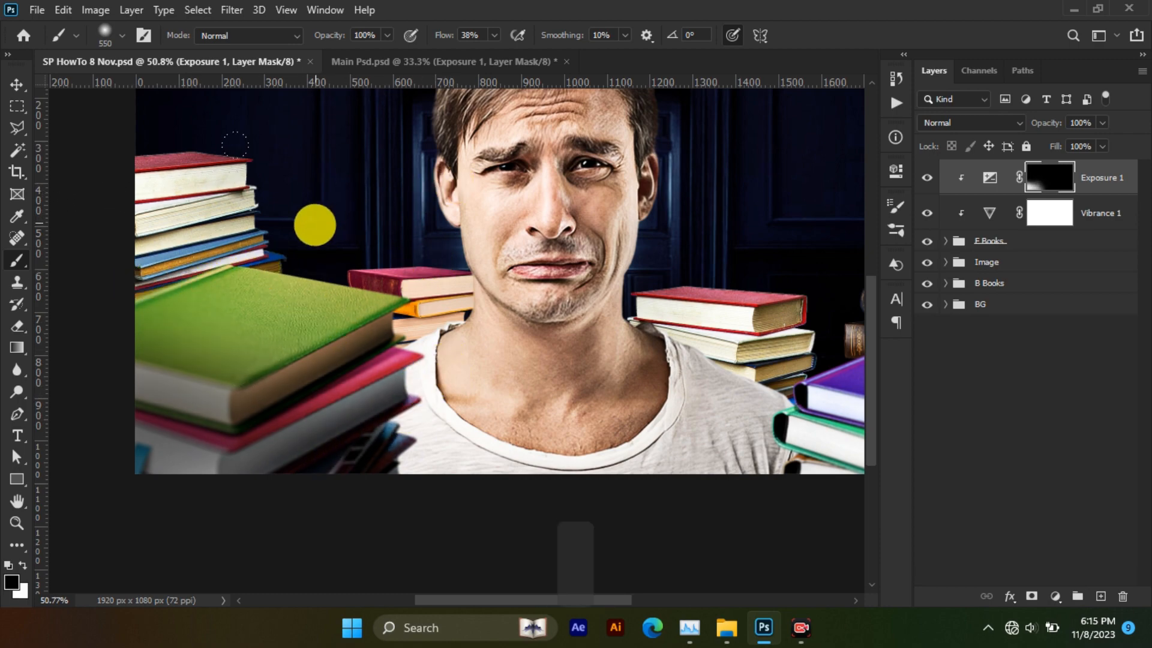
Darken the bottom of the right foreground stack by painting white on the Exposure mask at 509 px, and compare with the adjustment hidden
scroll(321, 231, down, 4)
scroll(321, 231, up, 3)
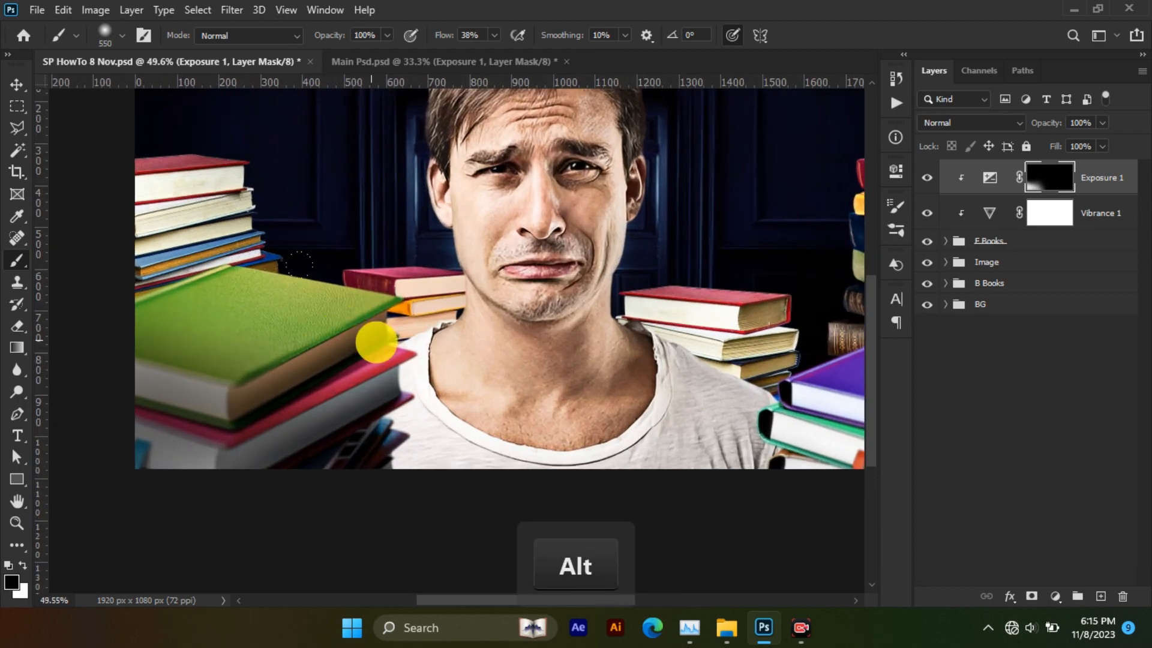
drag(373, 337, 309, 309)
alt+right_click(740, 411)
key(x)
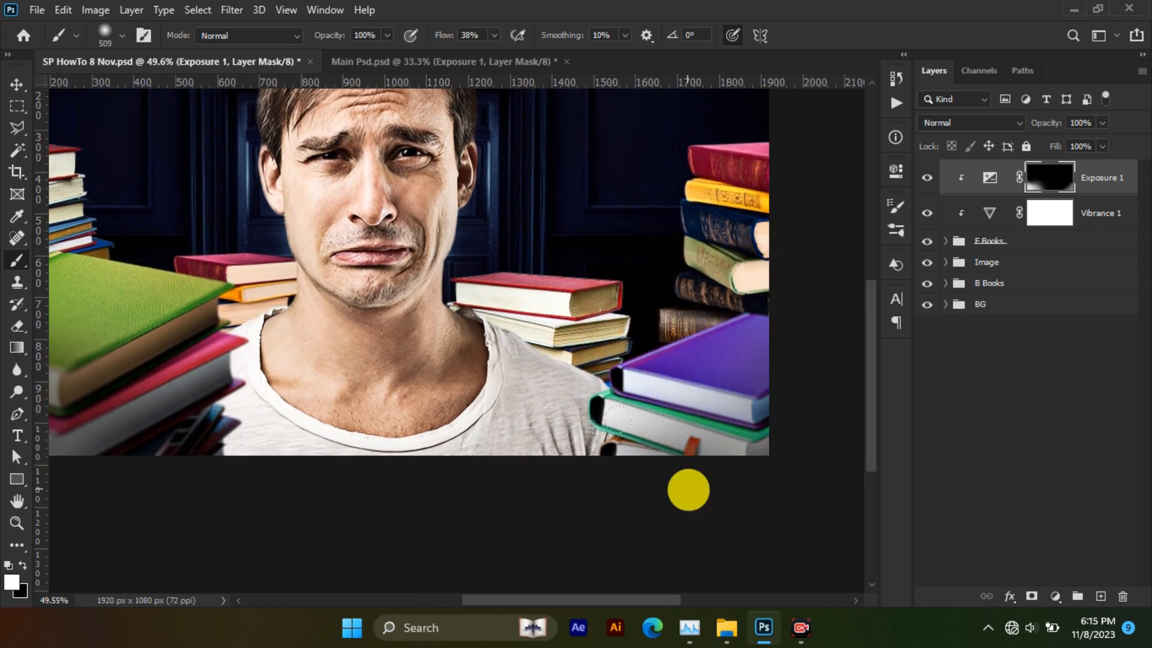
scroll(639, 249, down, 2)
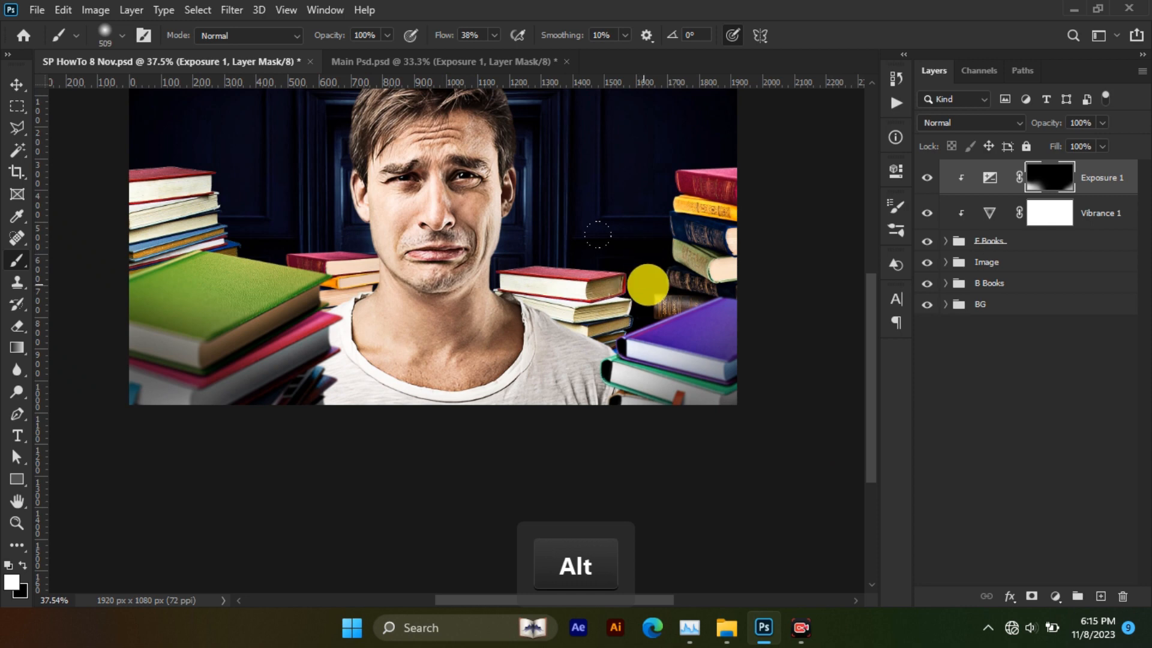
click(927, 177)
click(927, 178)
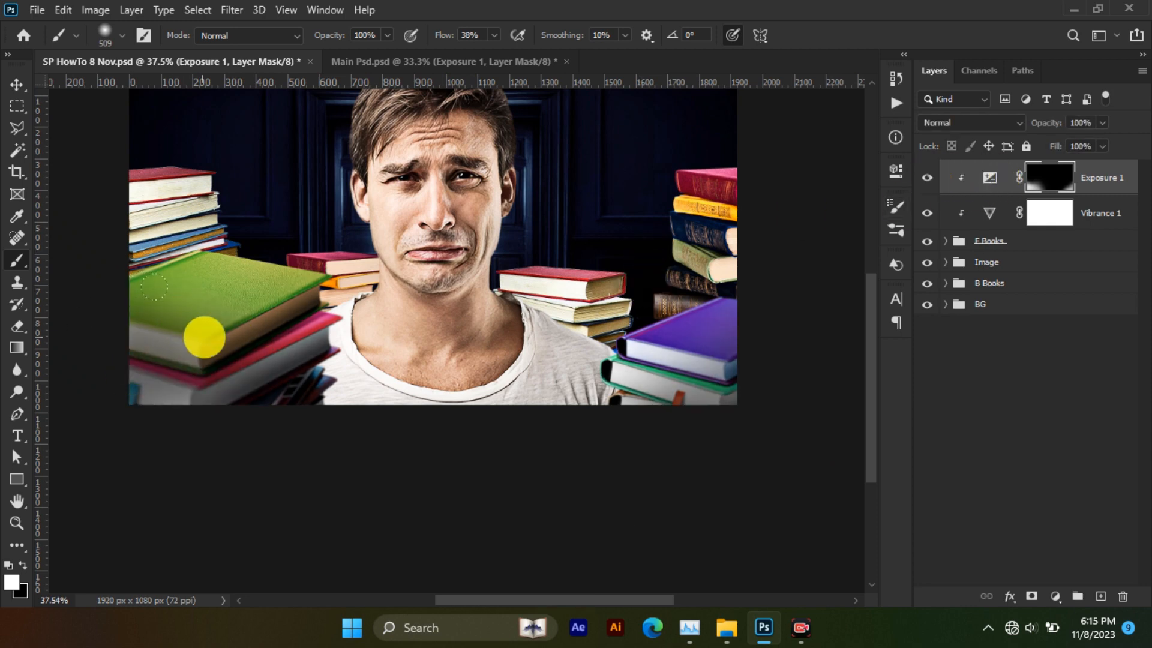
click(927, 177)
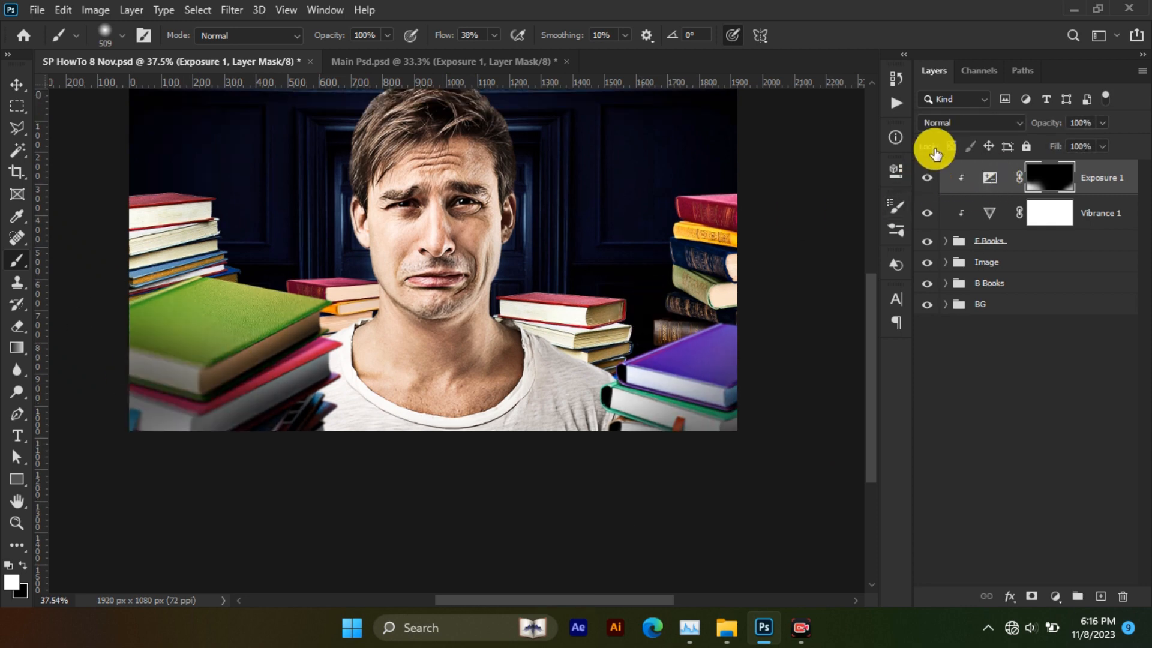
Set the blend mode of the Exposure adjustment above F Books to Soft Light
click(936, 124)
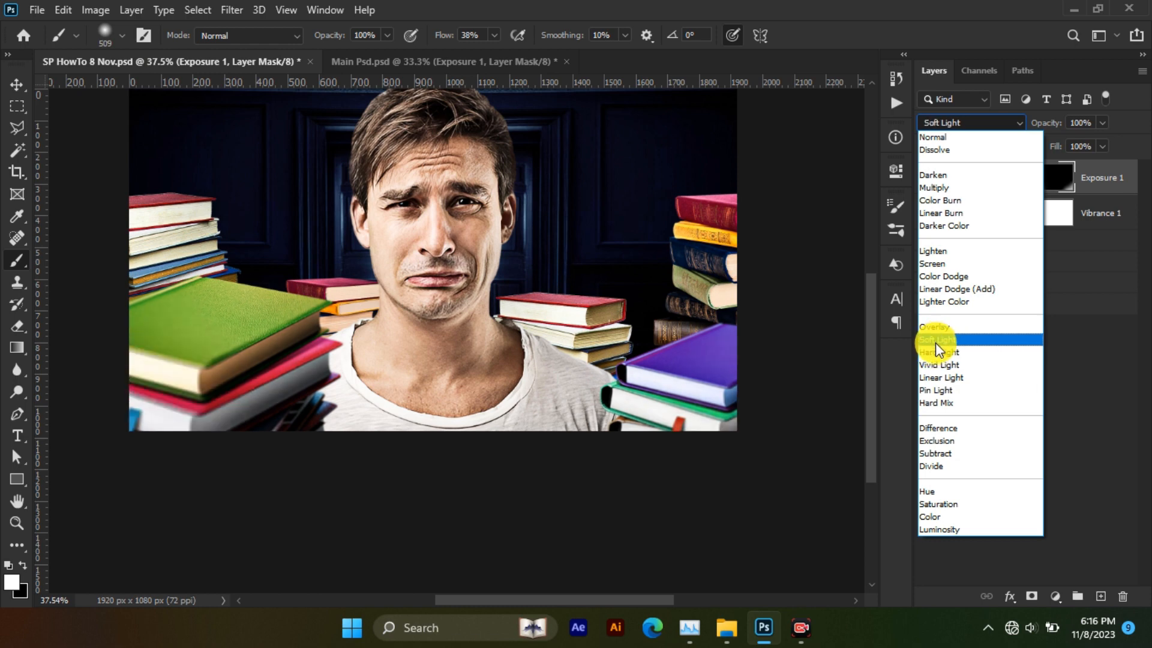
click(937, 347)
key(ctrl+z)
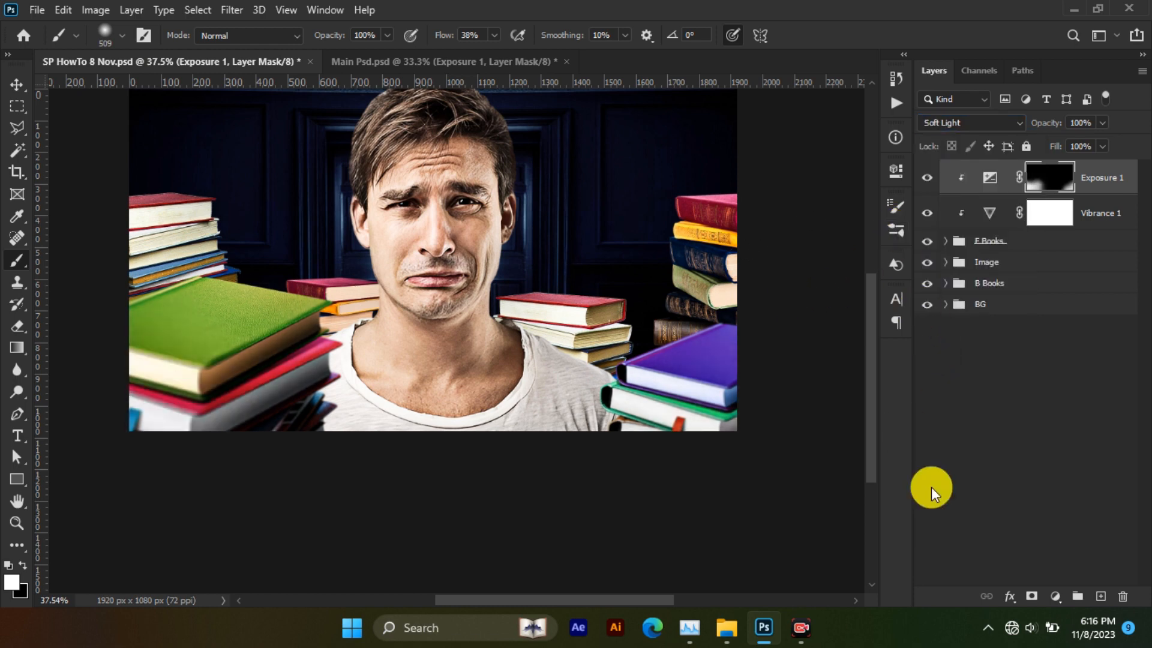
Add a second Exposure adjustment clipped above Exposure 1, set its Exposure to +1.17, and invert its mask to black
key(F9)
click(1048, 592)
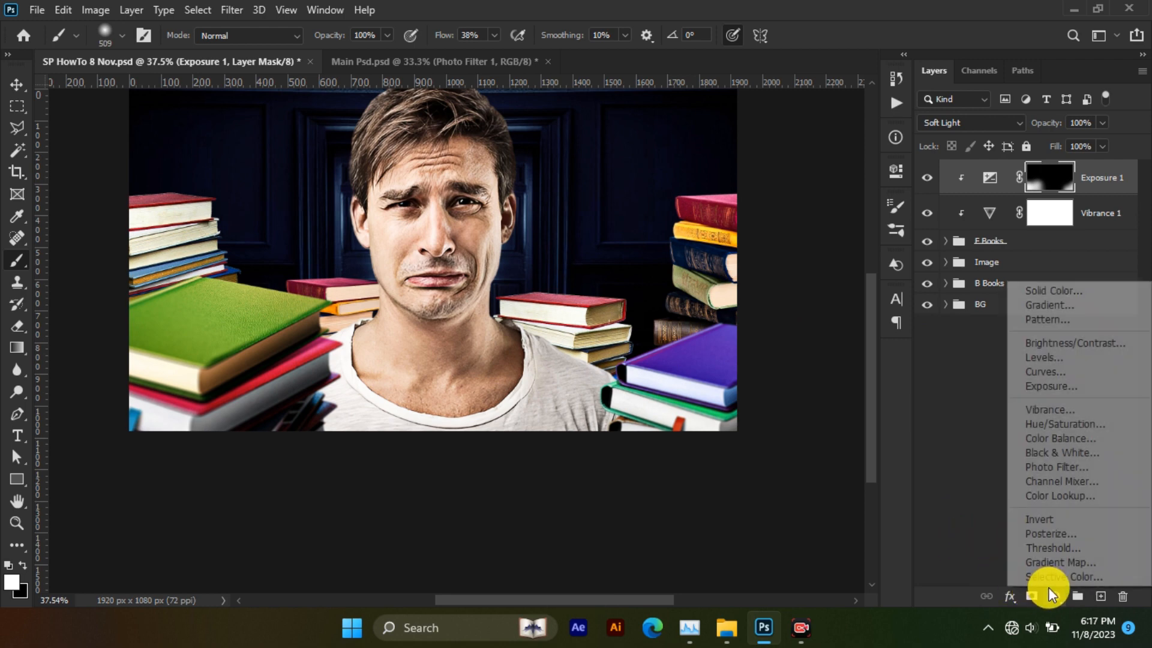
click(1078, 386)
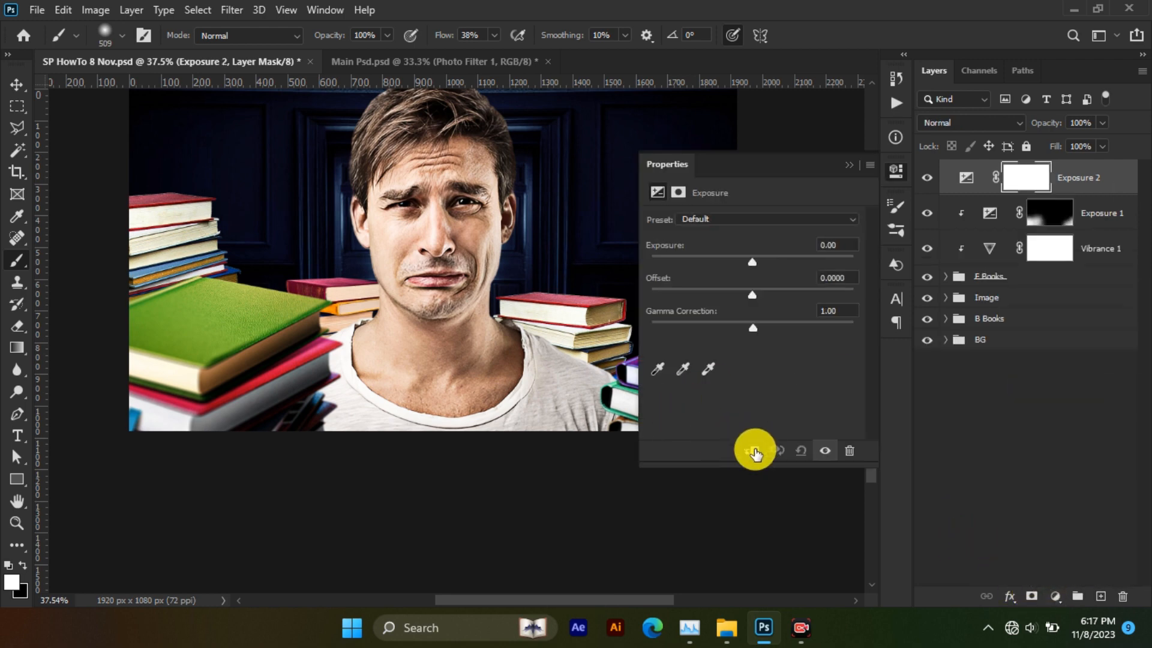
drag(754, 257, 765, 261)
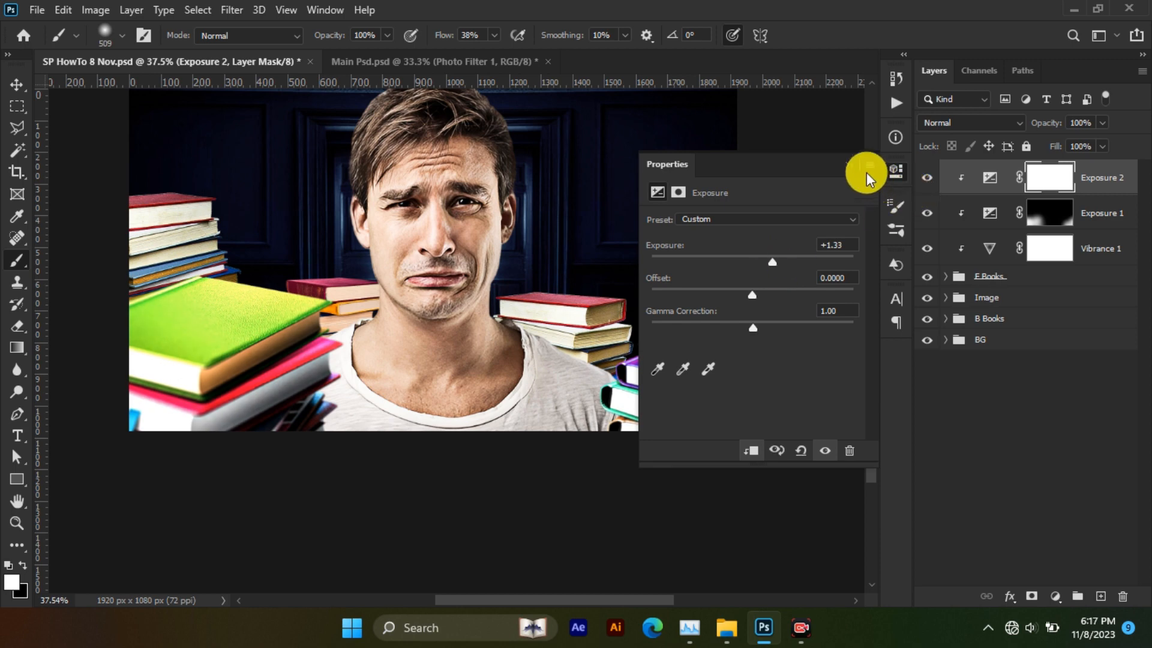
drag(780, 258, 770, 260)
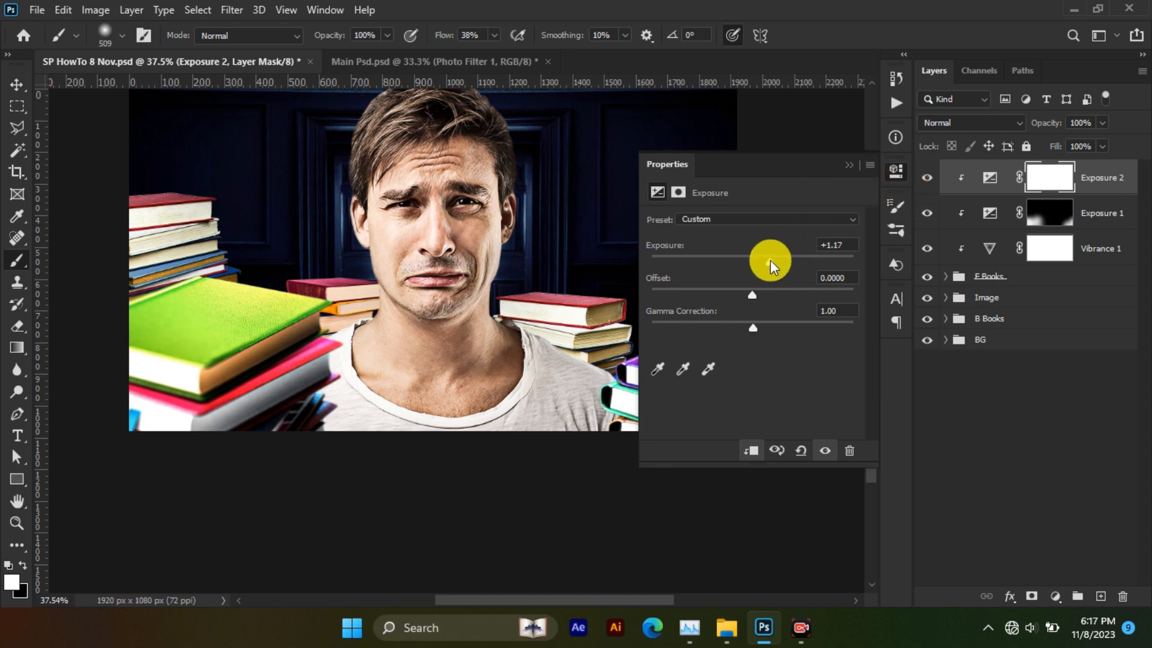
click(854, 166)
key(ctrl+i)
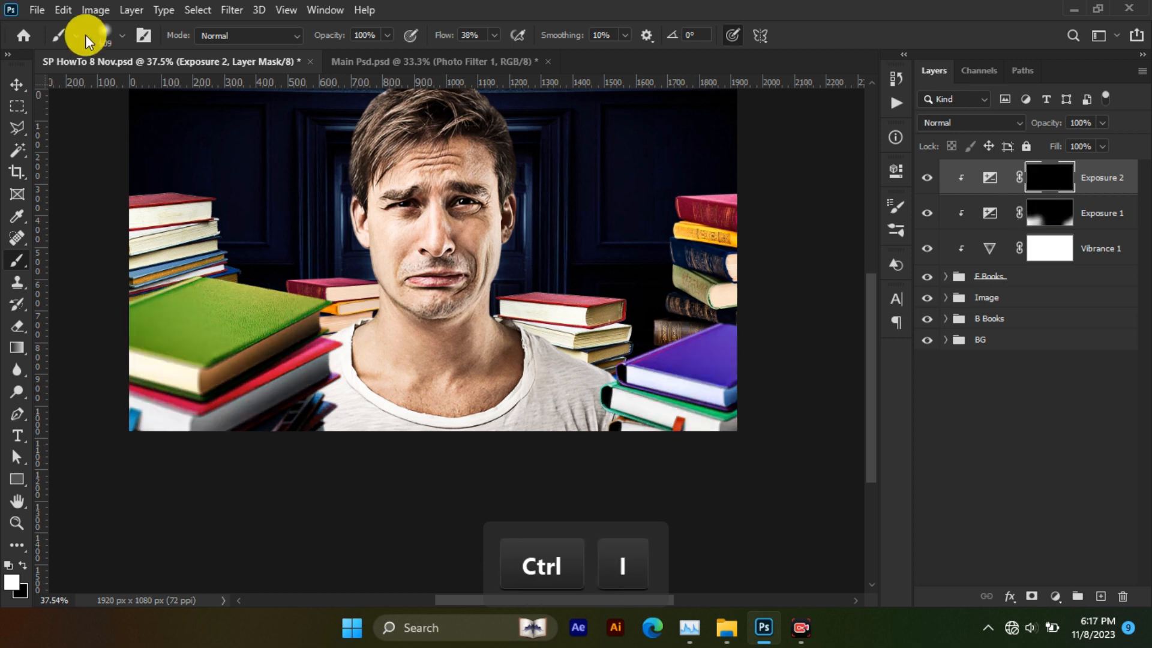
Set the Soft Round brush to 62 px with 47% hardness for painting the green book's upper edge
right_click(221, 185)
drag(332, 256, 363, 258)
drag(408, 224, 352, 223)
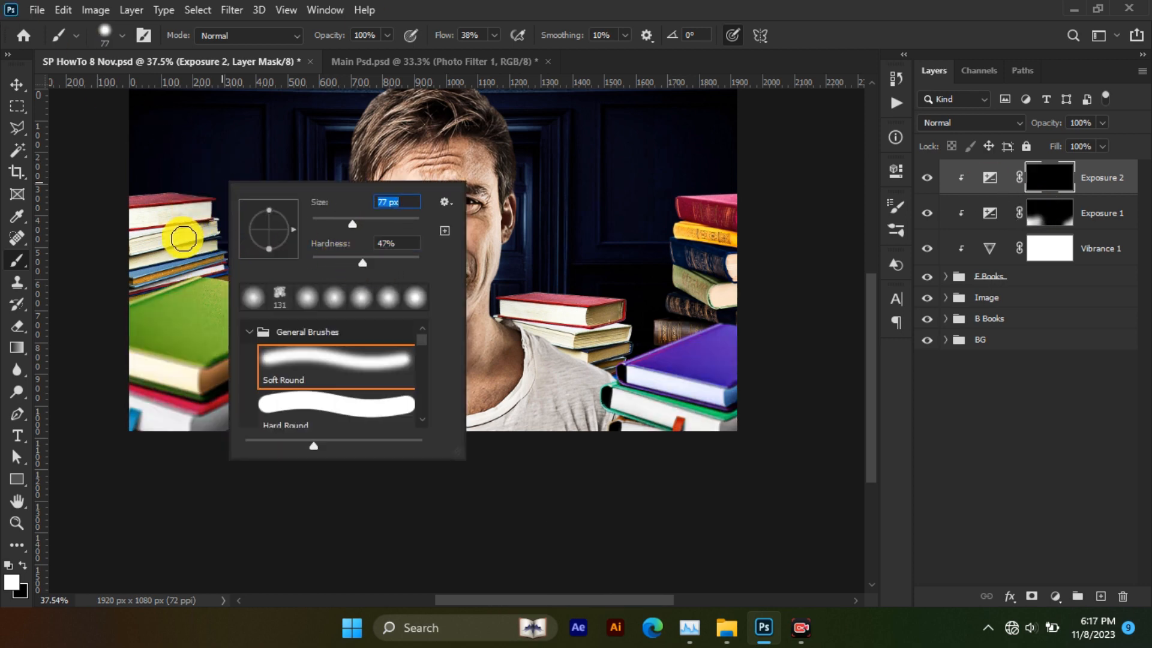
key(Return)
scroll(188, 236, up, 5)
drag(224, 322, 216, 321)
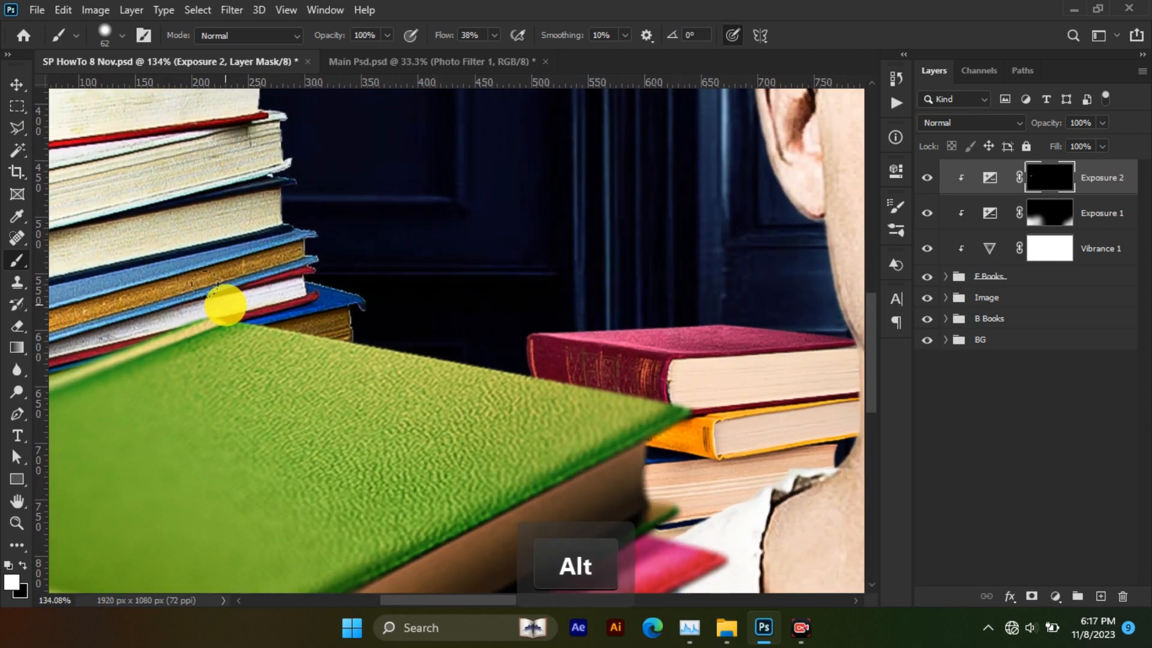
Paint a straight white line on the Exposure 2 mask along the green book's upper edge with brush flow at 74%
click(221, 299)
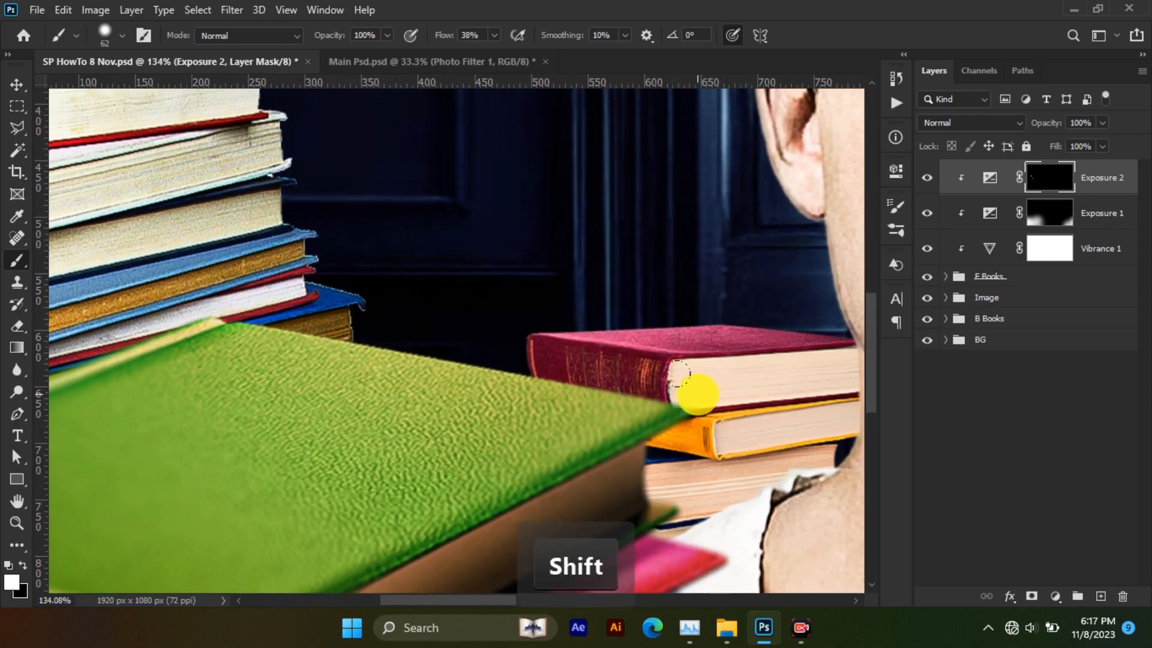
shift+click(694, 385)
key(ctrl+z)
click(494, 35)
drag(503, 52, 521, 51)
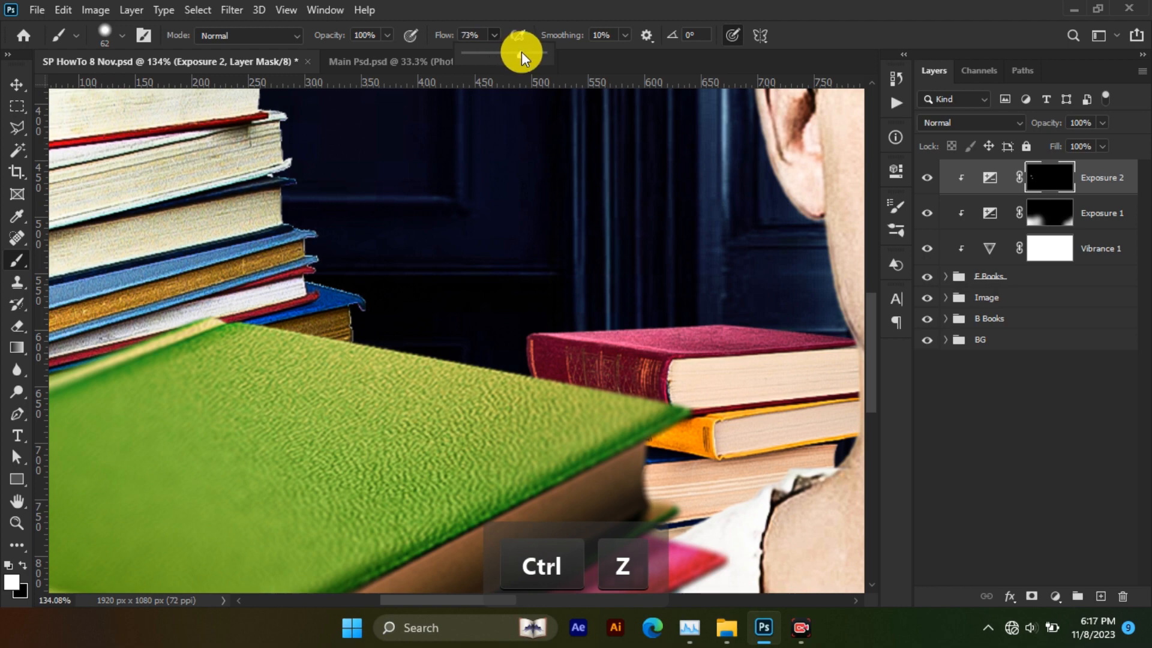
shift+click(671, 377)
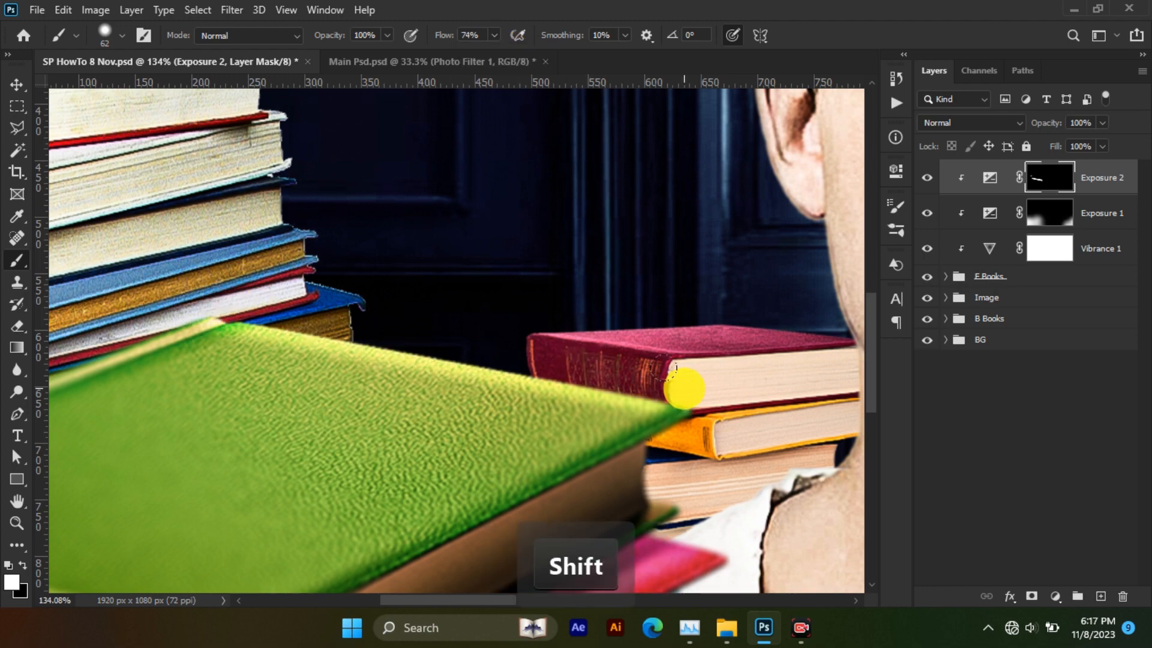
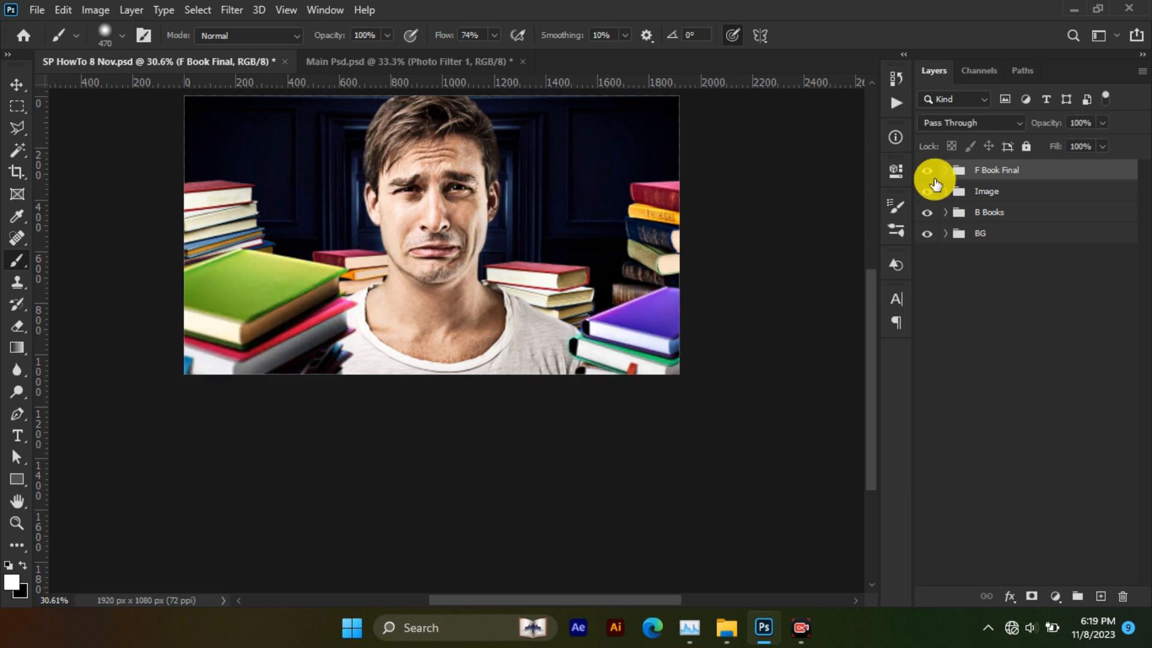
Duplicate the four adjustment layers of F Book Final and place the copies directly above the B Books group
click(948, 174)
click(1018, 198)
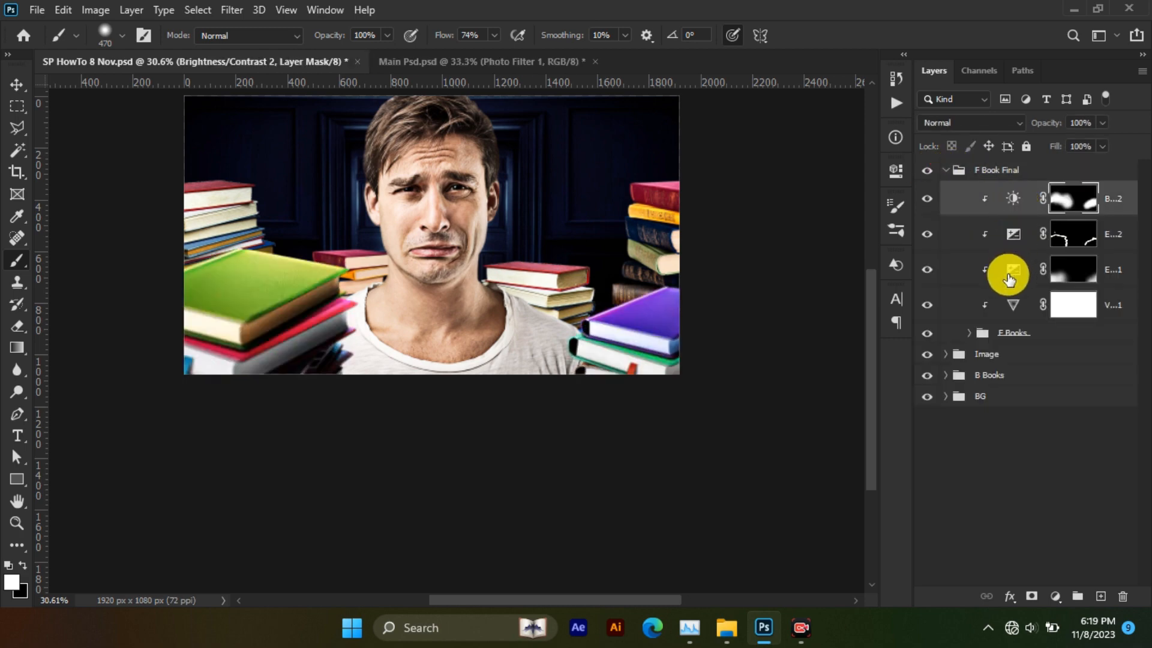
shift+click(1017, 309)
drag(1016, 318, 1015, 357)
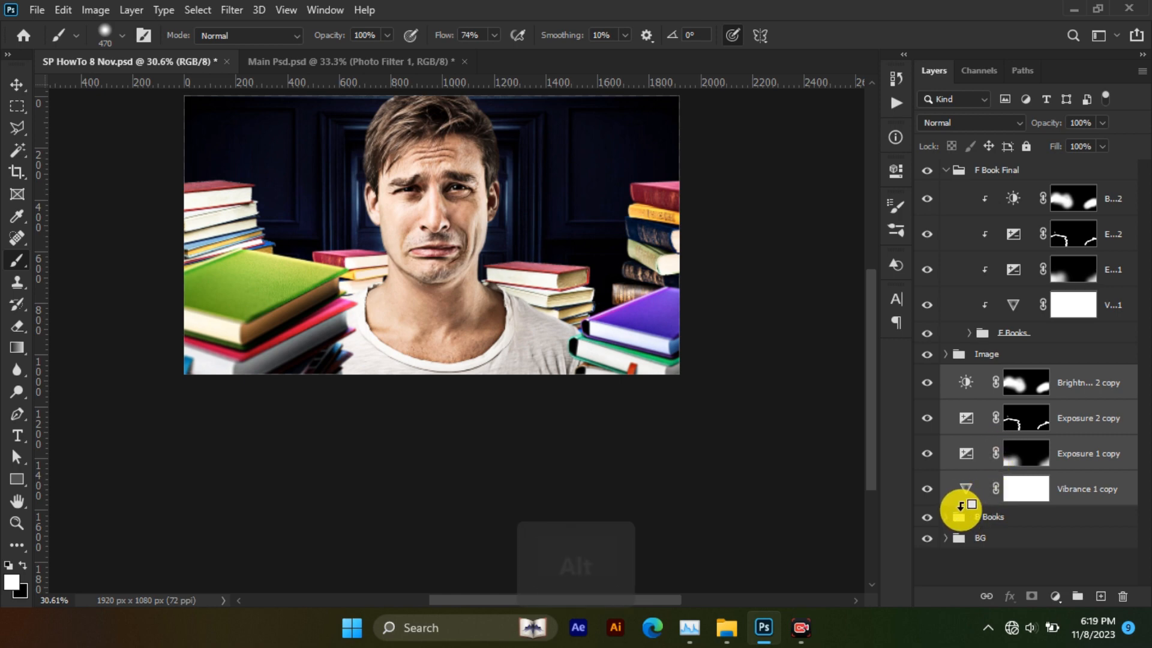
Clip the copied Vibrance, Exposure 1, Exposure 2 and Brightness/Contrast adjustments to the B Books group
alt+click(965, 504)
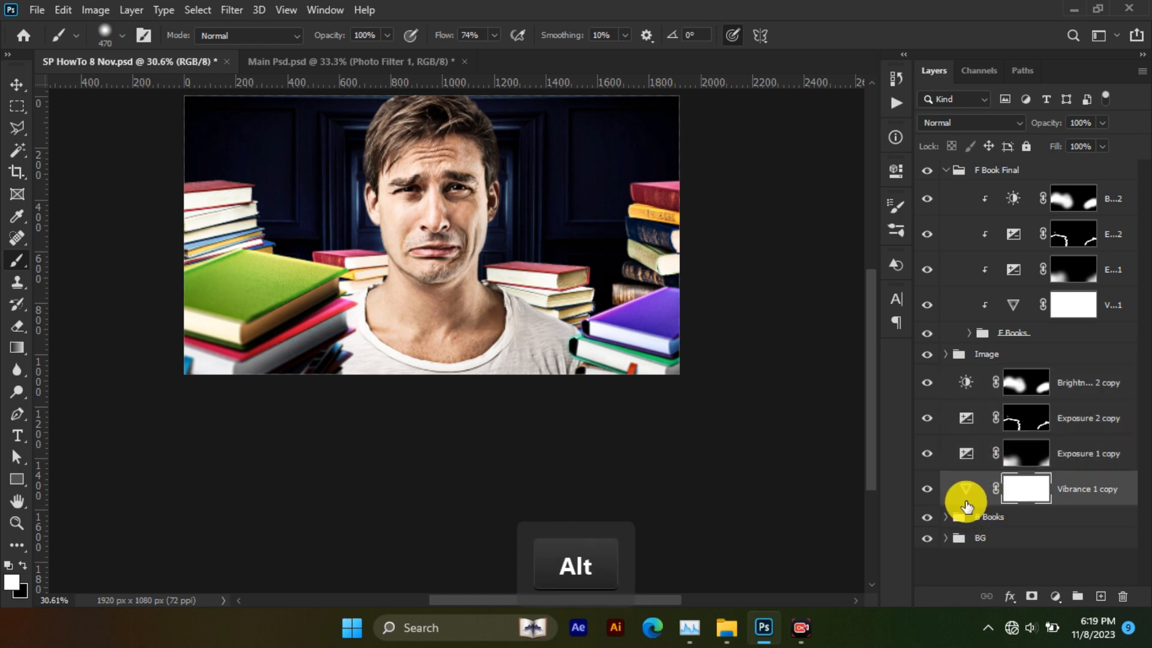
alt+click(969, 471)
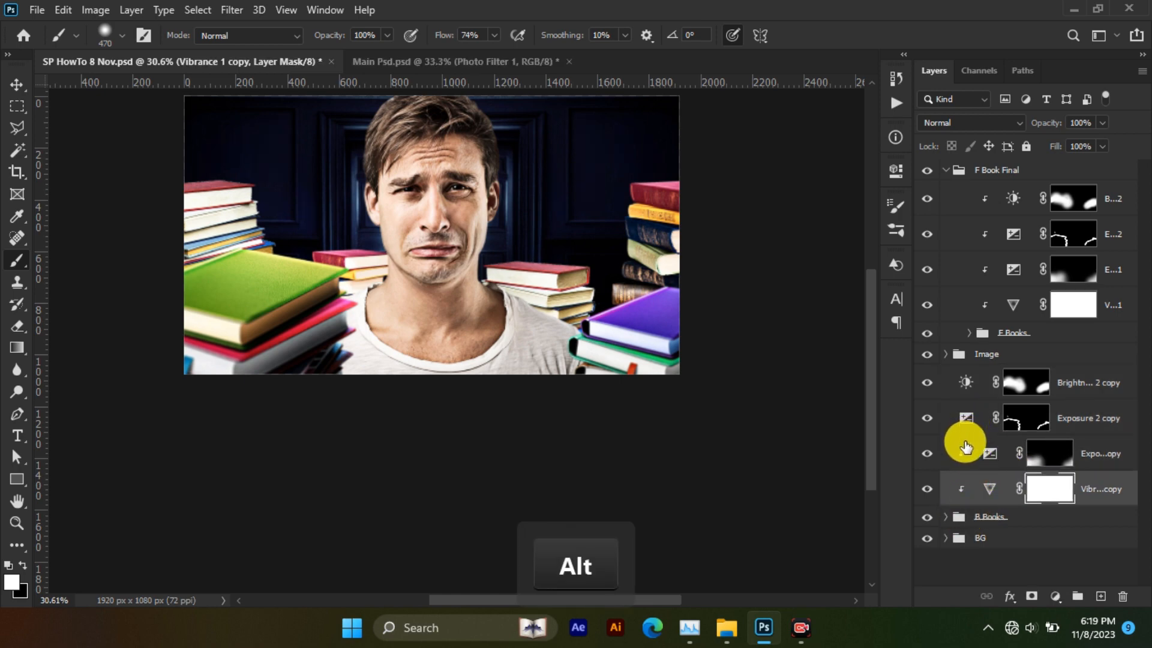
alt+click(964, 433)
alt+click(967, 399)
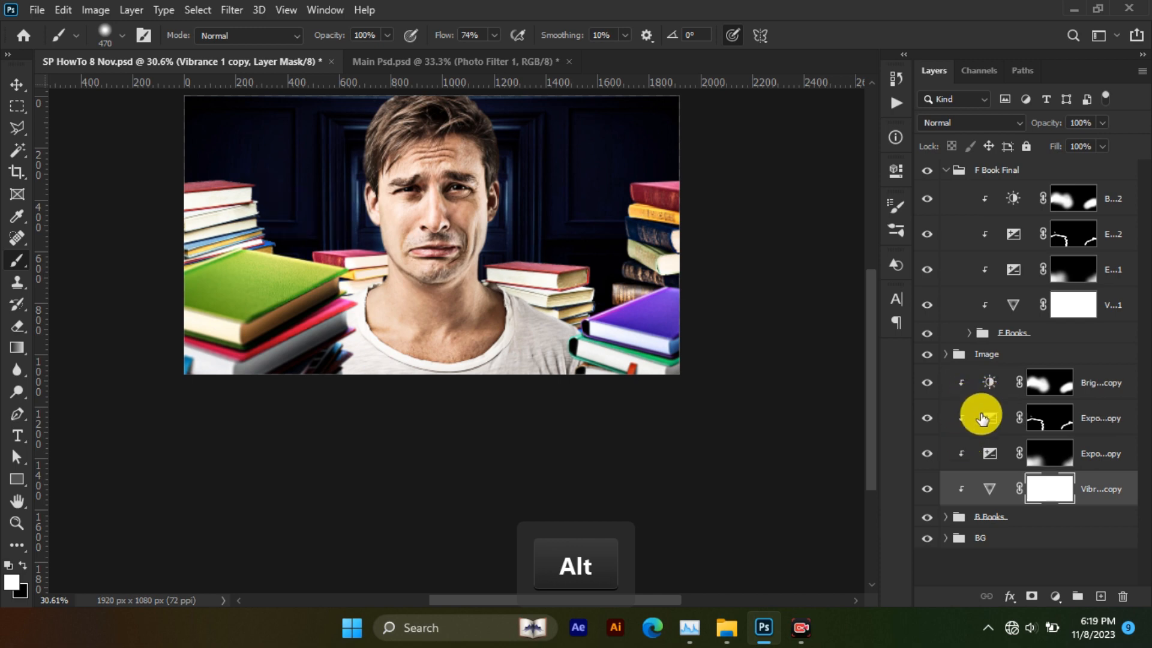
Hide the Brightness/Contrast and both Exposure copies, keep the Vibrance copy visible, and collapse the F Book Final group
click(989, 420)
click(986, 420)
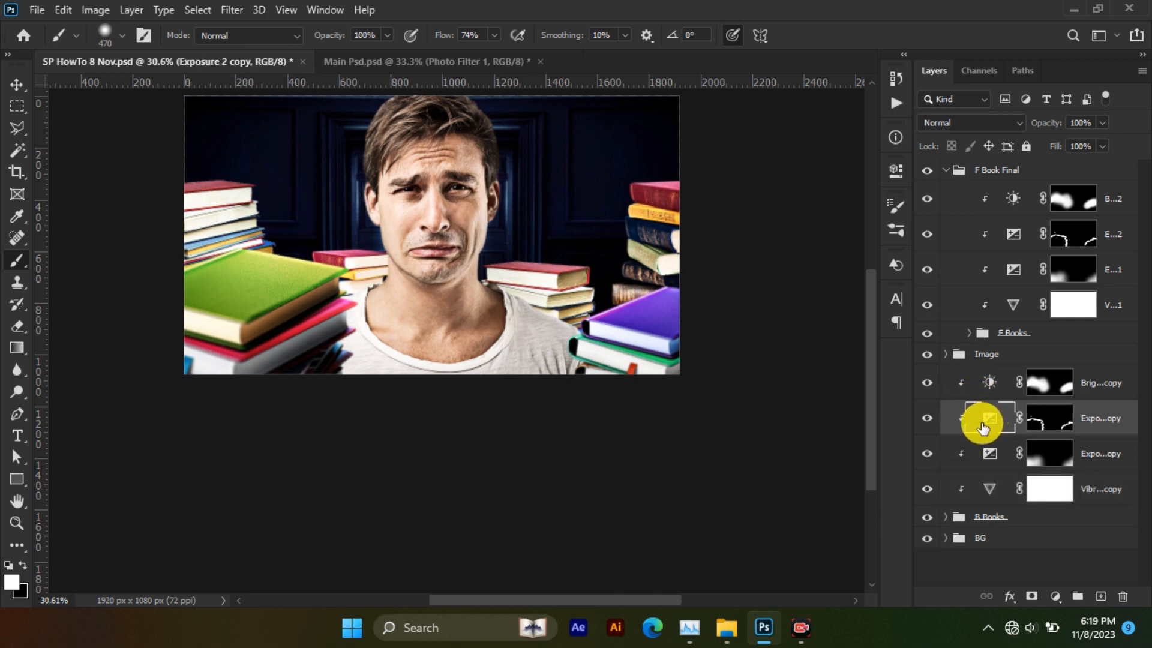
drag(922, 396, 931, 470)
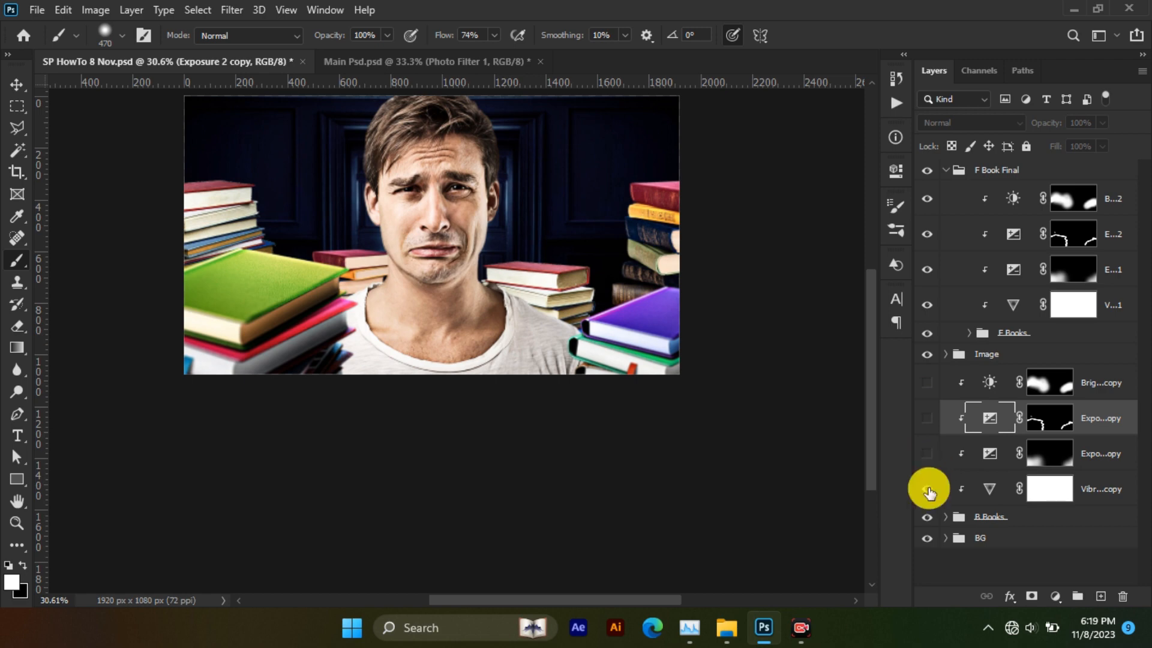
click(924, 520)
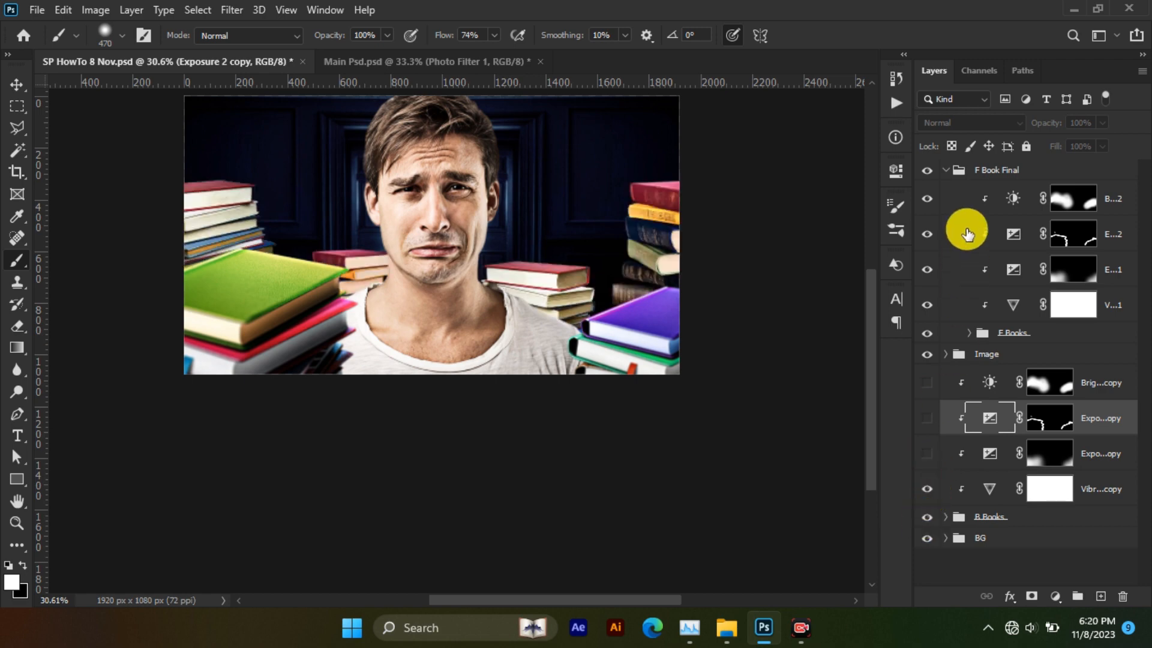
click(945, 170)
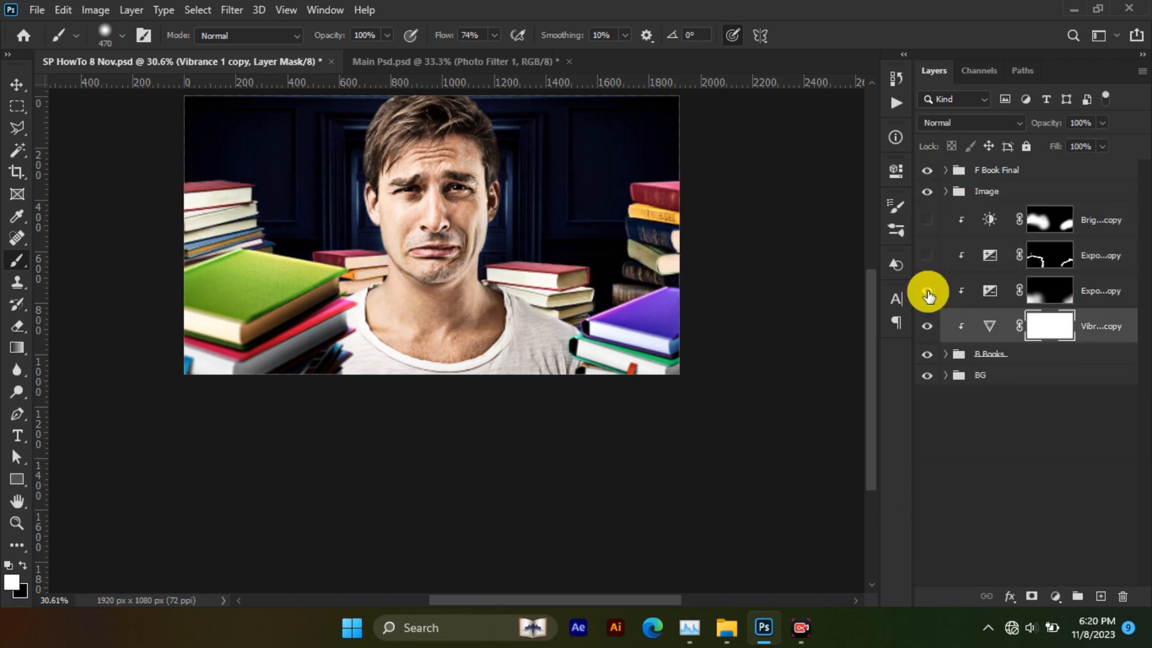
Show the Exposure 1 copy above B Books and fill its mask with black
click(990, 293)
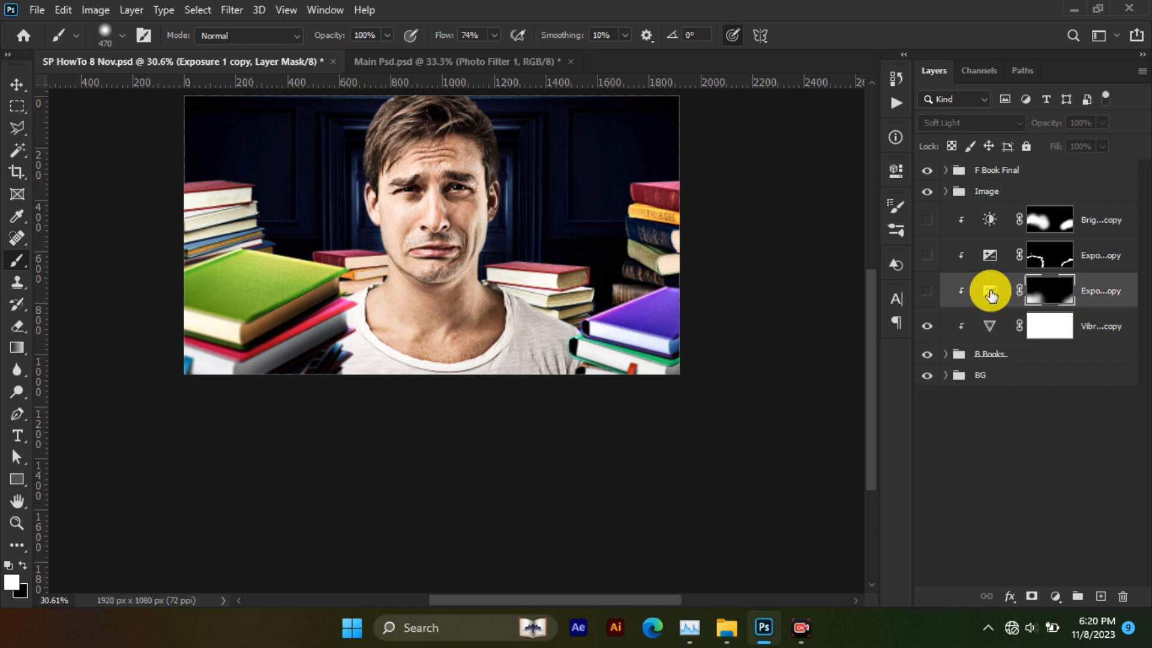
shift+click(1044, 287)
shift+click(1044, 290)
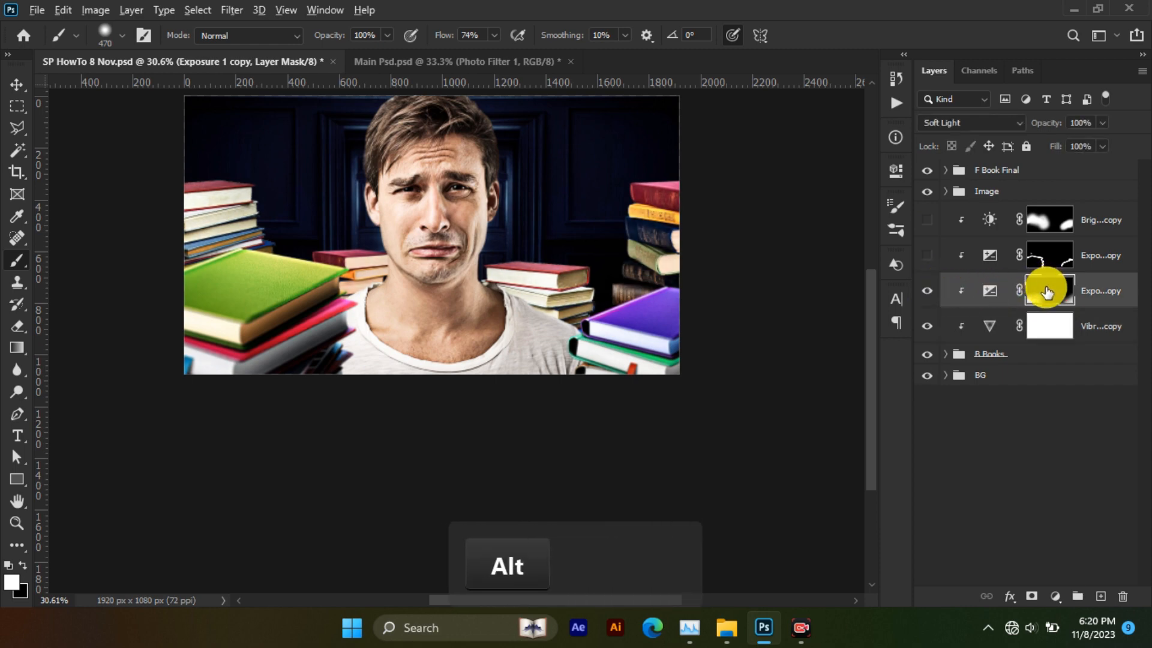
key(alt+BackSpace)
key(ctrl+BackSpace)
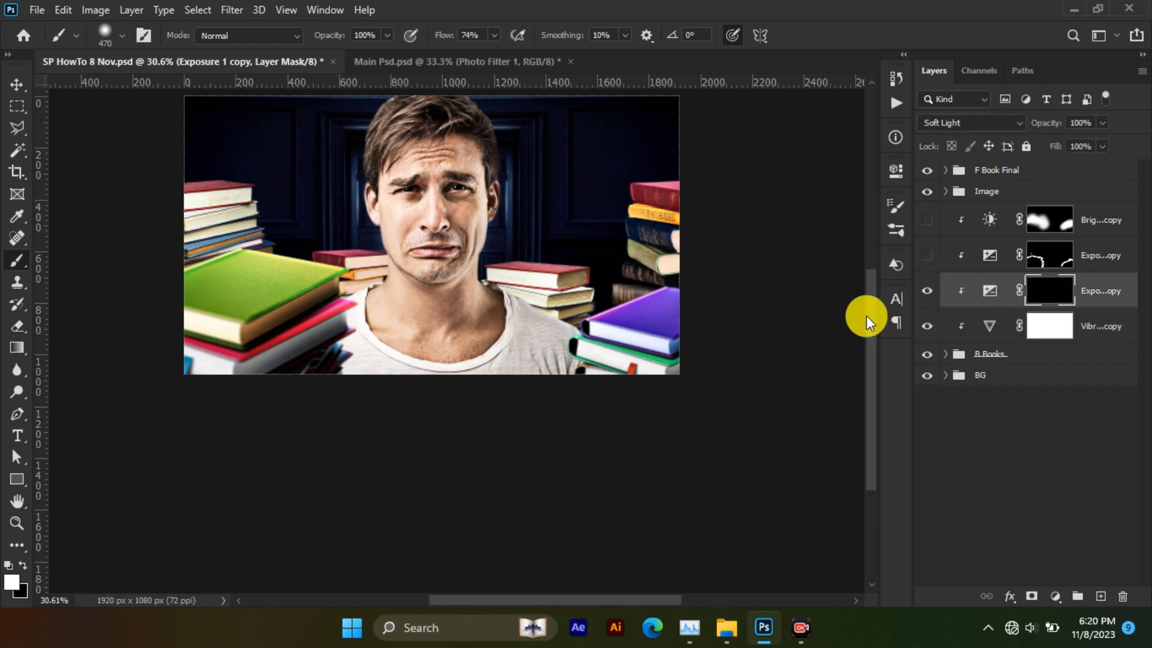
Paint white on the Exposure 1 copy mask over the lower part of the back-left book stack with a 343 px soft brush
scroll(235, 234, up, 8)
mouse_move(227, 313)
mouse_down()
mouse_move(268, 336)
mouse_move(196, 325)
mouse_up()
drag(229, 320, 270, 320)
click(229, 353)
click(288, 360)
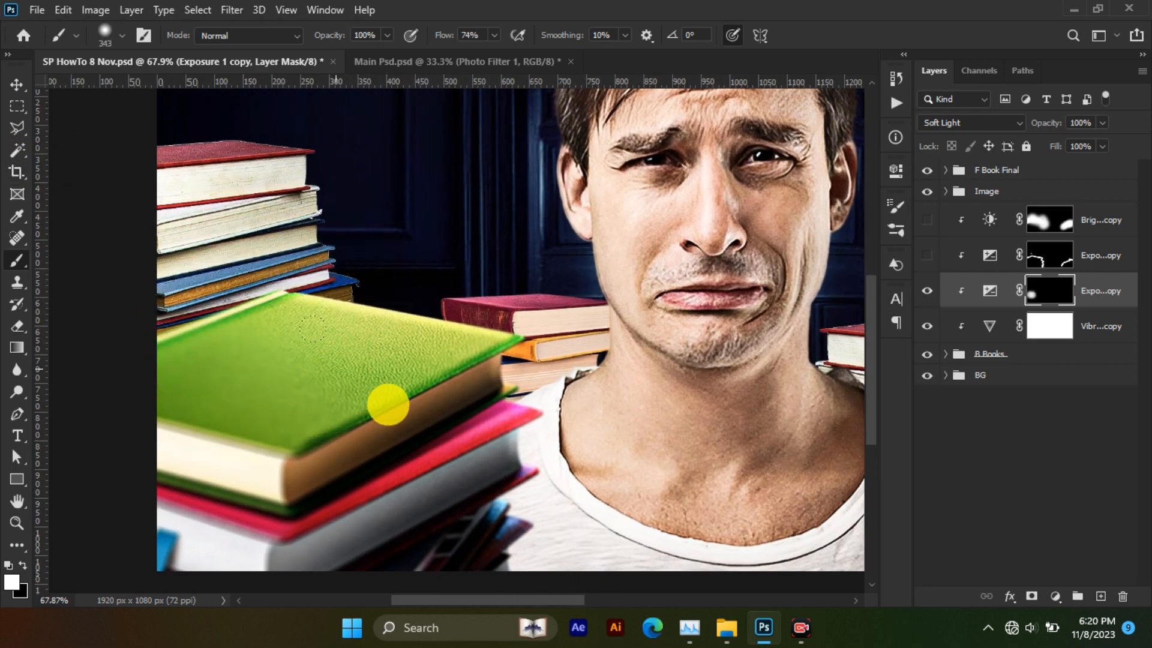
drag(388, 403, 330, 345)
click(72, 209)
mouse_move(193, 265)
mouse_down()
mouse_move(273, 386)
mouse_move(159, 240)
mouse_up()
click(131, 244)
Darken the small back stacks on both sides of the man's neck by painting white on the Exposure 1 copy mask
click(475, 354)
drag(712, 375, 298, 268)
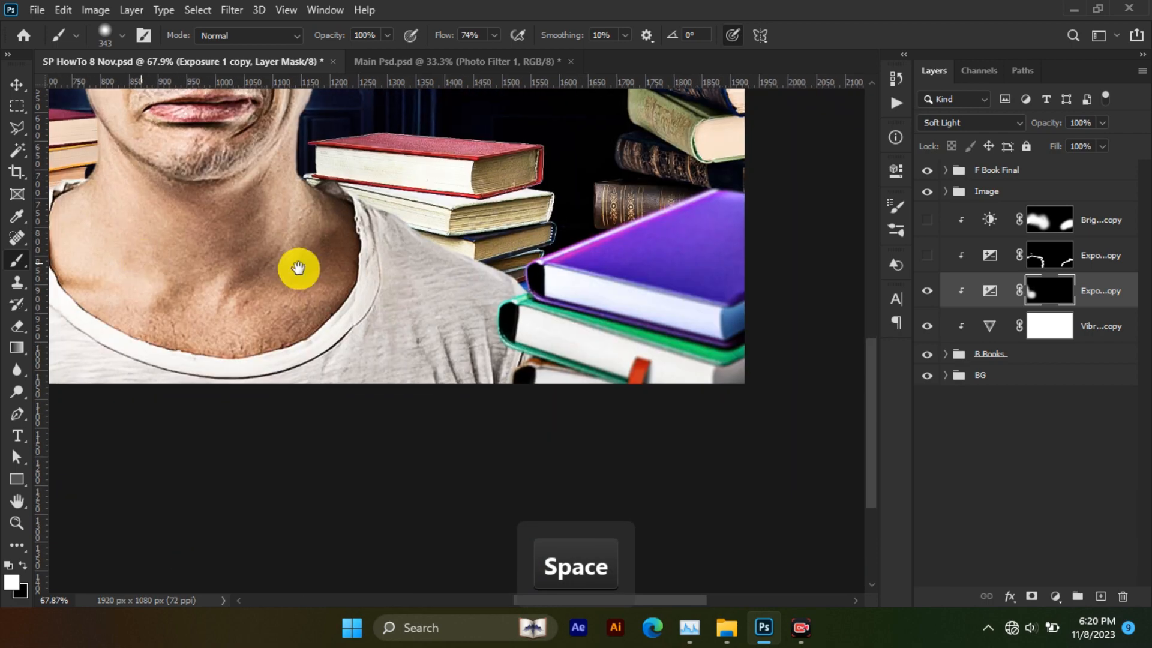
click(437, 290)
right_click(526, 304)
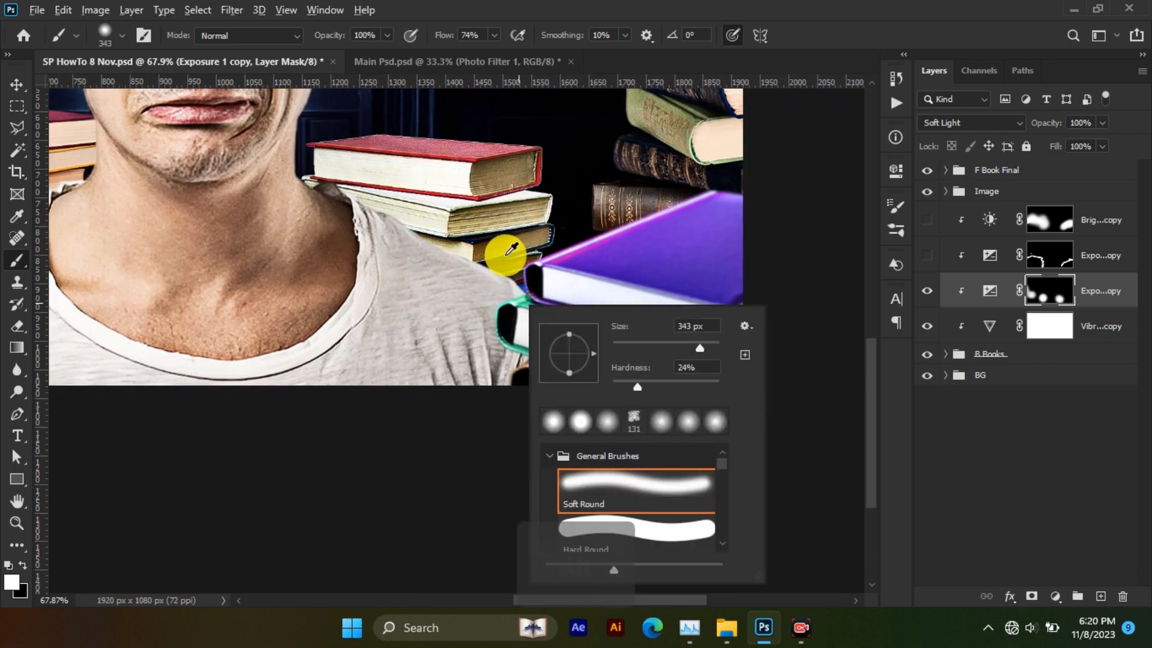
drag(506, 255, 471, 256)
mouse_move(674, 279)
mouse_down()
mouse_move(722, 291)
mouse_move(703, 284)
mouse_up()
scroll(676, 275, down, 5)
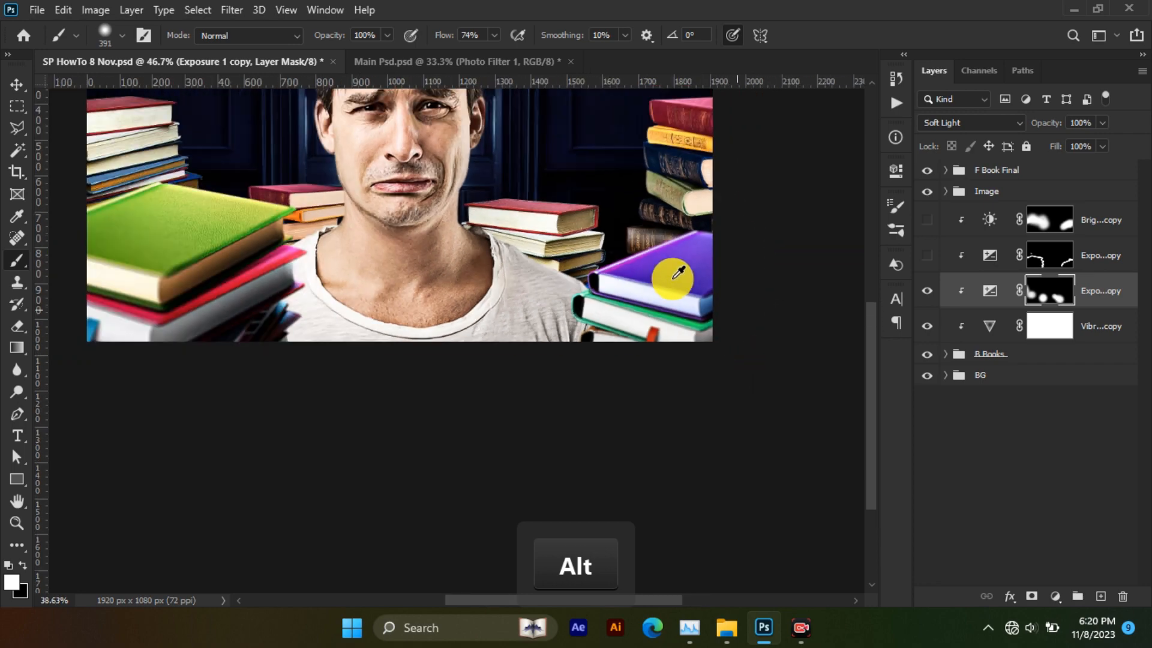
Shade the tall back-right book stack on the Exposure 1 copy mask with the soft white brush at 323 px
scroll(690, 268, up, 7)
scroll(700, 263, down, 3)
scroll(756, 180, up, 2)
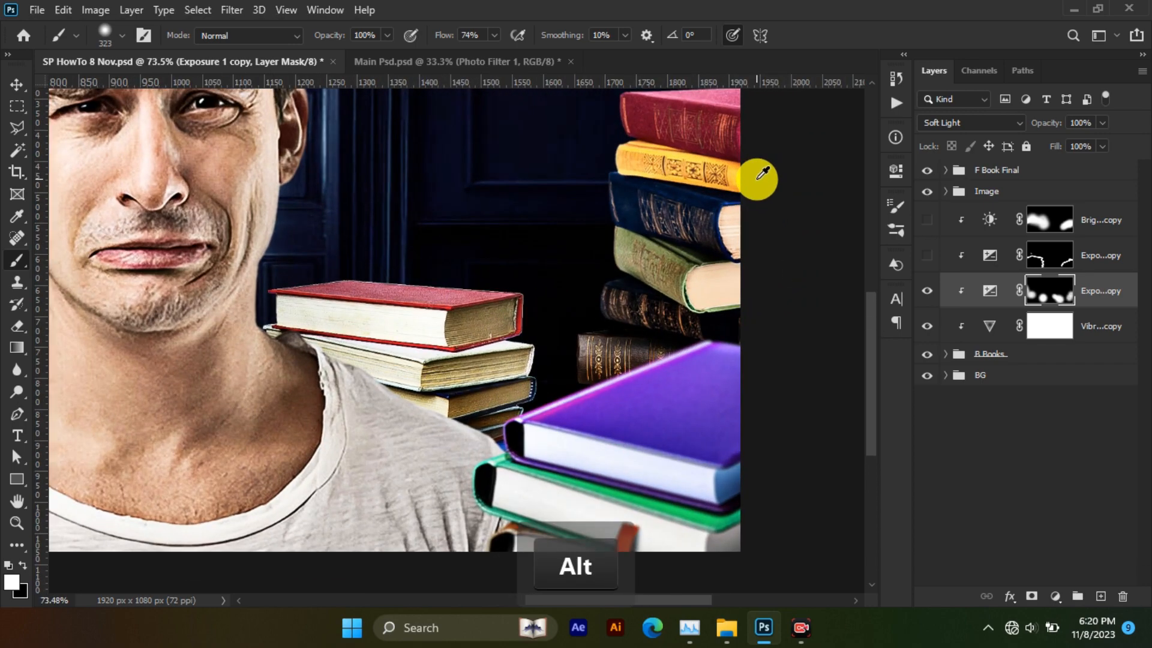
drag(758, 180, 773, 201)
scroll(774, 201, down, 4)
Show the Exposure 2 copy above B Books and fill its mask with black
click(927, 255)
click(1044, 257)
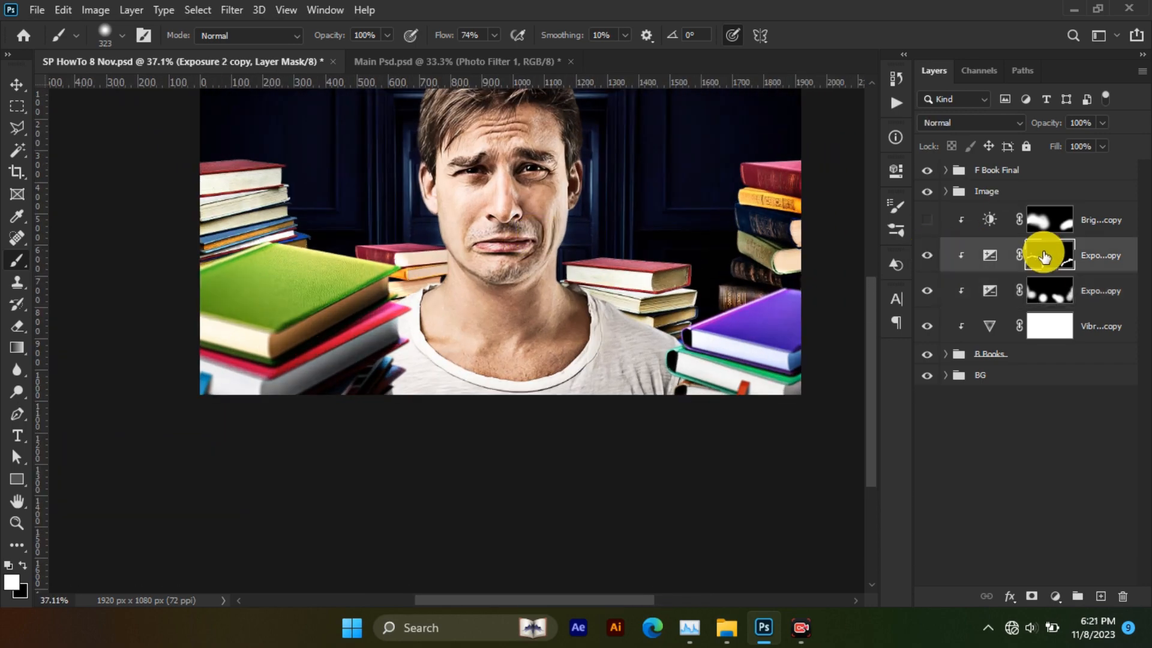
key(alt+BackSpace)
key(ctrl+BackSpace)
Highlight the upper edge of the top red book in the back-left stack with straight 25 px white strokes on the Exposure 2 copy mask
scroll(233, 157, up, 12)
drag(235, 180, 55, 184)
scroll(232, 187, up, 4)
right_click(241, 196)
click(151, 272)
shift+click(418, 254)
shift+click(655, 297)
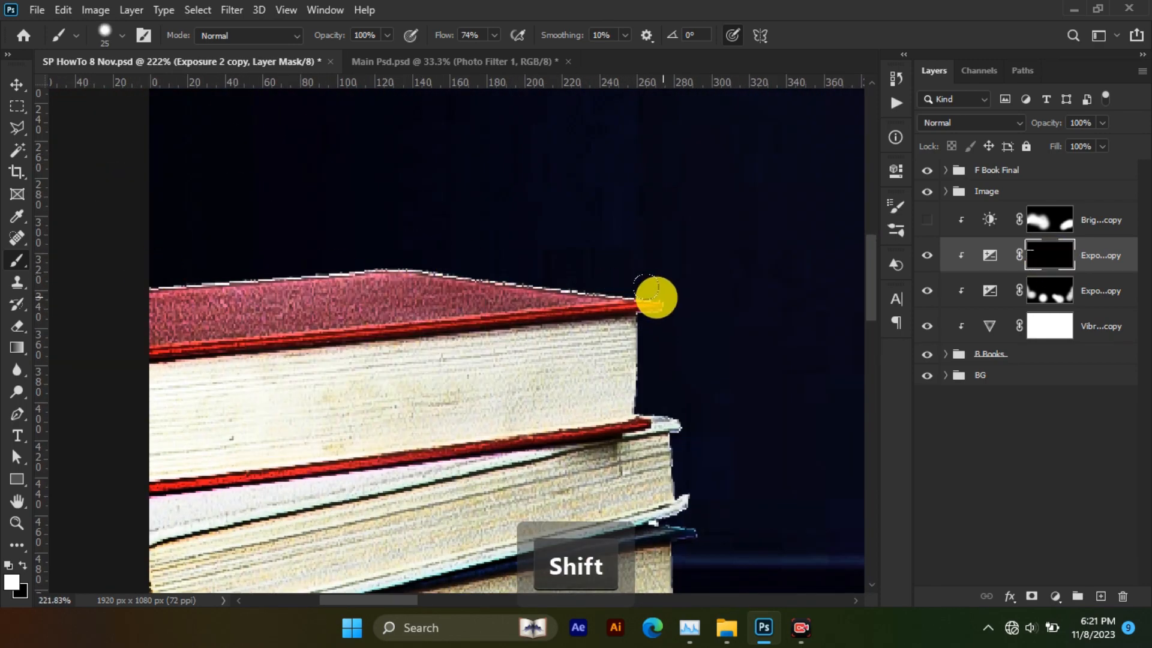
Set the brush to 80% flow and 53 px, and paint highlights down the back-left stack's right-hand edge
drag(444, 34, 497, 35)
drag(478, 149, 355, 95)
shift+click(513, 327)
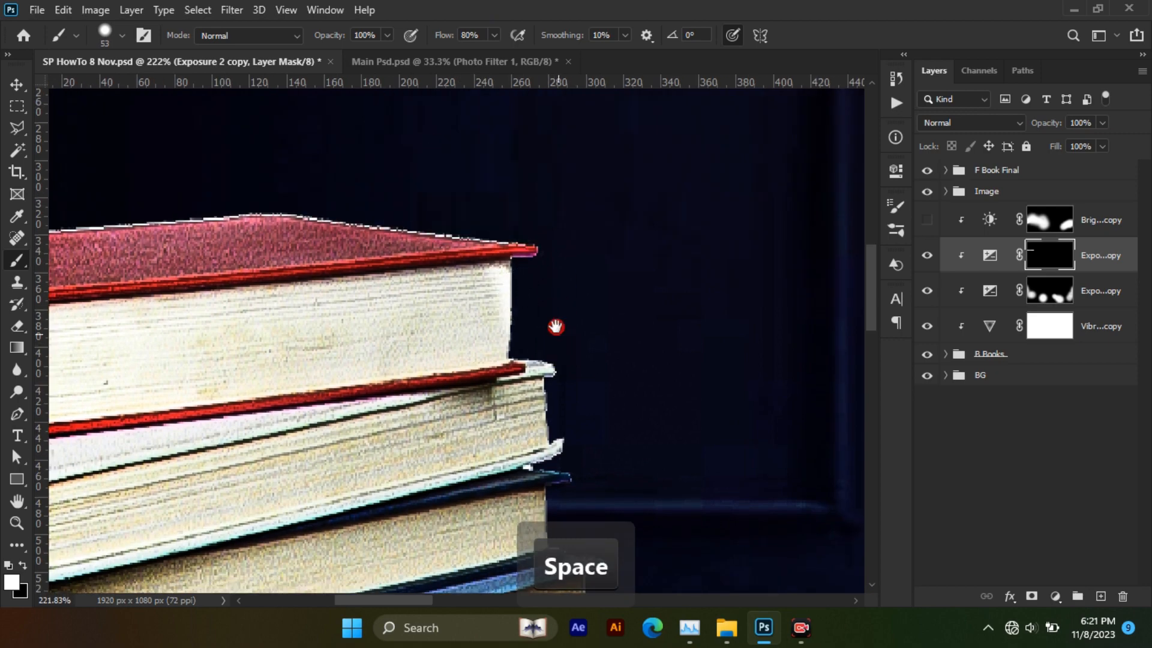
drag(555, 328, 445, 55)
shift+click(449, 167)
shift+click(493, 293)
shift+click(559, 411)
Paint edge highlights on the small book stack left of the man with a 32 px white brush on the Exposure 2 copy mask
scroll(550, 319, down, 8)
drag(681, 355, 423, 355)
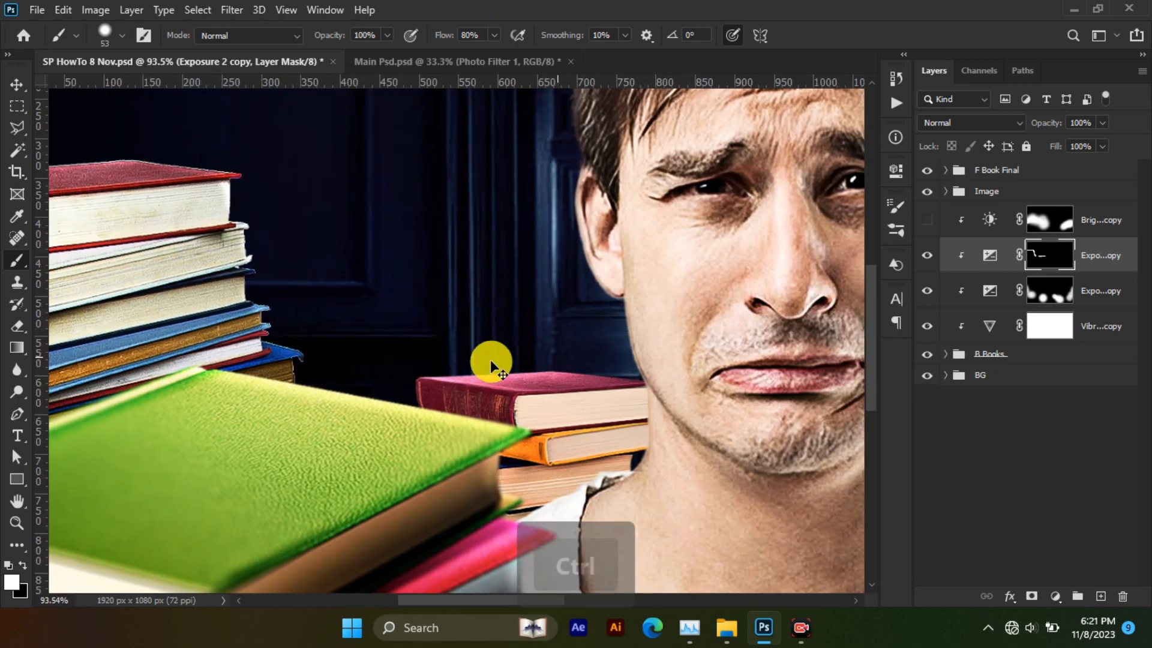
scroll(491, 364, up, 5)
shift+click(759, 385)
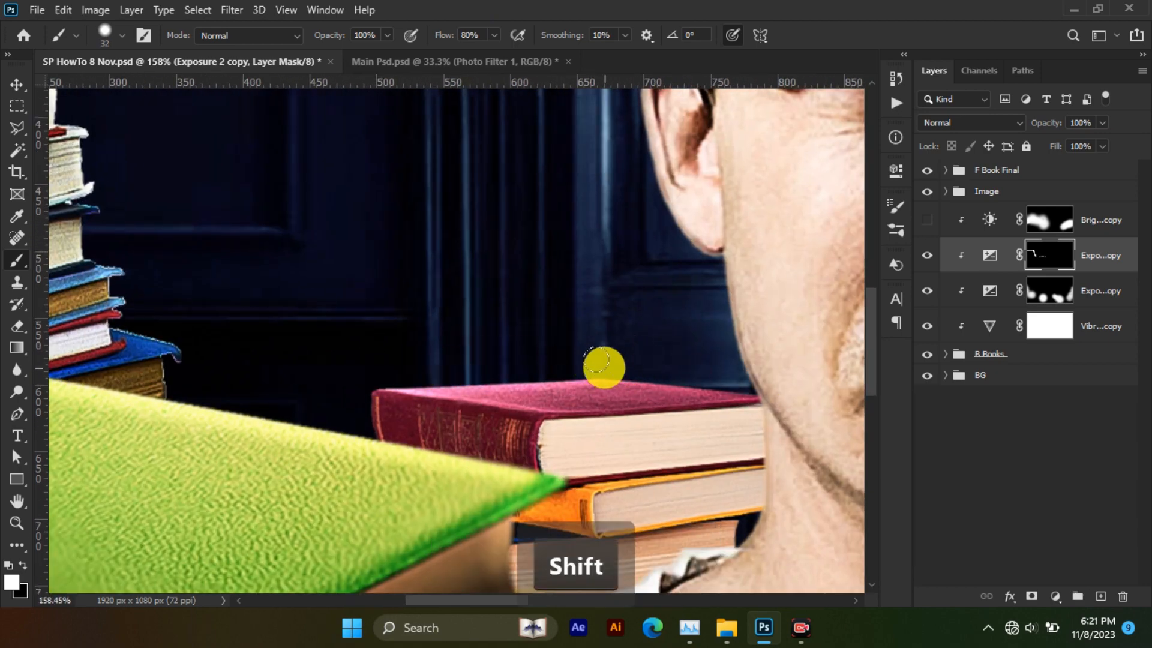
drag(414, 447, 552, 463)
Paint edge highlights on the top red book right of the man's neck with a 33 px white brush on the Exposure 2 copy mask
scroll(524, 437, down, 5)
mouse_move(663, 478)
mouse_down()
mouse_move(531, 359)
mouse_move(264, 359)
mouse_up()
scroll(614, 311, up, 5)
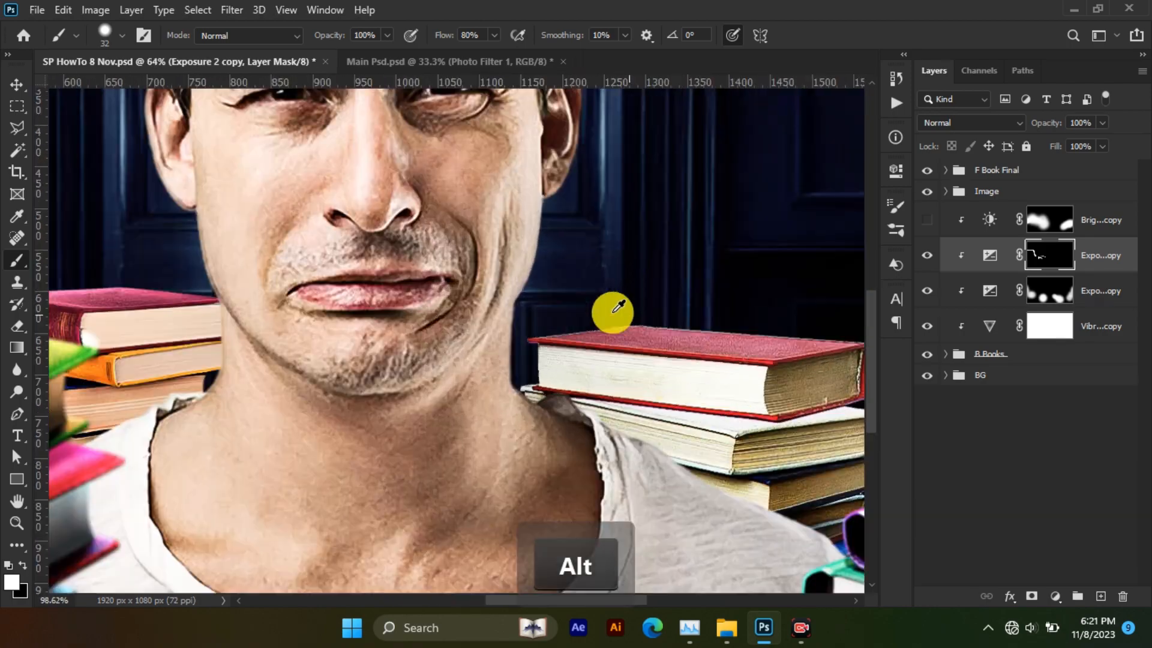
drag(655, 332, 364, 314)
click(381, 292)
shift+click(735, 333)
drag(735, 336, 503, 360)
mouse_move(586, 237)
mouse_down()
mouse_move(559, 309)
mouse_move(546, 414)
mouse_up()
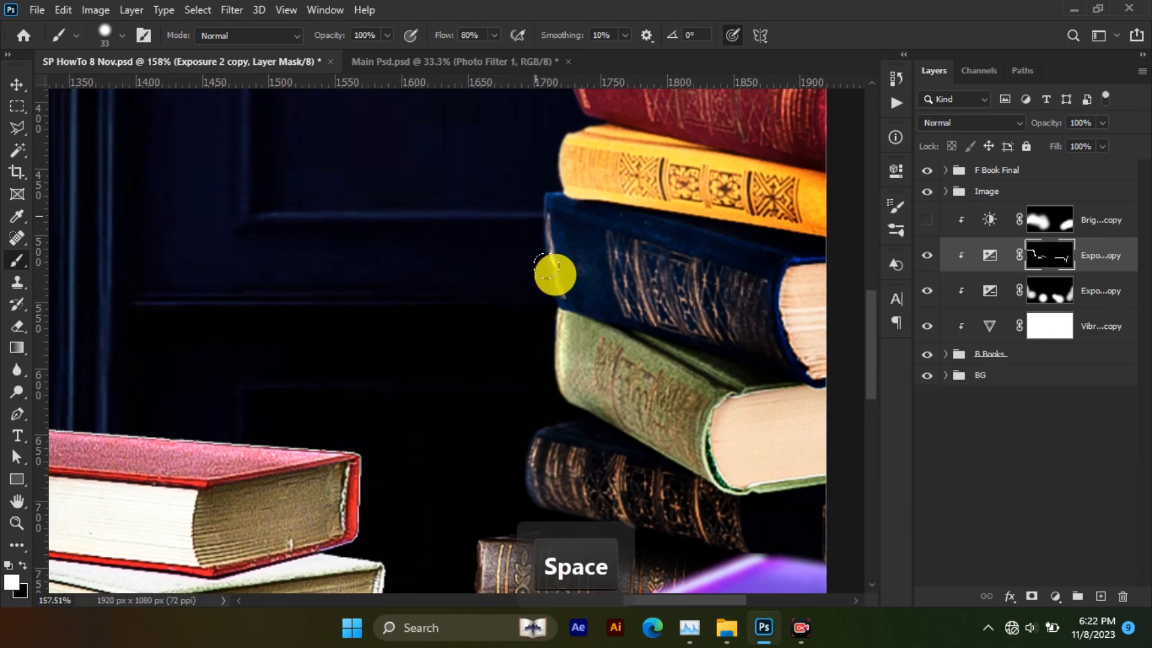
Paint edge highlights along the back-right book stack with a 33 px white brush on the Exposure 2 copy mask
drag(556, 275, 532, 350)
drag(522, 280, 521, 325)
shift+click(555, 232)
drag(555, 231, 535, 272)
scroll(741, 154, down, 6)
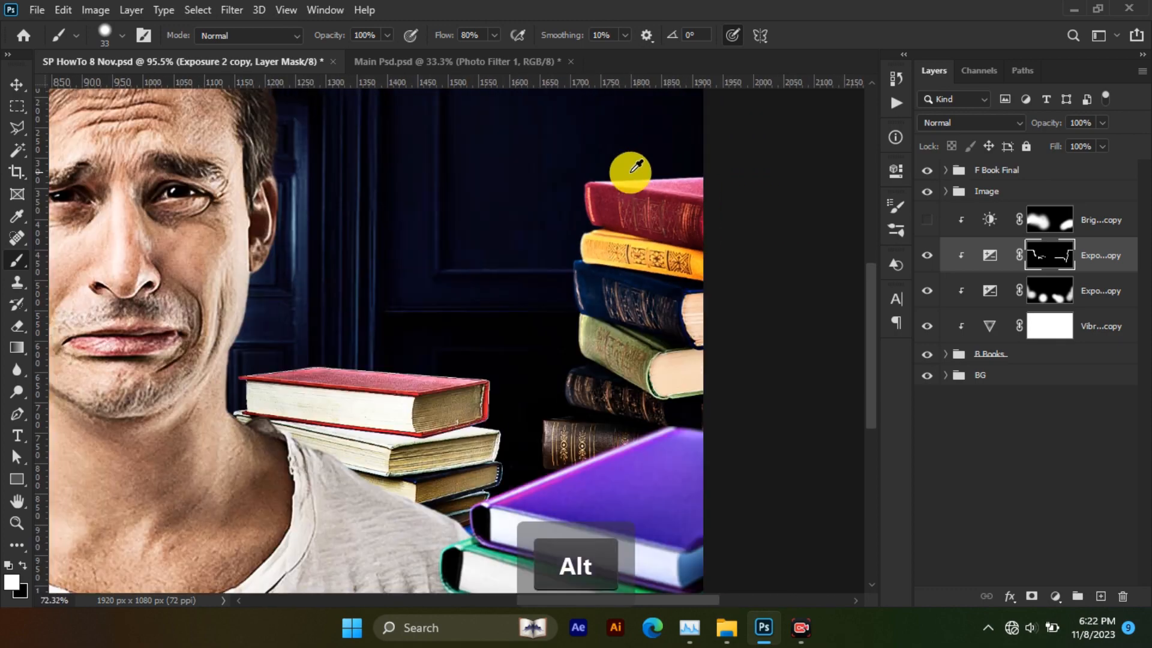
Show the Brightness/Contrast 2 copy adjustment and fill its layer mask with black
click(927, 219)
shift+click(1037, 223)
shift+click(1037, 224)
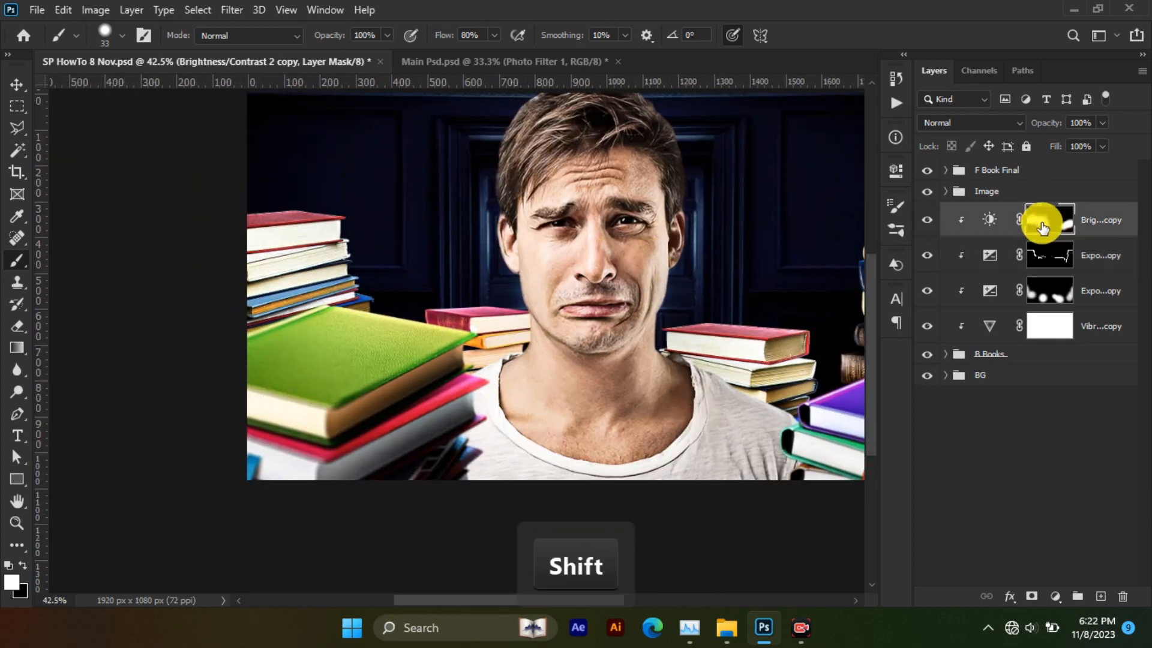
key(ctrl+BackSpace)
Enlarge the soft white brush to 197 px and brighten the back-left stack and the small stacks beside the man on the Brightness/Contrast 2 copy mask
scroll(305, 156, up, 4)
scroll(270, 145, up, 3)
alt+right_click(229, 221)
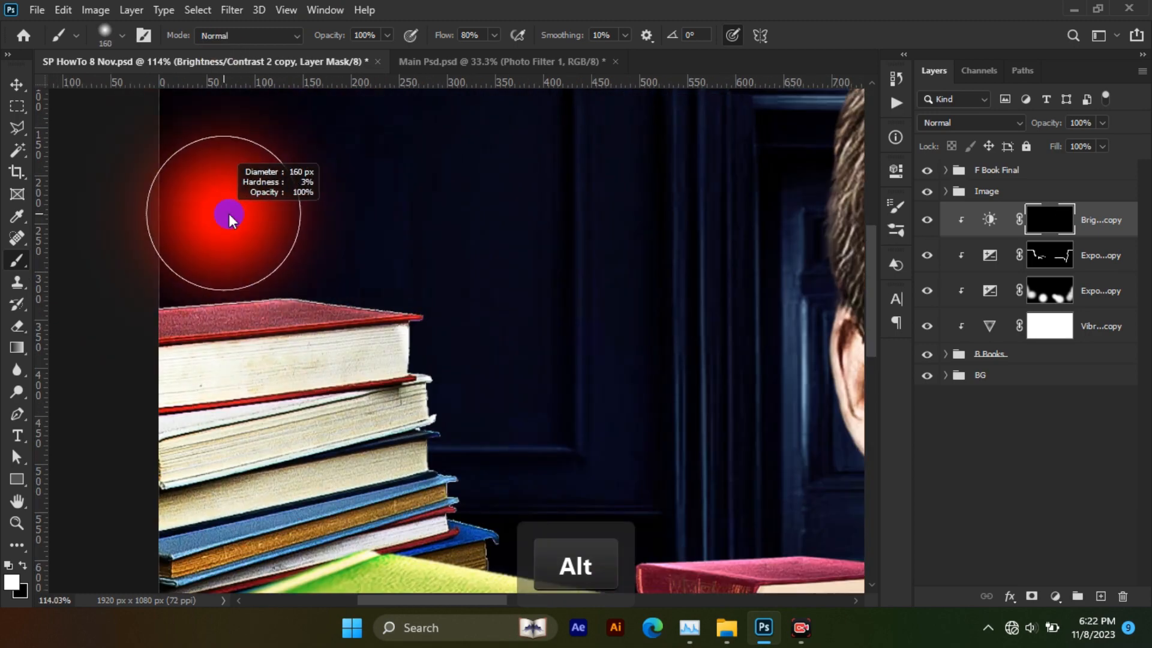
drag(252, 255, 384, 264)
scroll(456, 268, down, 4)
drag(546, 411, 653, 407)
drag(665, 409, 245, 253)
drag(540, 329, 671, 315)
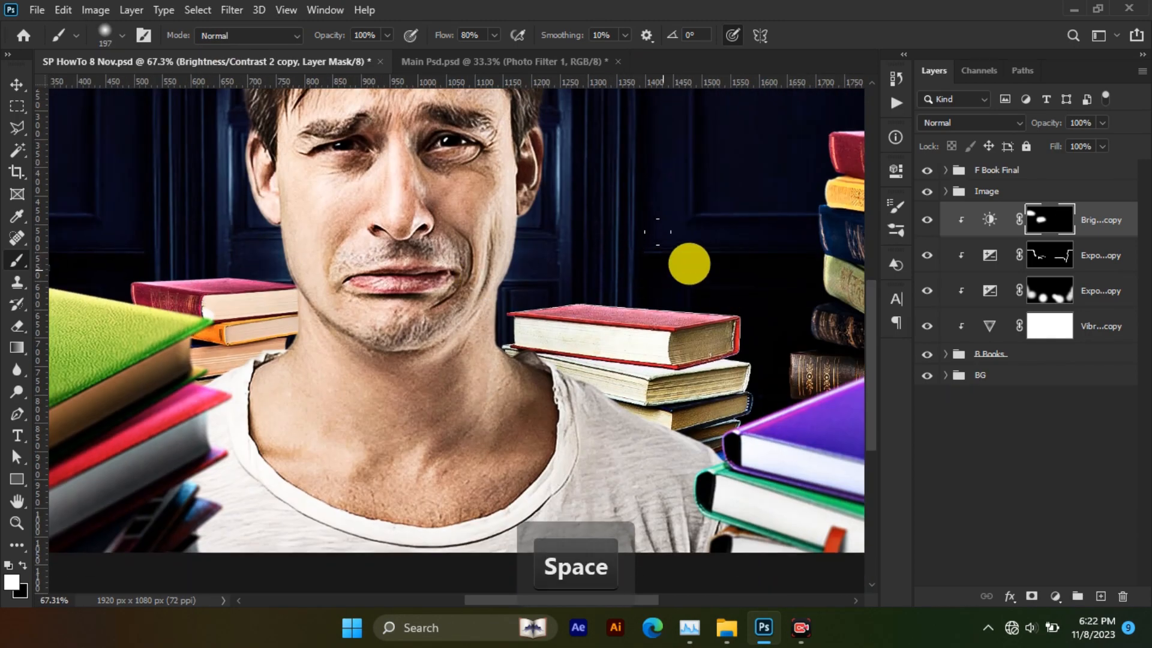
Brighten the back-right book stack with the 197 px white brush on the Brightness/Contrast 2 copy mask
drag(760, 267, 420, 272)
drag(458, 216, 440, 252)
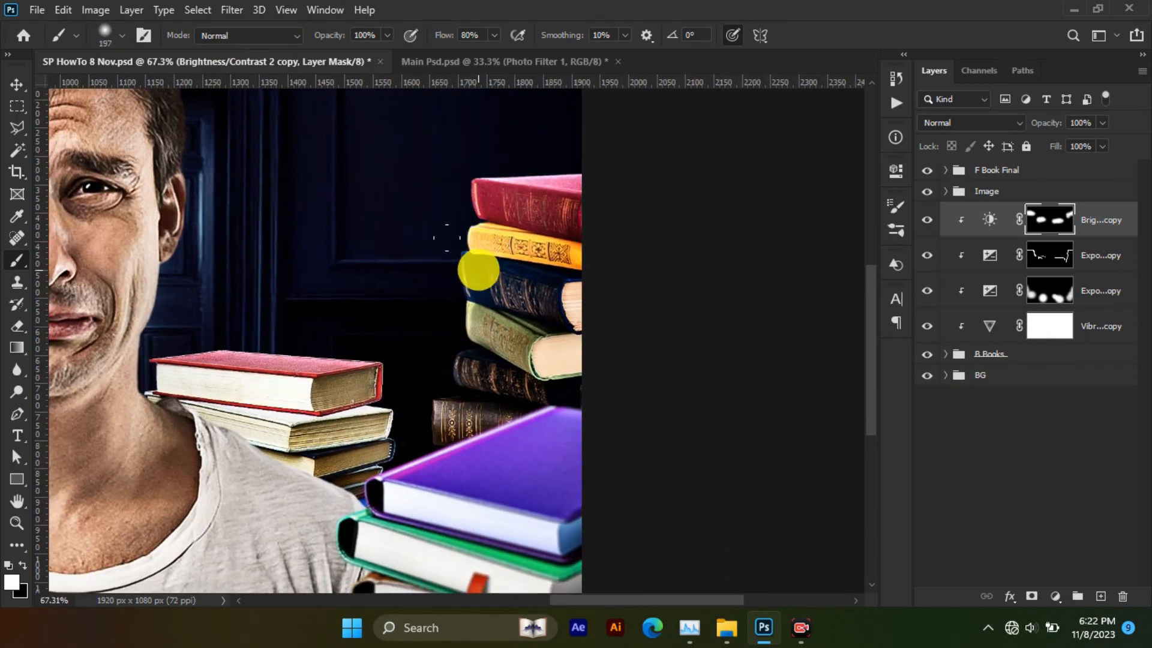
click(436, 409)
click(548, 257)
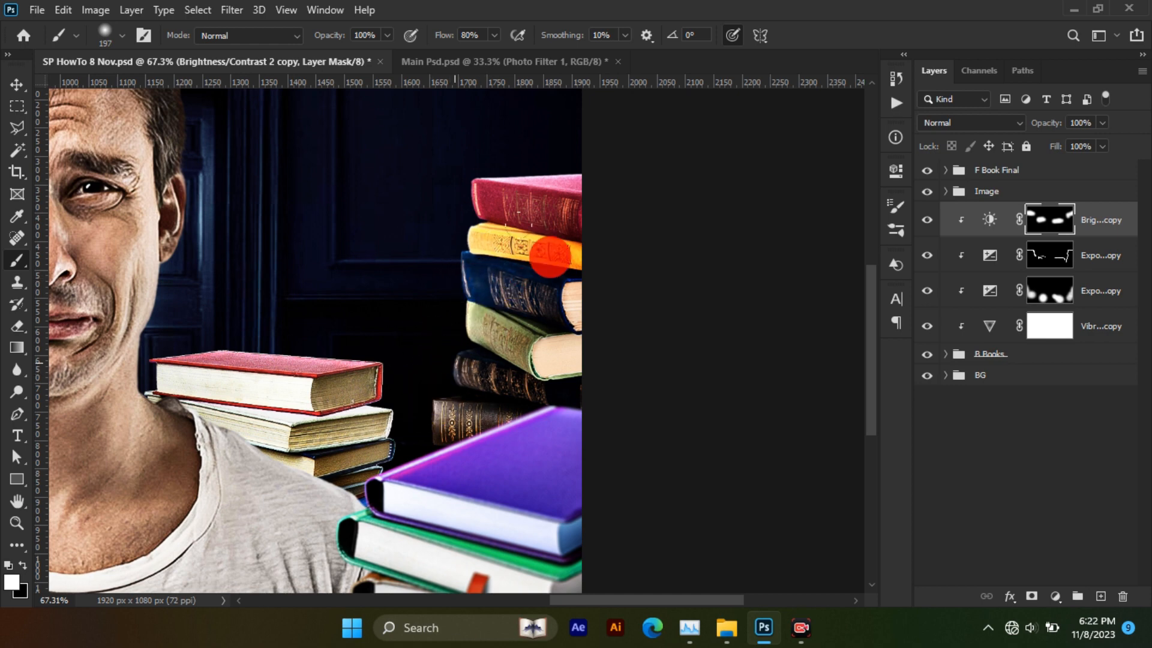
click(546, 177)
scroll(496, 250, down, 4)
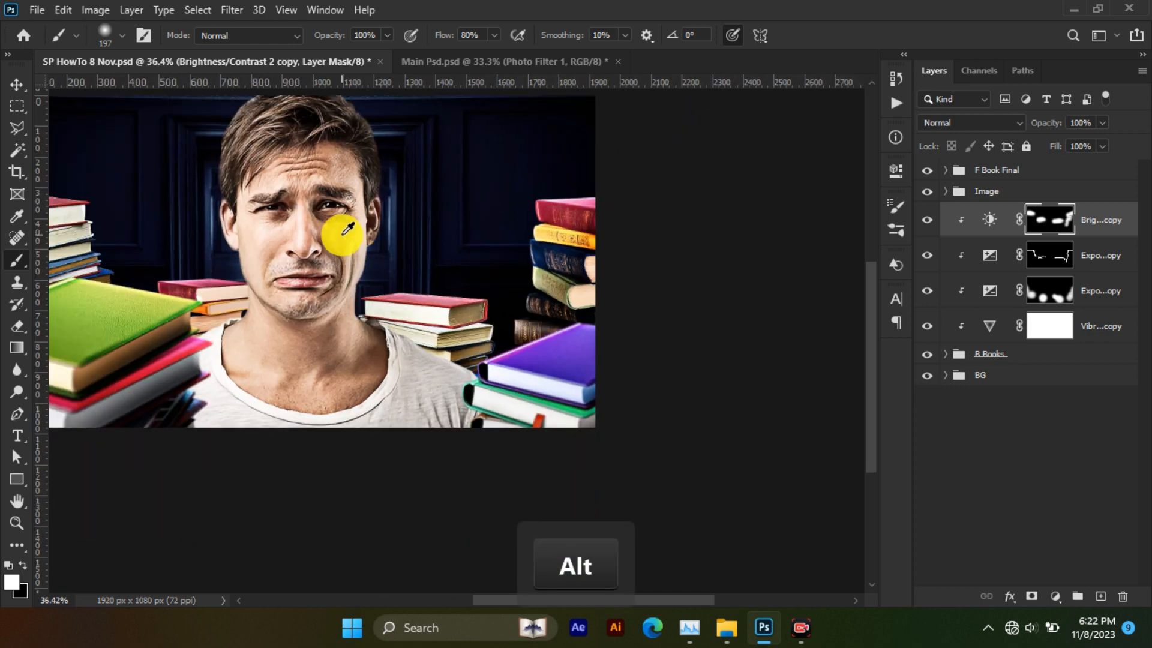
Group the B Books group and its four clipped adjustments as B Book Final, and save the document
drag(270, 213, 424, 246)
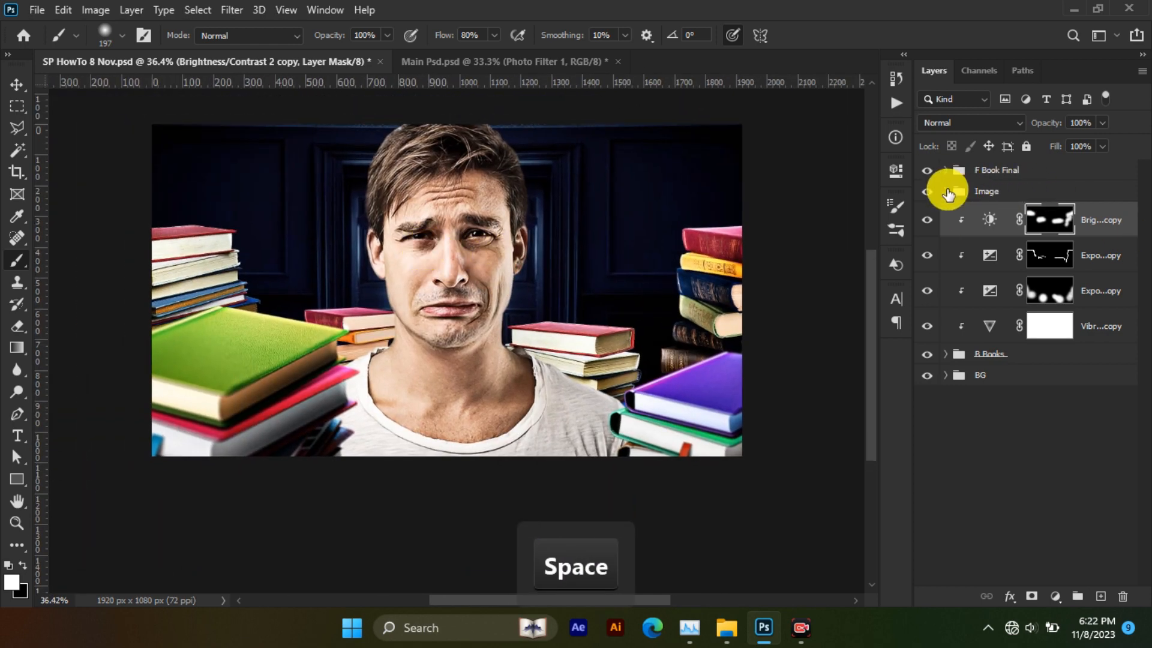
shift+click(1054, 360)
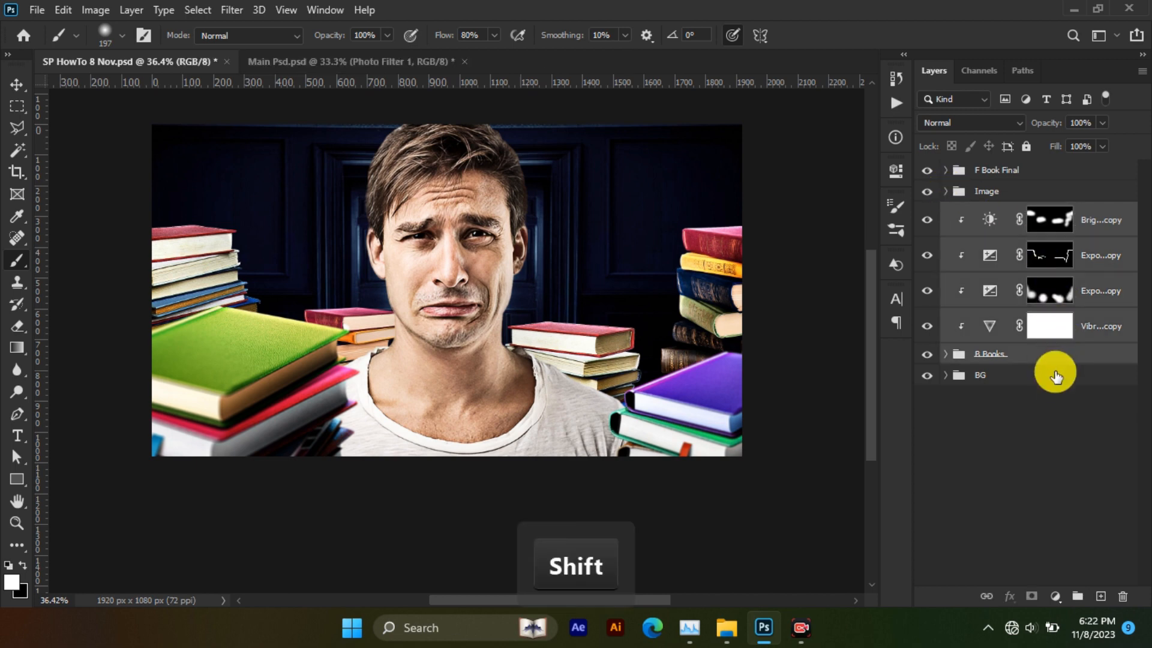
click(1082, 596)
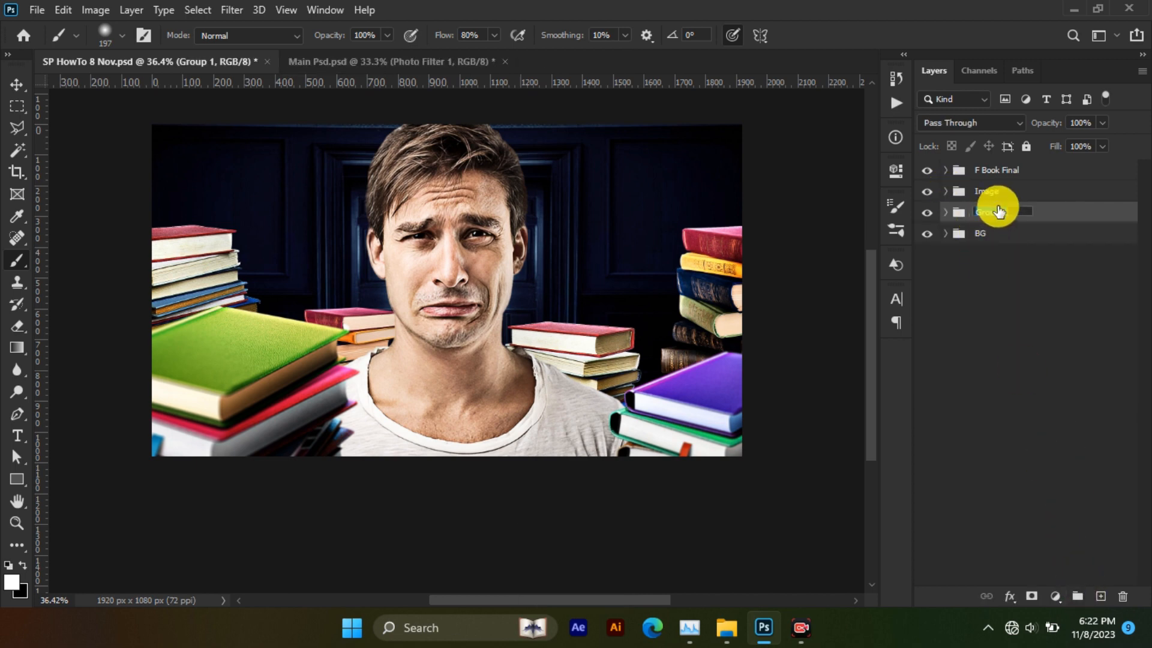
text(B Book Final)
click(1027, 283)
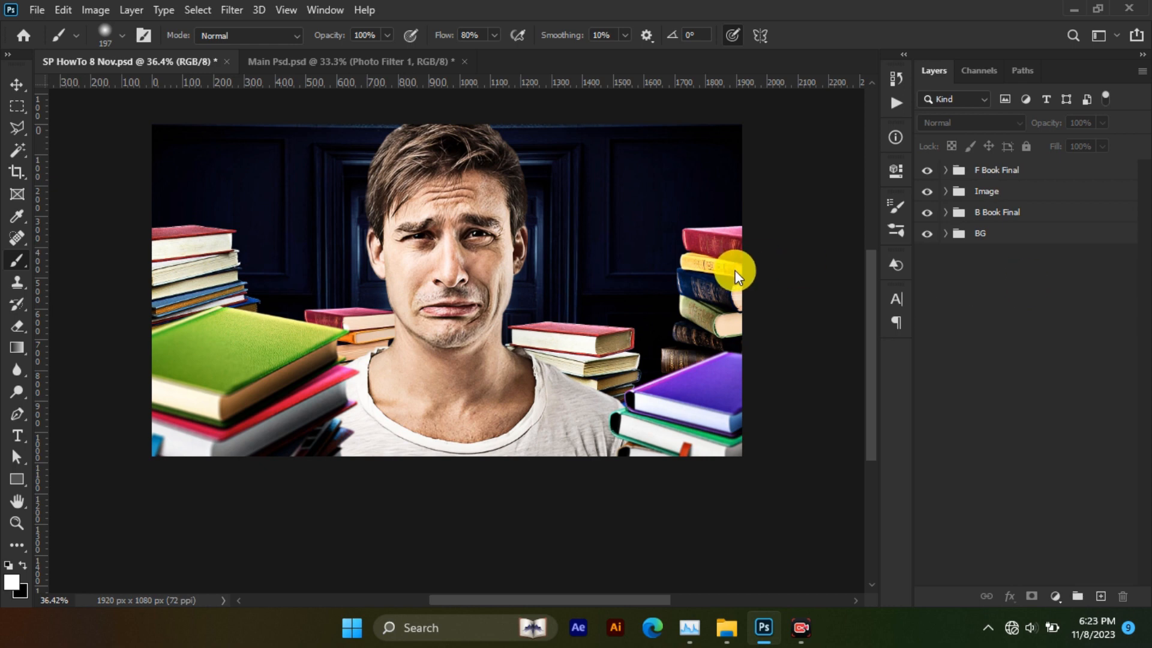
key(ctrl+s)
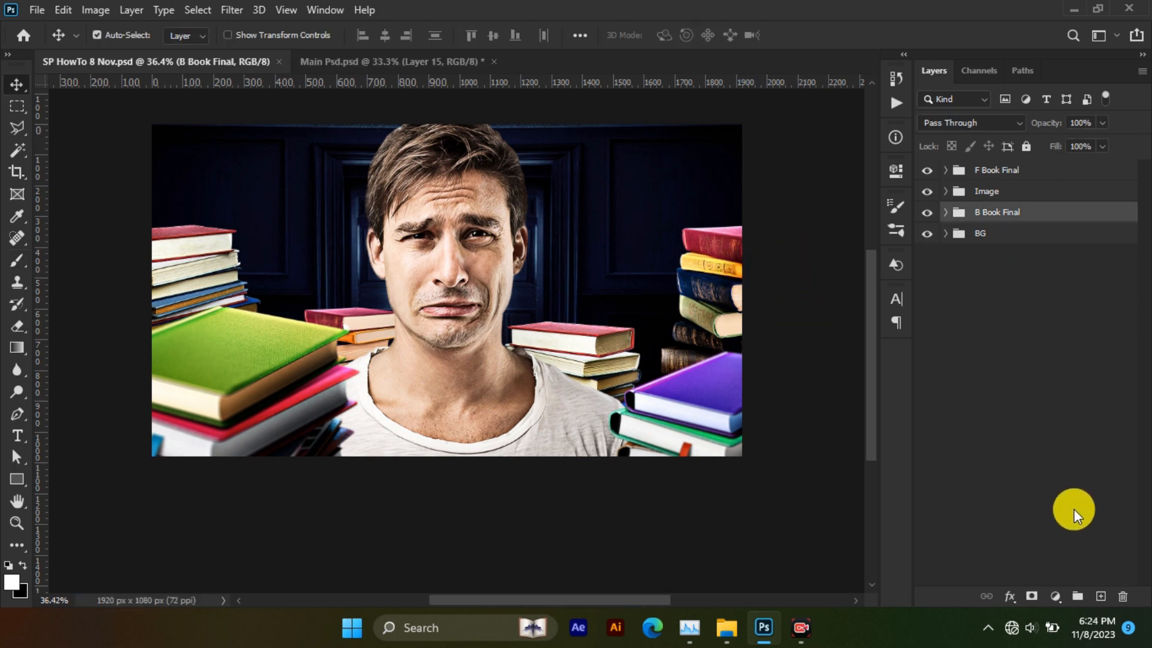
Create a new group above B Book Final and name it B Overlay
double_click(990, 213)
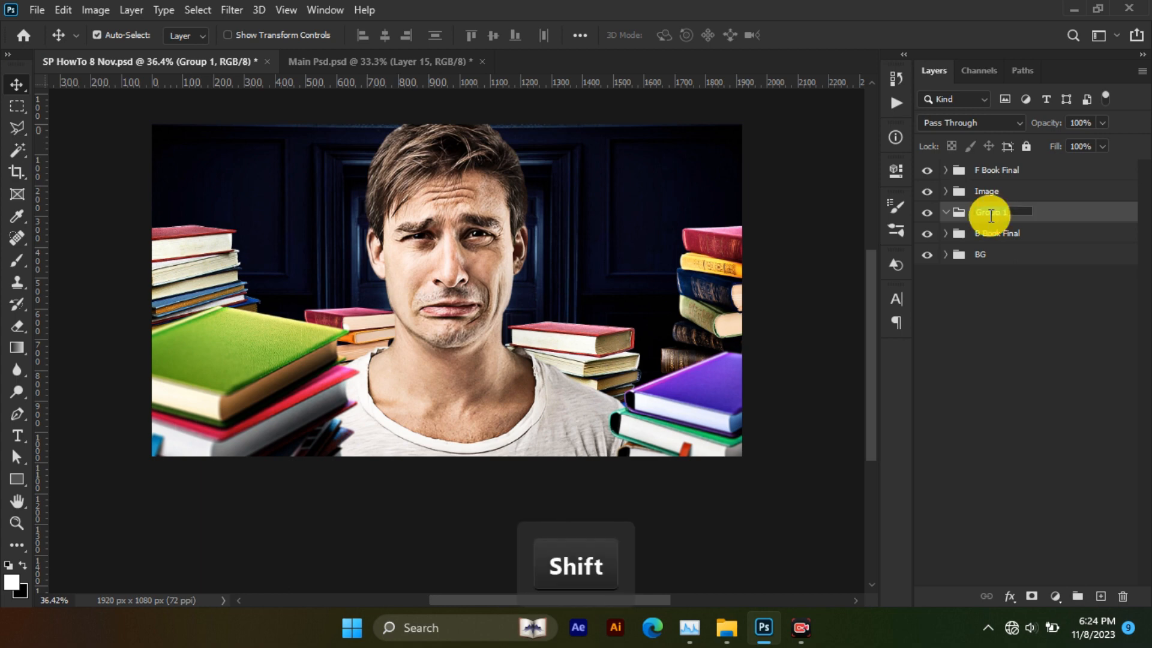
text(B Ov)
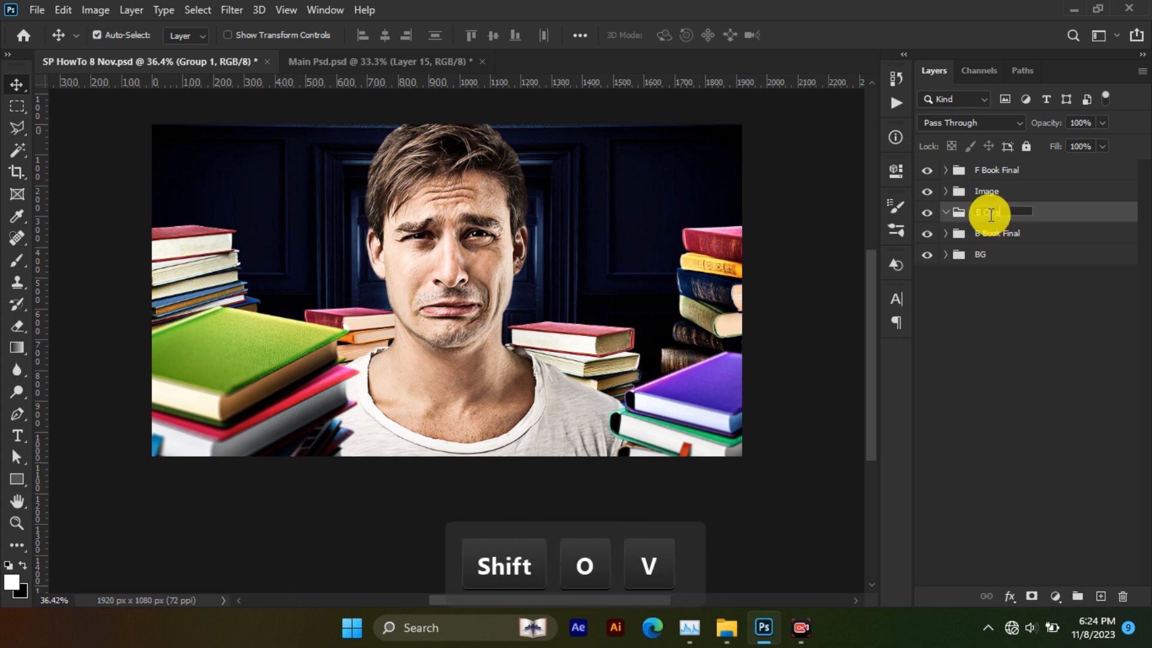
text(erlay)
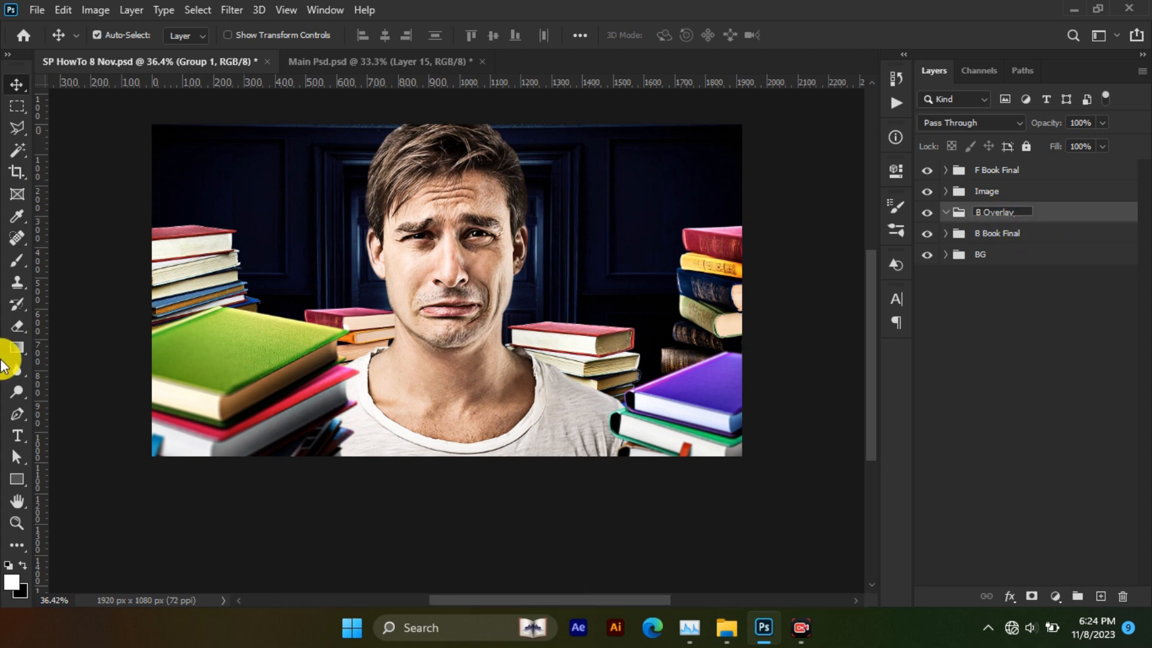
Add a new layer in the B Overlay group and test the CLOD 1 brush at 807 px, undoing the test stroke
click(17, 260)
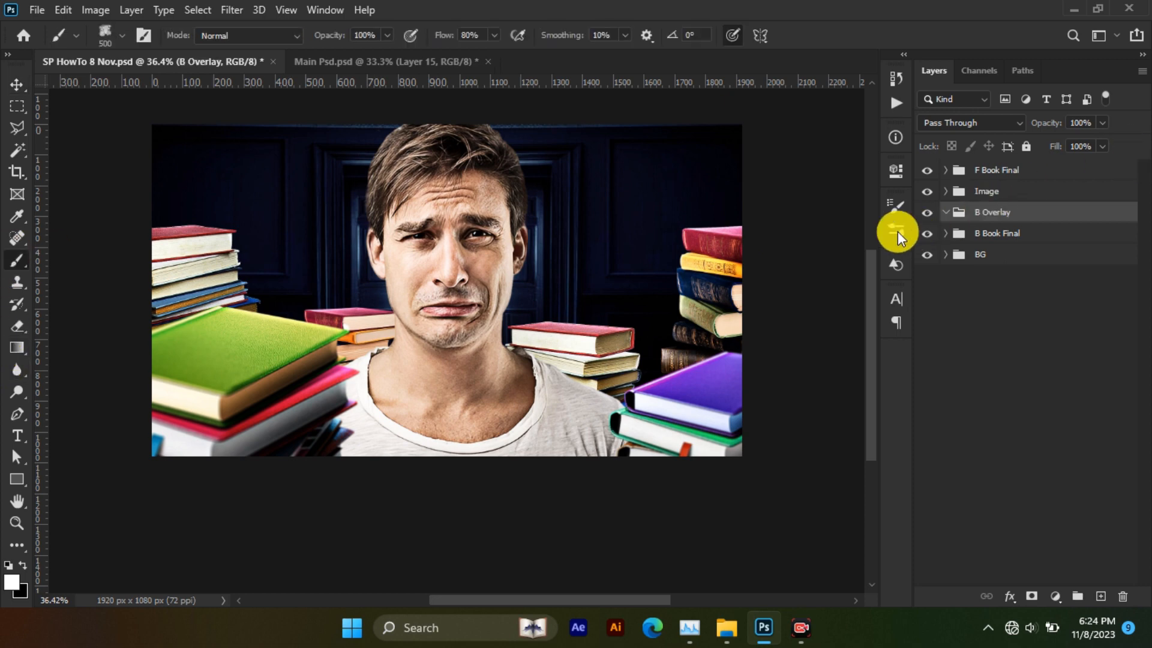
click(1100, 595)
click(891, 224)
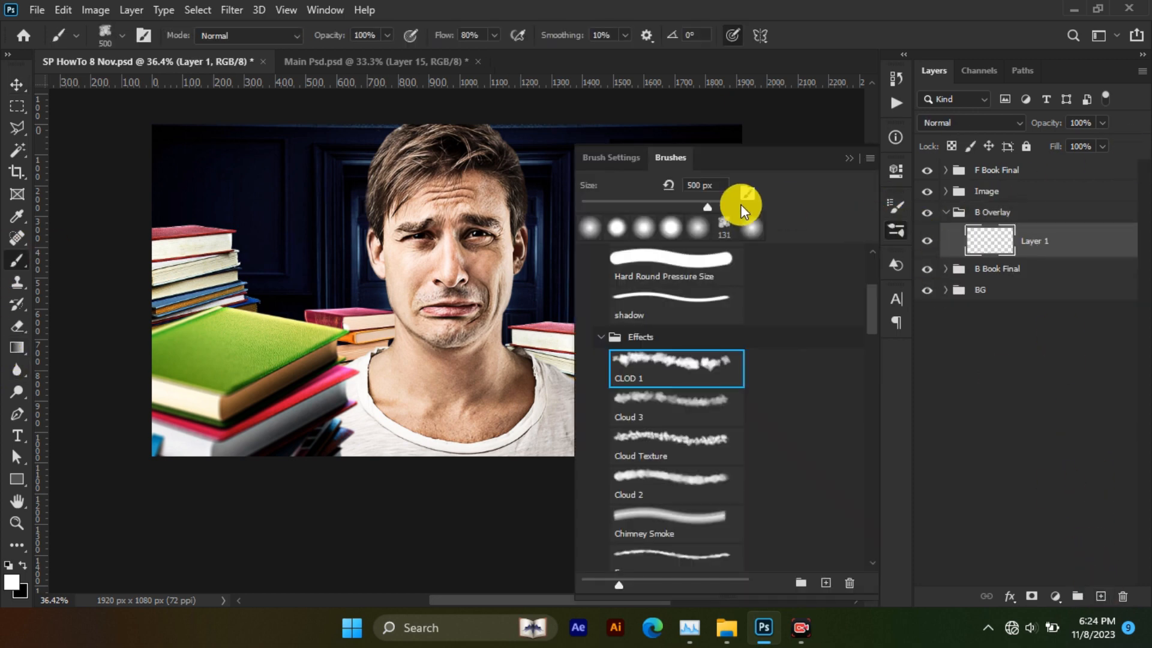
drag(360, 277, 377, 275)
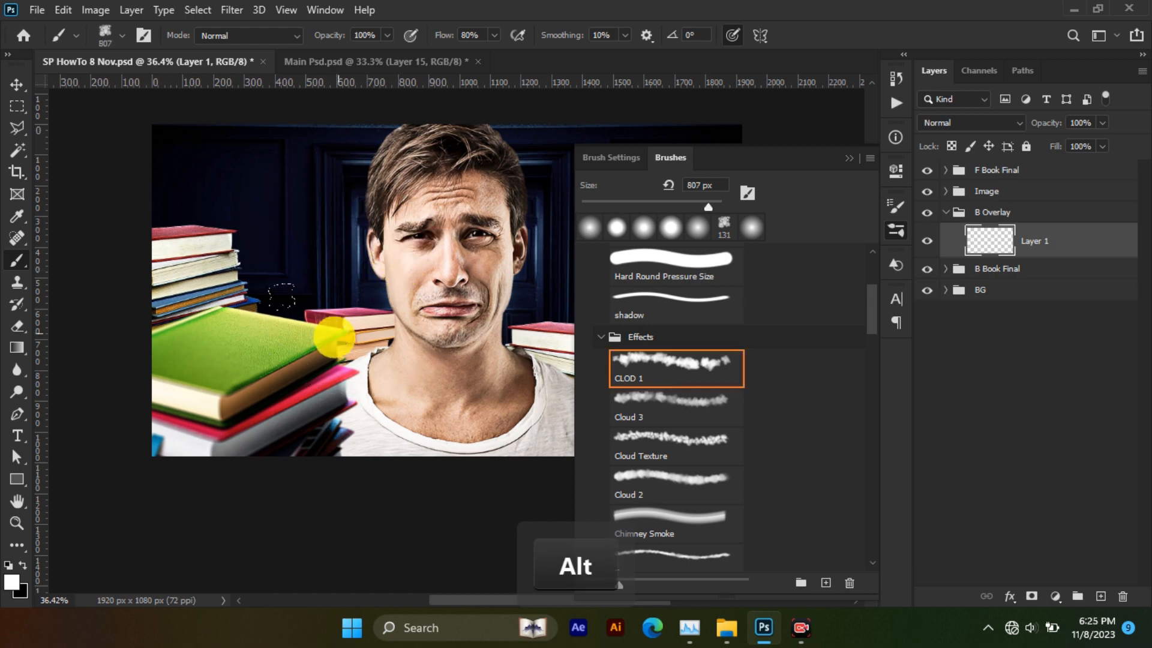
click(335, 202)
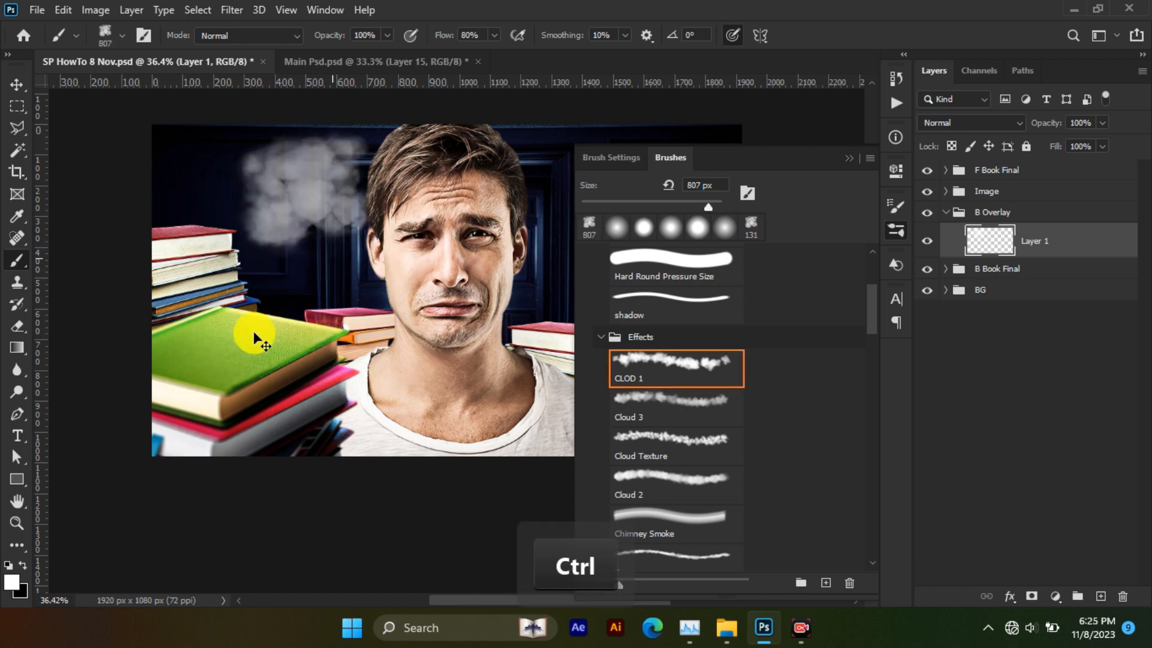
key(ctrl+z)
Set the foreground colour to red ff0000 and the brush flow to 62%
click(10, 585)
drag(749, 306, 797, 242)
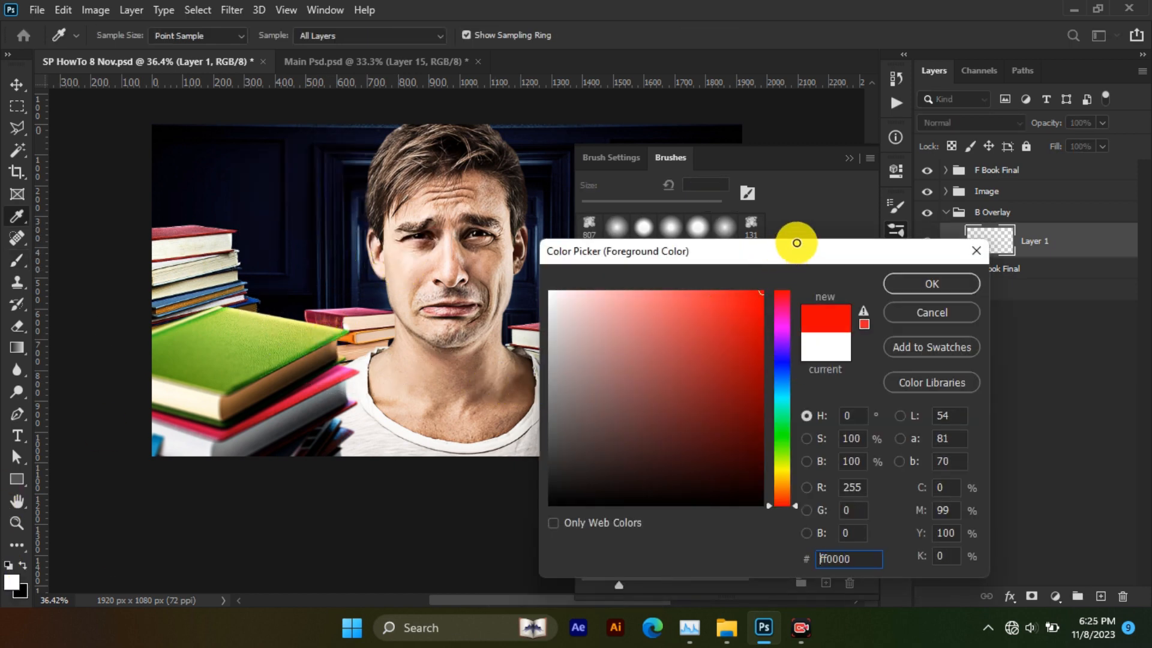
click(941, 286)
click(850, 158)
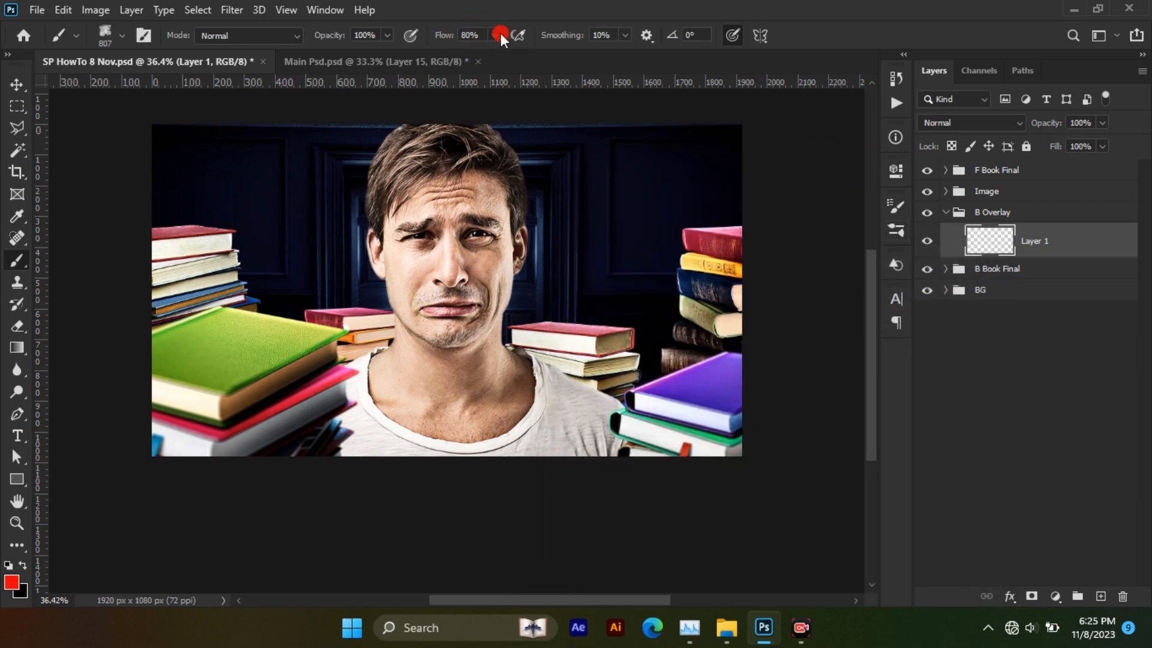
click(481, 53)
Paint red smoke on Layer 1 over the lower parts of the background book stacks with a 583 px cloud brush
scroll(252, 370, up, 1)
drag(286, 330, 220, 341)
click(232, 349)
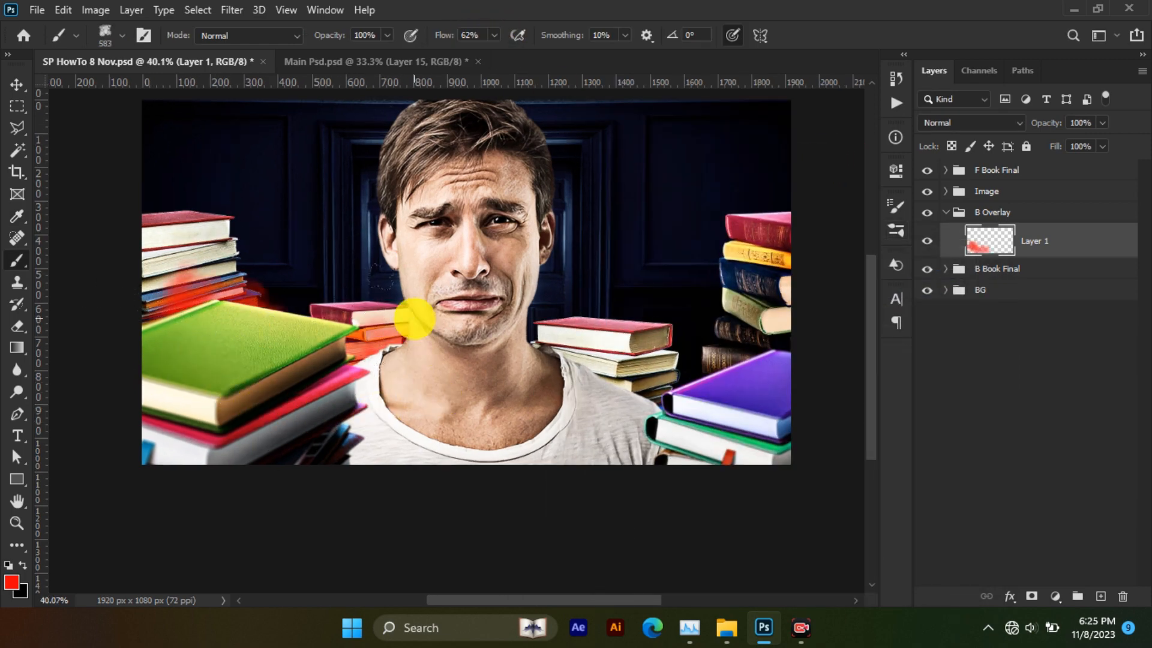
click(547, 384)
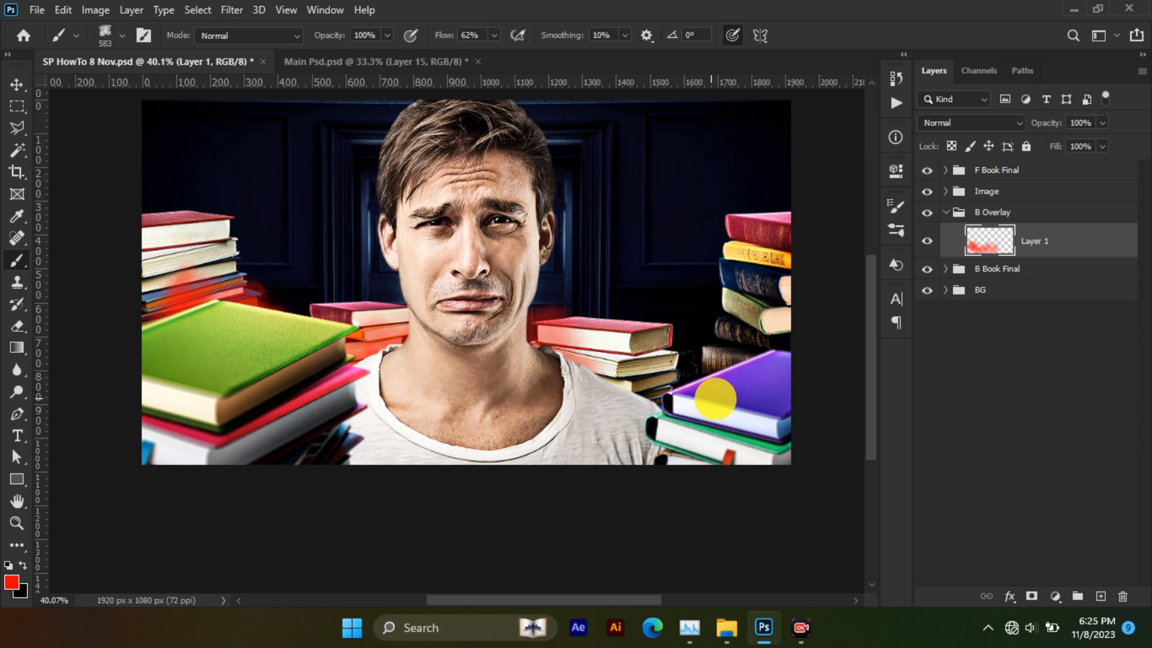
click(715, 398)
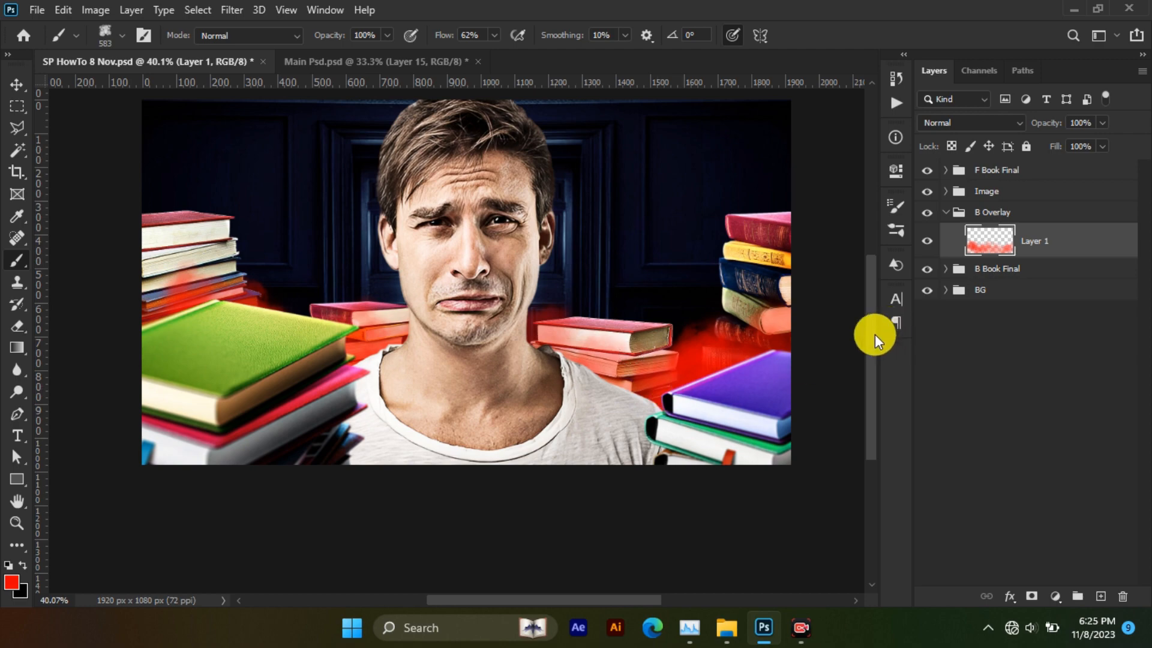
click(785, 337)
key(ctrl+z)
drag(821, 332, 783, 358)
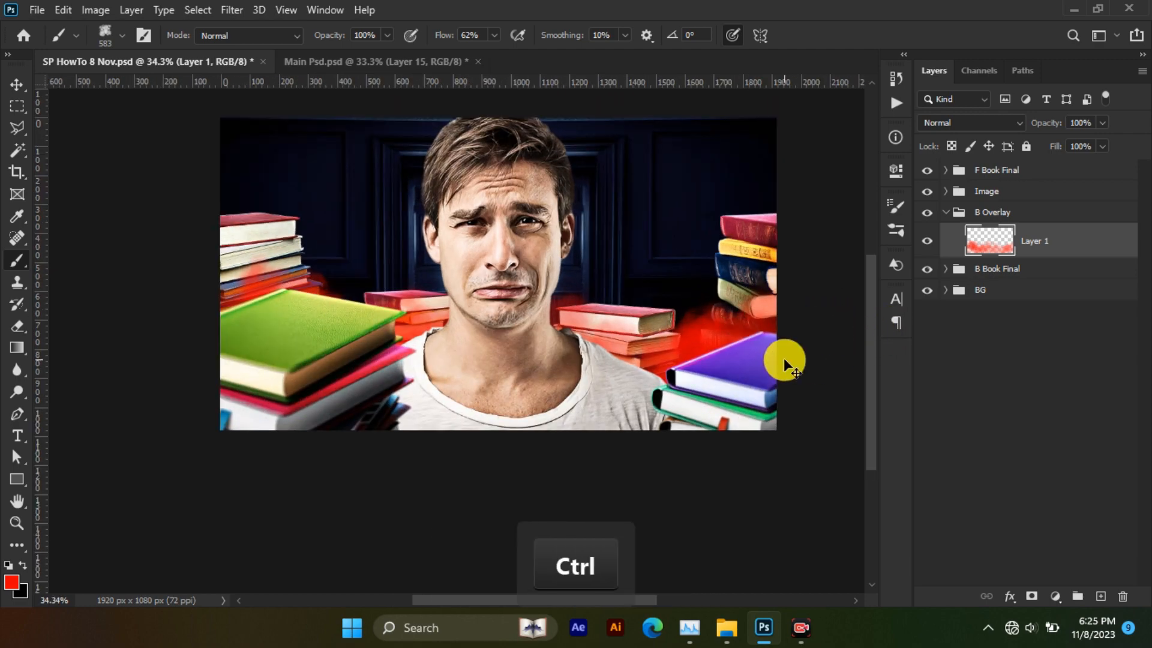
key(ctrl+z)
scroll(723, 347, up, 3)
key(ctrl+z)
Enlarge the cloud brush to 839 px and paint denser red smoke around the back-right and back-left book stacks on Layer 1
alt+right_click(710, 366)
click(722, 354)
click(514, 406)
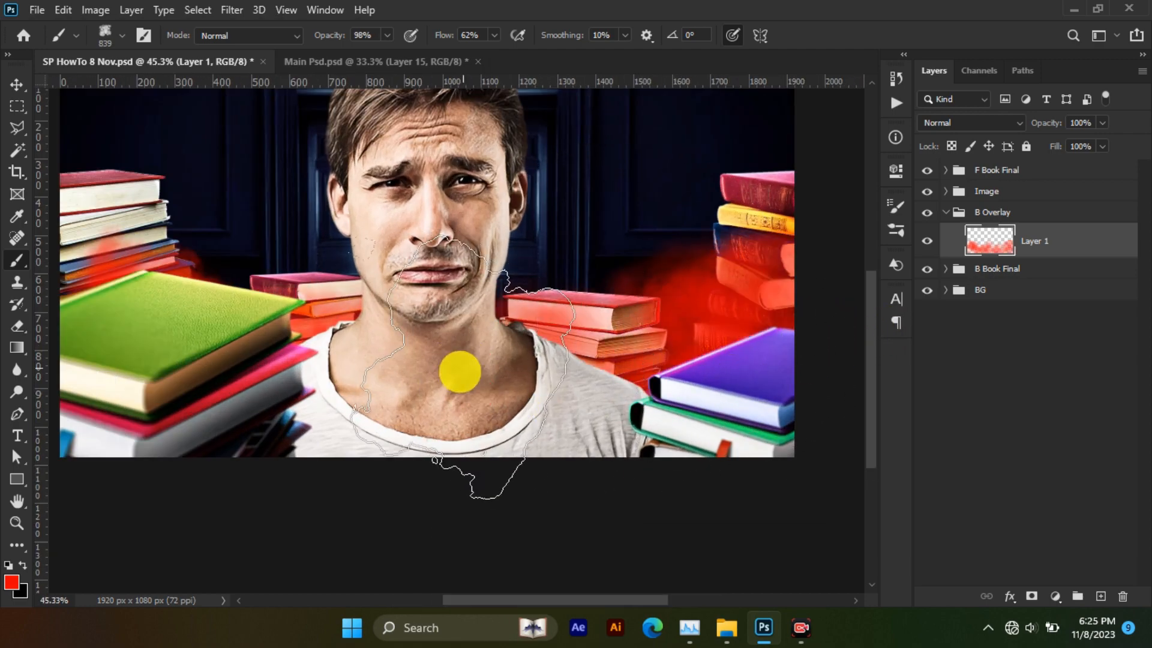
key(ctrl+z)
alt+scroll(479, 288, down, 2)
alt+scroll(482, 242, up, 2)
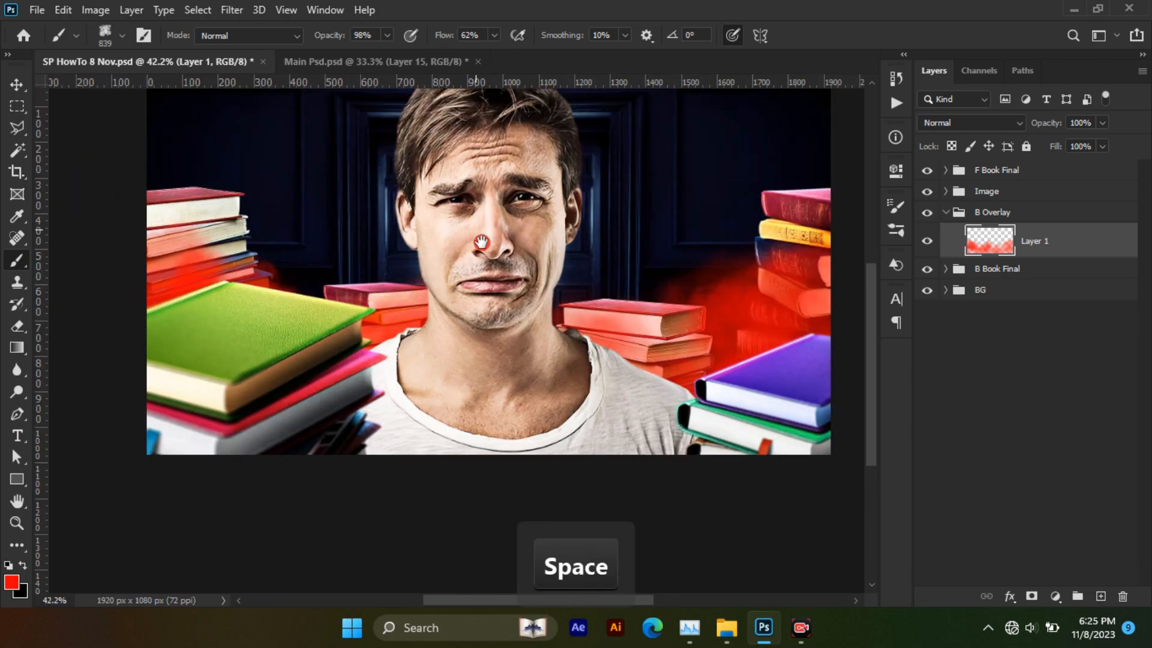
alt+scroll(314, 363, up, 3)
alt+scroll(647, 205, down, 5)
alt+scroll(651, 207, up, 2)
alt+scroll(674, 216, down, 4)
alt+scroll(674, 216, up, 3)
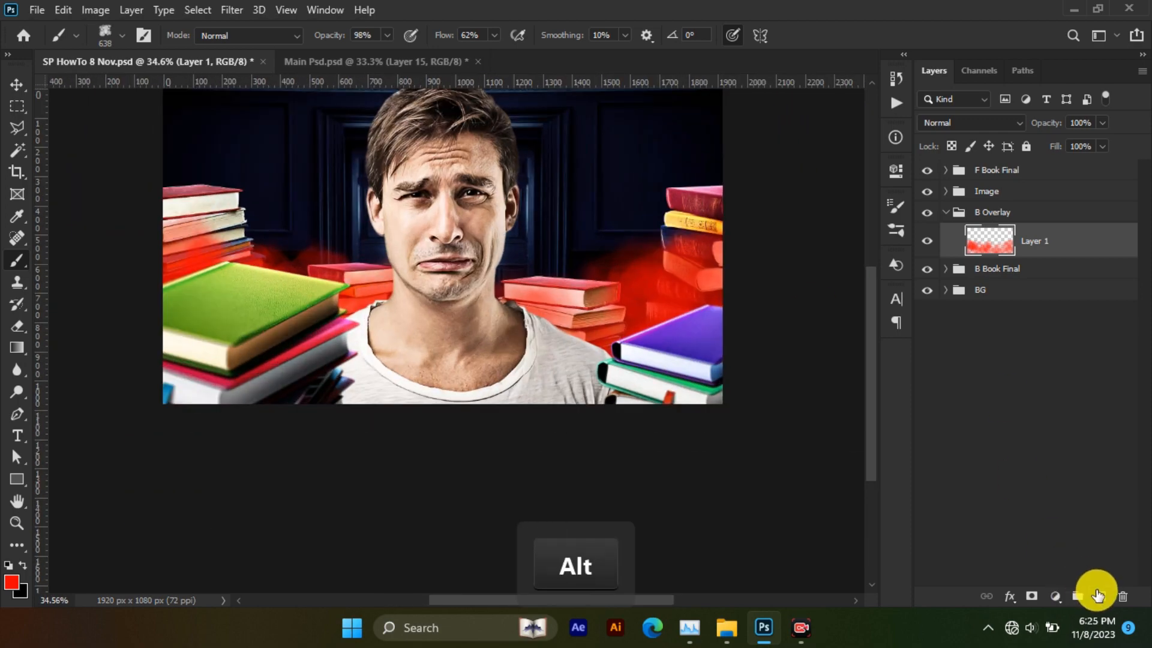
Add a layer mask to Layer 1 and thin the red smoke near the back-right stack with black
click(1031, 596)
key(x)
Switch to Main Psd.psd, toggle Layer 15's visibility to examine its smoke effect, and return to the SP HowTo 8 Nov.psd document
key(ctrl+Tab)
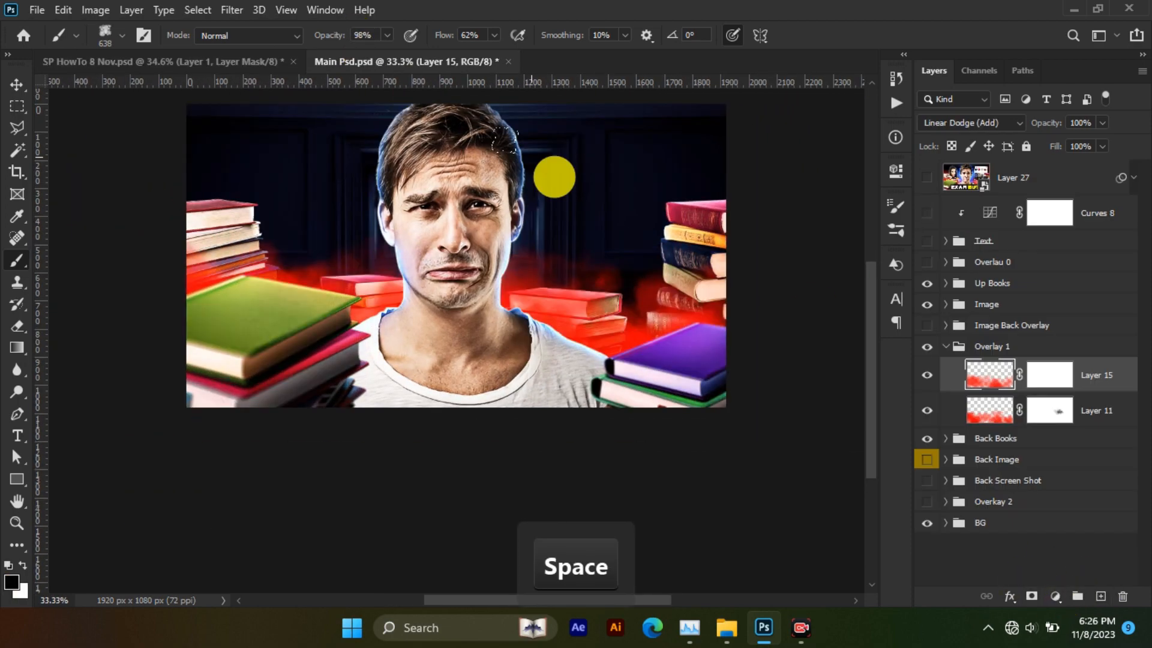
click(925, 375)
click(925, 375)
key(ctrl+Tab)
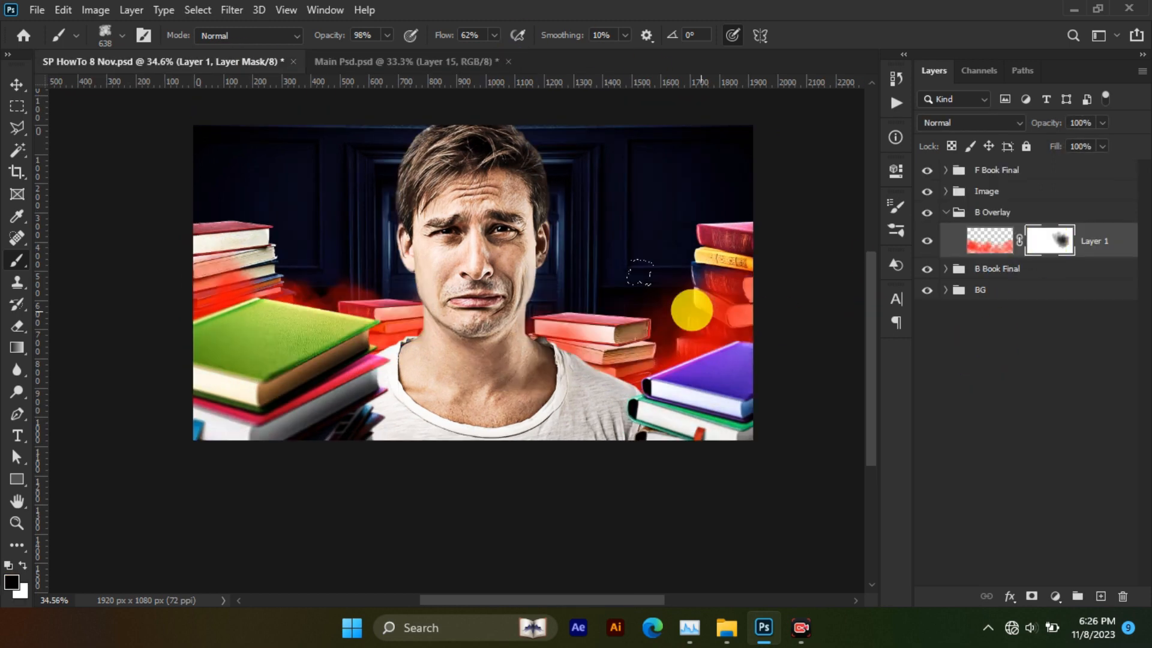
Add a Linear Dodge (Add) layer above Layer 1 and paint glowing red smoke behind the man with a 638 px cloud brush
click(1100, 595)
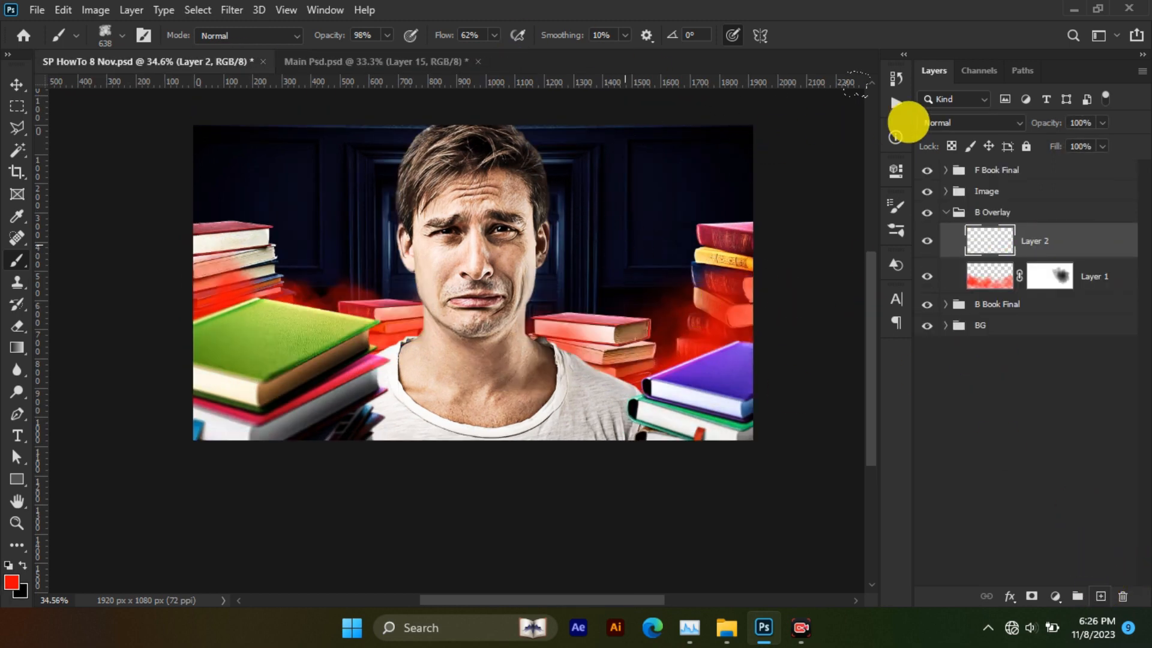
click(949, 123)
click(964, 264)
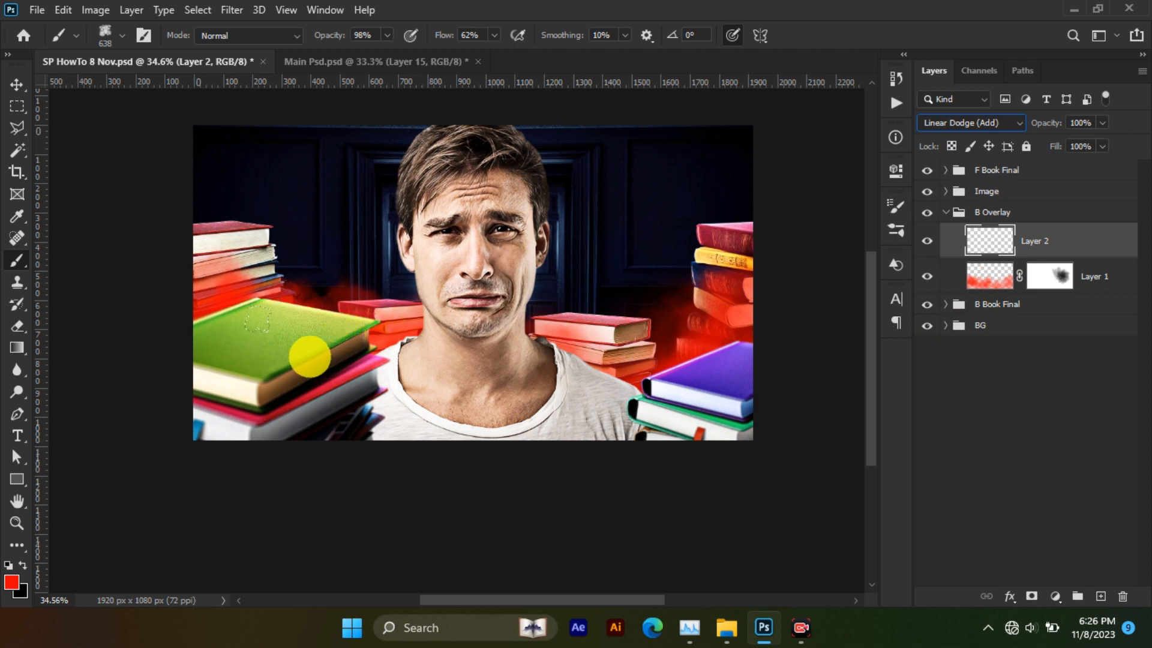
mouse_move(316, 335)
mouse_down()
mouse_move(427, 365)
mouse_move(539, 372)
mouse_up()
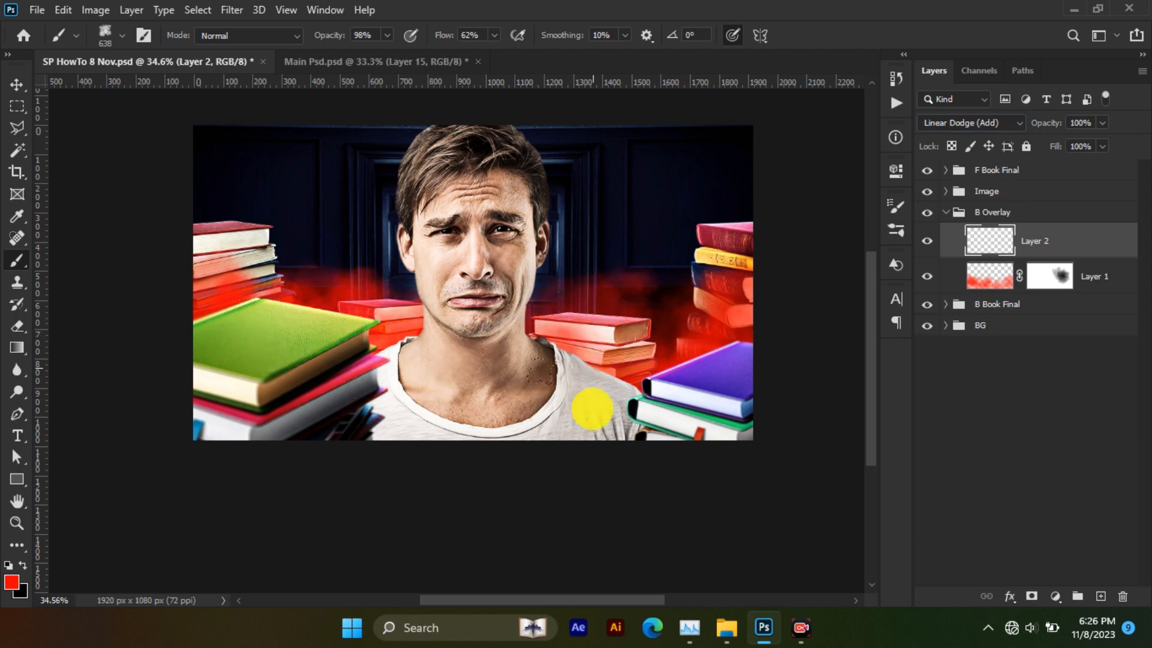
scroll(552, 192, down, 3)
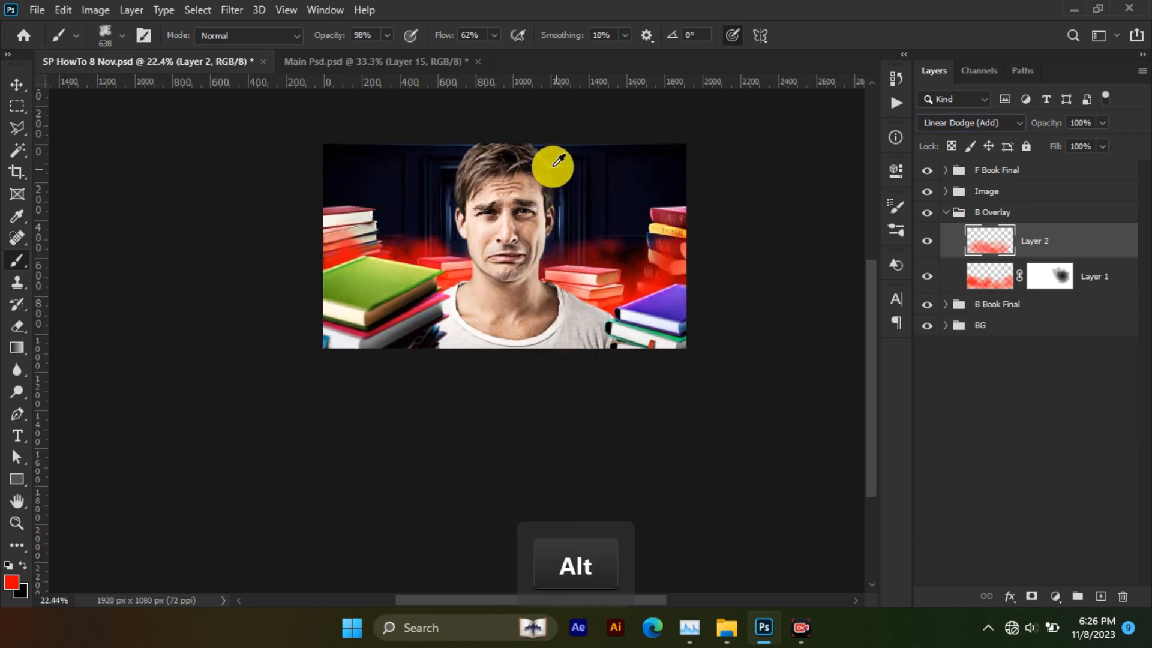
scroll(550, 160, up, 4)
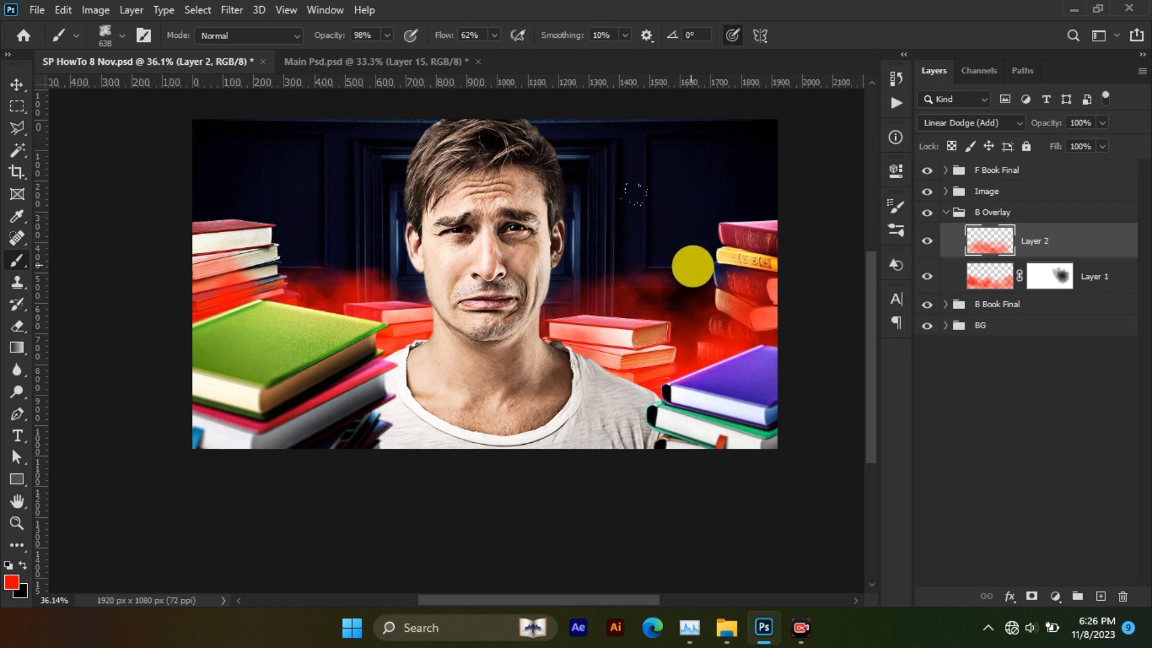
Undo the last smoke strokes on Layer 2 and, with Layer 1 hidden, repaint red smoke behind the back book stacks on both sides
key(ctrl+z)
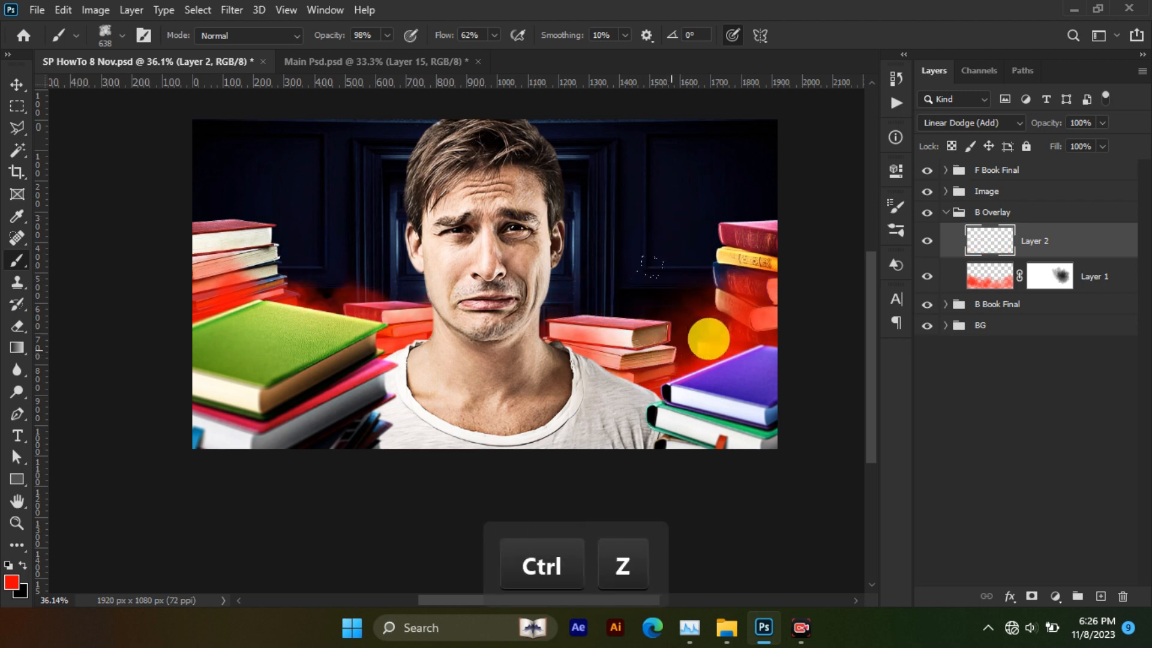
click(515, 372)
click(517, 349)
click(469, 357)
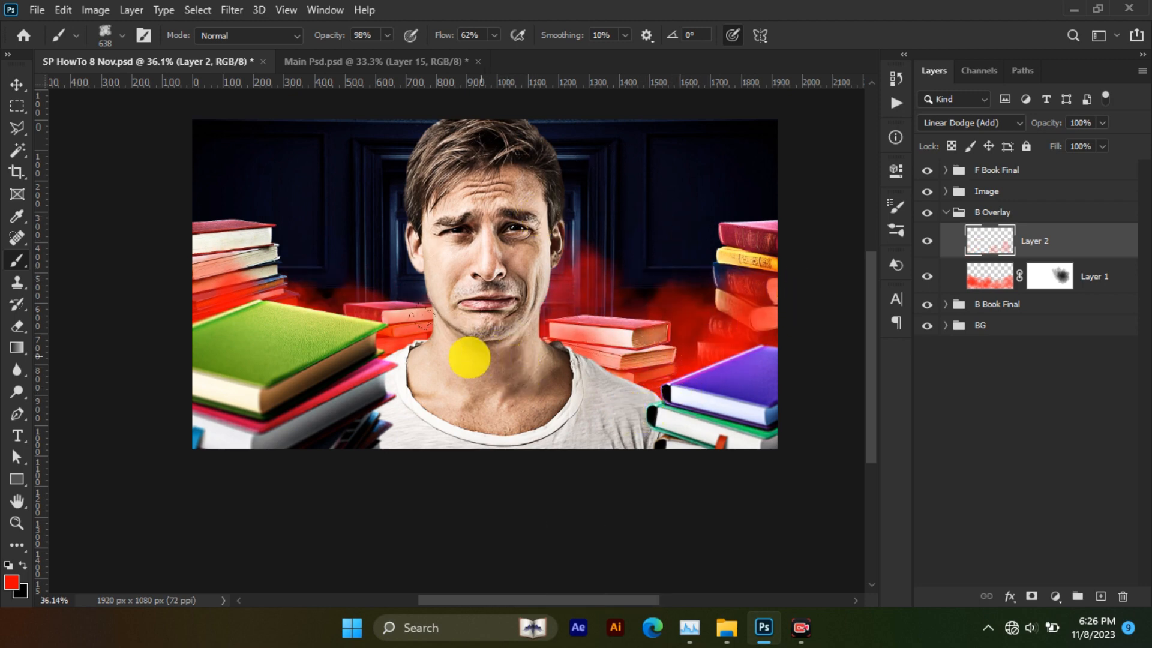
key(ctrl+z)
click(926, 241)
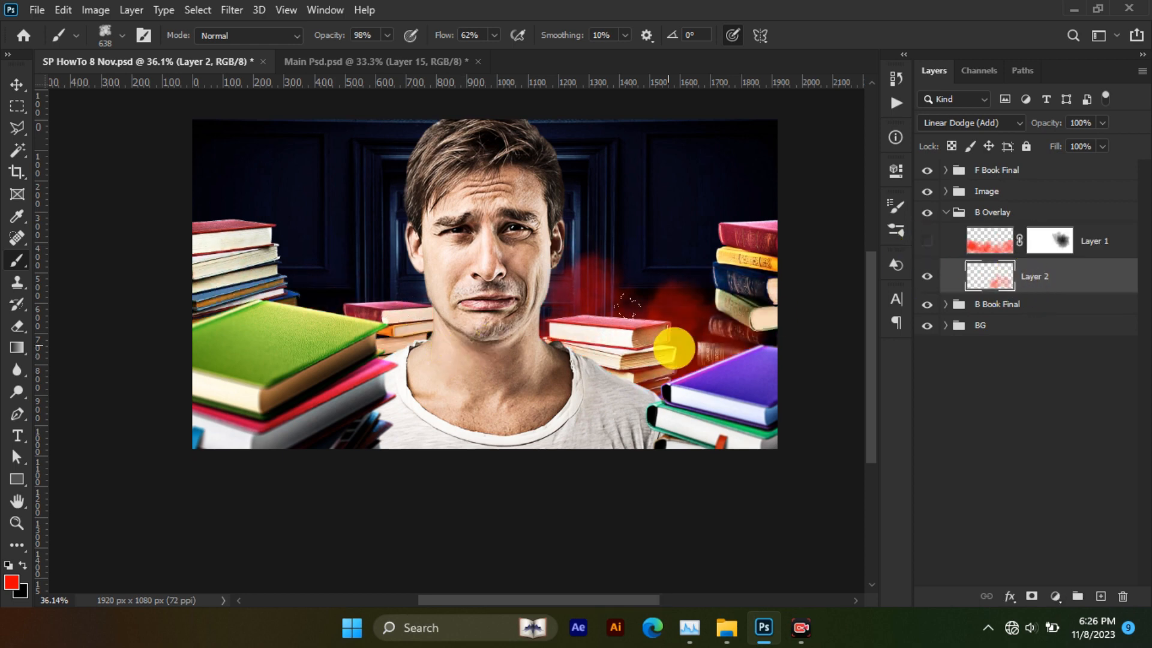
click(320, 350)
click(776, 367)
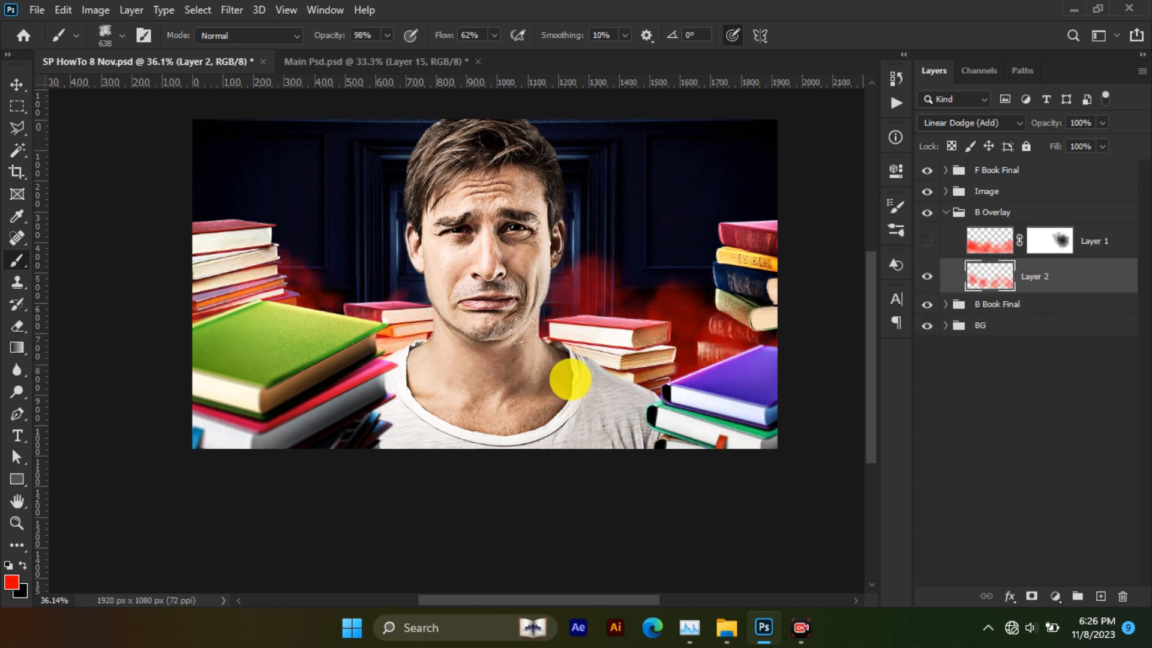
Add a layer mask to Layer 2, thin the upper smoke on both sides with a 267 px black brush, and show Layer 1 again
click(1031, 595)
click(603, 236)
click(753, 242)
click(926, 241)
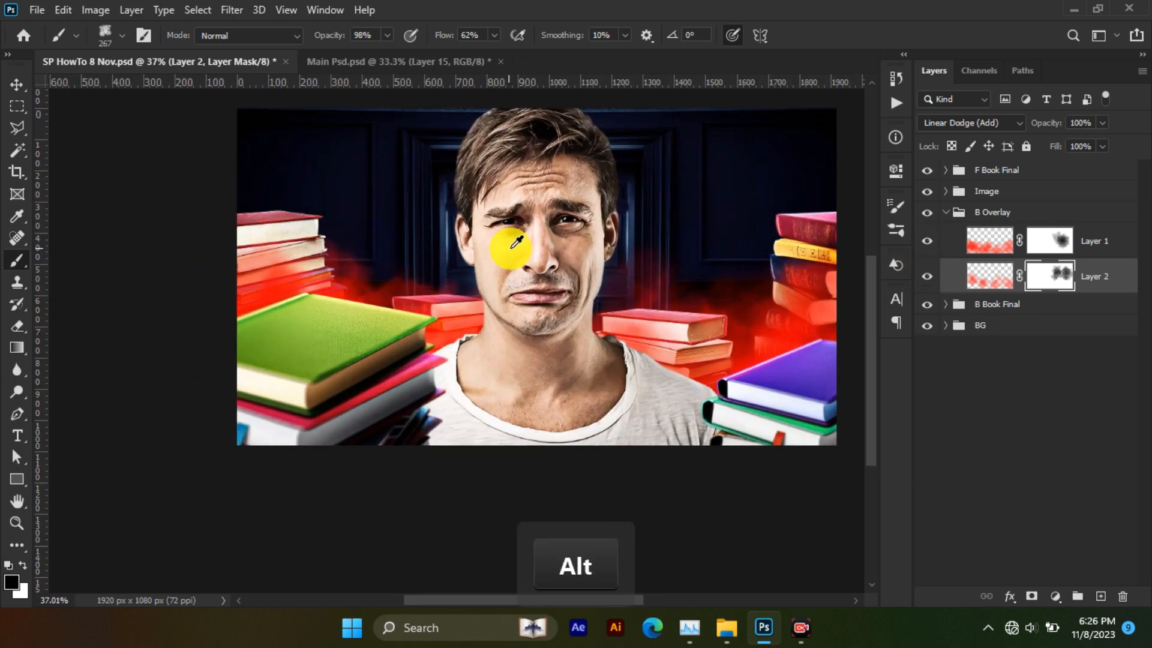
scroll(511, 247, down, 2)
drag(564, 224, 566, 236)
Toggle the visibility of Layer 1 and Layer 2 to compare their smoke, and collapse the B Overlay group
click(997, 246)
click(989, 212)
click(925, 241)
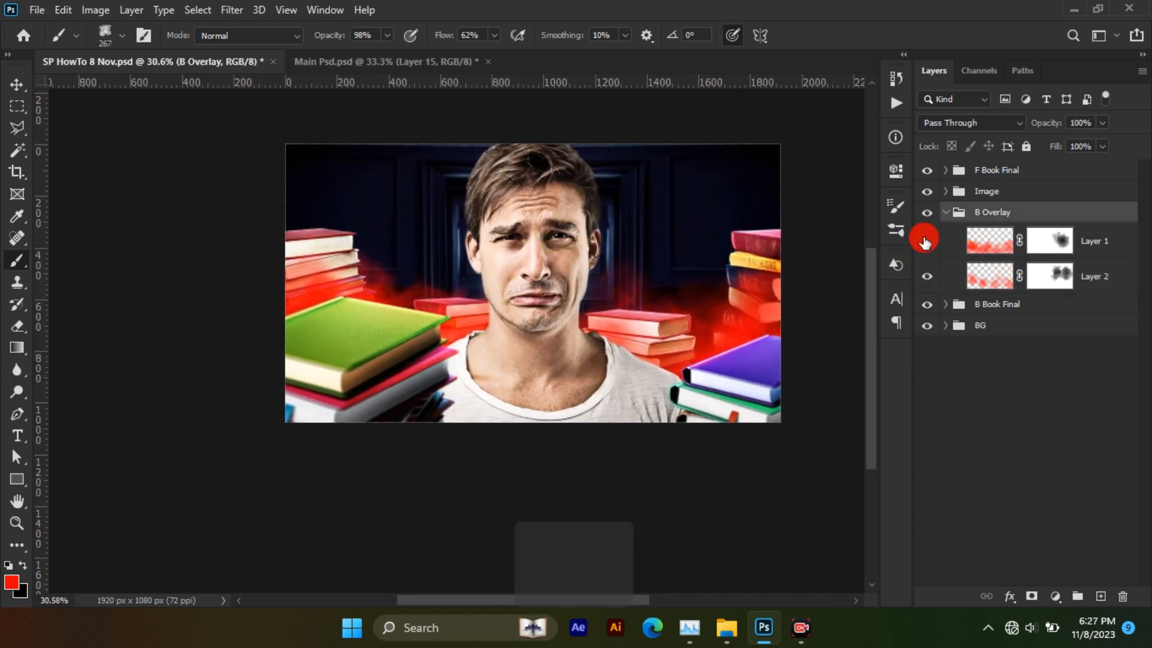
click(924, 273)
click(927, 275)
click(923, 241)
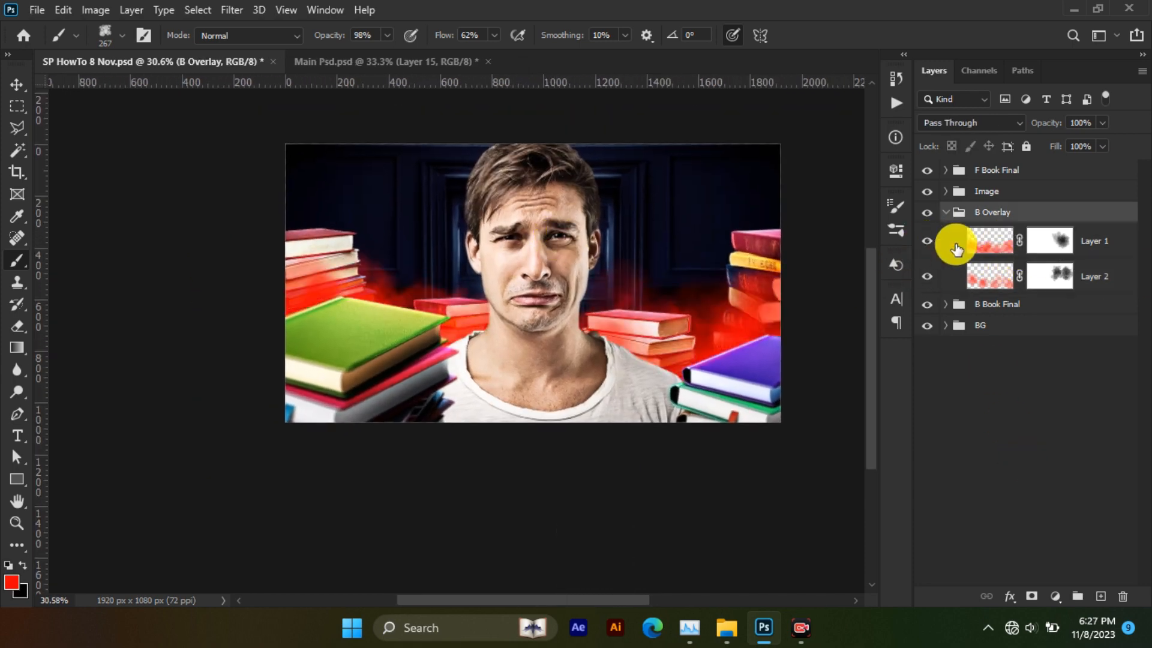
click(951, 245)
click(948, 214)
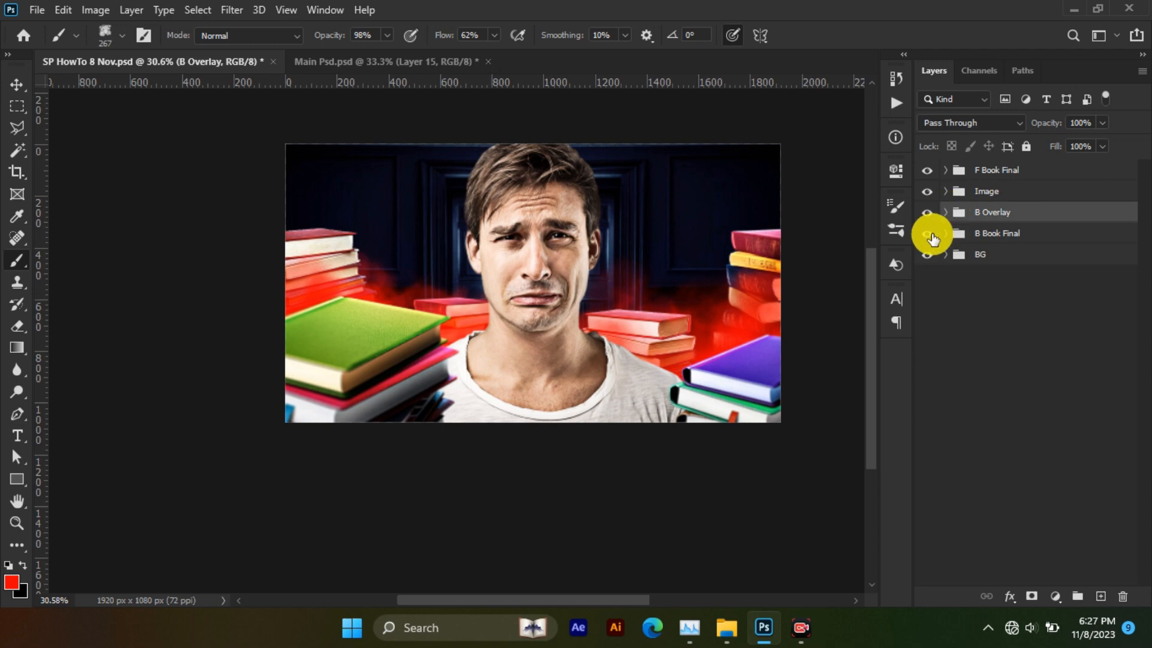
Select the BG group, examine the layer groups in Main Psd.psd, and return to the SP HowTo 8 Nov.psd document
click(993, 238)
click(987, 257)
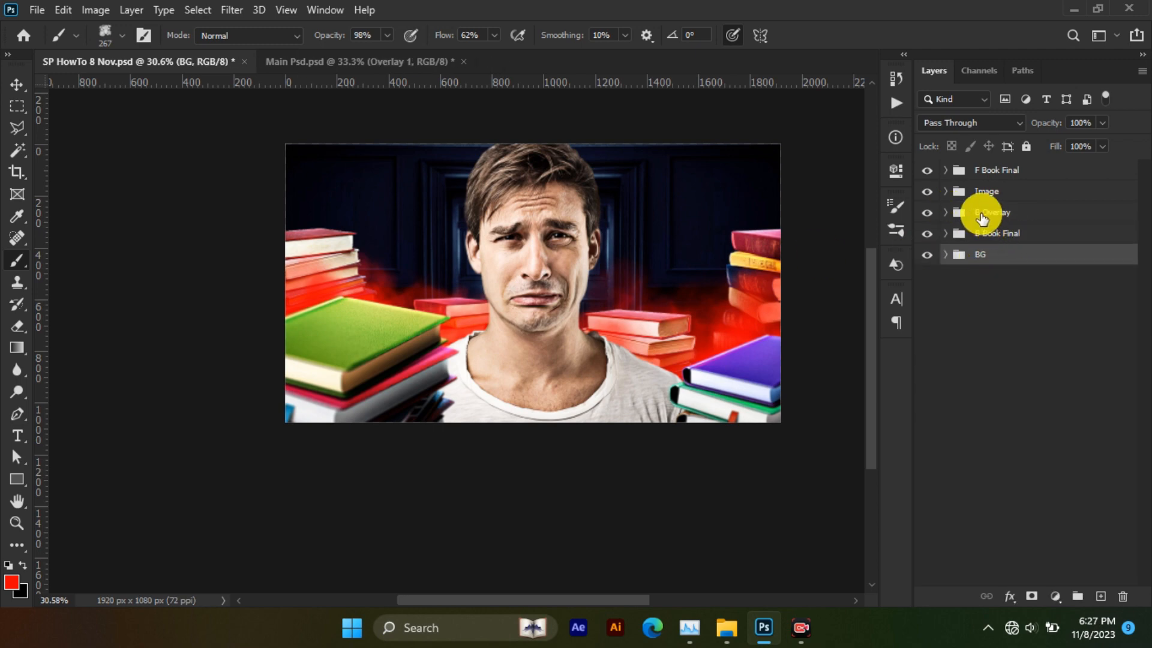
click(295, 62)
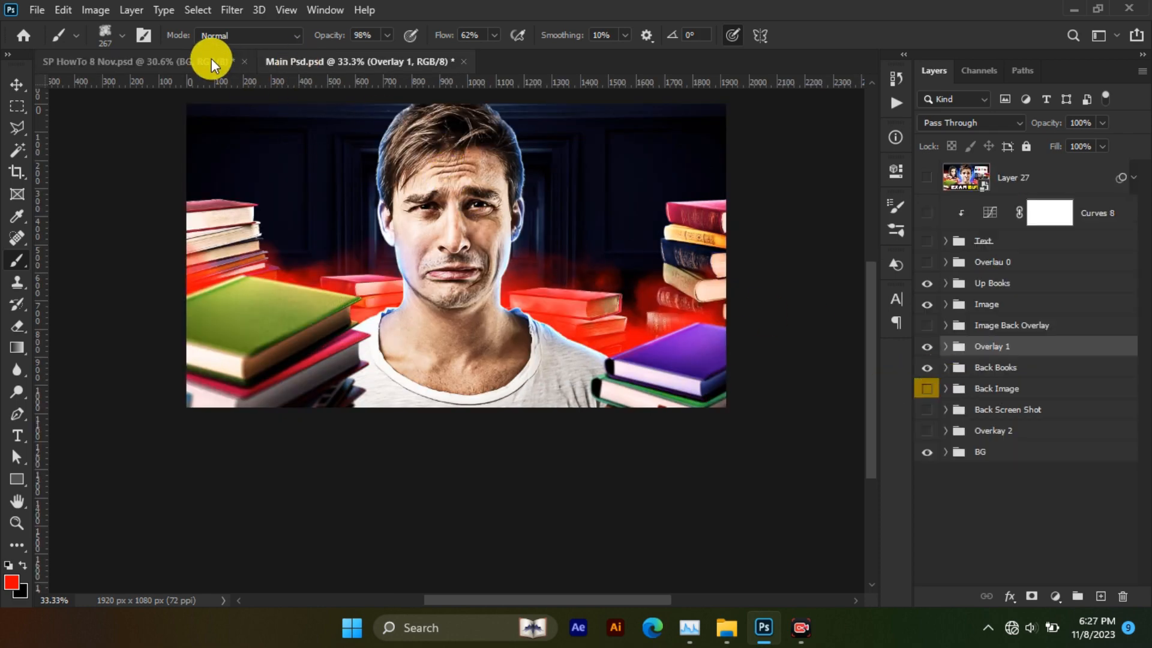
click(211, 64)
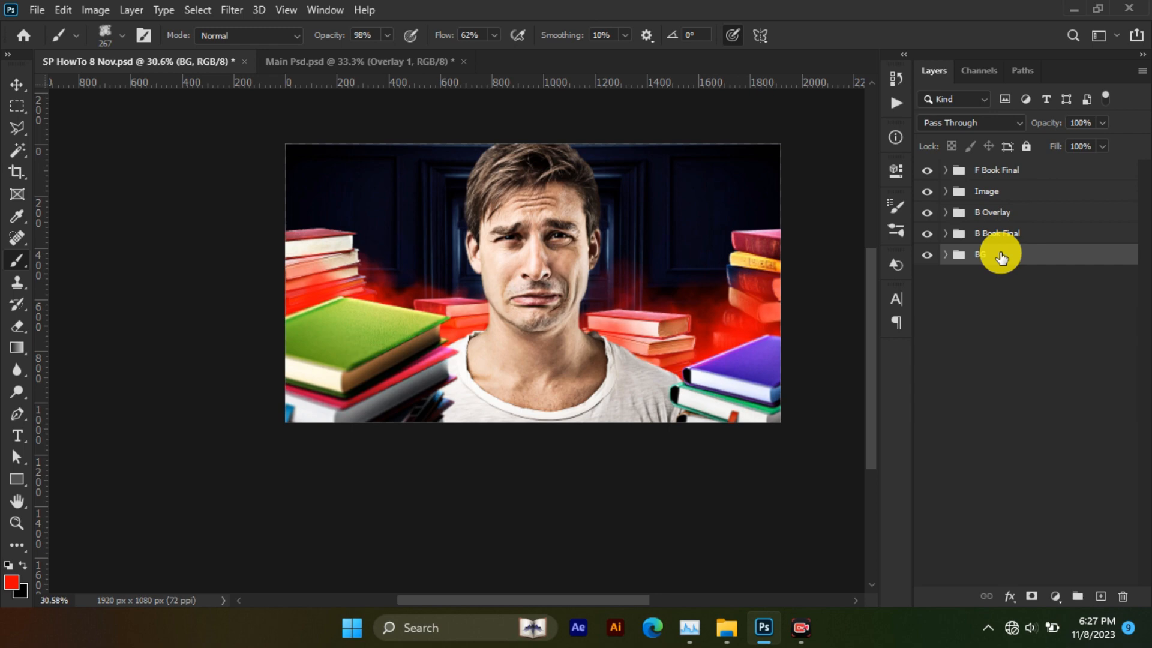
Create a group named B Overlay 2 above BG and add an empty layer inside it
click(991, 256)
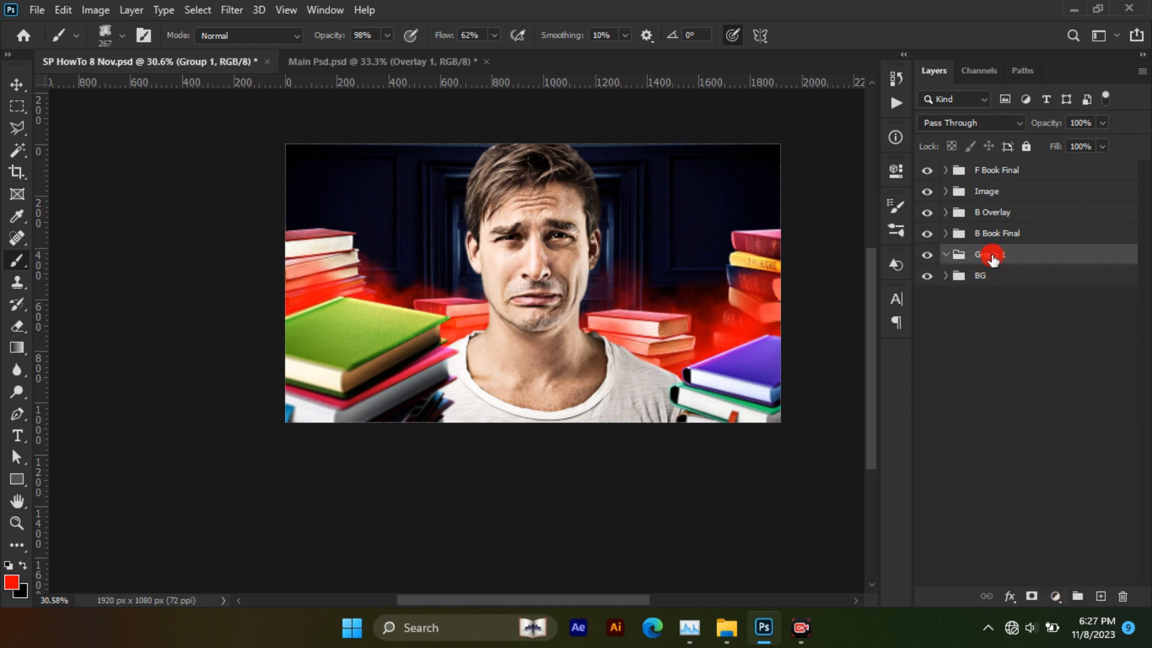
text(B Overlay 2)
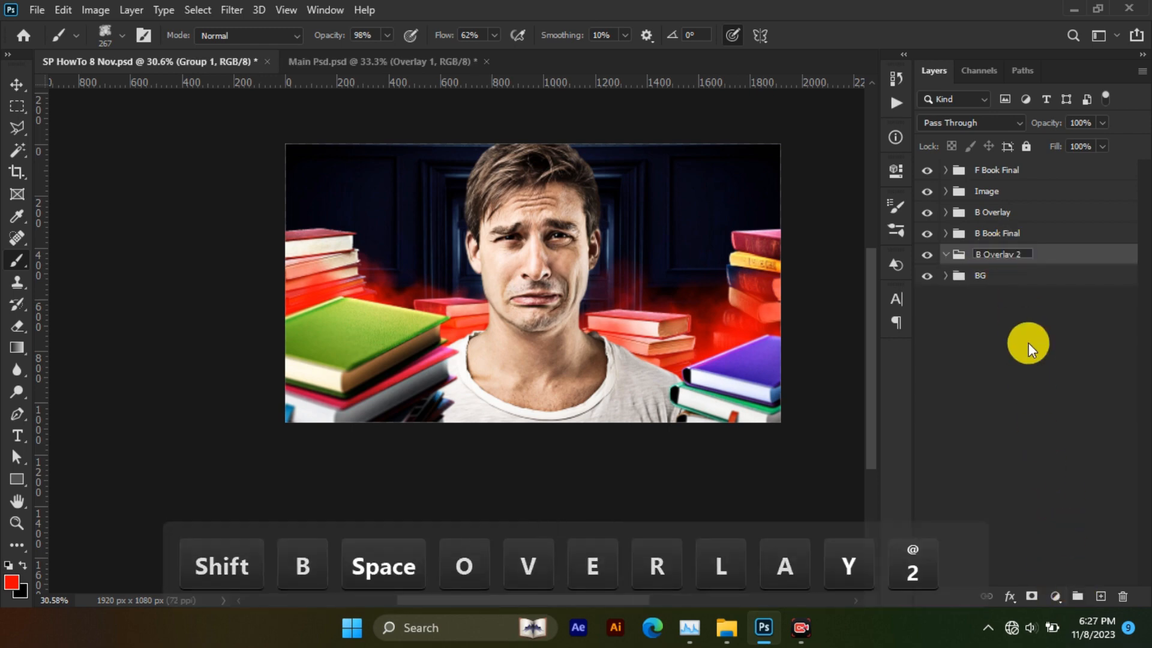
click(1101, 595)
Paint faint red smoke above the back book stacks on Layer 3 with a 620 px brush at 21% flow, and collapse B Overlay 2
drag(543, 239, 425, 248)
drag(462, 56, 459, 57)
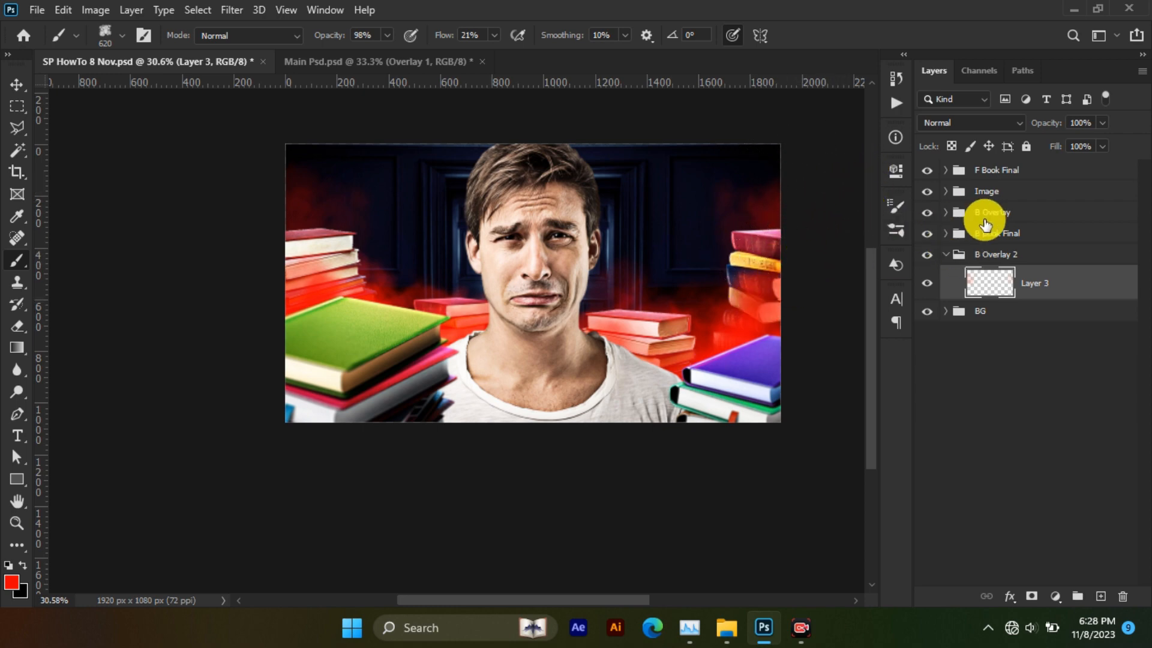
click(946, 255)
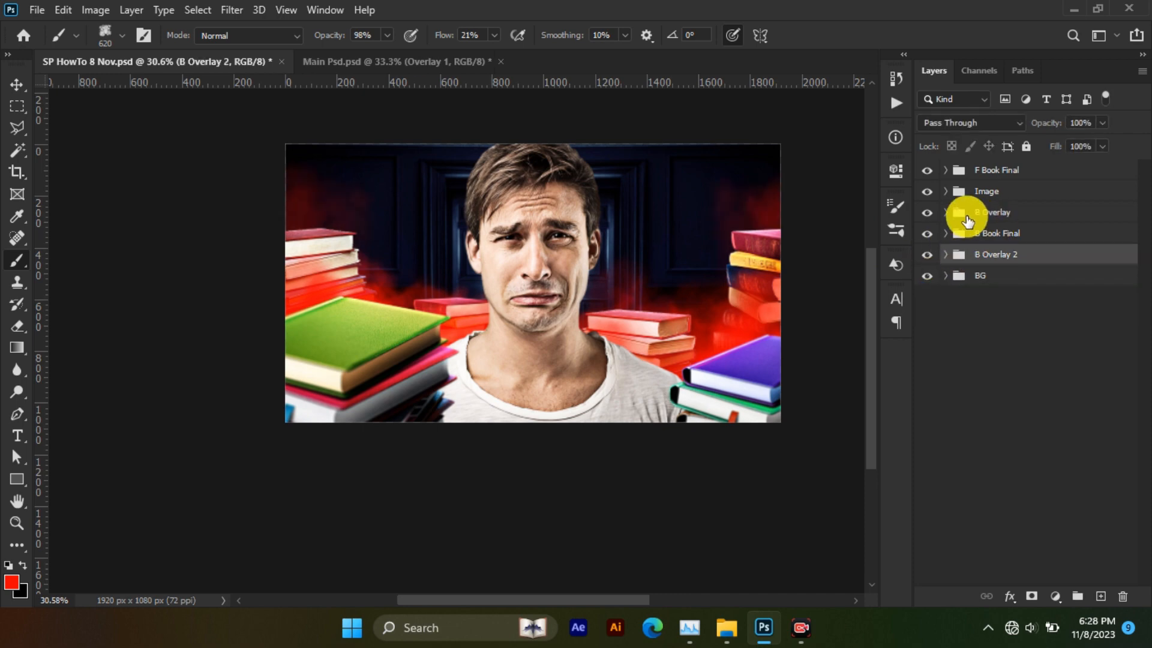
Create a group named F Overlay above F Book Final and add an empty layer inside it
click(1002, 190)
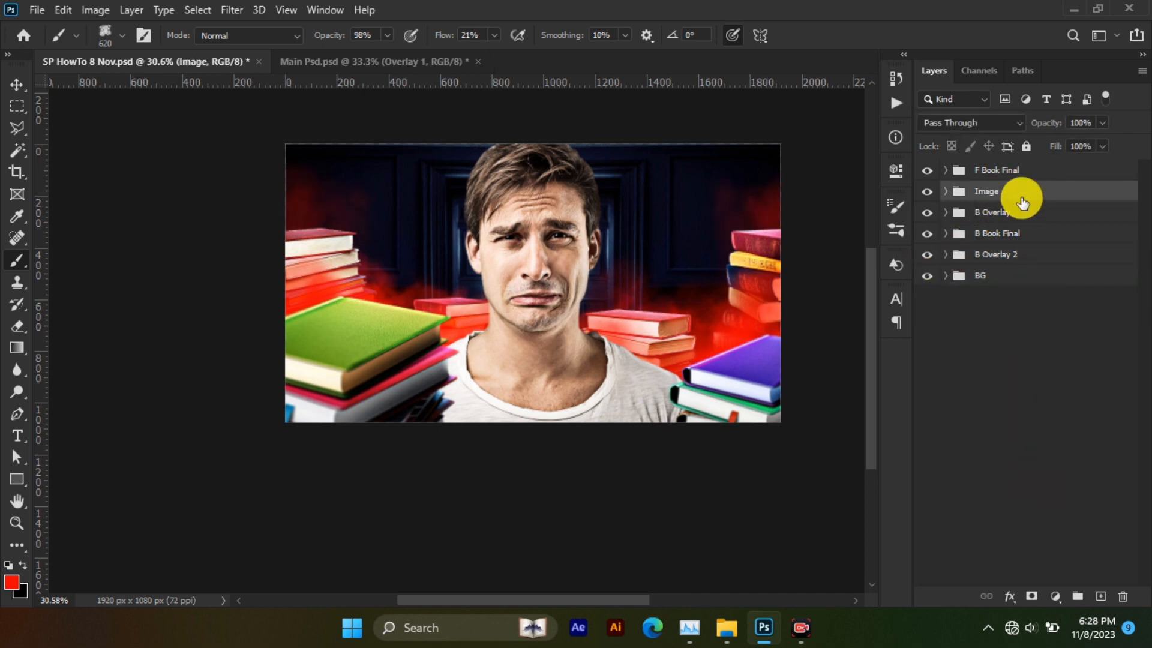
click(1014, 171)
click(1078, 595)
text(F Overlay)
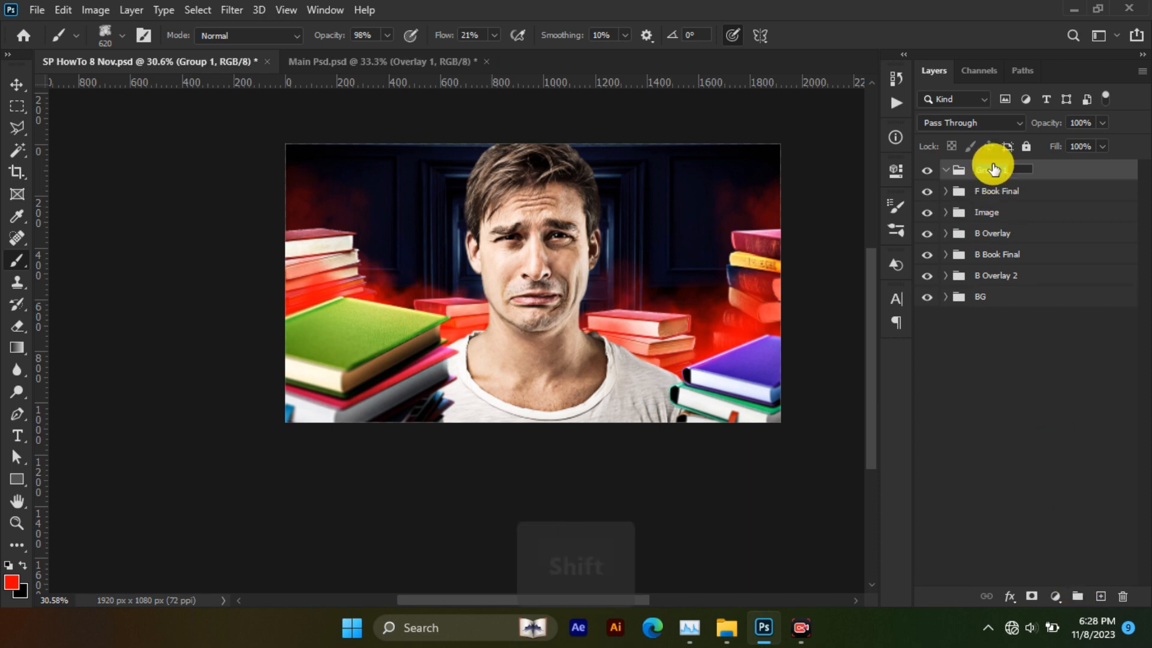
key(Return)
click(1100, 596)
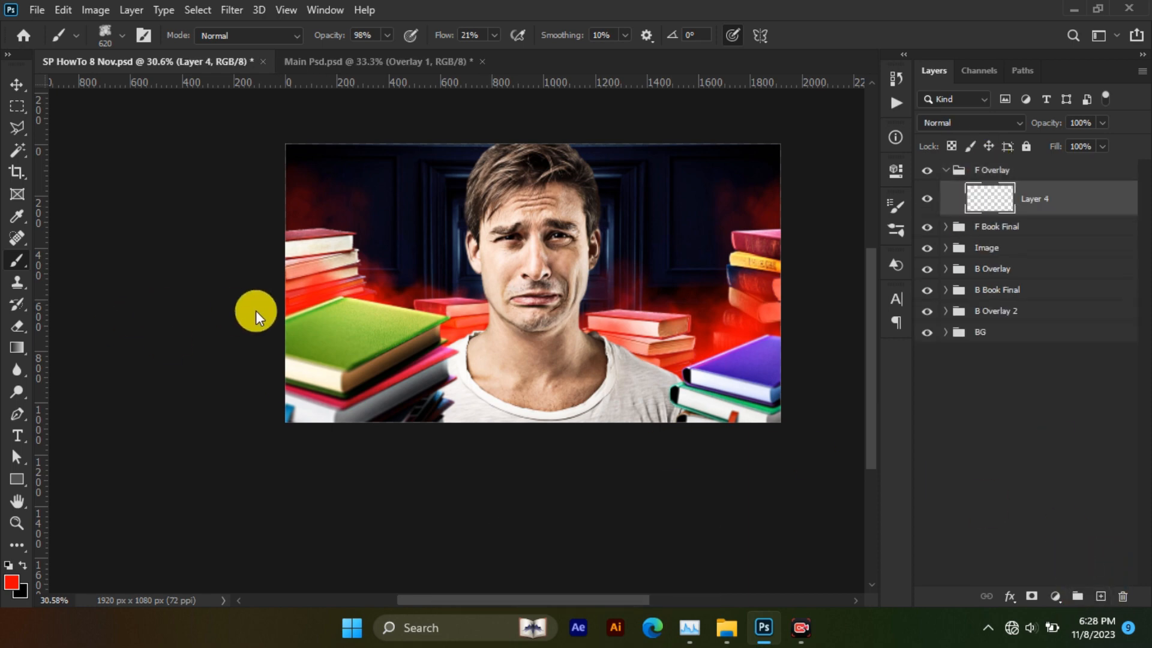
Set the brush to 64% flow and 744 px, and paint red smoke over the front-left book stack on Layer 4, redoing unwanted strokes
click(495, 35)
drag(492, 54, 526, 54)
key(bracketright)
click(331, 434)
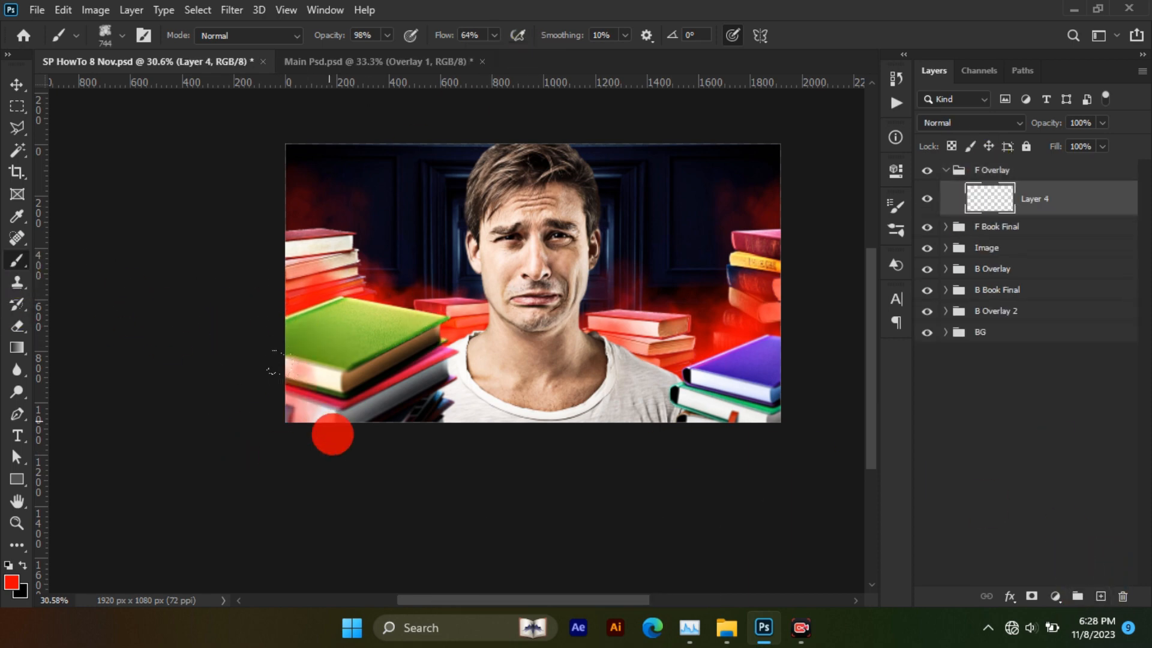
key(ctrl+z)
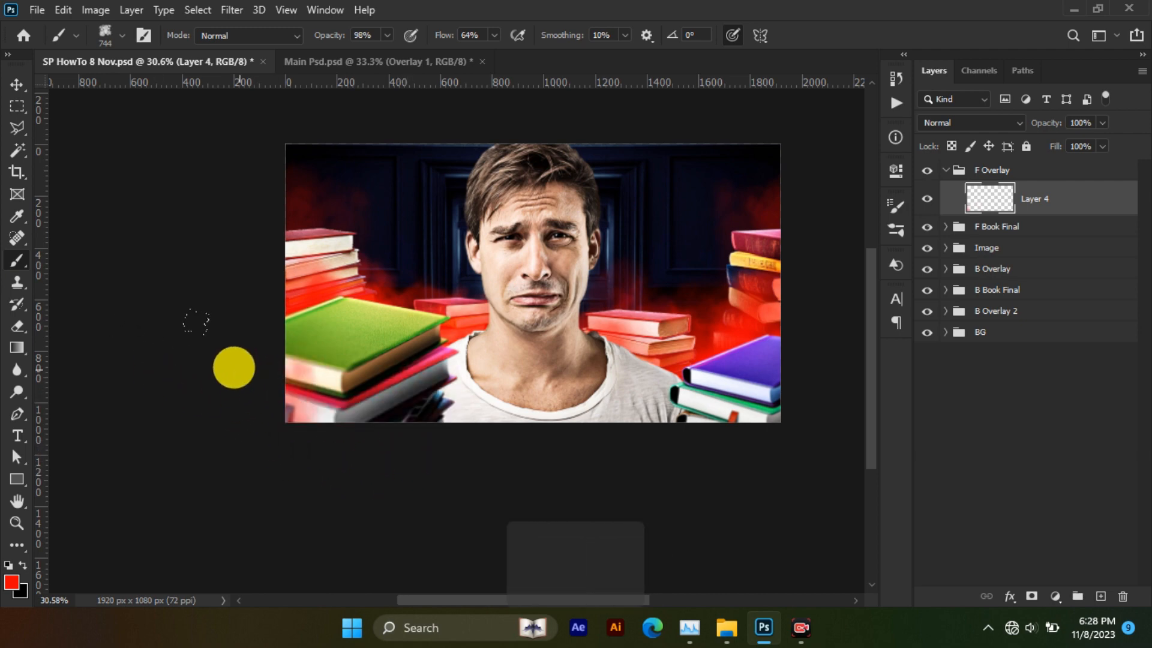
click(427, 456)
key(ctrl+z)
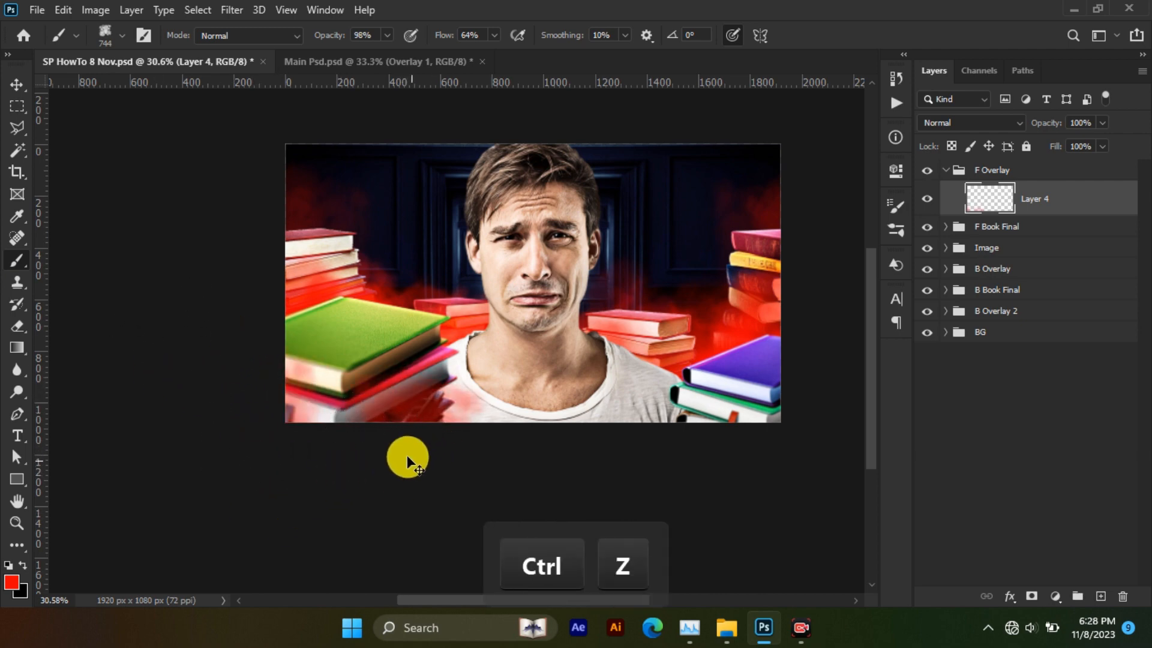
click(262, 370)
click(313, 468)
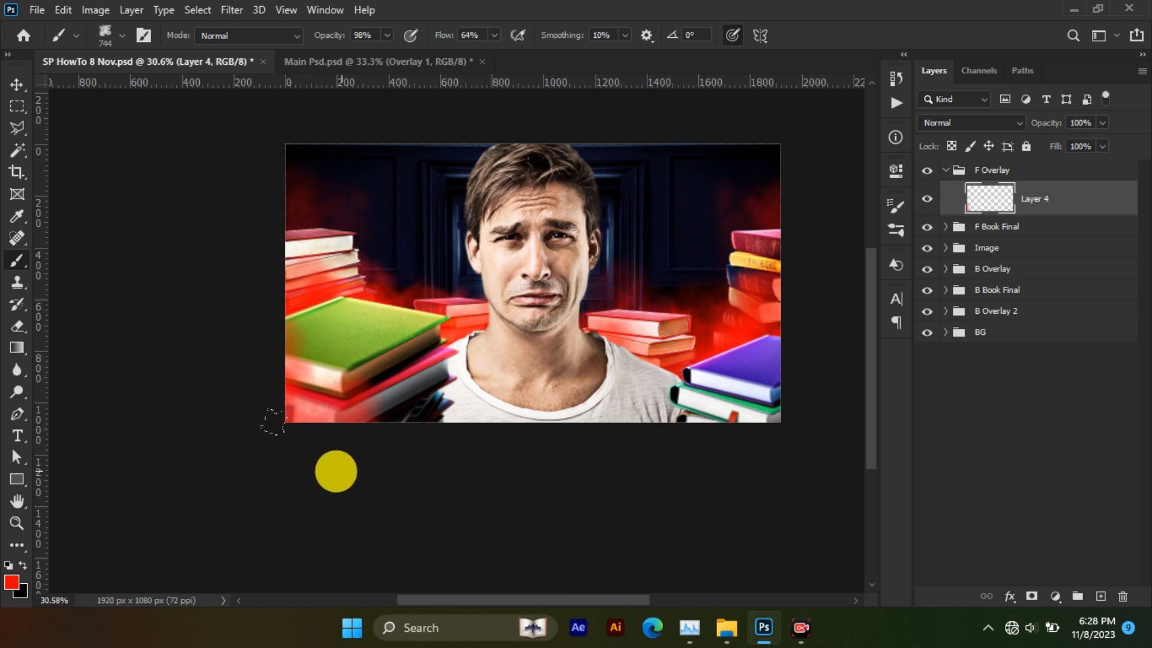
Paint red smoke over the front-right book stack on Layer 4, undoing and repeating strokes as needed
click(708, 454)
key(ctrl+z)
click(810, 429)
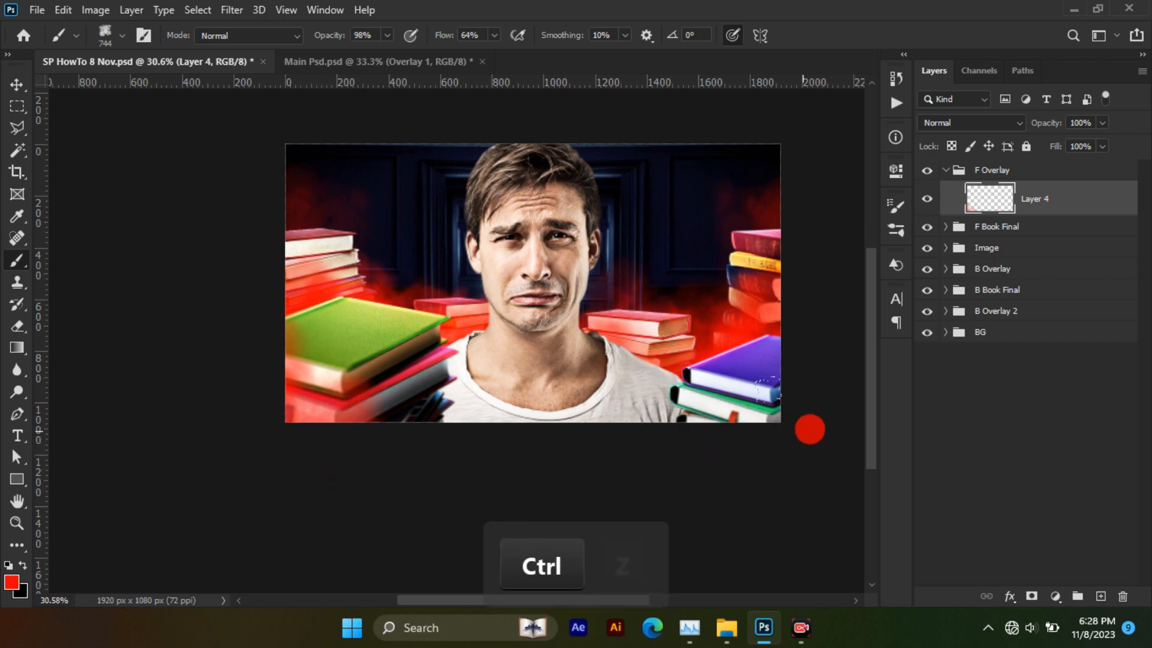
key(ctrl+z)
click(772, 464)
click(694, 484)
click(809, 426)
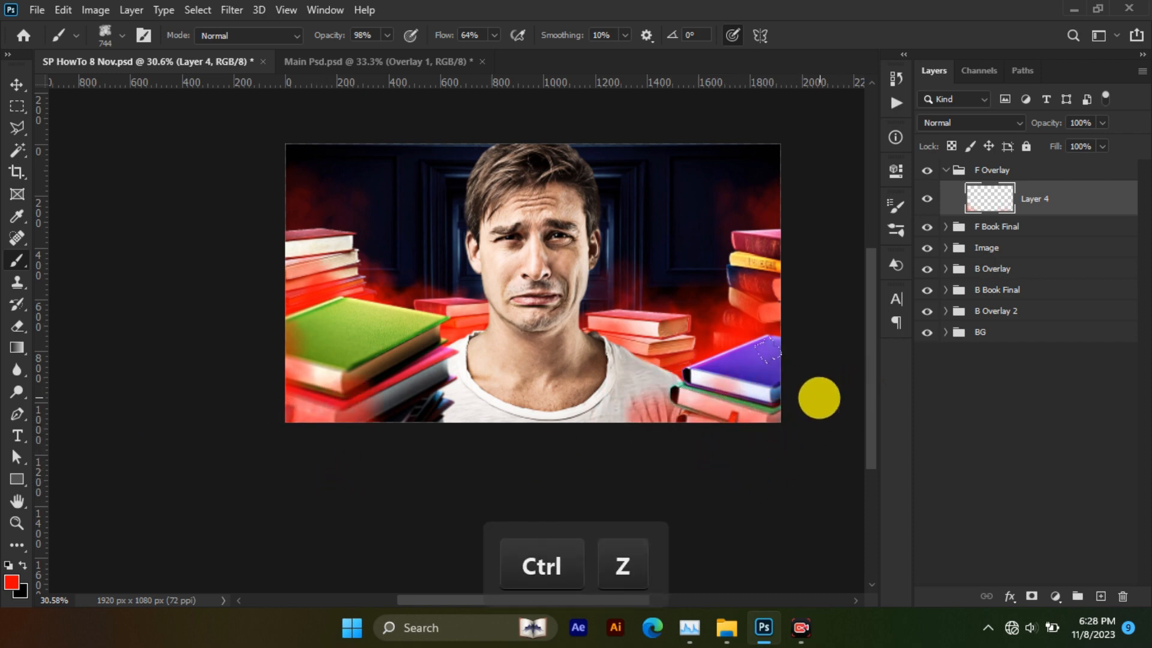
click(830, 374)
Set Layer 4's blend mode to Linear Dodge (Add) and collapse the F Overlay group
click(967, 127)
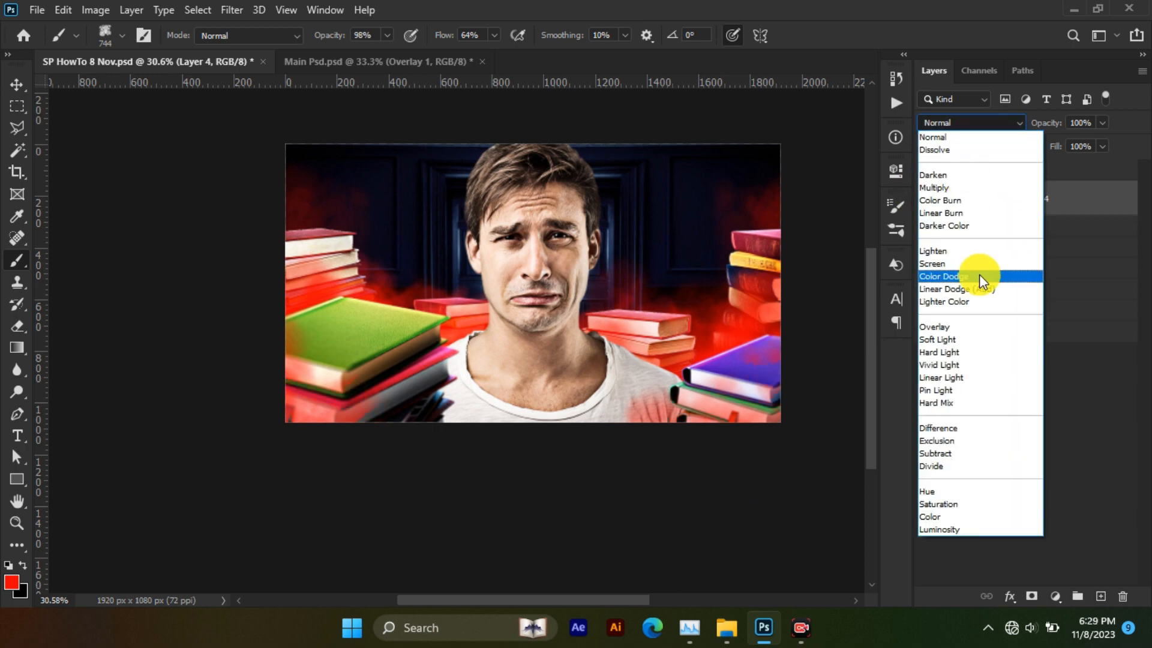
click(982, 290)
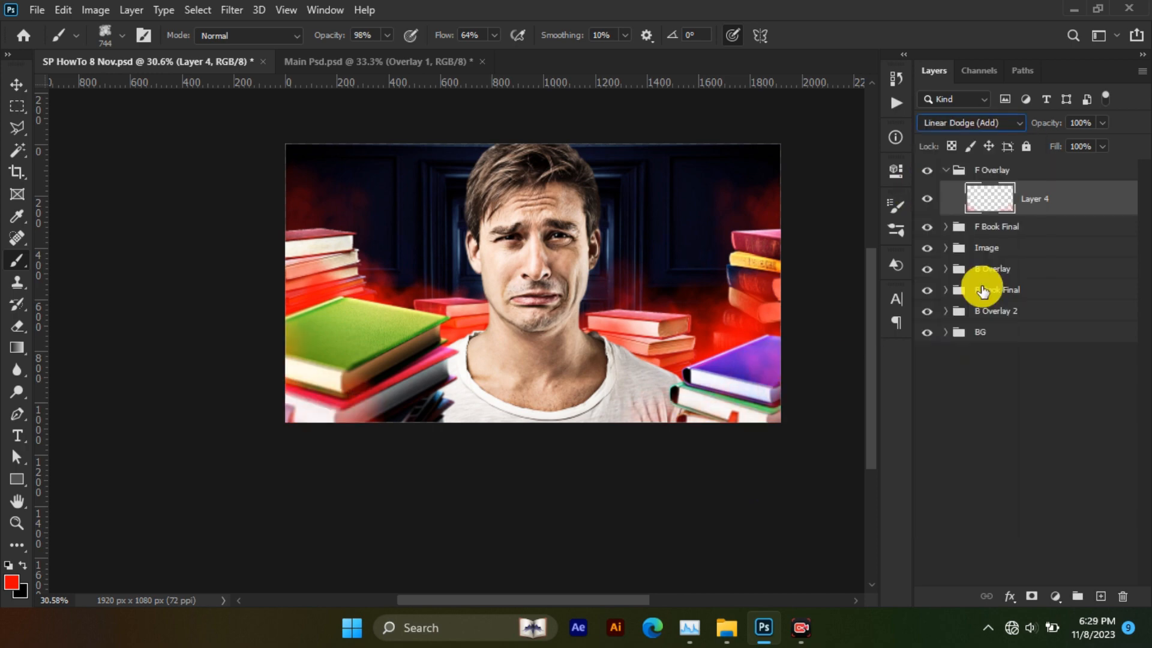
click(945, 171)
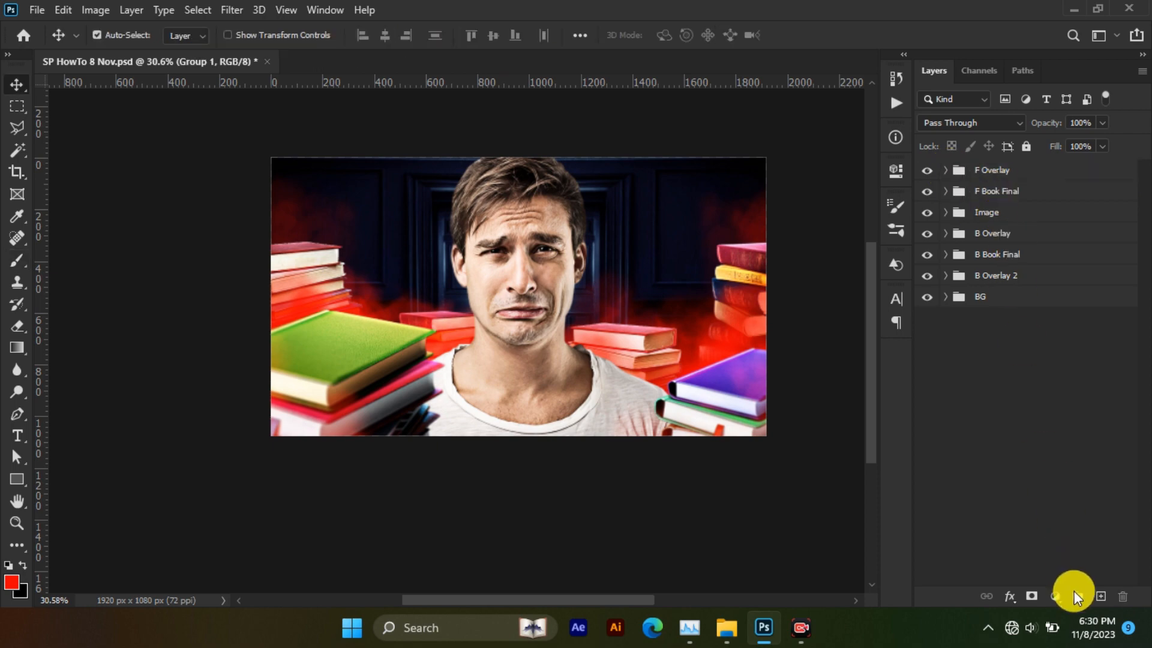
Create a new group above F Overlay and name it Text
click(1075, 594)
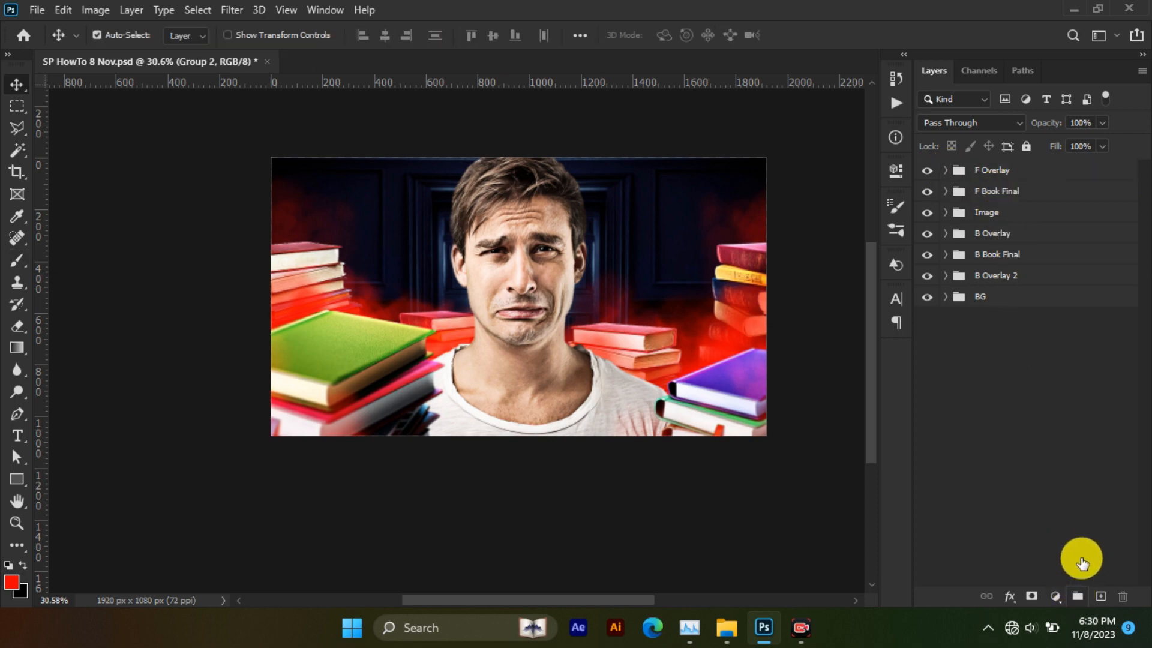
click(1077, 595)
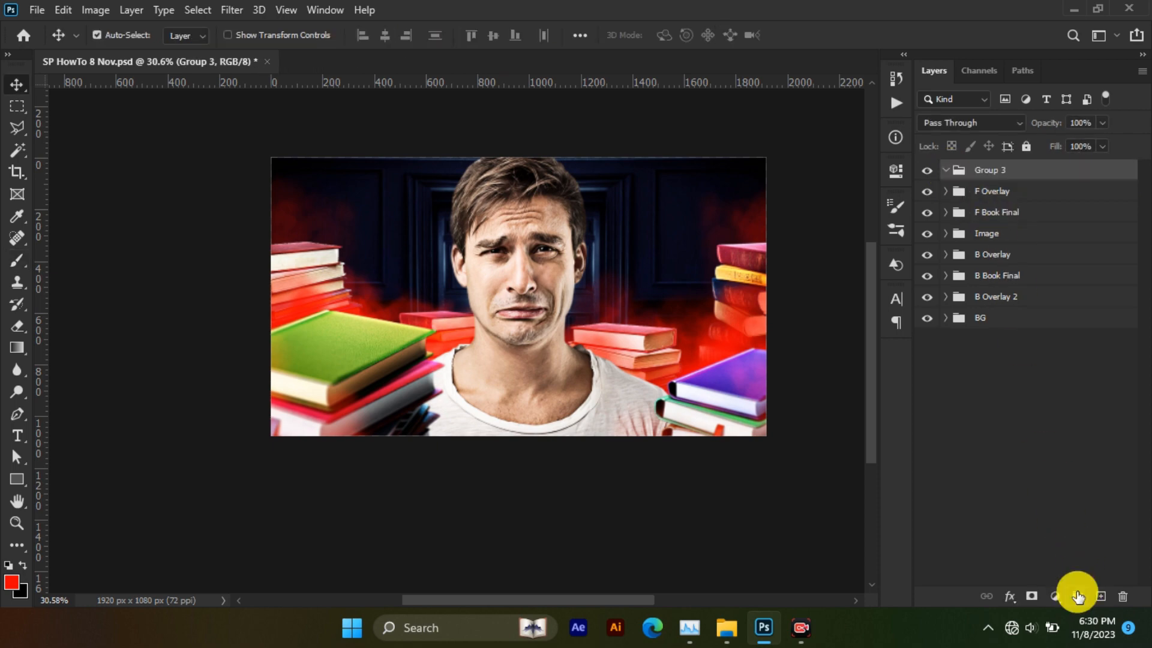
text(Text)
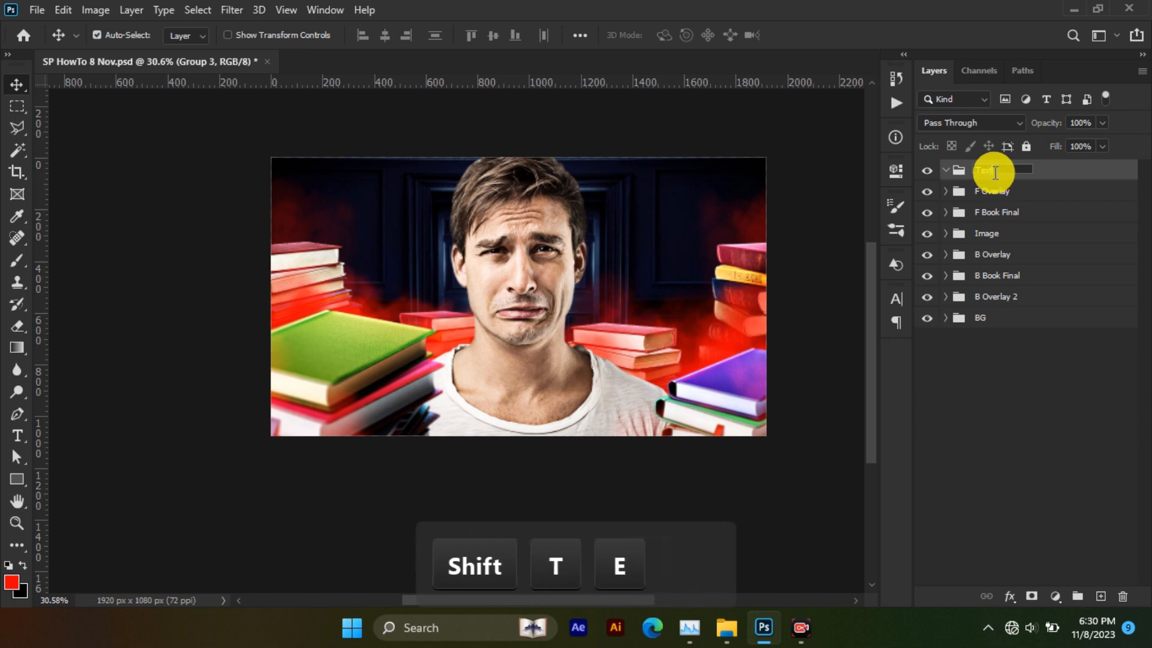
key(Return)
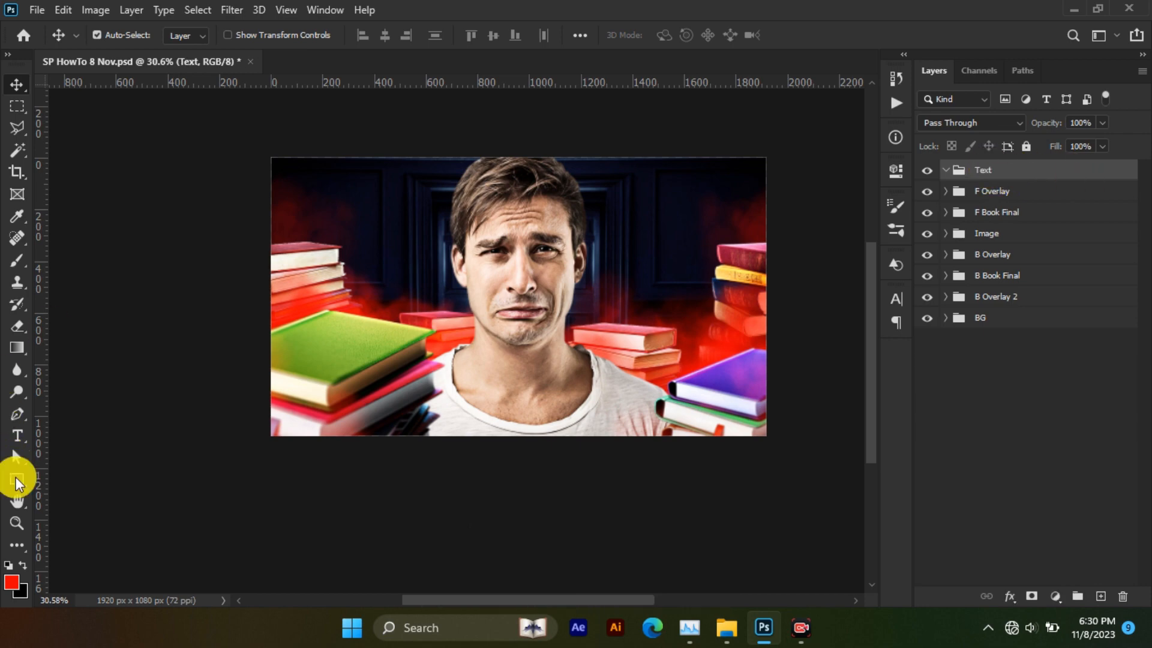
Draw a rectangle about 1257 x 214 px with a near-black 070707 fill across the man's chest
click(16, 477)
click(192, 36)
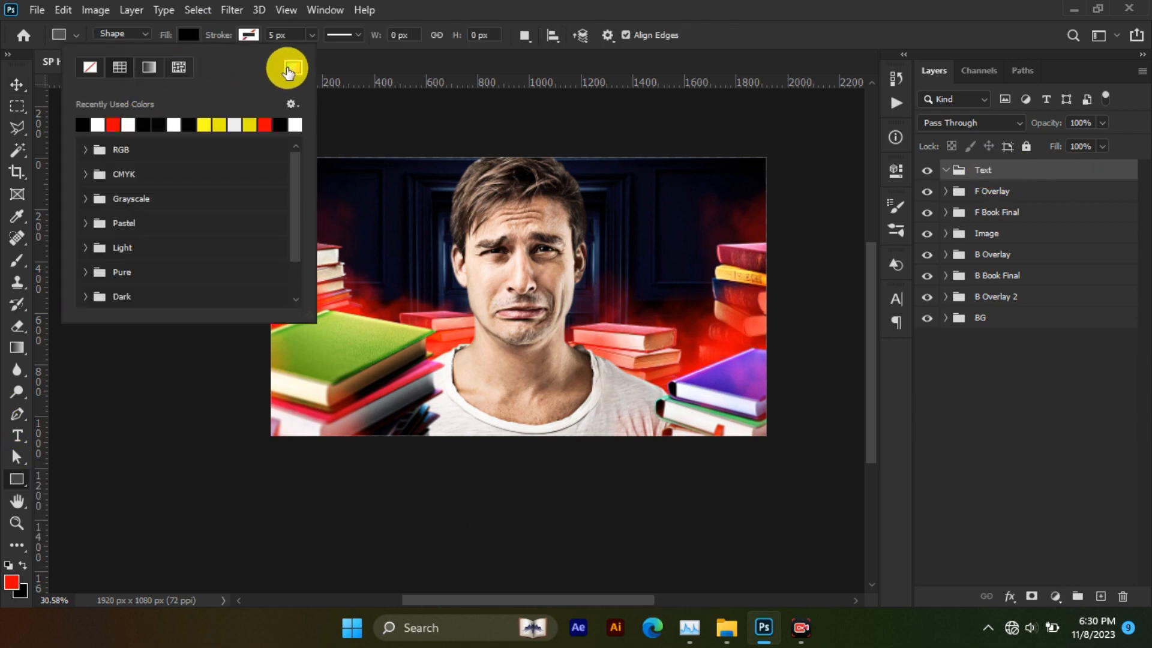
click(291, 69)
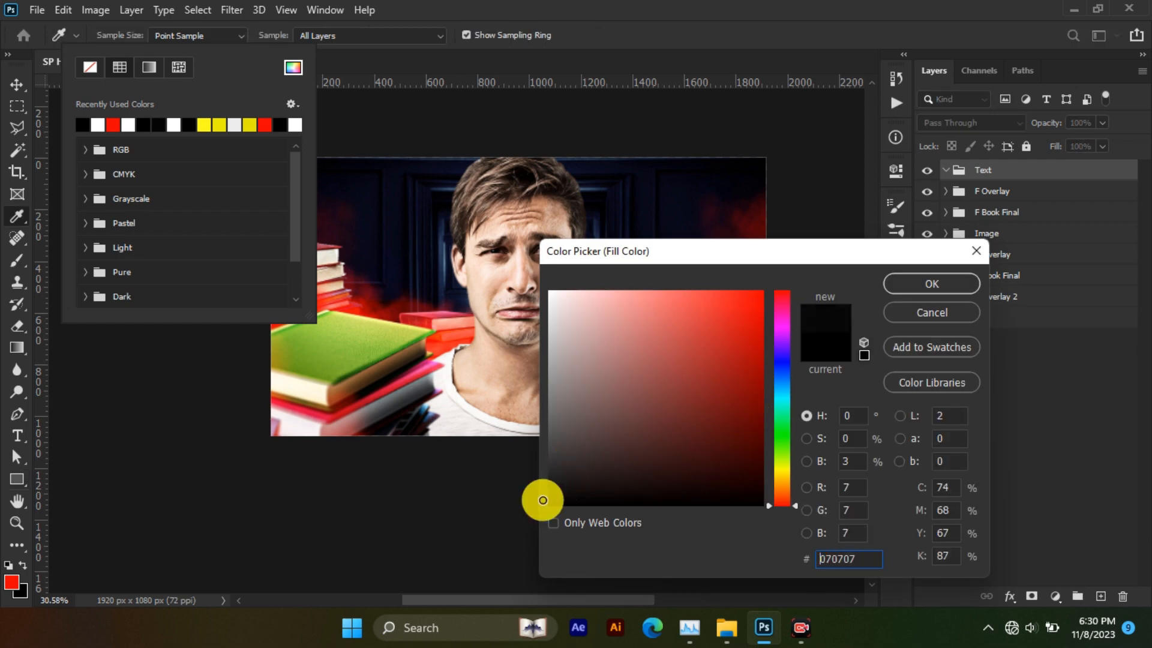
click(932, 284)
click(193, 37)
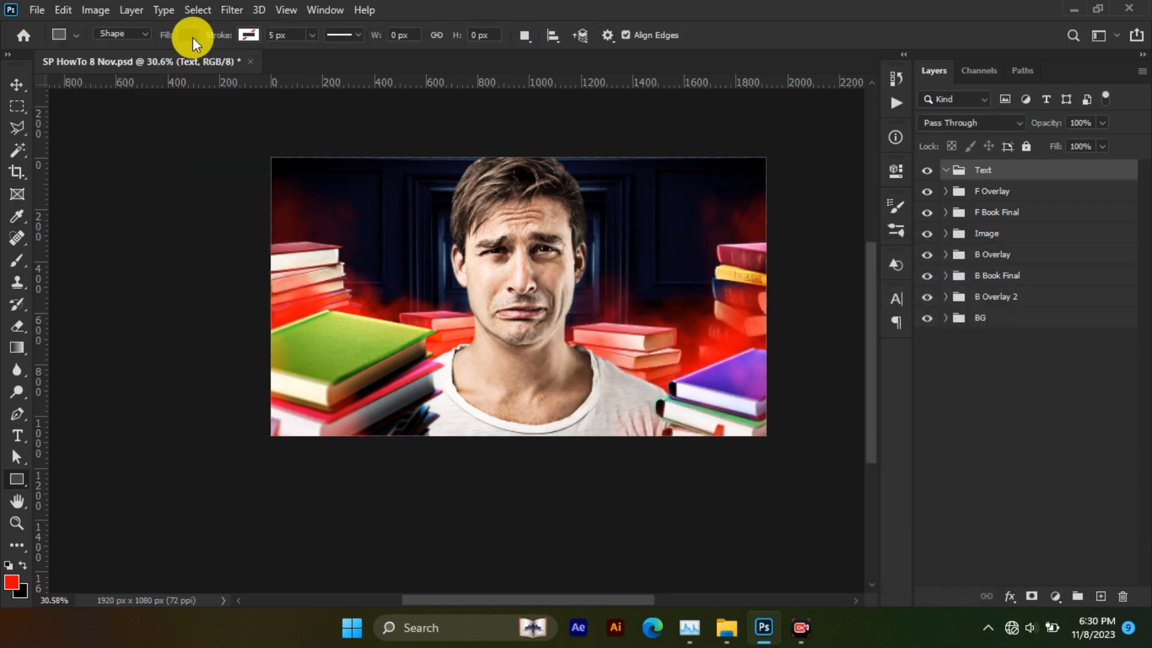
drag(384, 367, 709, 422)
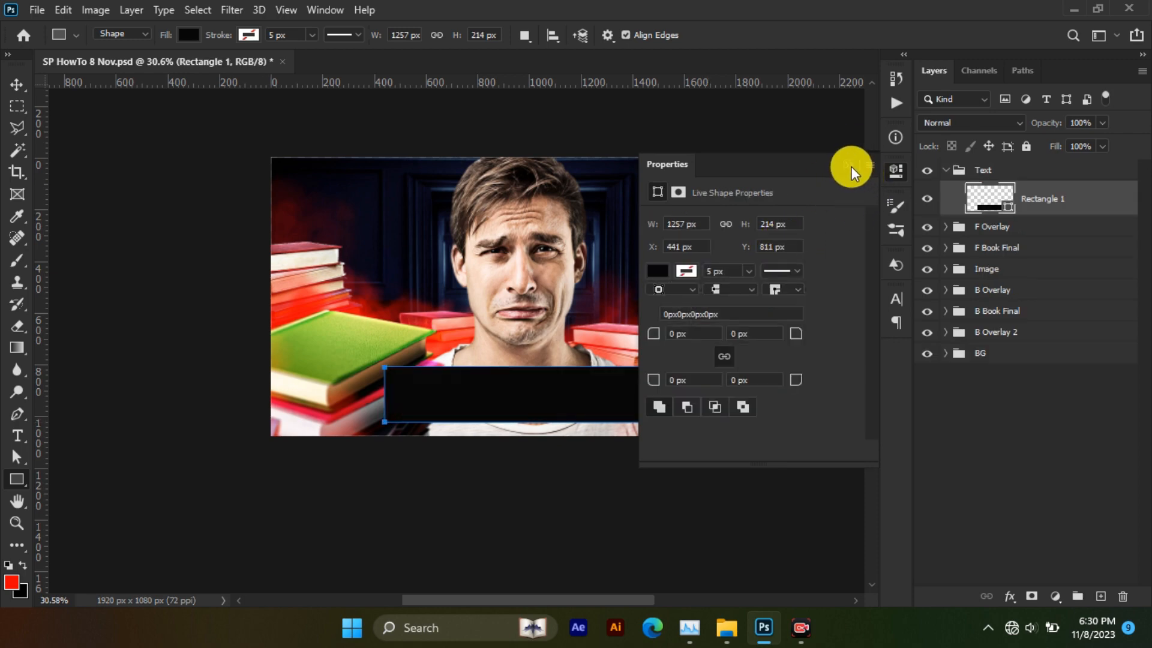
Center the near-black rectangle horizontally on the canvas
click(848, 168)
click(17, 84)
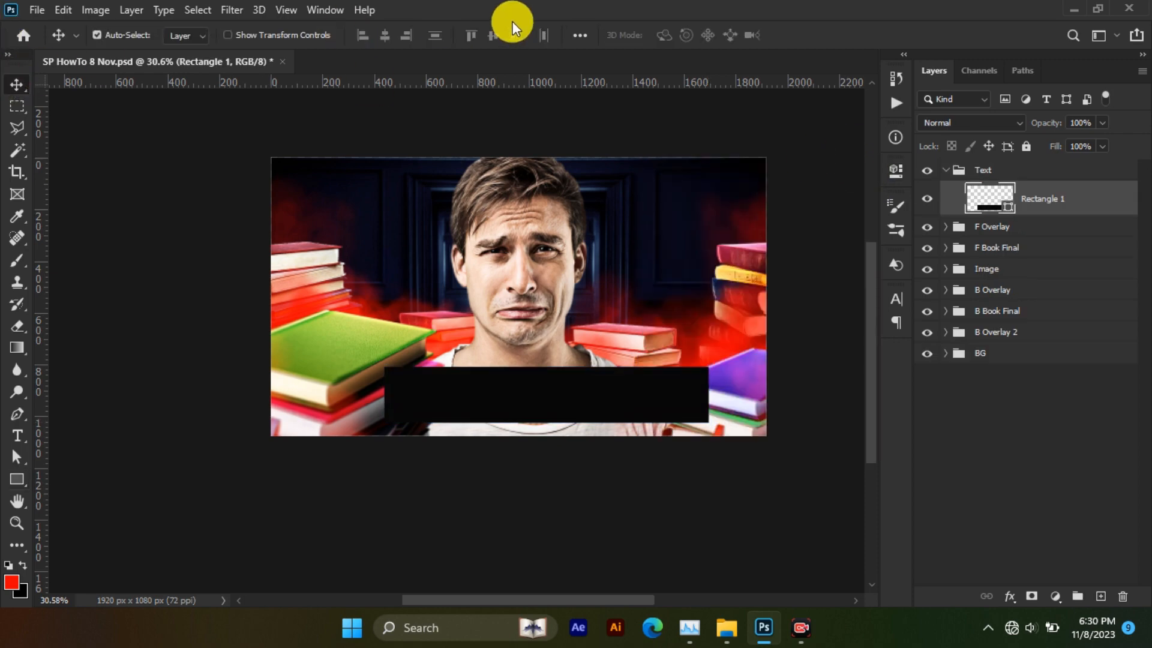
key(ctrl+a)
click(385, 35)
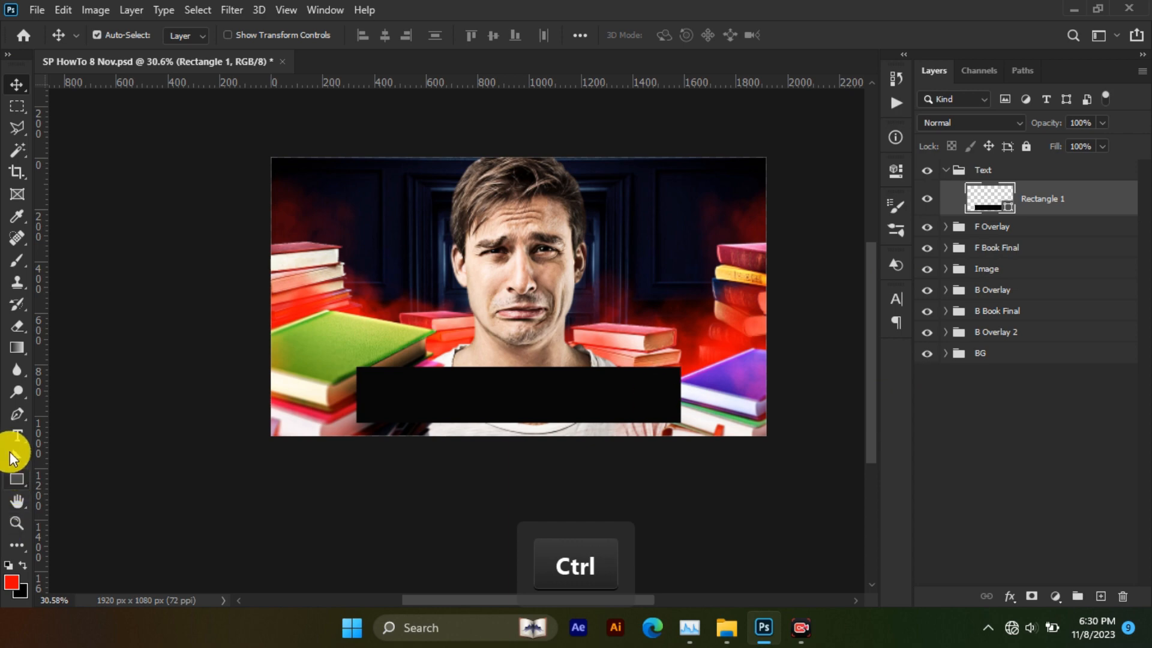
Add the text "exam but?" in Gotham Black above the rectangle
click(17, 438)
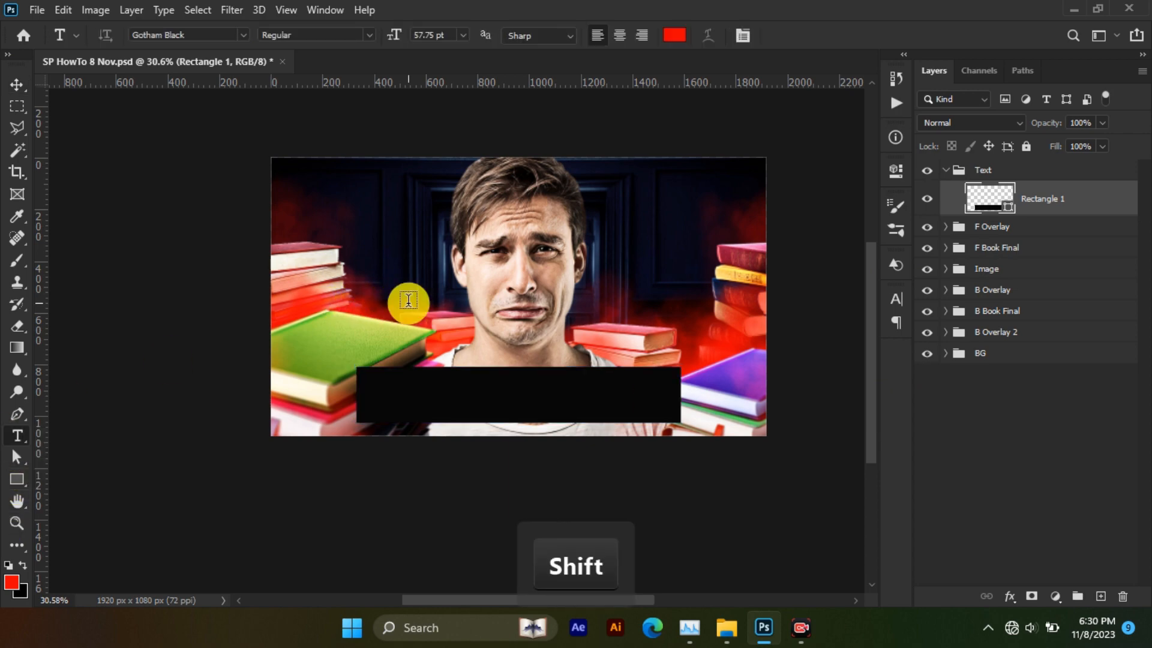
click(407, 300)
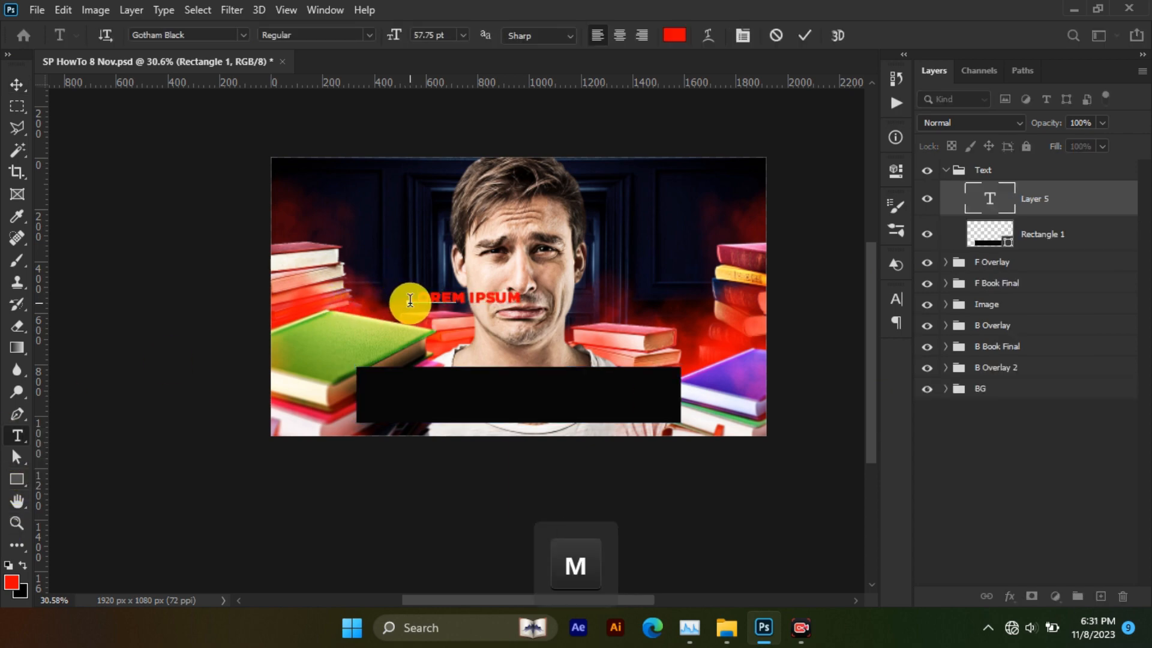
text(exam)
text(but?)
Scale the text up to about 191 pt and position it inside the black banner
key(ctrl+t)
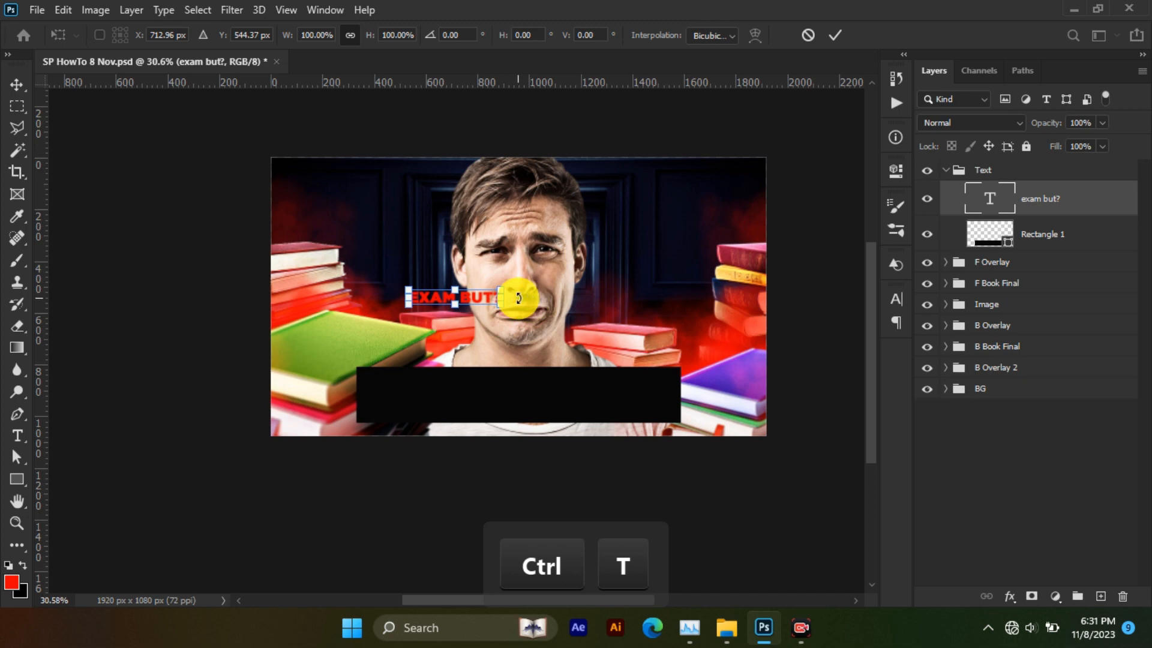
drag(504, 291, 699, 297)
drag(629, 317, 652, 396)
key(Return)
scroll(653, 396, up, 2)
Color the word EXAM white (ffffff)
double_click(537, 373)
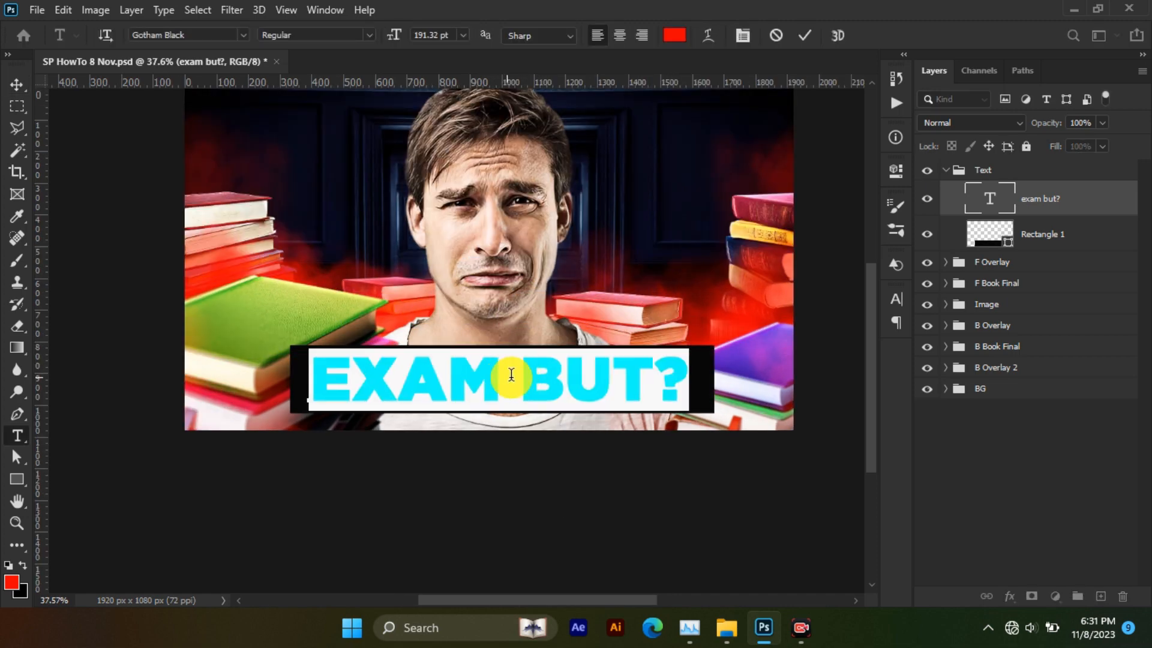
double_click(477, 377)
click(894, 293)
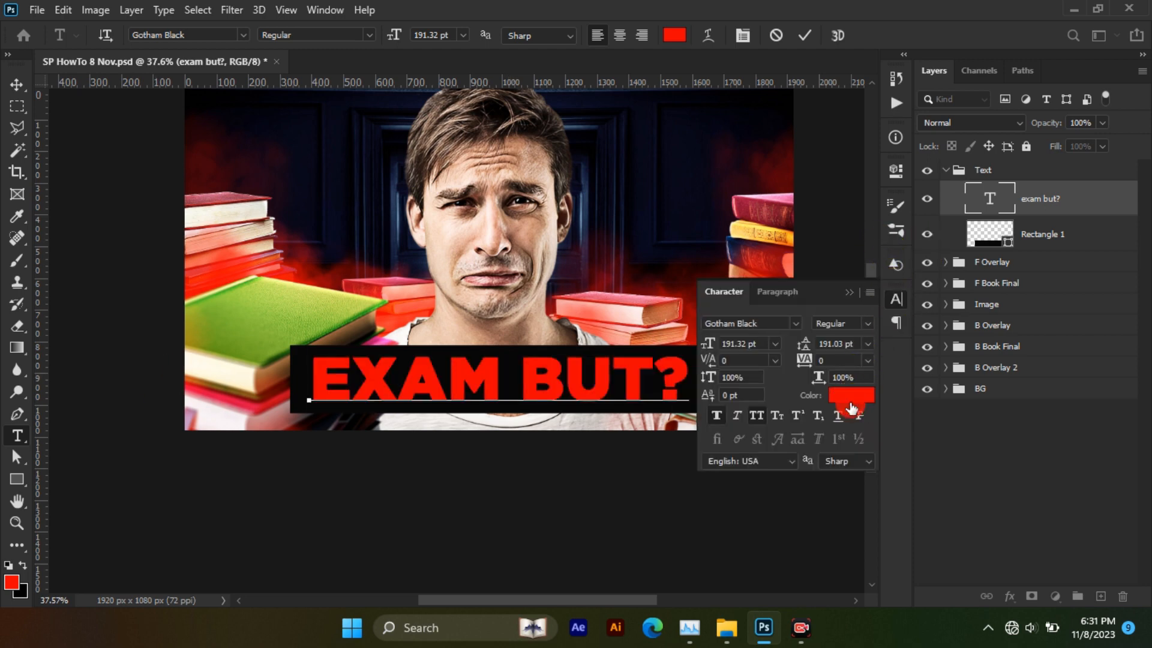
click(851, 395)
text(ffffff)
key(Return)
Color the word BUT? yellow and commit the text edit
double_click(570, 379)
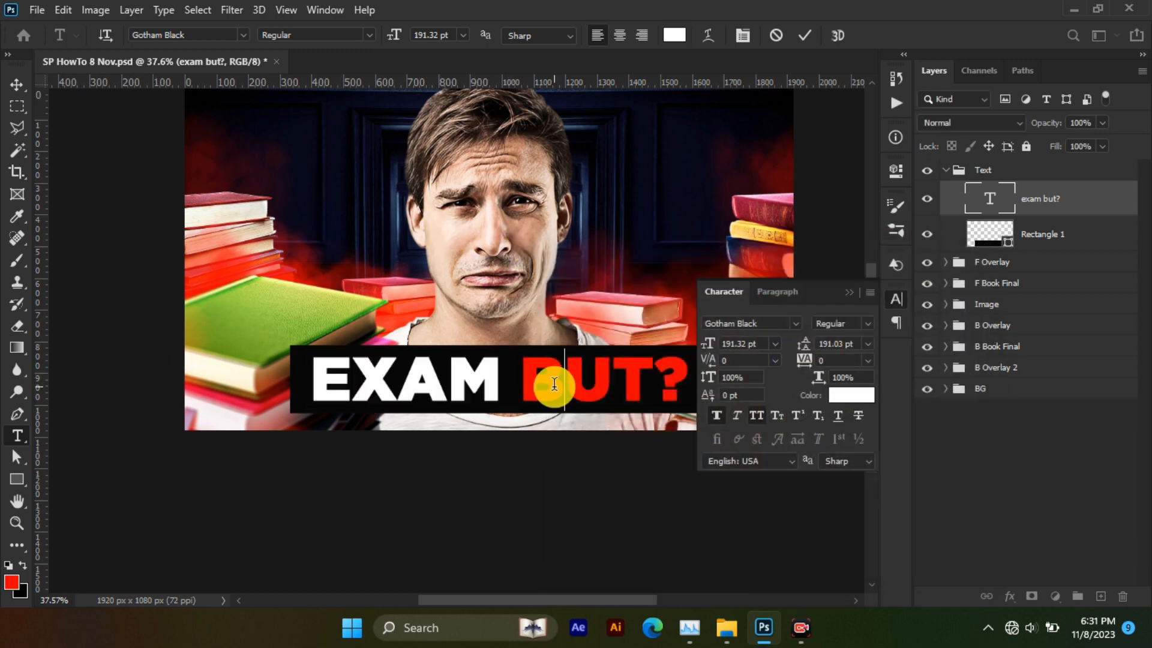
click(851, 394)
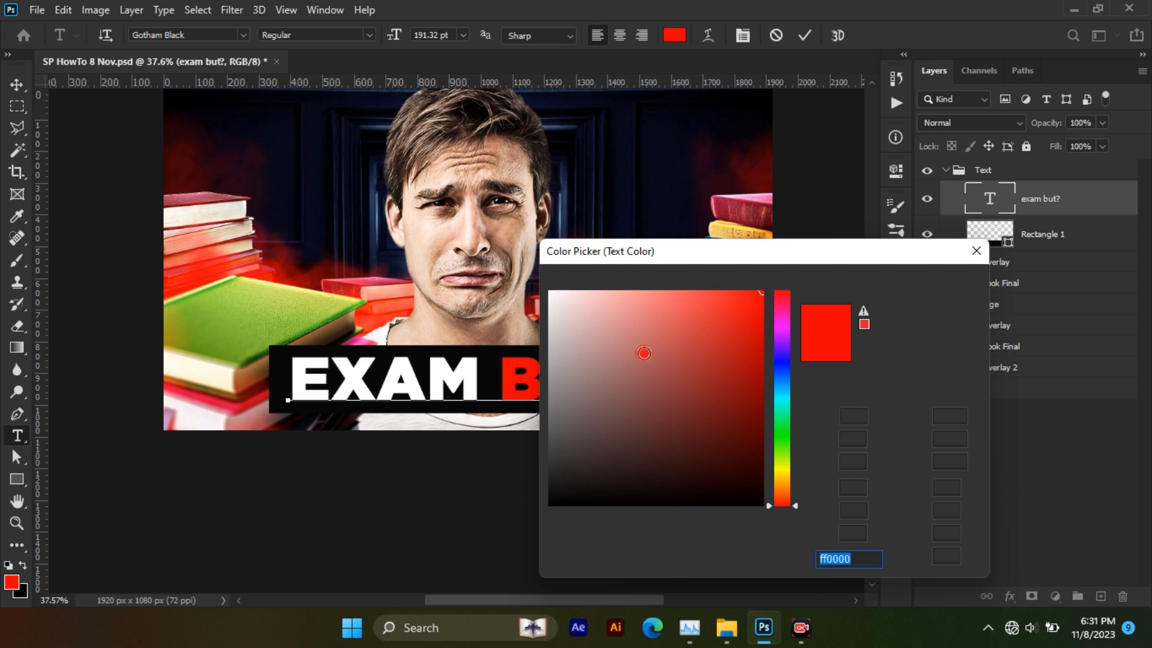
click(783, 471)
click(908, 282)
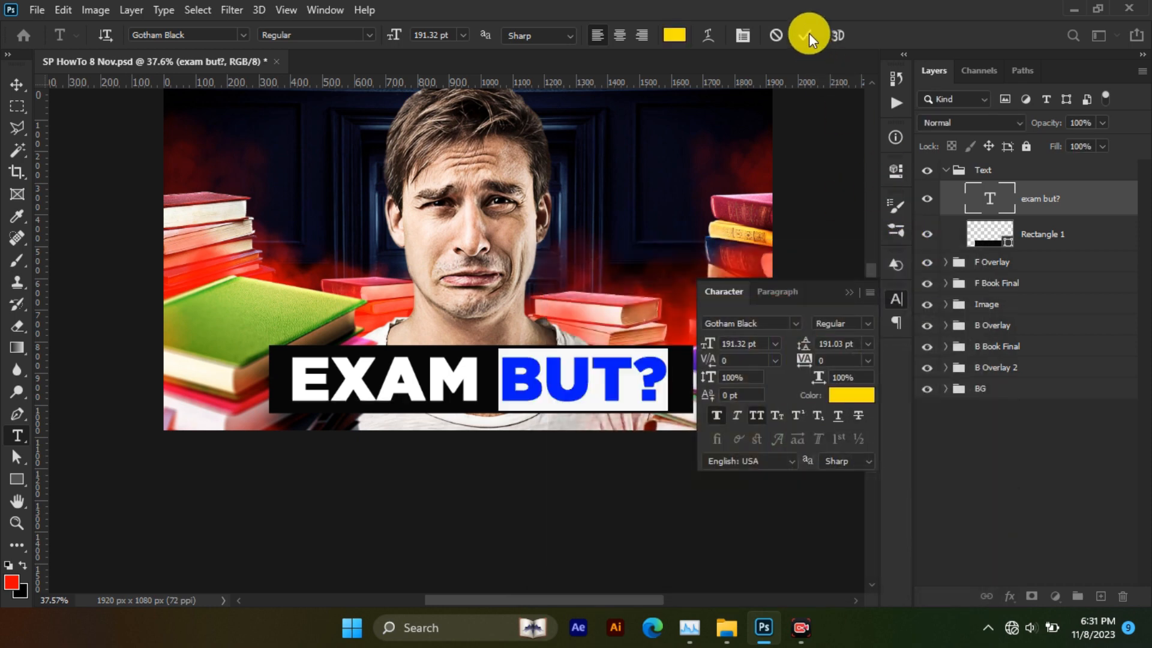
click(804, 35)
key(v)
scroll(692, 309, up, 1)
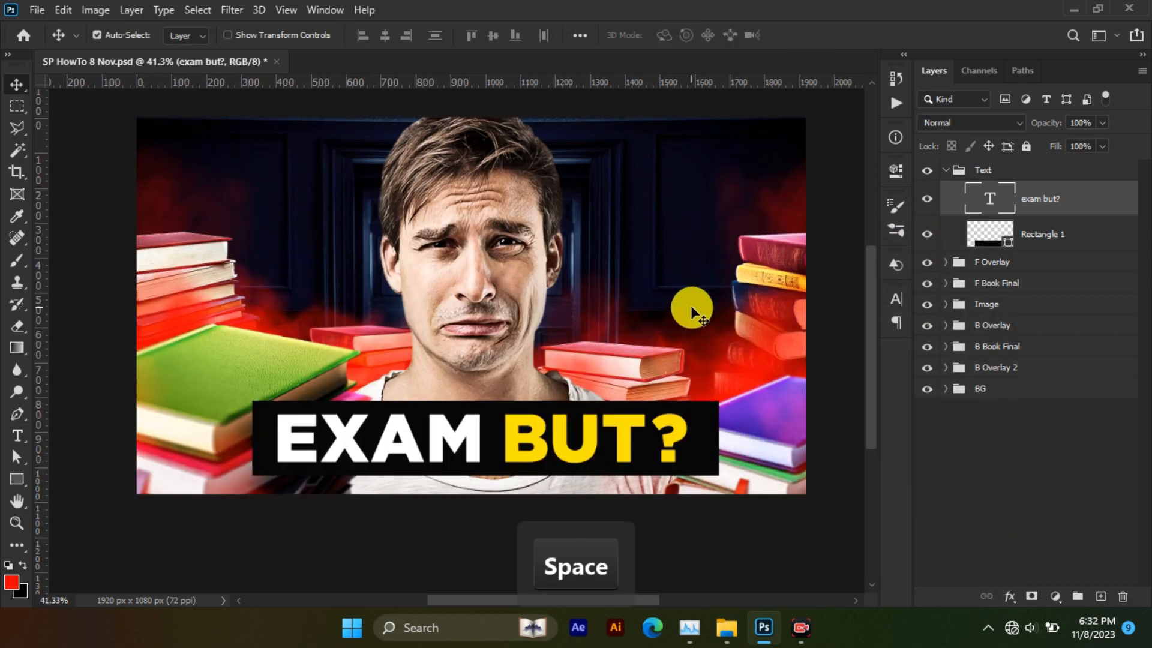
Give the text a red Normal drop shadow at 100% opacity, 90° angle, 10 px distance, 100% spread and 0 px size
right_click(1060, 199)
click(962, 24)
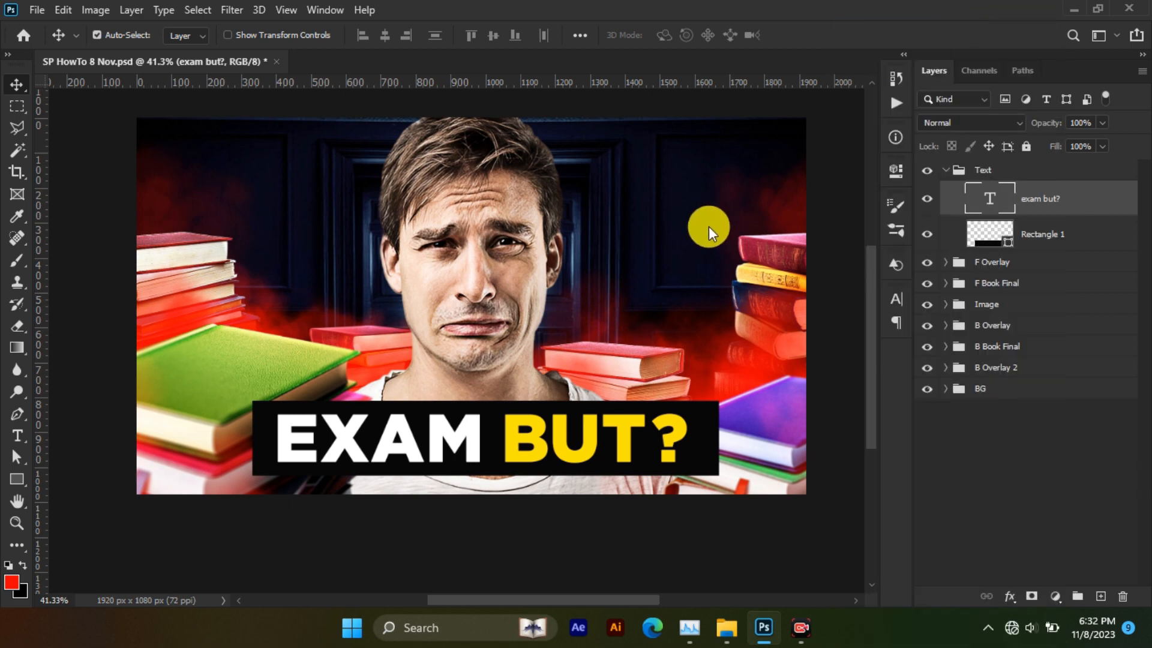
click(559, 429)
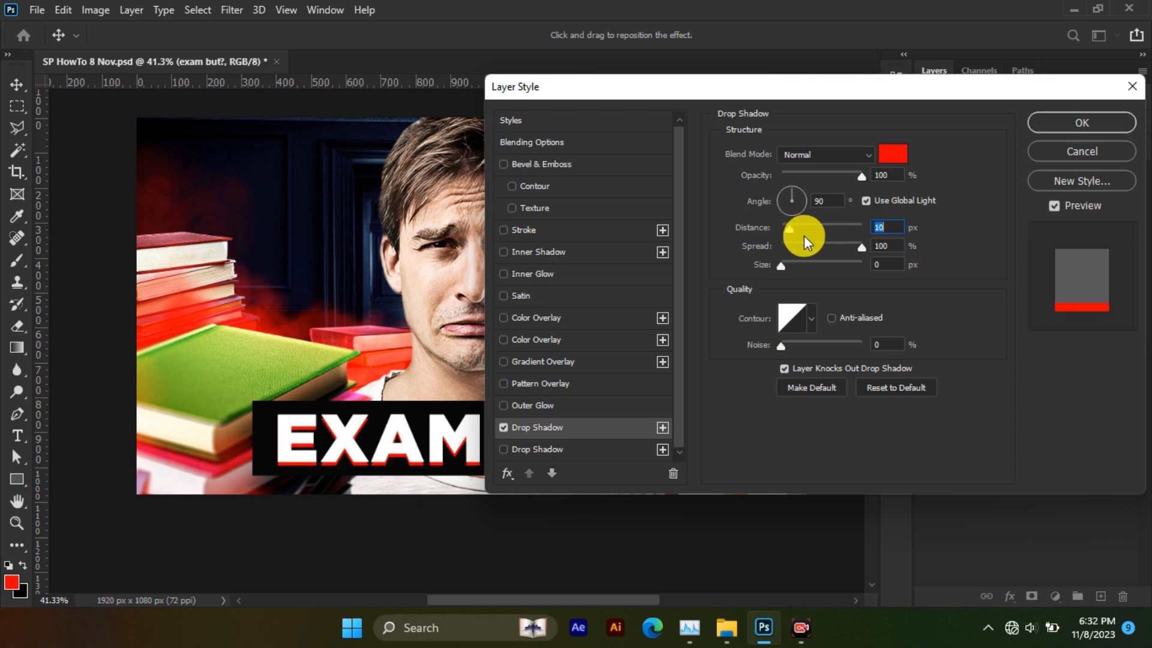
click(1053, 120)
alt+scroll(488, 257, down, 3)
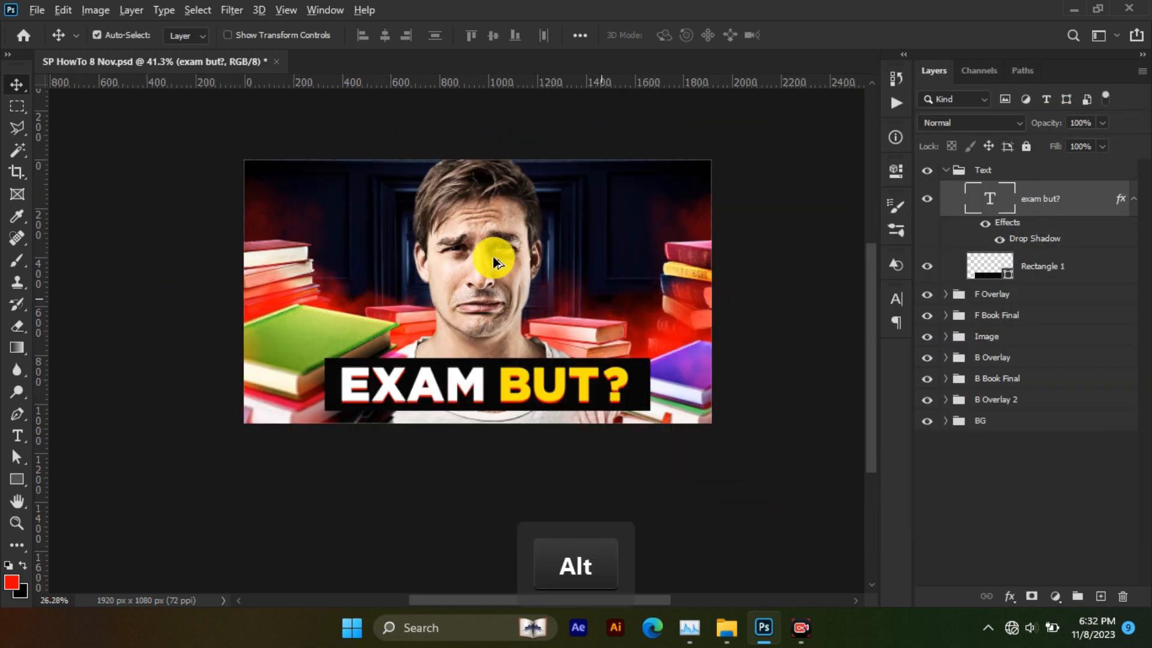
alt+scroll(450, 282, up, 2)
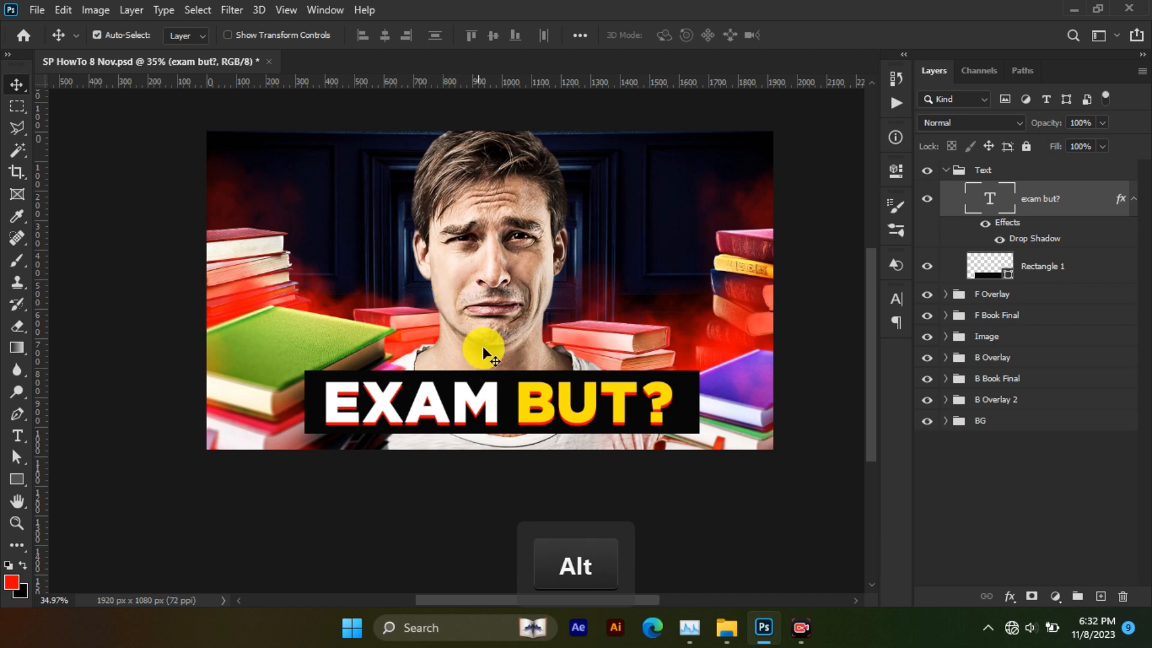
alt+scroll(576, 414, up, 3)
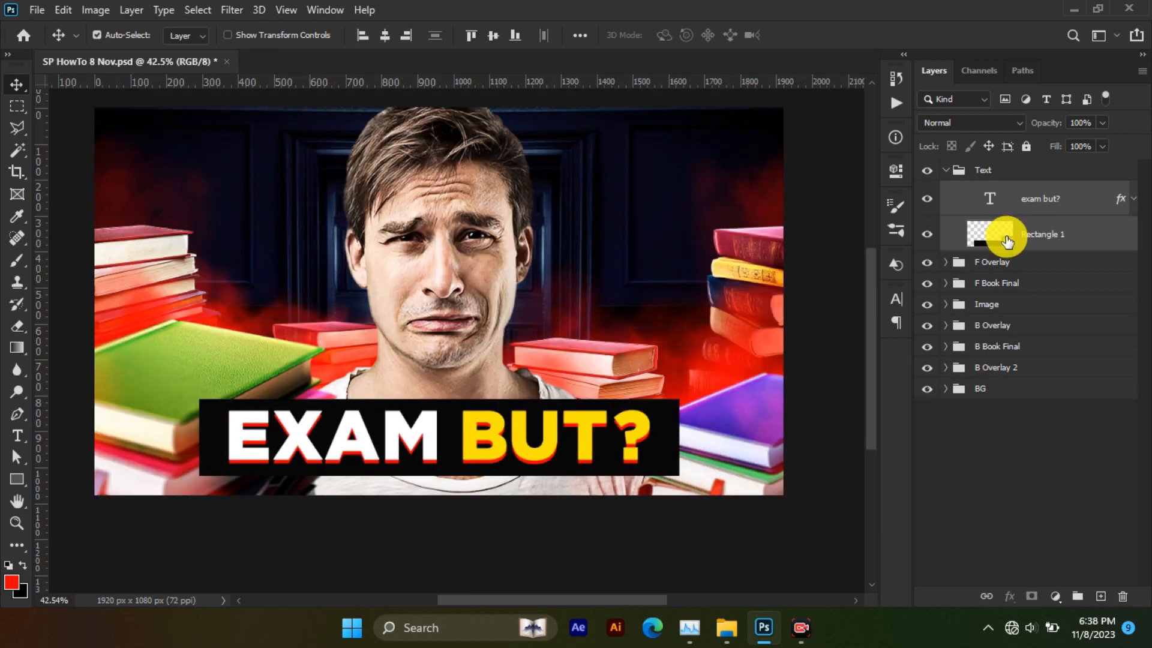
Duplicate the text and rectangle layers together and merge the copies into one layer
key(ctrl)
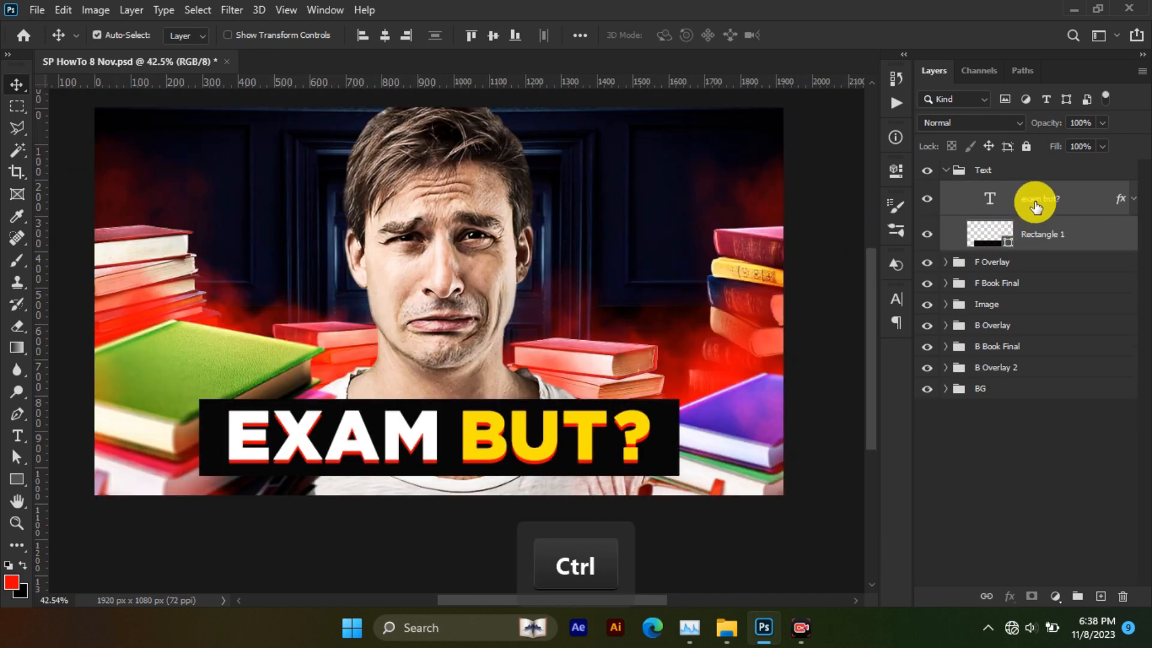
mouse_move(1034, 205)
alt+mouse_down()
mouse_move(1028, 181)
mouse_move(1035, 197)
alt+mouse_up()
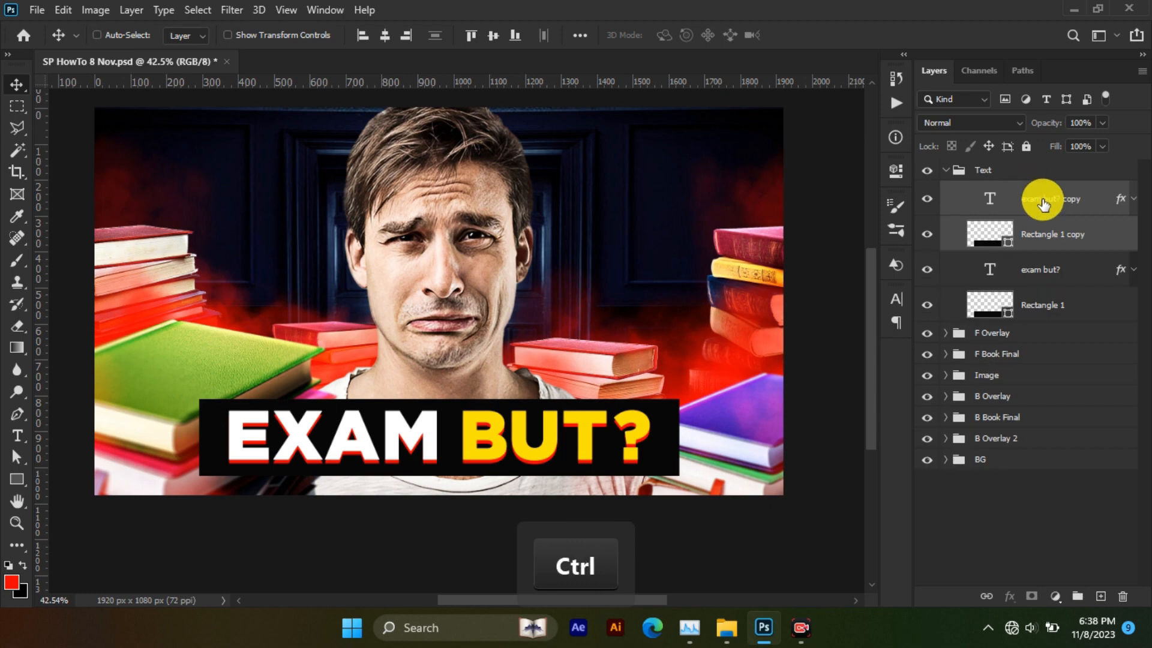
key(ctrl+e)
Convert the merged banner copy to a smart object and hide the original text and rectangle layers
right_click(1017, 213)
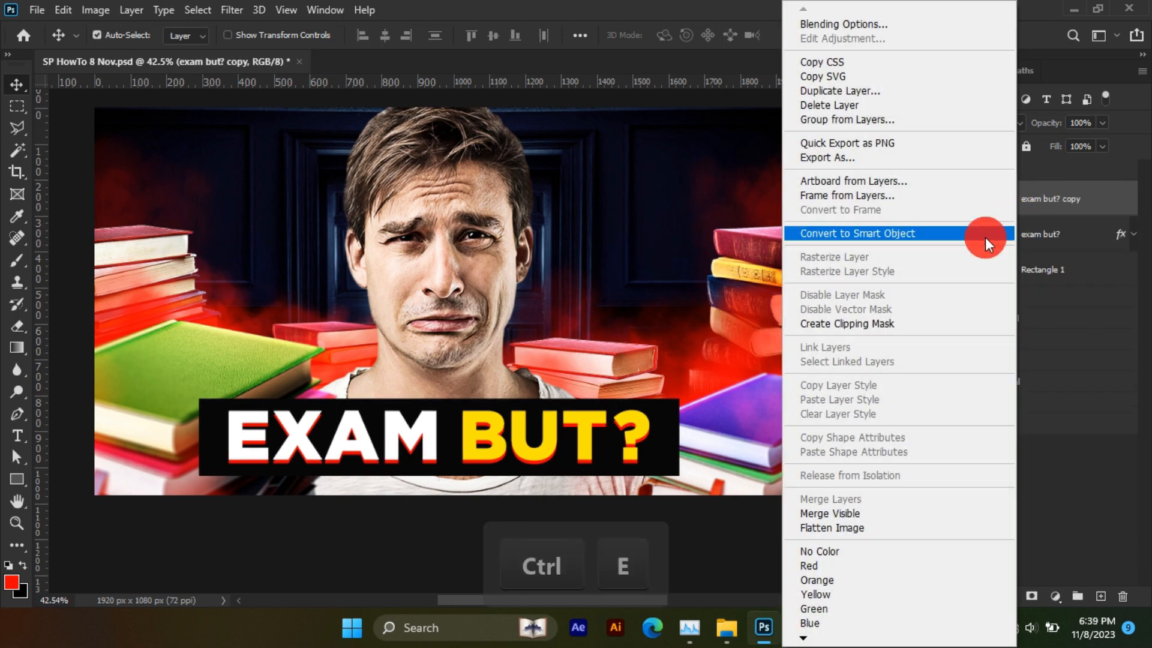
click(984, 237)
click(926, 234)
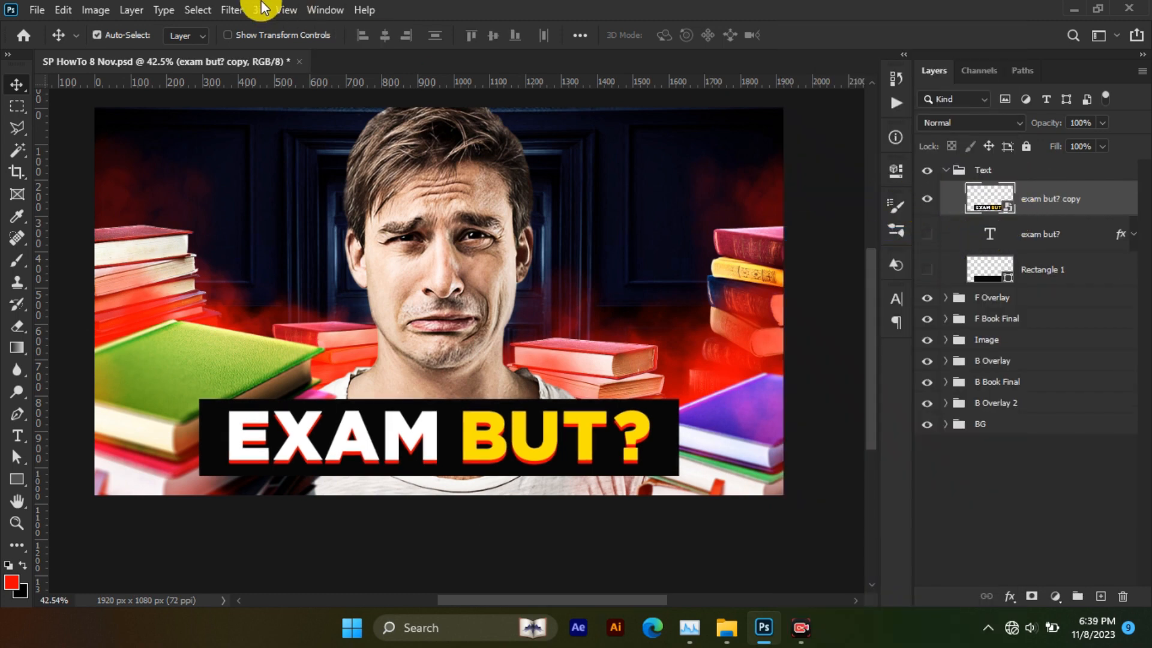
Apply Add Noise to the banner smart object at 8.21%, Gaussian and Monochromatic
click(232, 10)
click(445, 247)
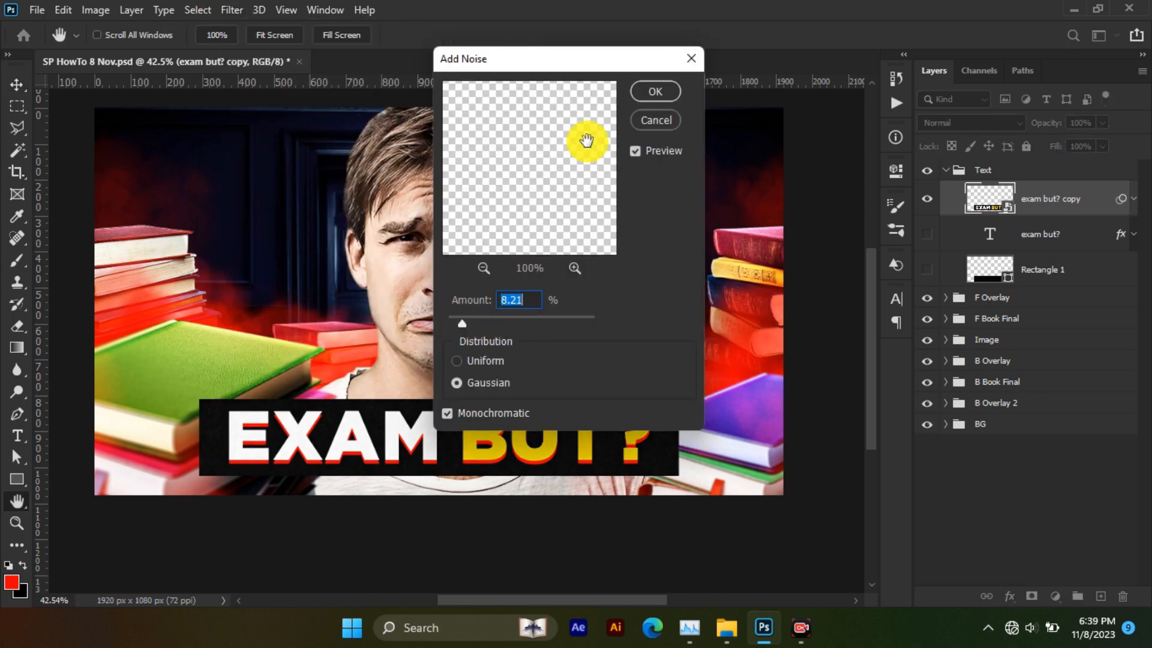
click(655, 93)
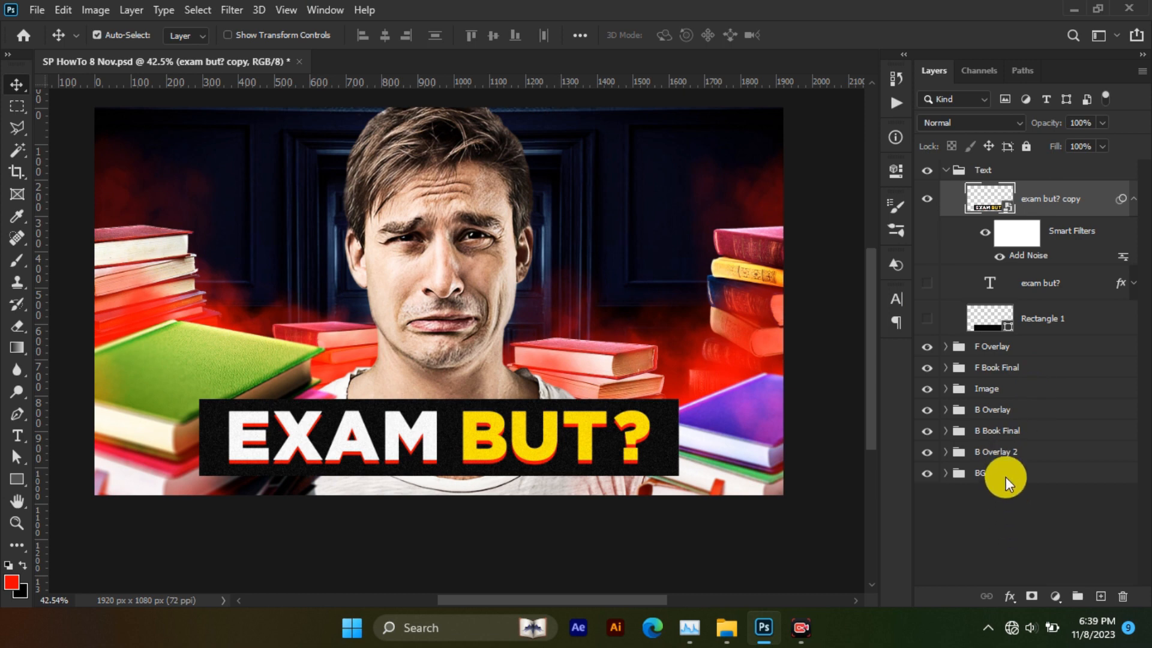
Add a Curves adjustment clipped to the banner copy and pull the curve slightly down to darken it
click(1047, 600)
click(1063, 390)
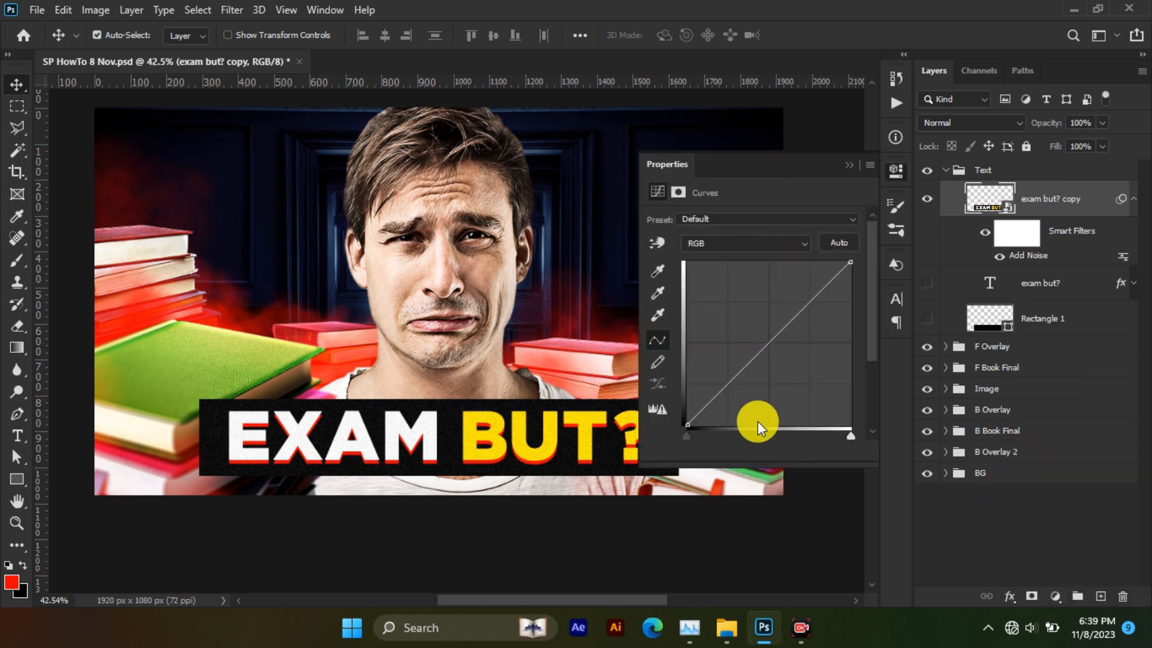
click(749, 452)
click(709, 411)
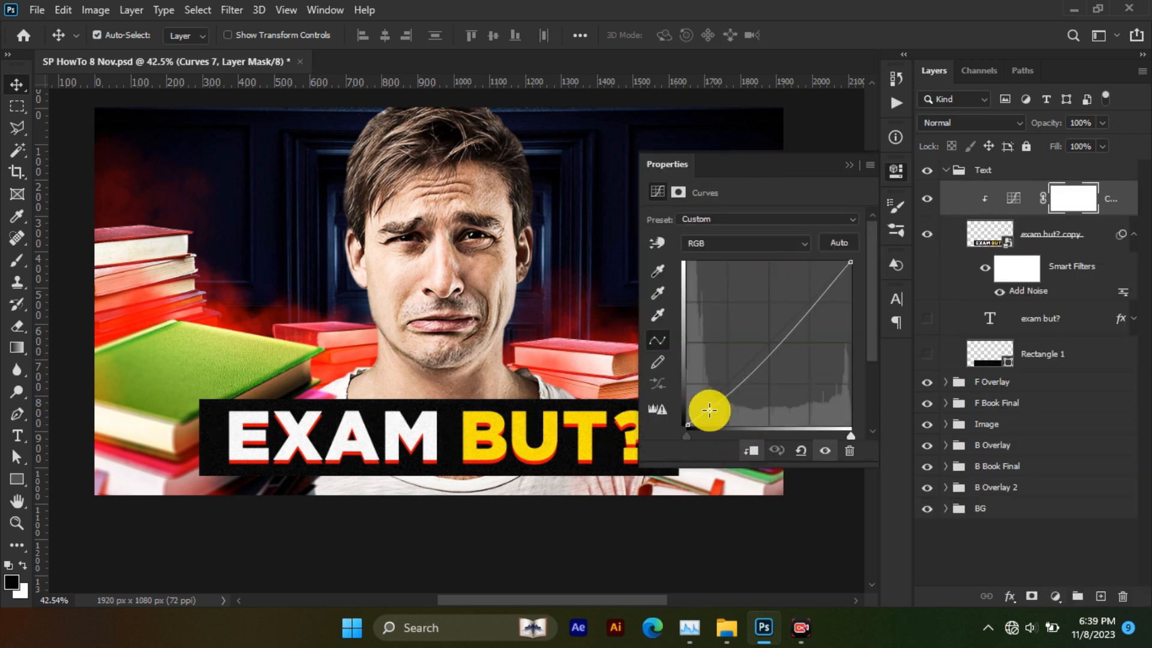
click(847, 165)
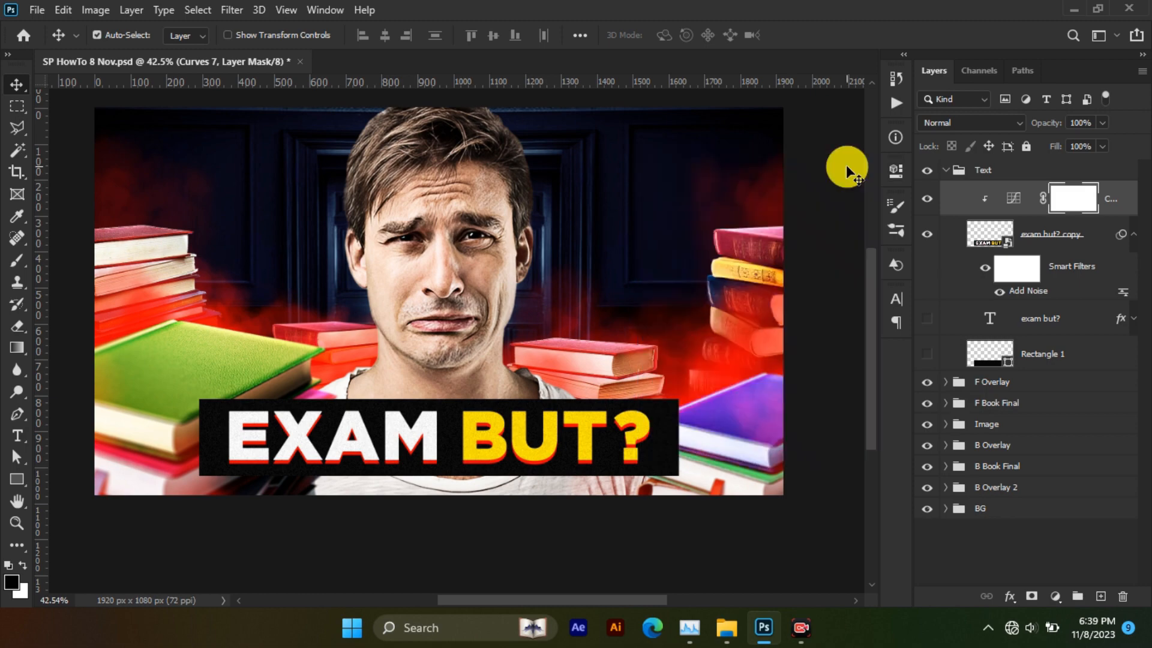
Create a new layer above the Curves adjustment, set up a soft round brush and sample the yellow of BUT?
click(1100, 595)
click(17, 260)
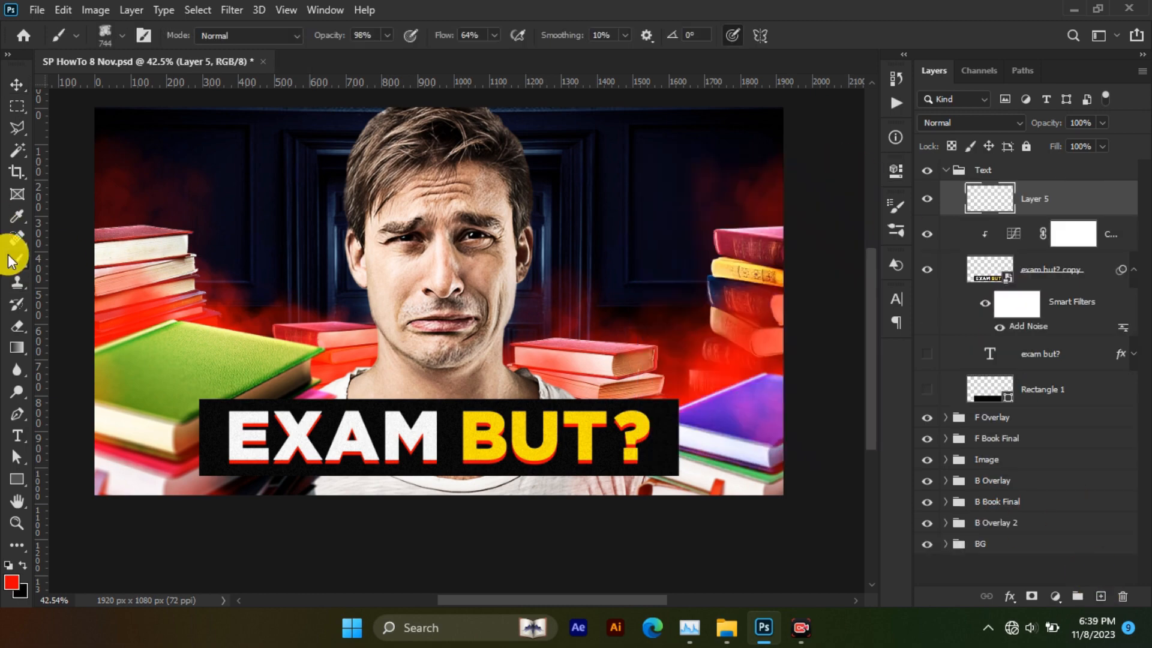
scroll(572, 442, up, 2)
right_click(601, 422)
drag(473, 319, 125, 300)
drag(419, 275, 421, 81)
scroll(424, 204, up, 3)
drag(420, 206, 502, 210)
alt+click(419, 232)
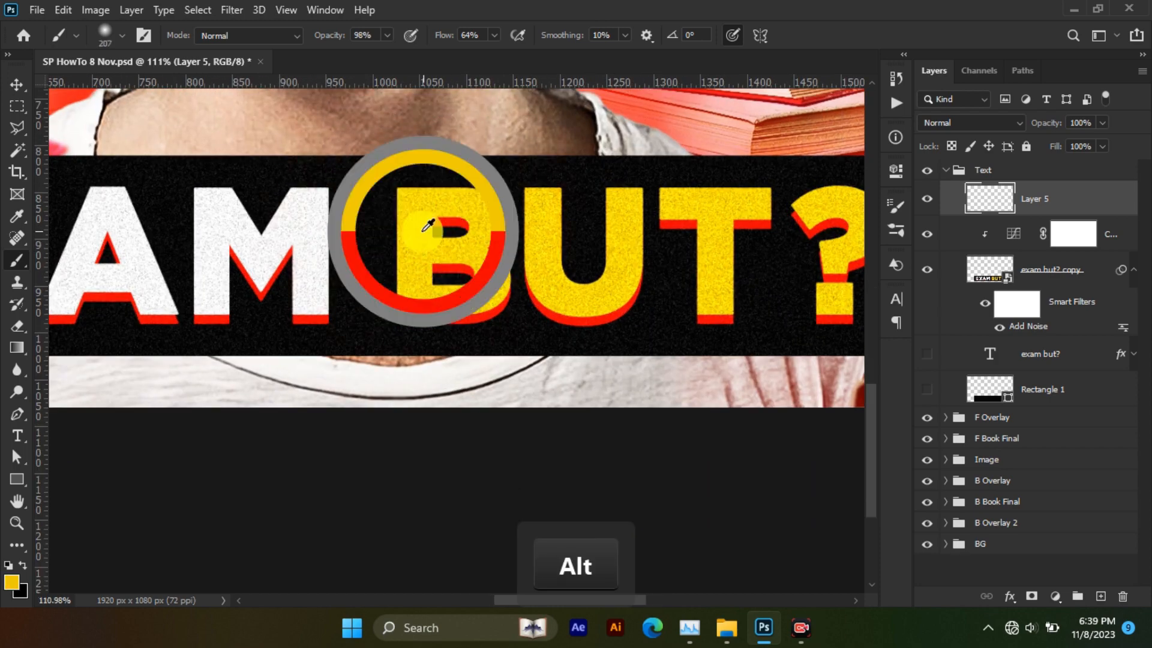
Paint soft yellow glow over the letters of BUT?, undoing and repeating strokes as needed
click(612, 274)
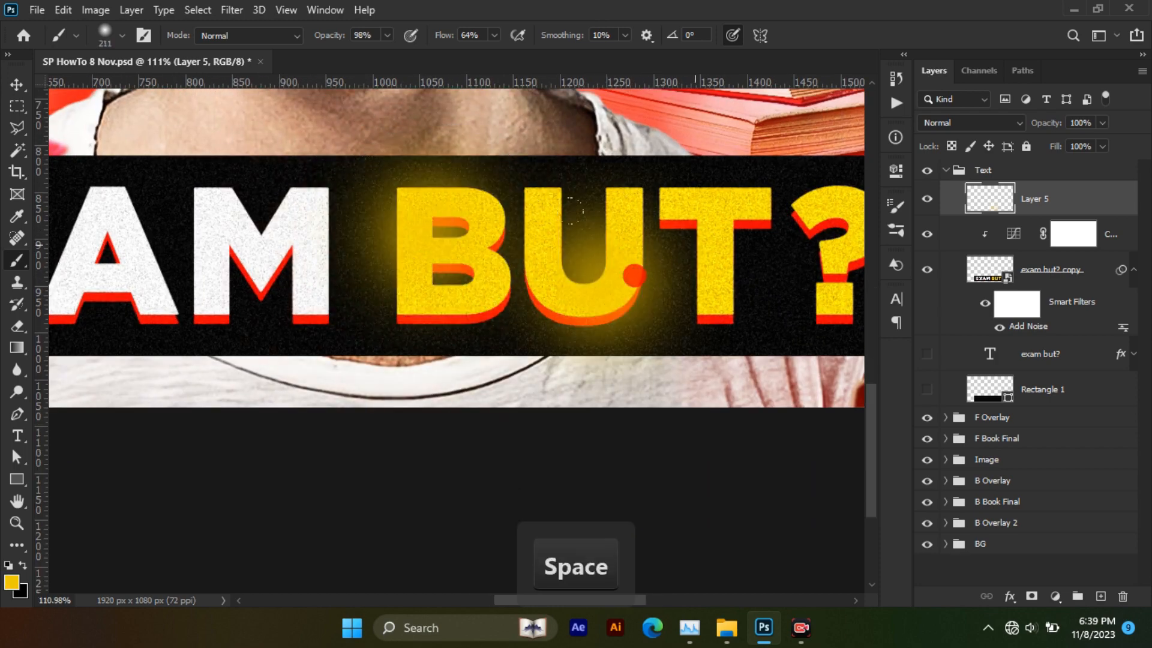
drag(632, 276, 587, 300)
click(666, 244)
drag(805, 258, 793, 258)
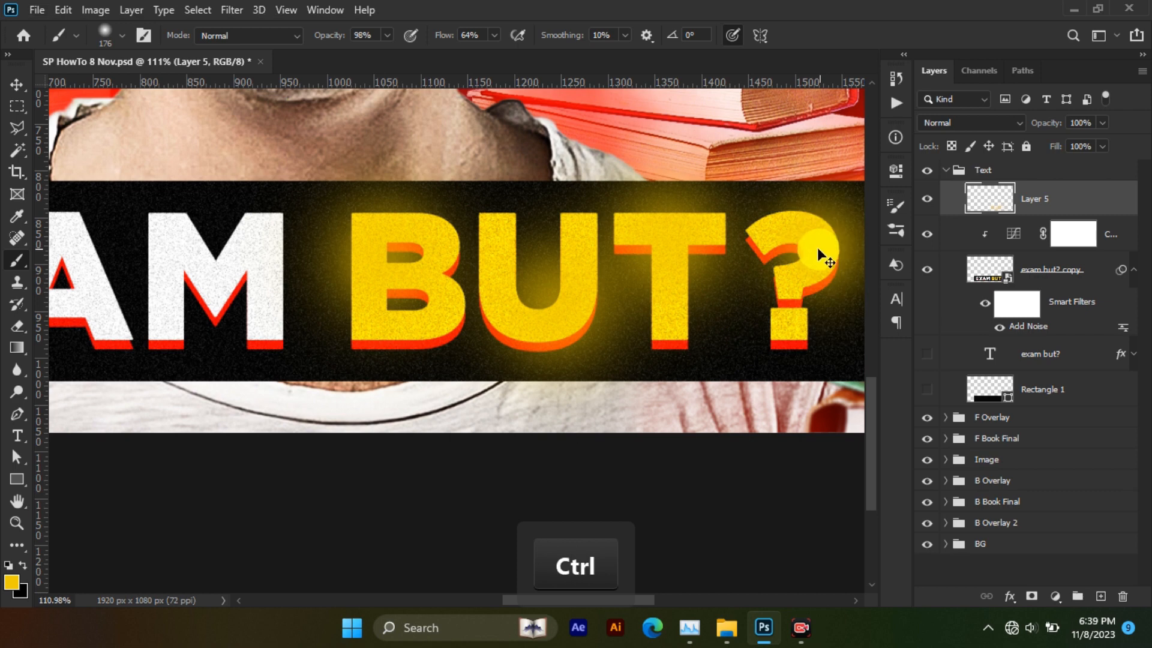
key(ctrl+z)
click(491, 225)
drag(506, 235, 494, 235)
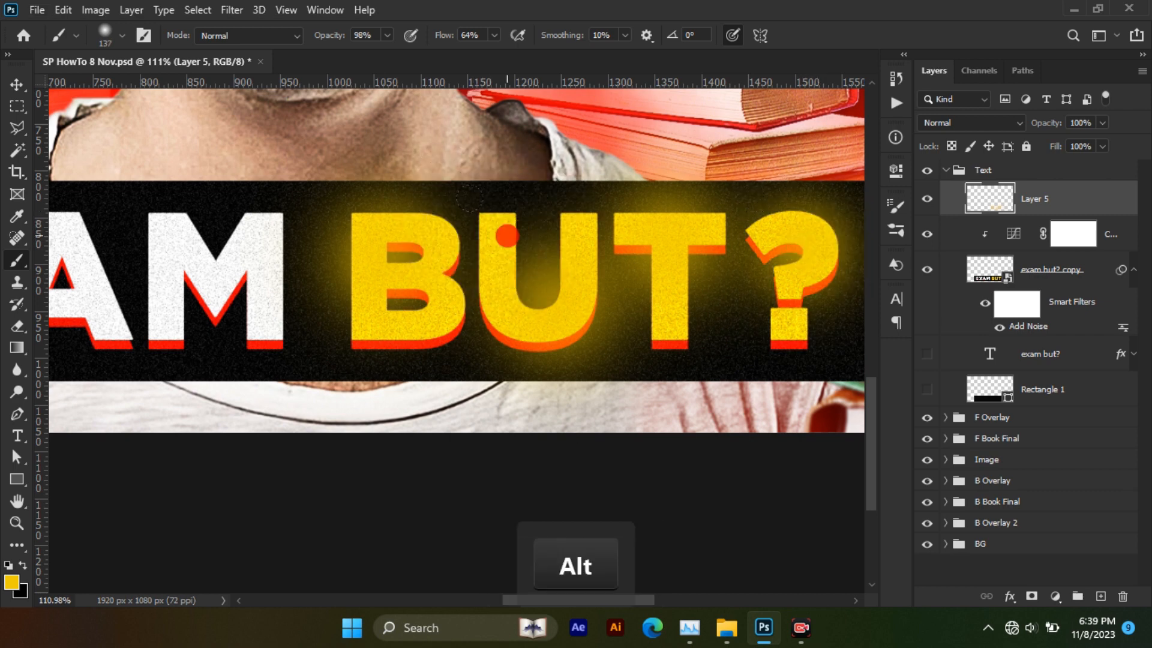
click(506, 235)
key(ctrl+z)
click(503, 242)
Set the yellow glow layer to Linear Dodge (Add) blending at 75% opacity
click(950, 123)
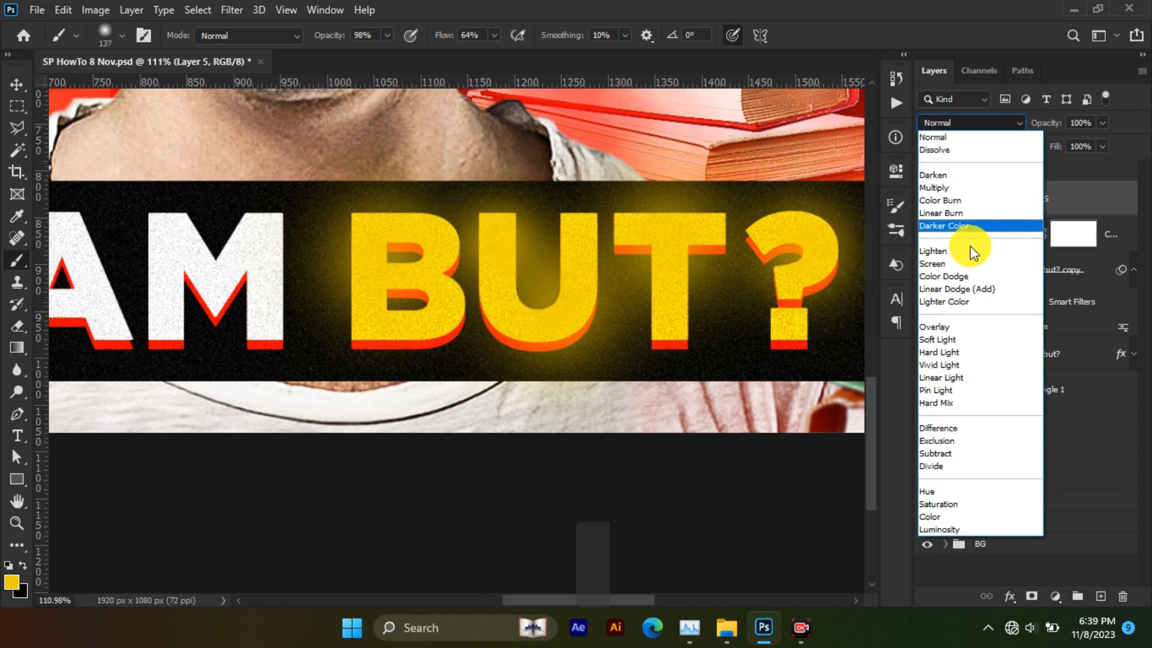
click(976, 290)
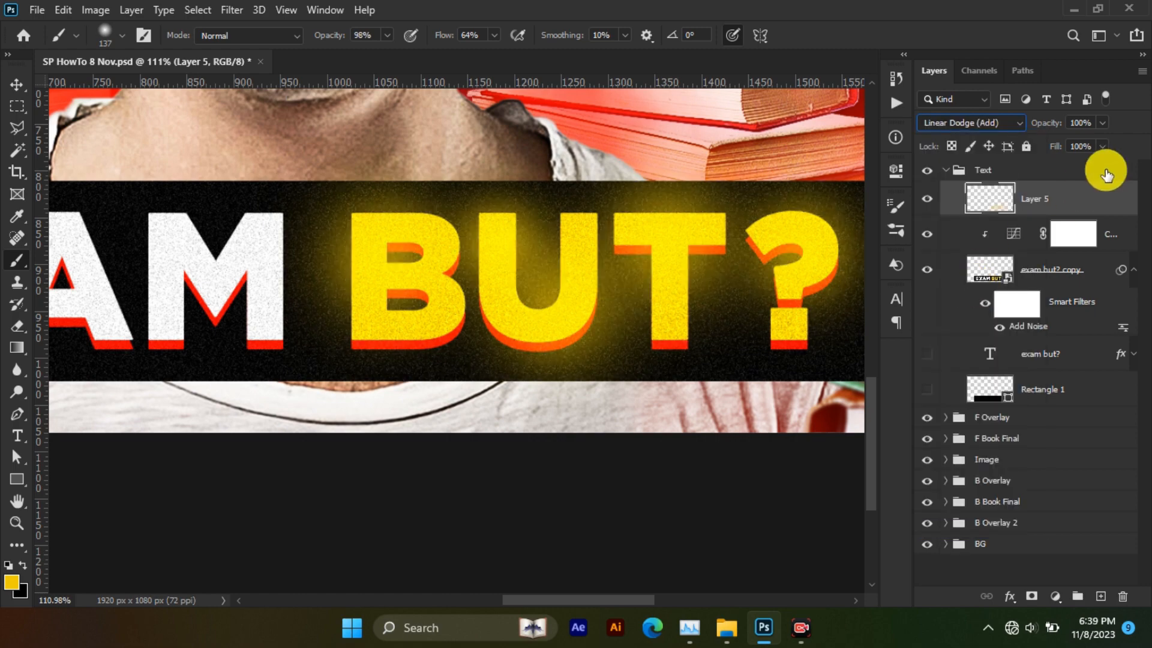
mouse_move(1102, 123)
mouse_down()
mouse_move(1070, 139)
mouse_move(1080, 144)
mouse_up()
Create a new layer above the yellow glow layer and set up a larger soft white brush, undoing the trial dab over EXAM
scroll(312, 222, down, 11)
scroll(354, 184, up, 3)
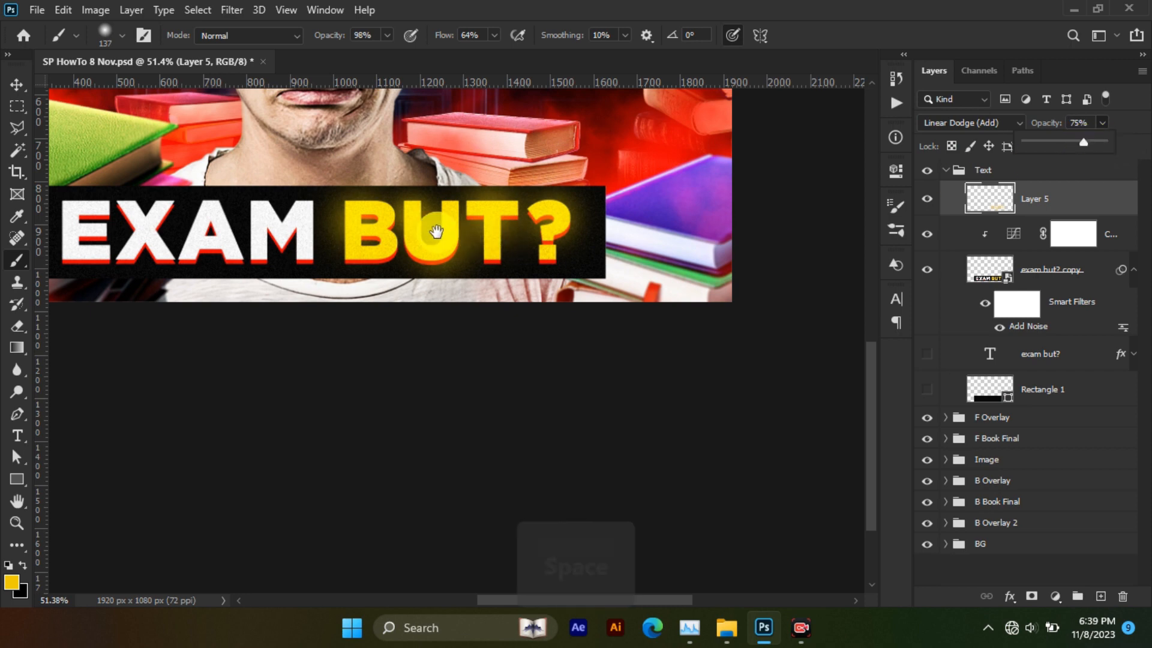
drag(437, 232, 598, 313)
scroll(368, 245, down, 1)
scroll(424, 296, up, 2)
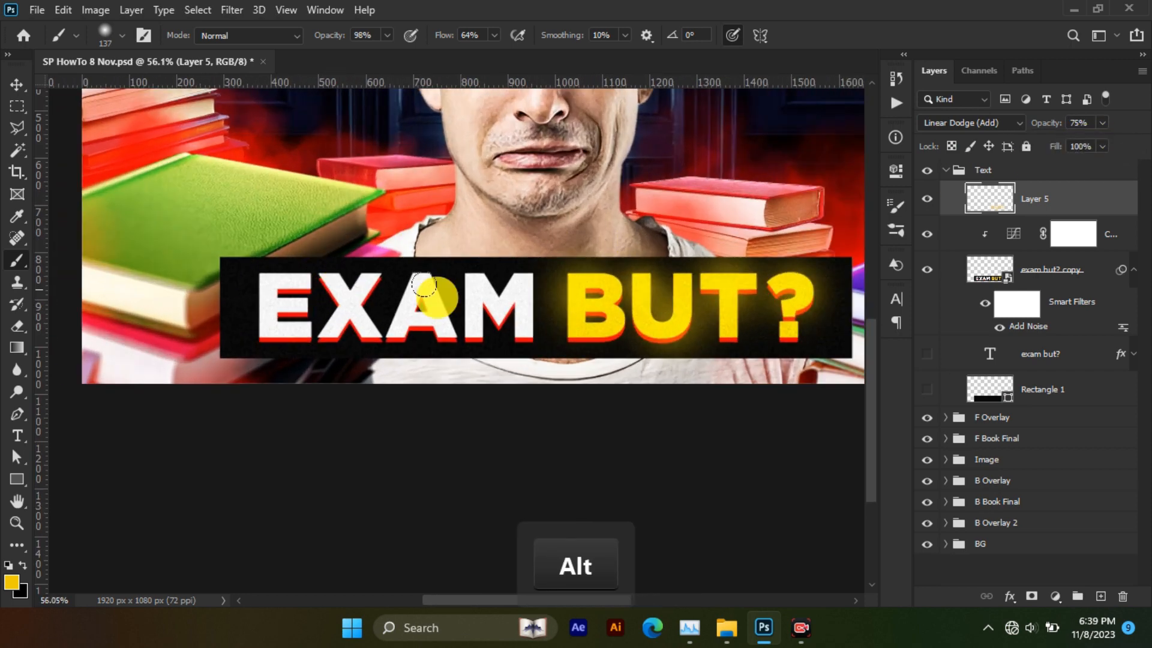
alt+click(1101, 596)
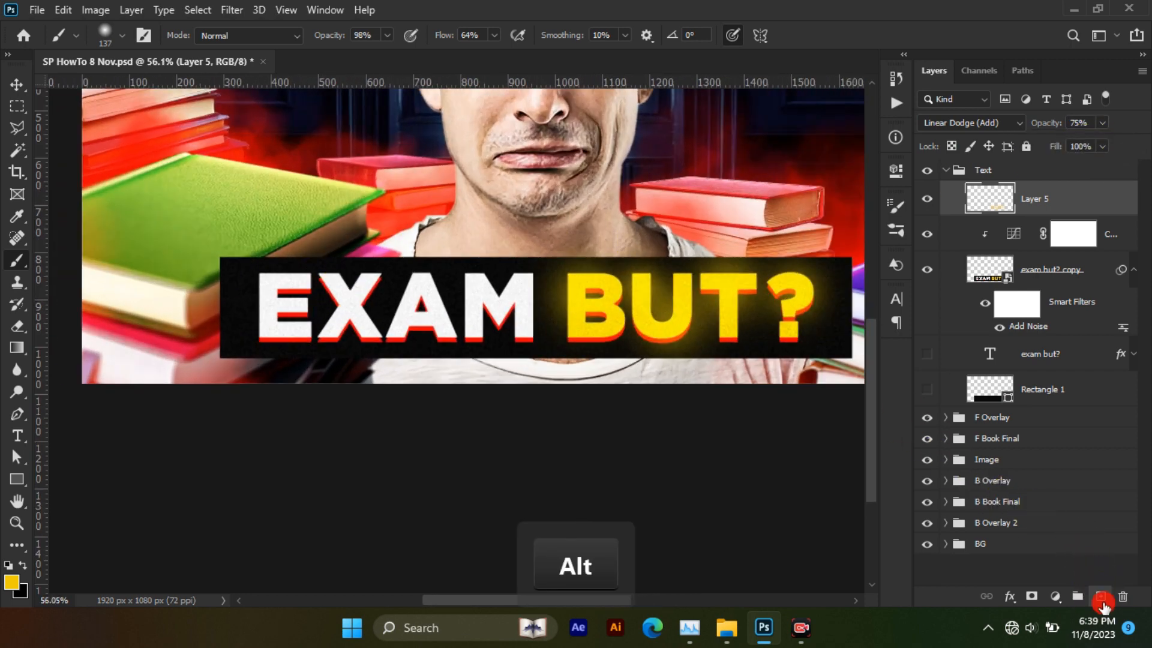
drag(424, 316, 427, 316)
click(425, 316)
key(ctrl+z)
Paint soft white glow over the letters of EXAM with a 193 px brush and change the layer's blending mode
scroll(427, 316, up, 5)
click(442, 320)
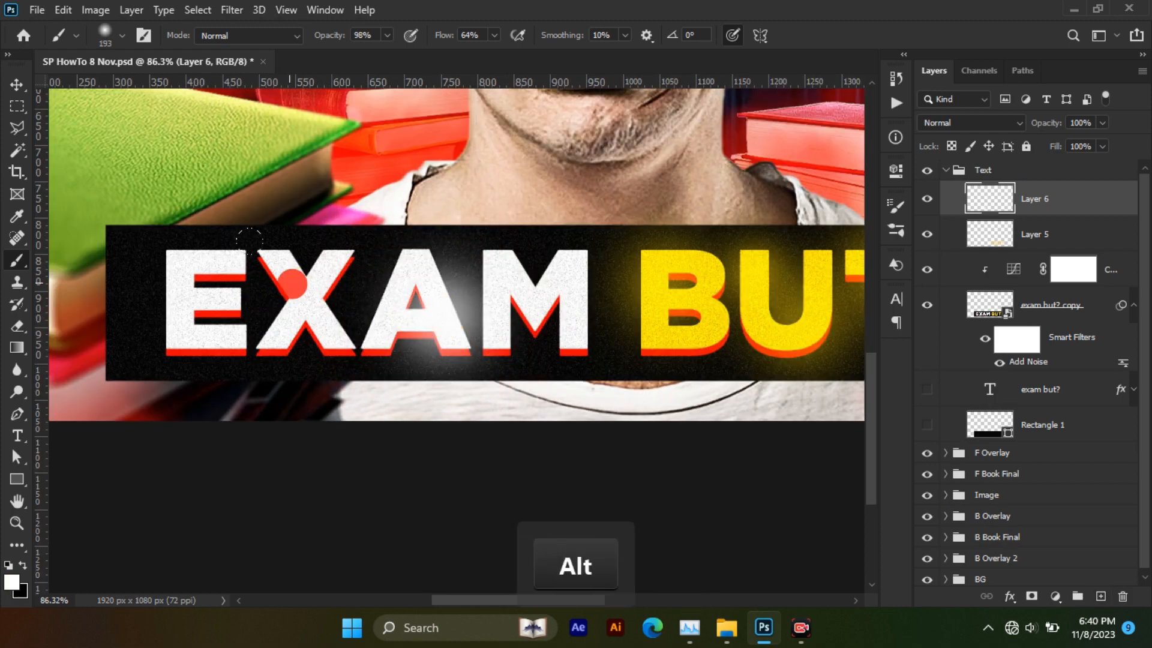
click(294, 280)
click(198, 316)
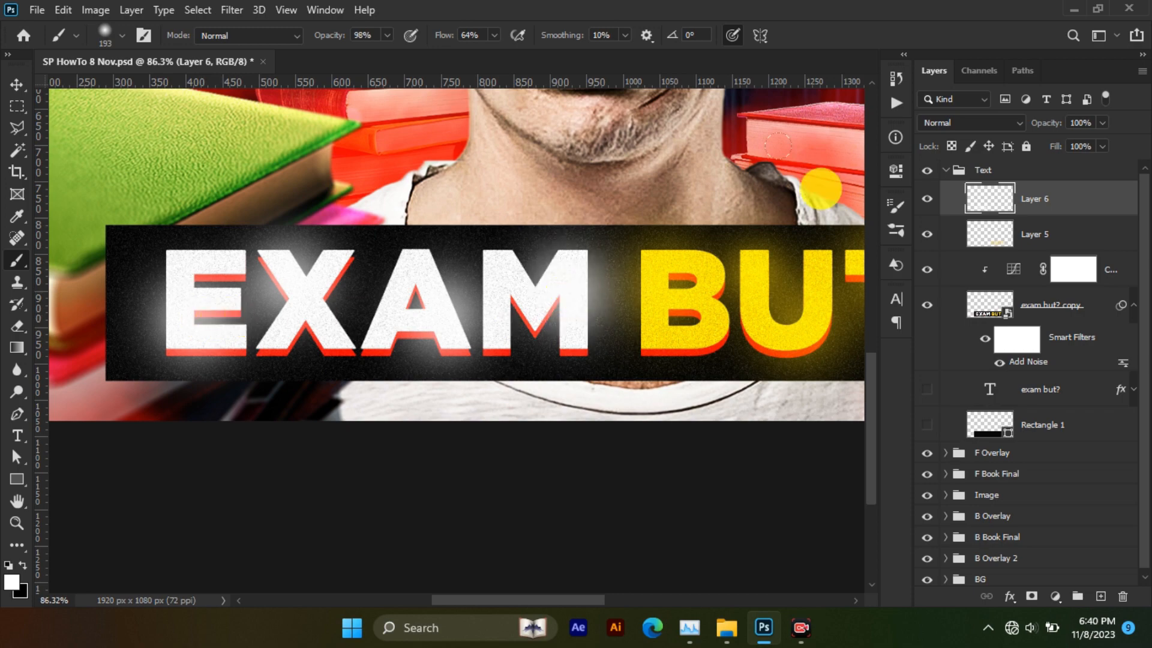
click(947, 122)
click(974, 290)
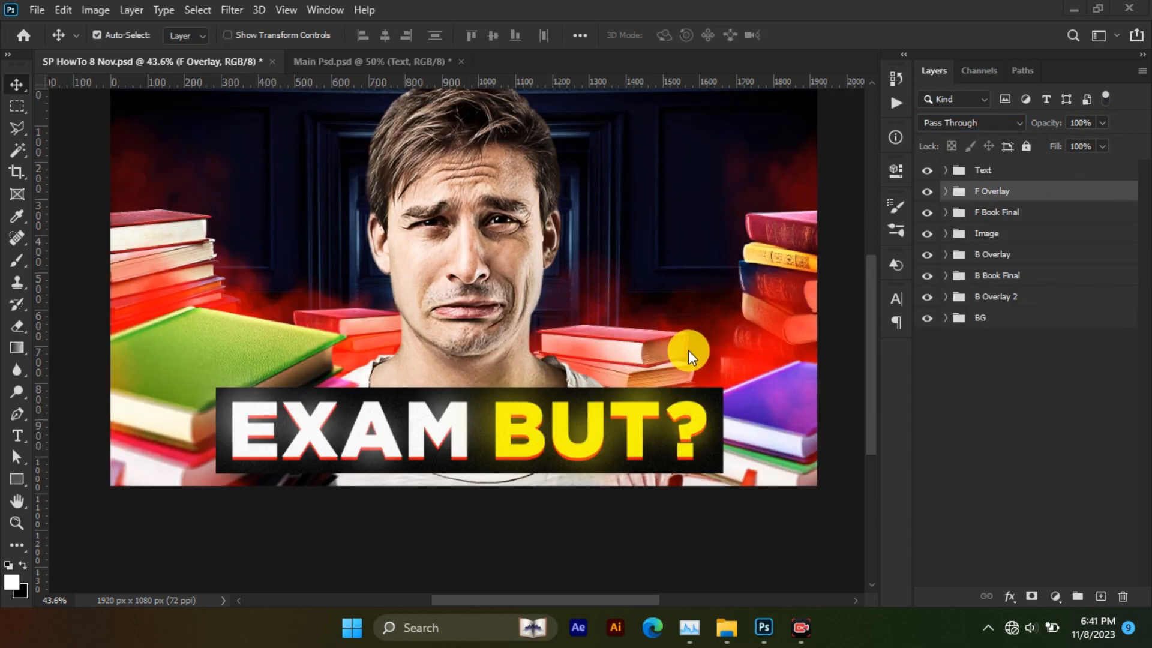
Create a layer group named Image Glow between the Image and B Overlay groups
key(space)
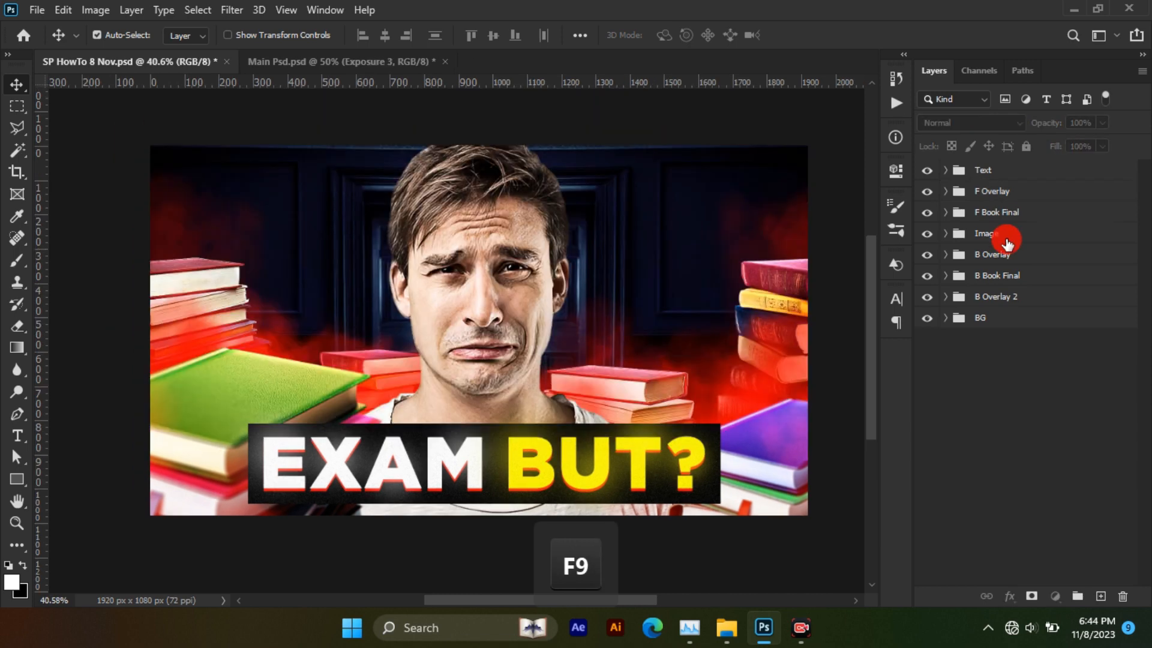
click(1002, 234)
click(1010, 255)
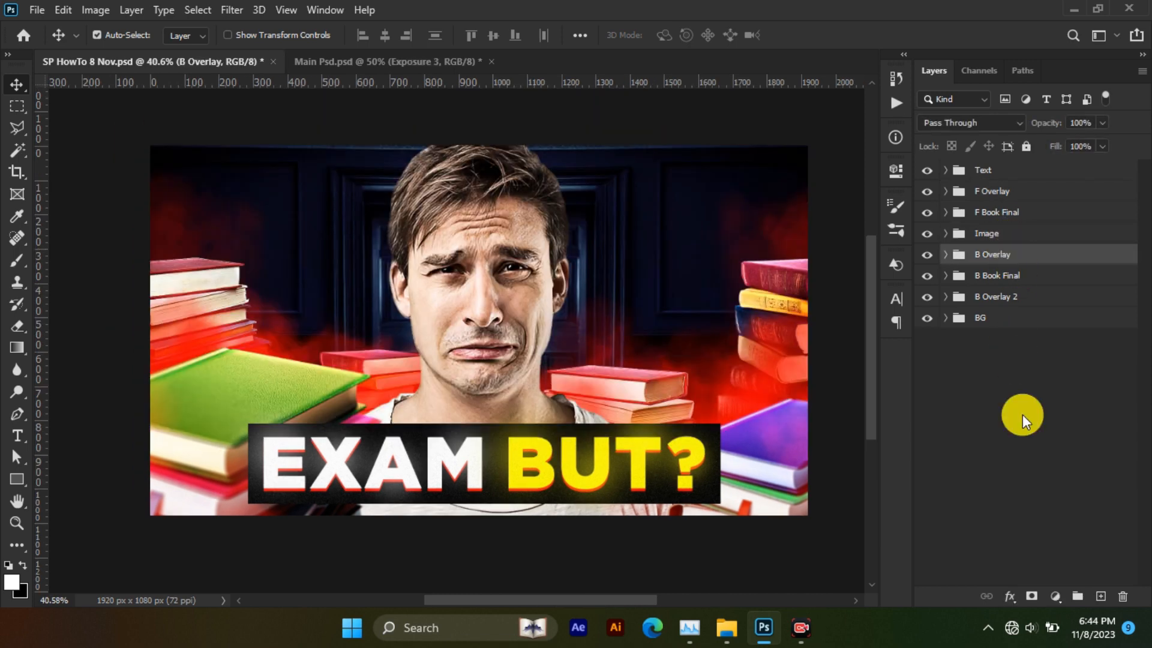
click(1079, 596)
text(Image Glow)
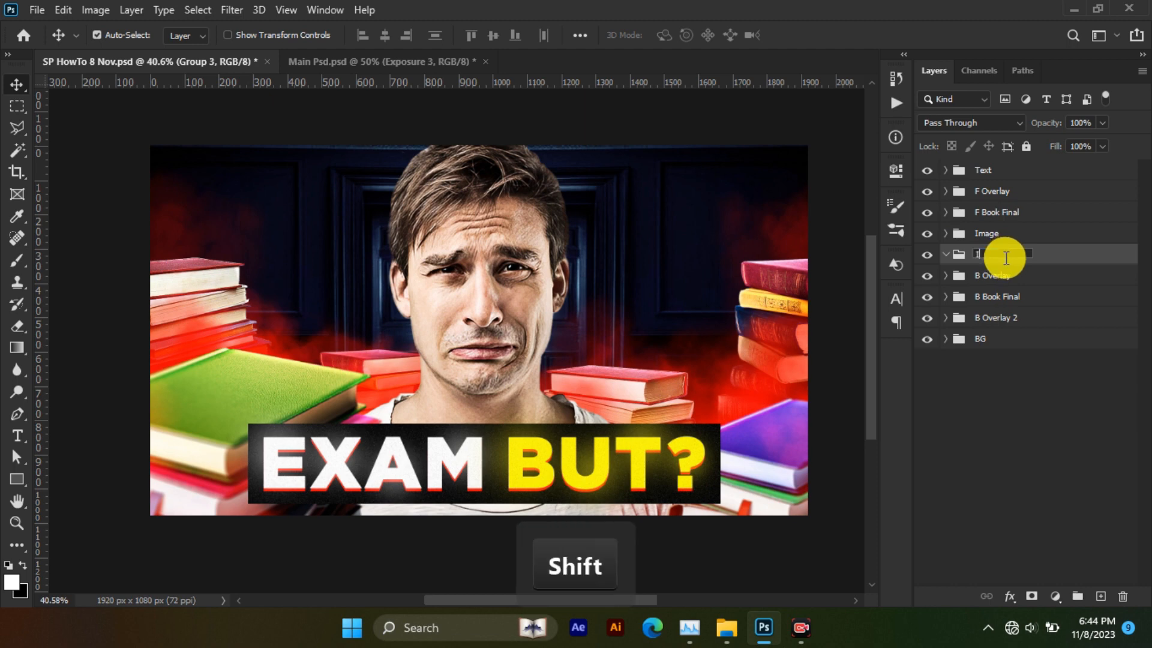
Add a Solid Color fill of #003cff inside the Image Glow group and fill its mask with black
click(1055, 595)
click(1044, 309)
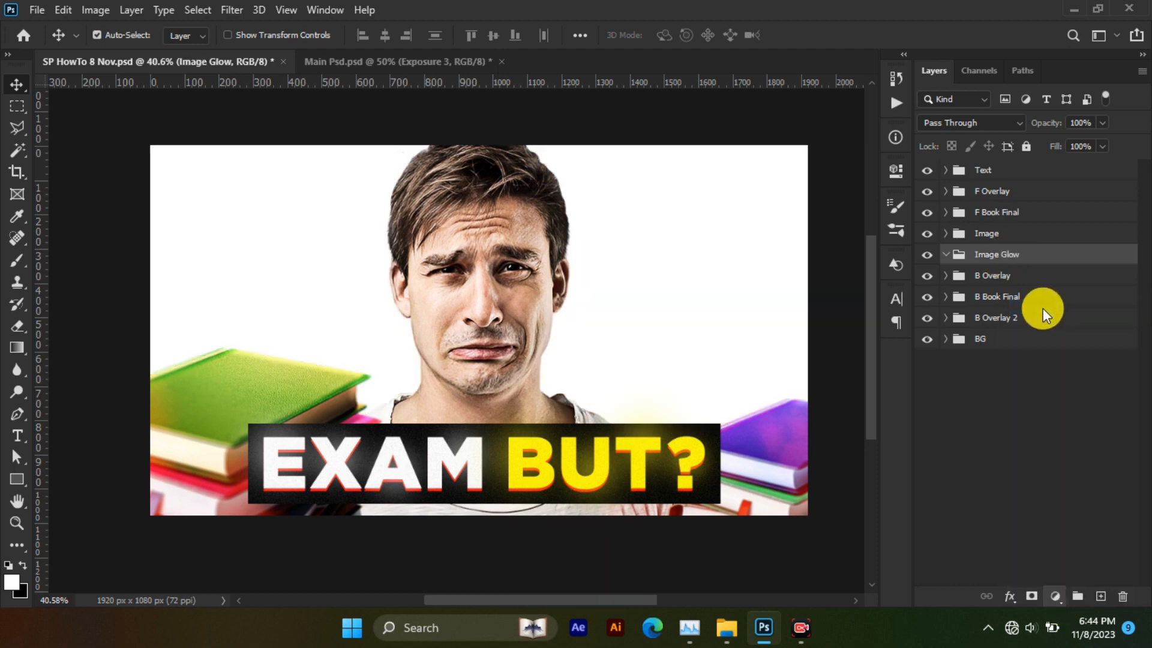
key(ctrl+v)
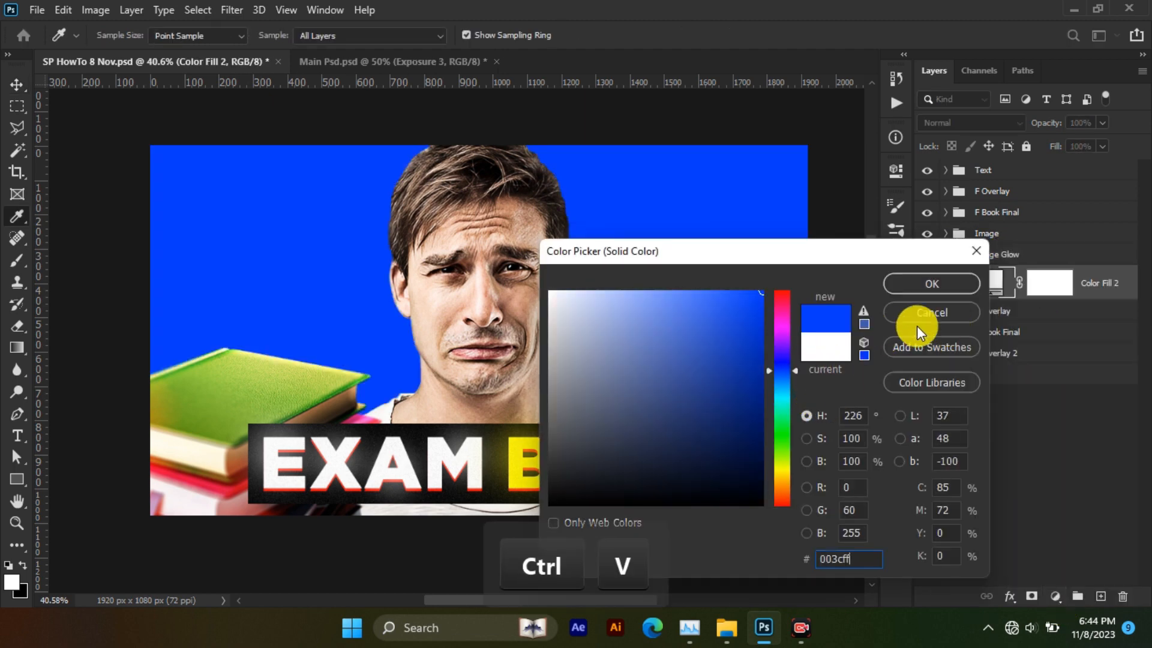
click(927, 285)
click(1016, 288)
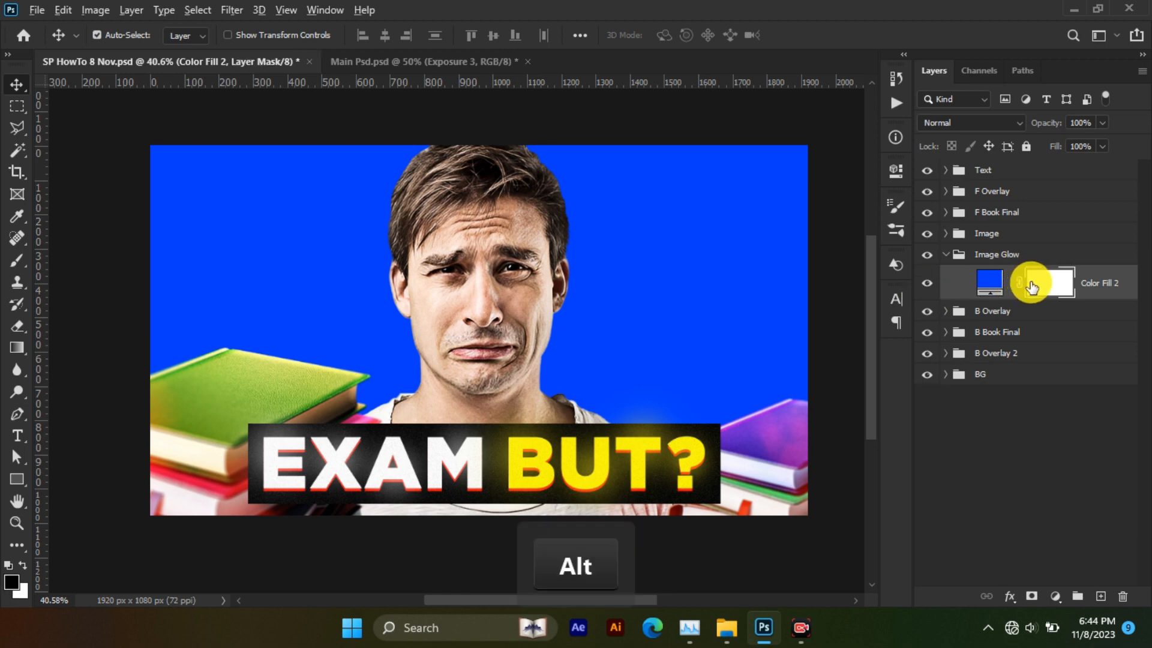
key(alt+BackSpace)
Paint white on the blue fill's mask behind the man's head with a large soft brush at 100% opacity, raising the flow to 87%
click(17, 260)
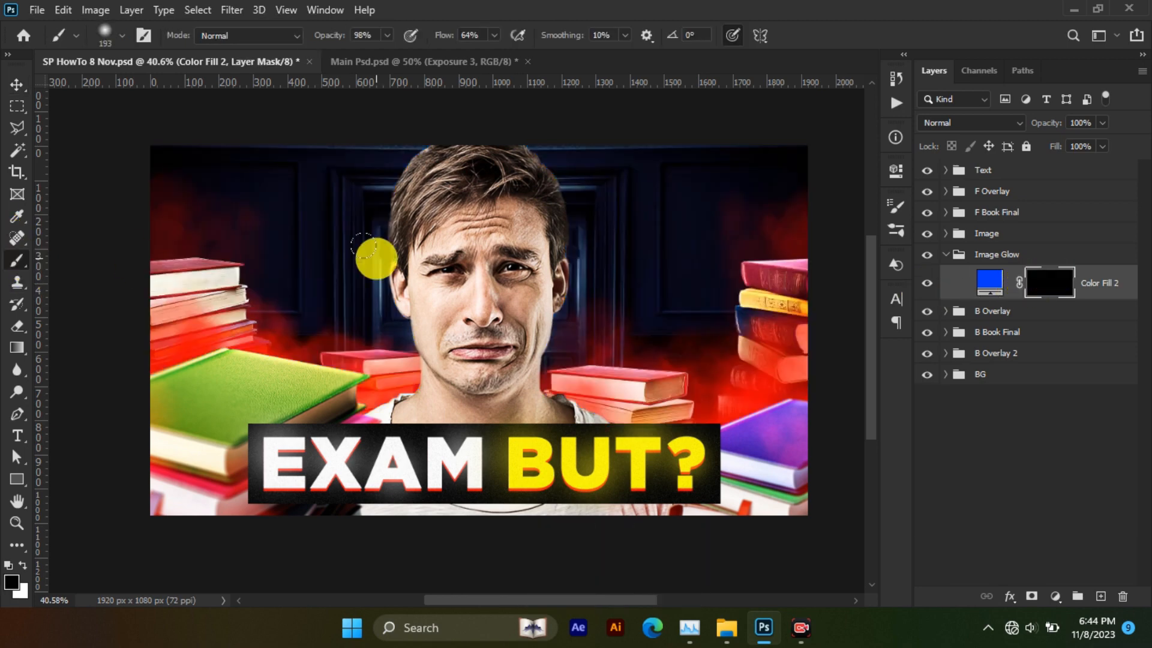
mouse_move(399, 253)
mouse_down()
mouse_move(502, 253)
mouse_move(478, 264)
mouse_move(478, 282)
mouse_up()
key(x)
click(483, 284)
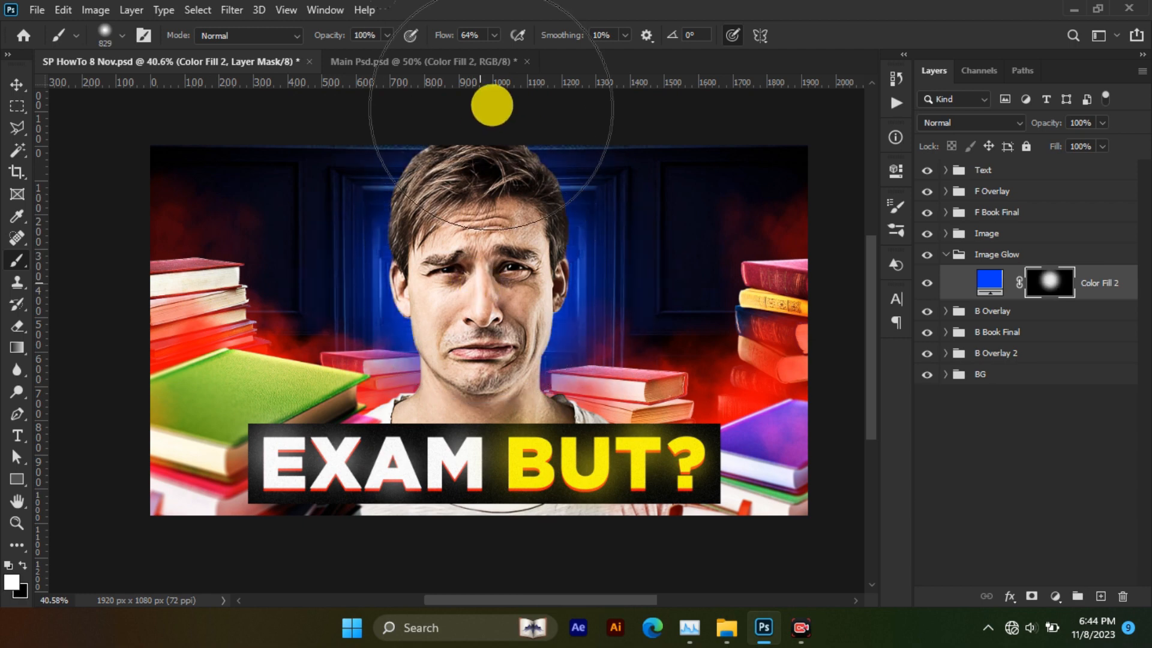
drag(507, 56, 512, 56)
drag(470, 270, 450, 270)
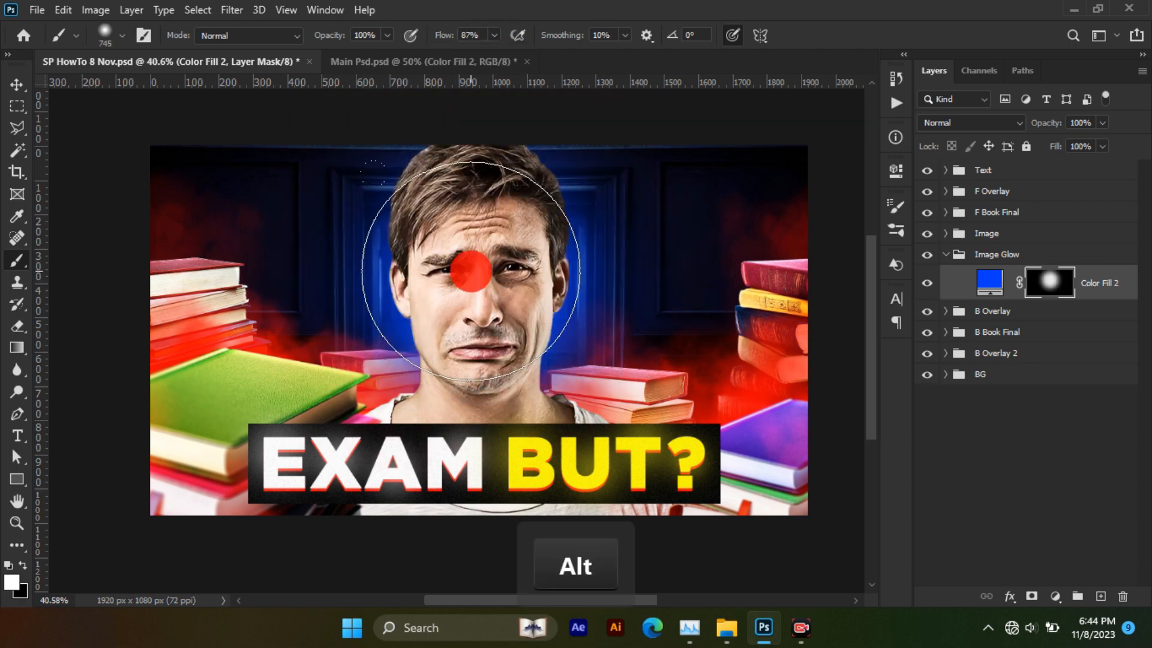
click(477, 285)
key(ctrl+z)
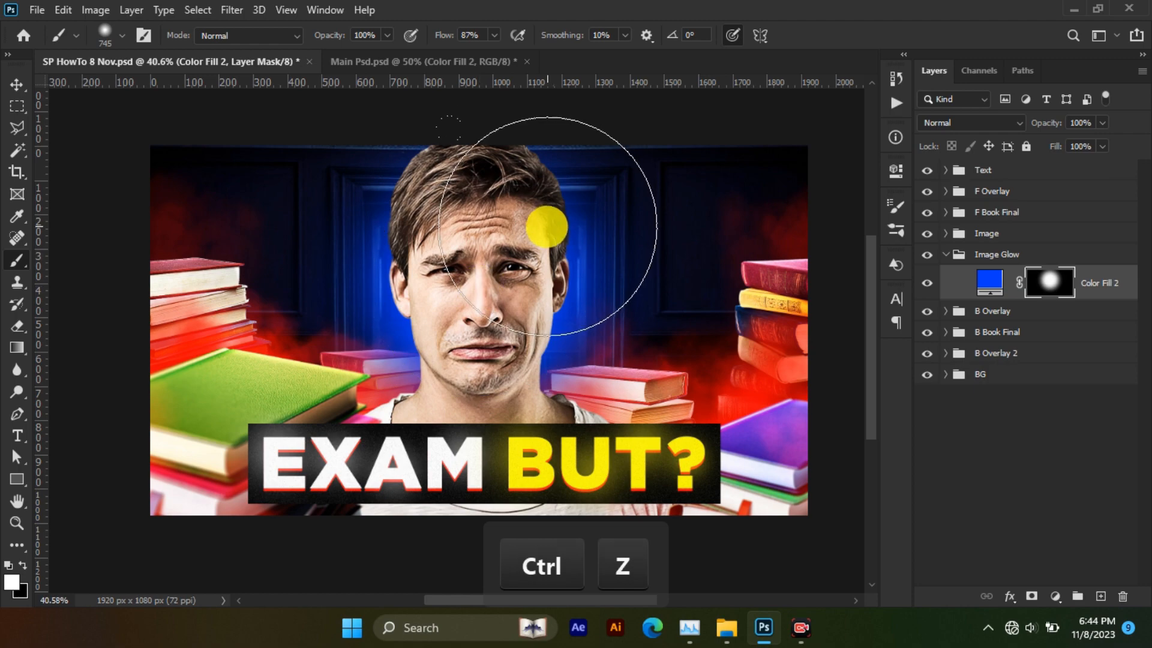
Add an Exposure adjustment of +3.22 above the blue fill and fill its mask with black
scroll(531, 231, down, 2)
scroll(525, 219, up, 3)
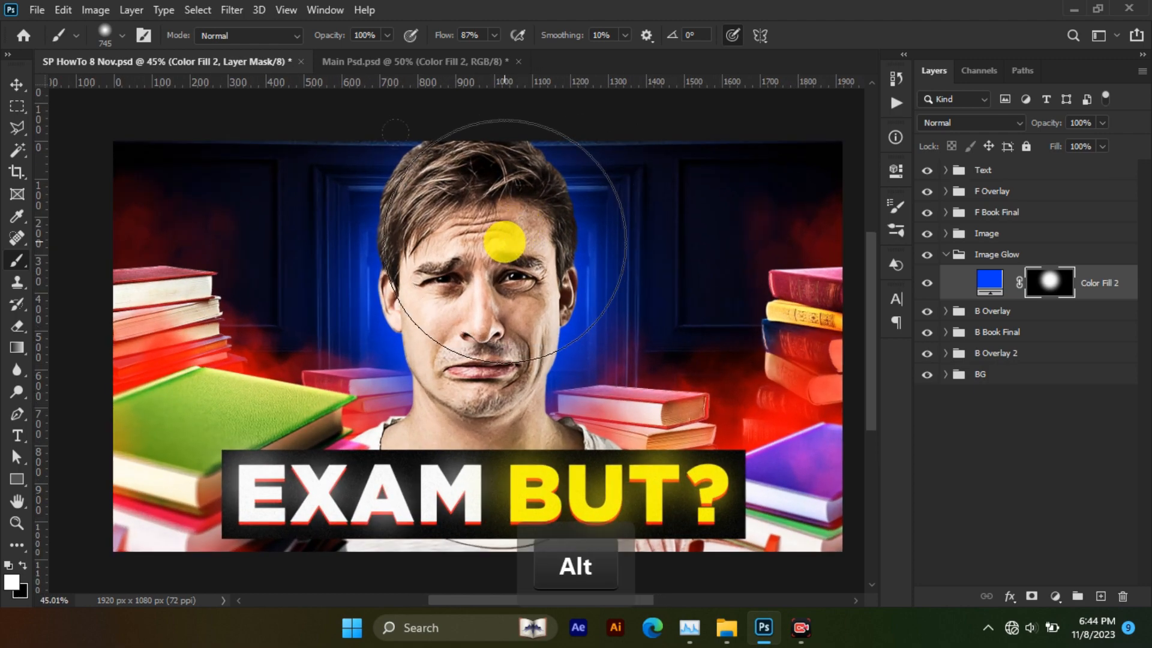
click(1055, 595)
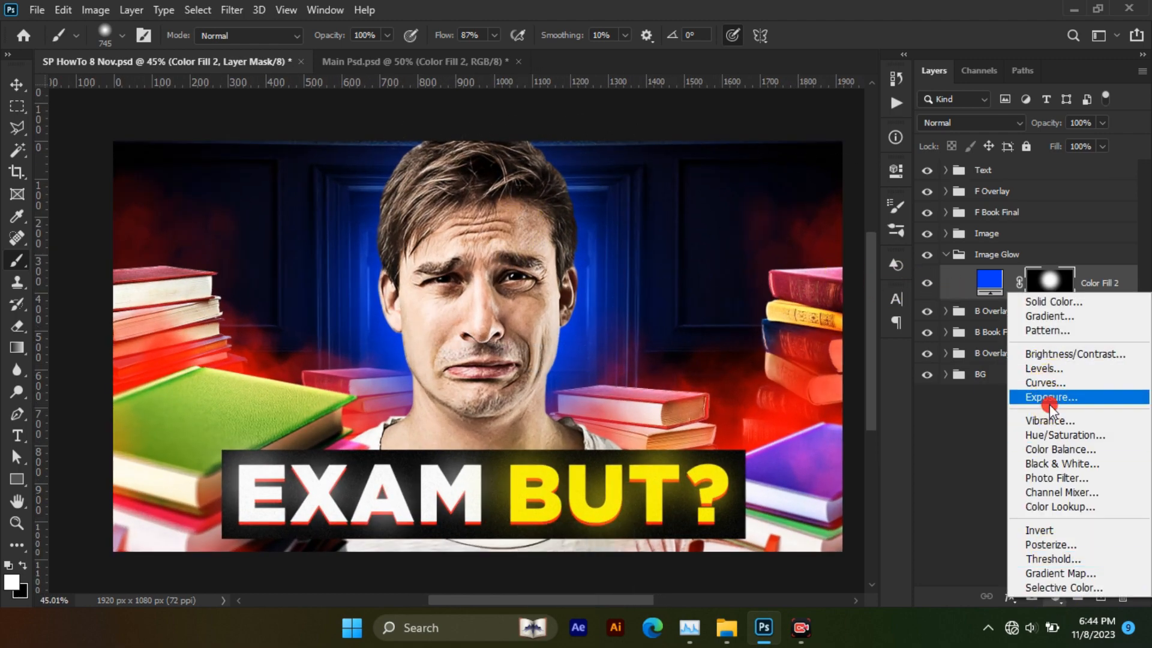
click(1049, 398)
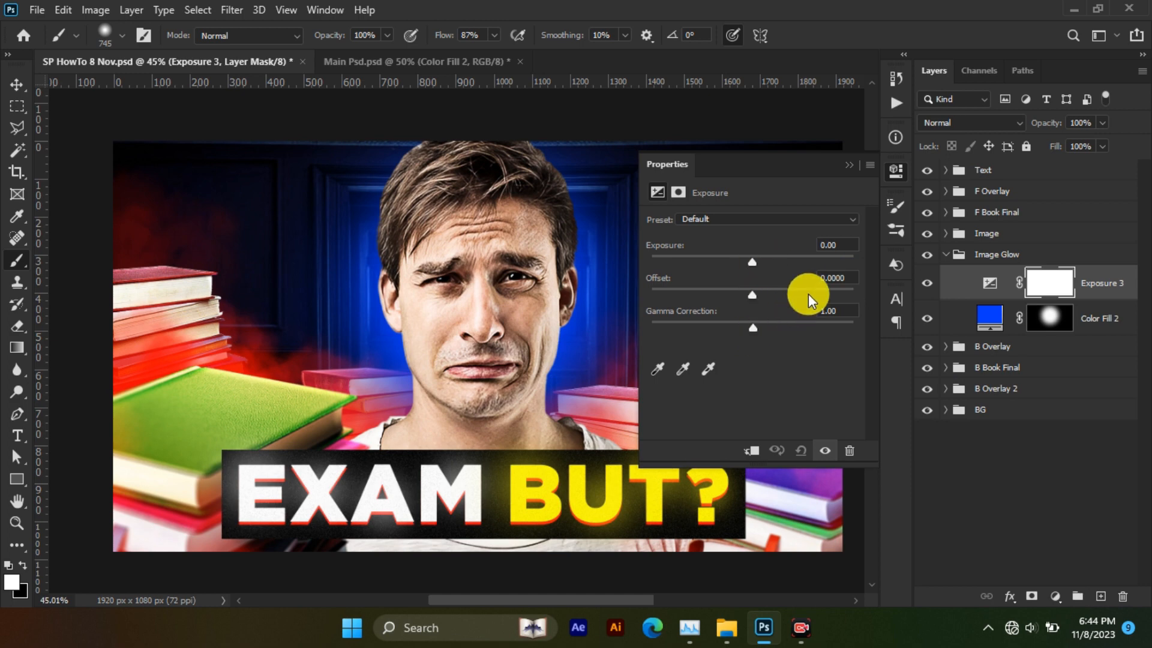
drag(761, 264, 803, 268)
key(ctrl+BackSpace)
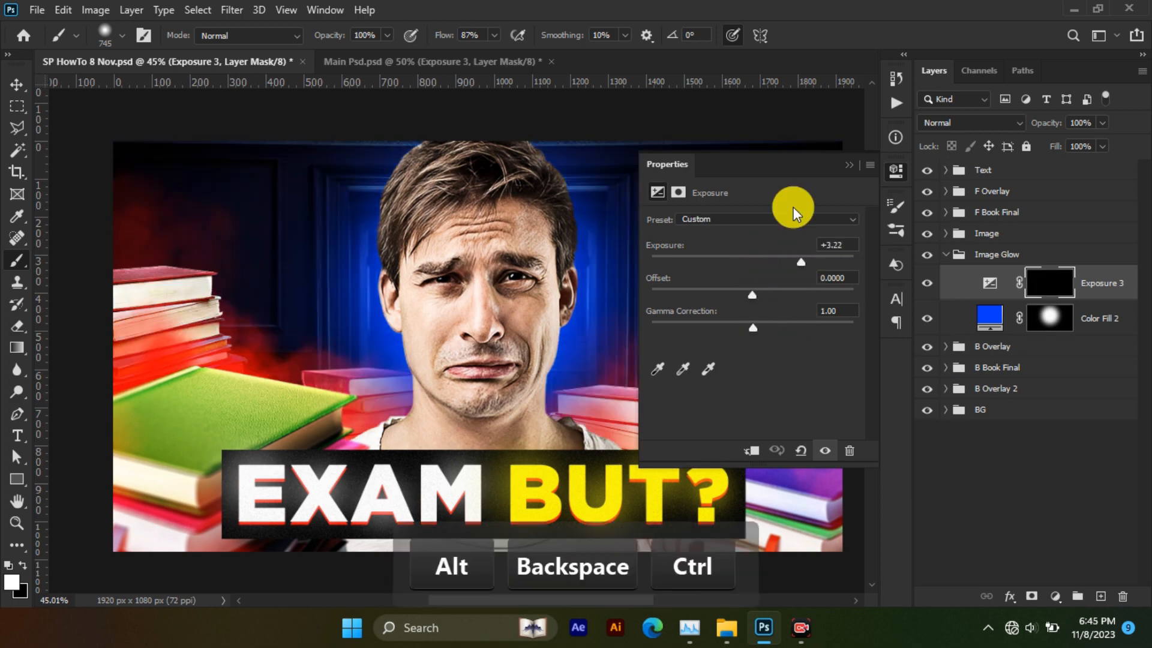
click(849, 165)
Paint white on the Exposure mask behind the man's head with soft brushes of varying size to brighten the blue glow
alt+right_click(496, 277)
alt+right_click(463, 287)
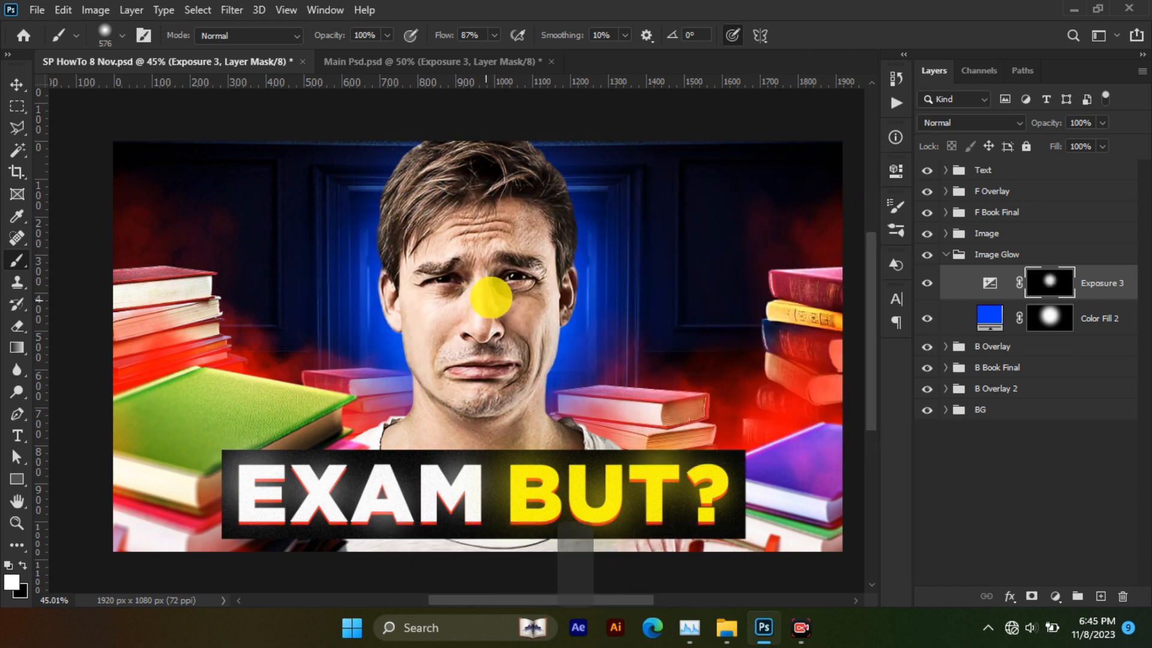
alt+right_click(474, 294)
click(483, 300)
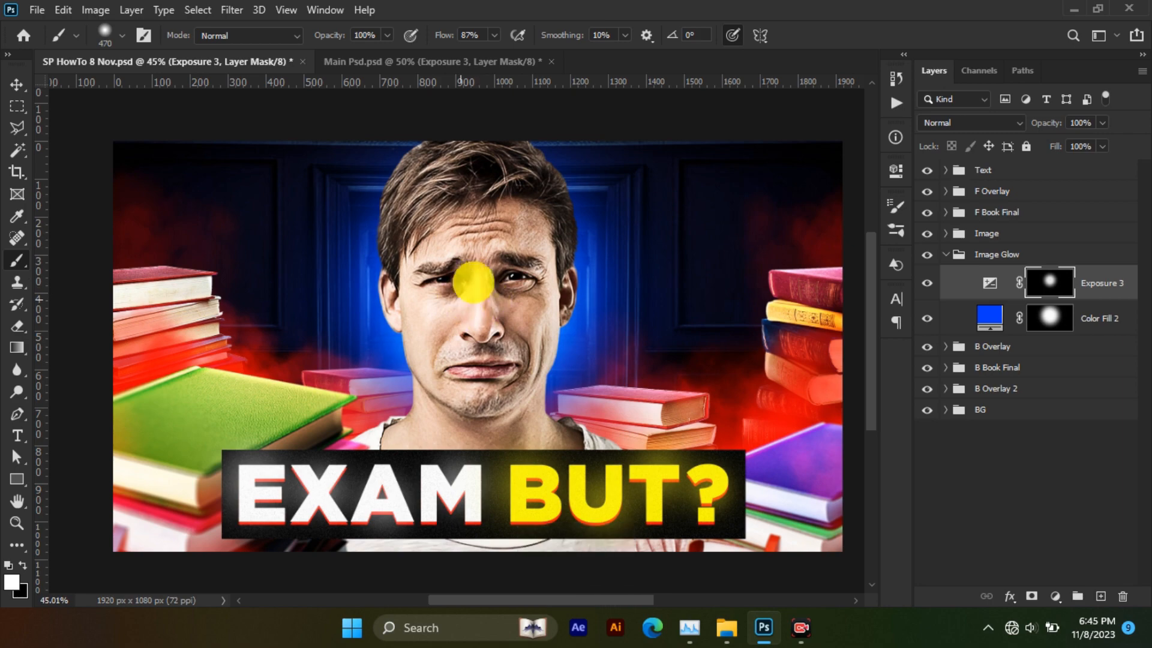
scroll(470, 296, up, 2)
alt+right_click(465, 298)
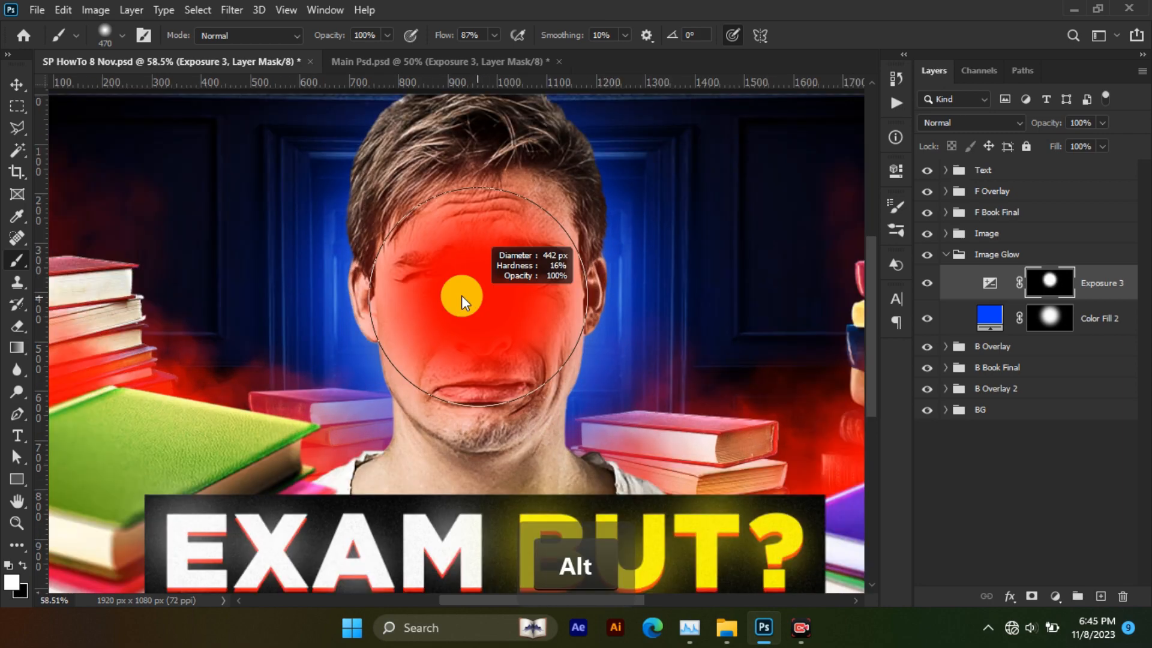
alt+right_click(441, 258)
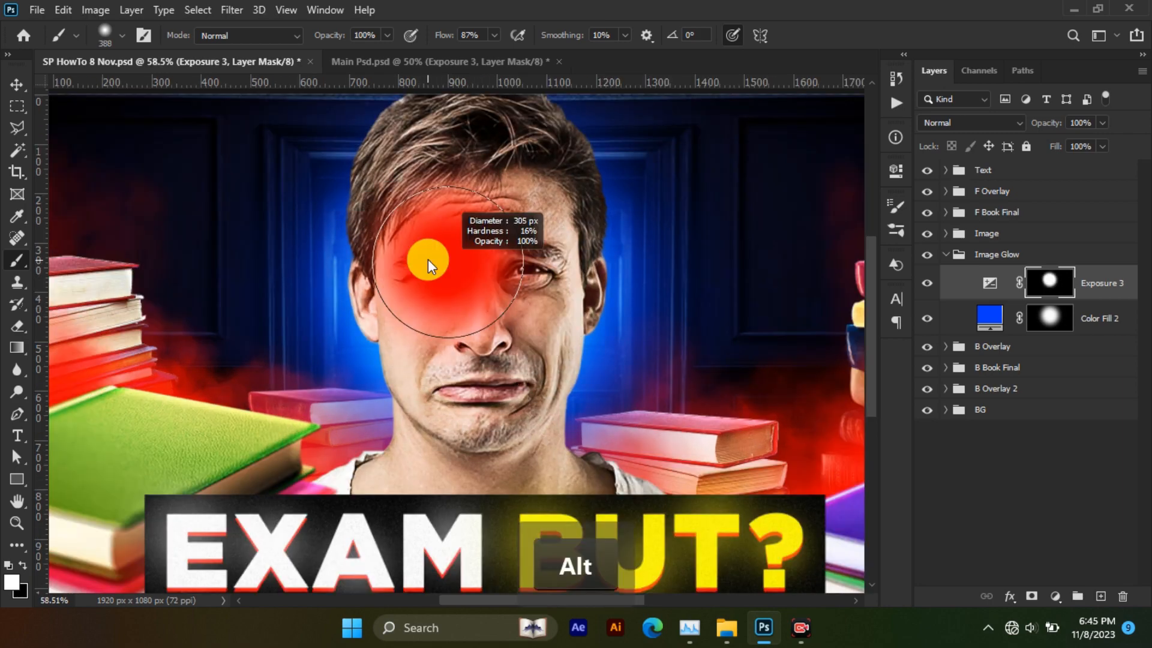
alt+right_click(456, 251)
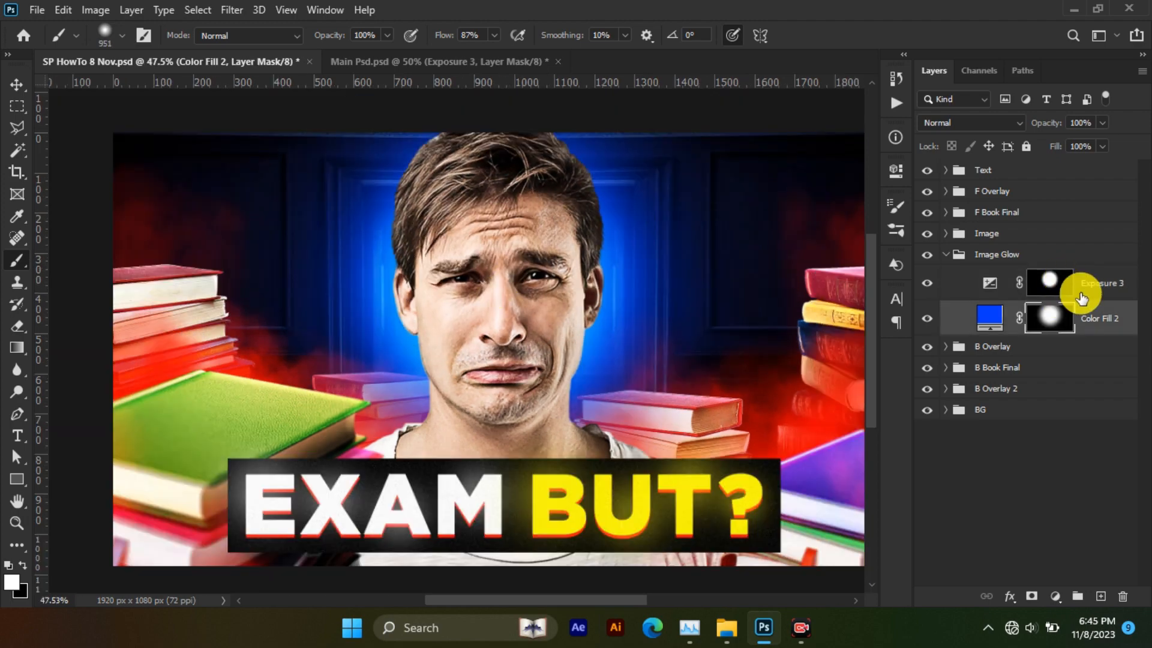
Create a layer above the Exposure adjustment, paint a soft white dab behind the head with a 728 px brush and change its blending mode
click(1091, 289)
click(1101, 596)
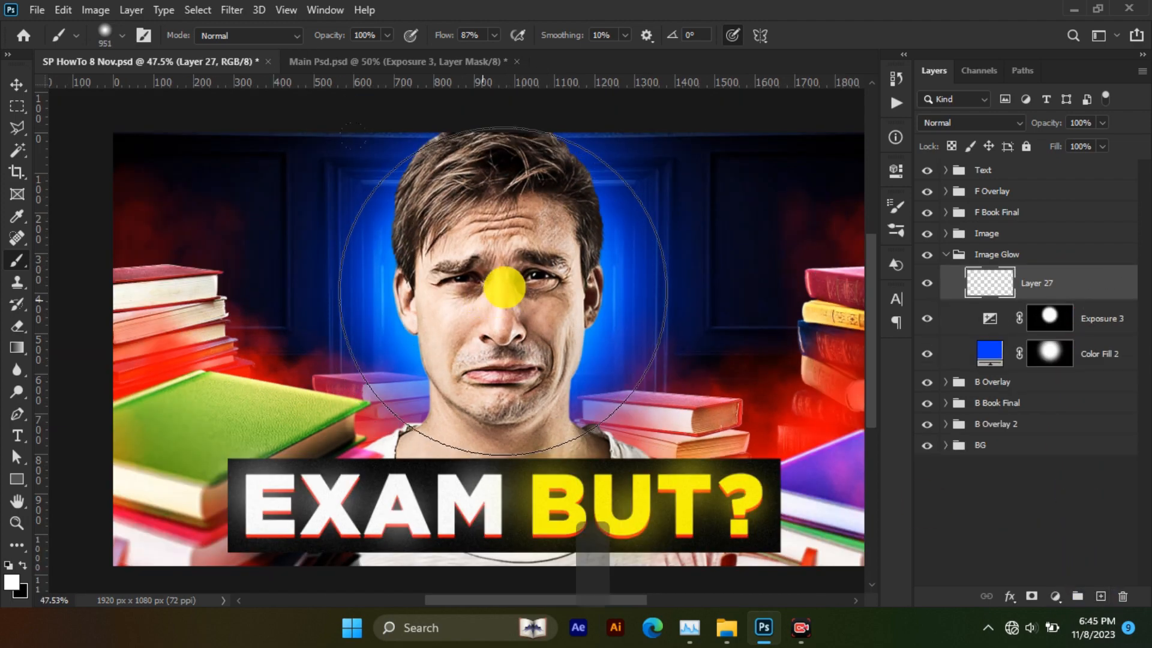
alt+right_click(478, 283)
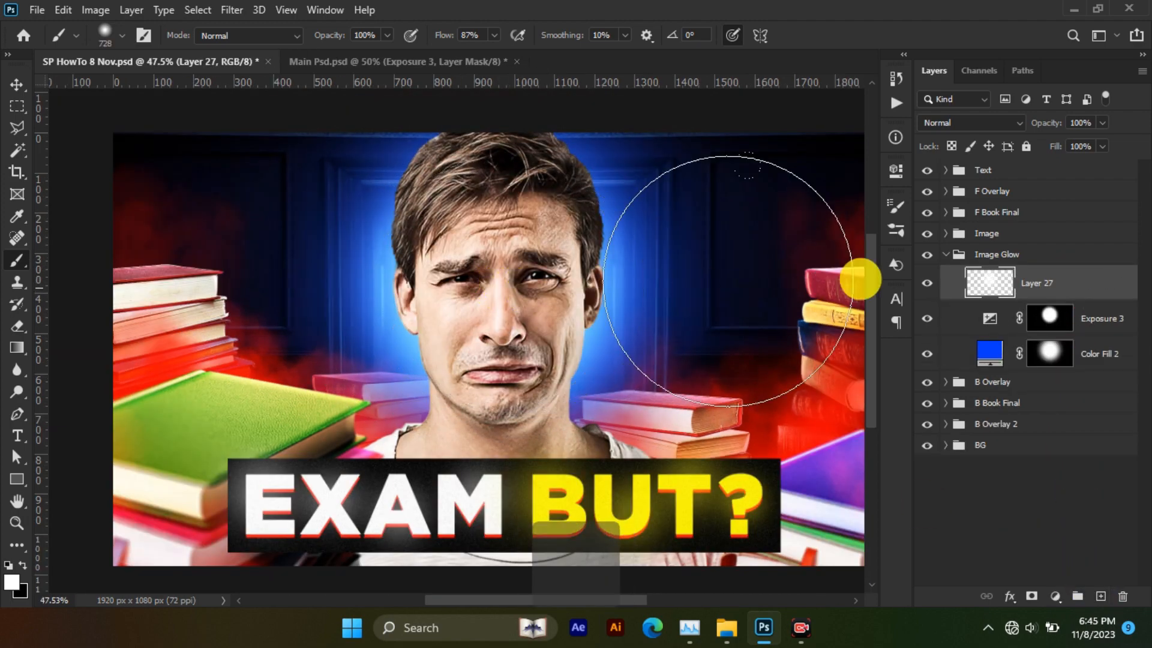
click(951, 123)
click(949, 327)
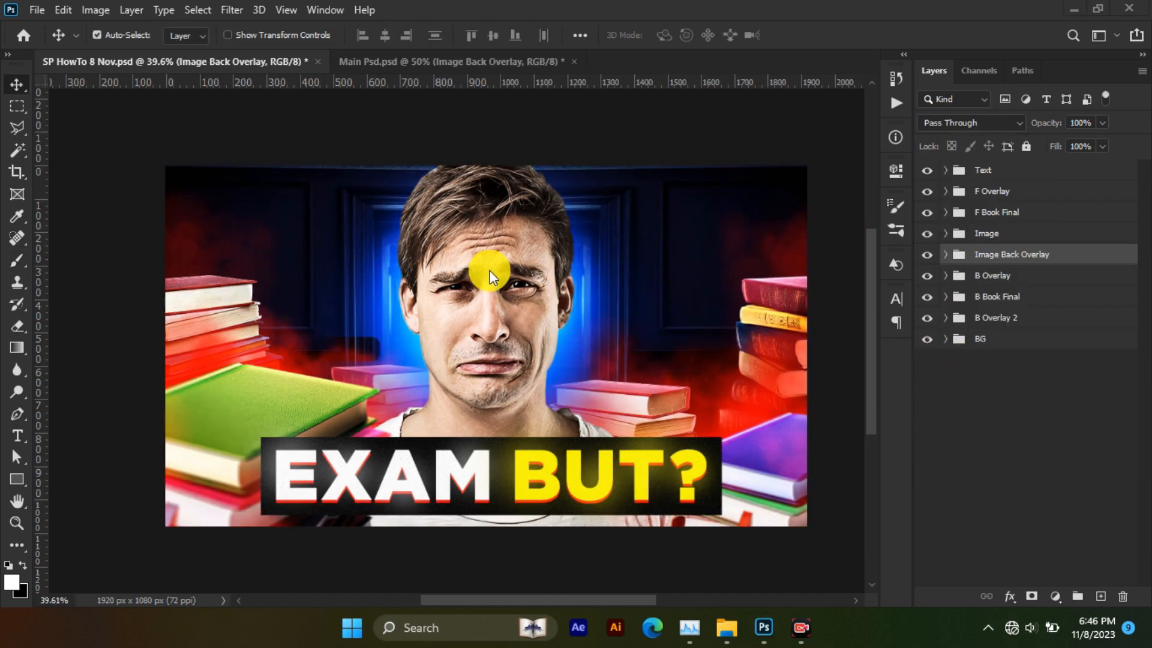
Open the layer style settings of the Main Image layer and enable a white Inner Glow
click(498, 253)
right_click(1042, 336)
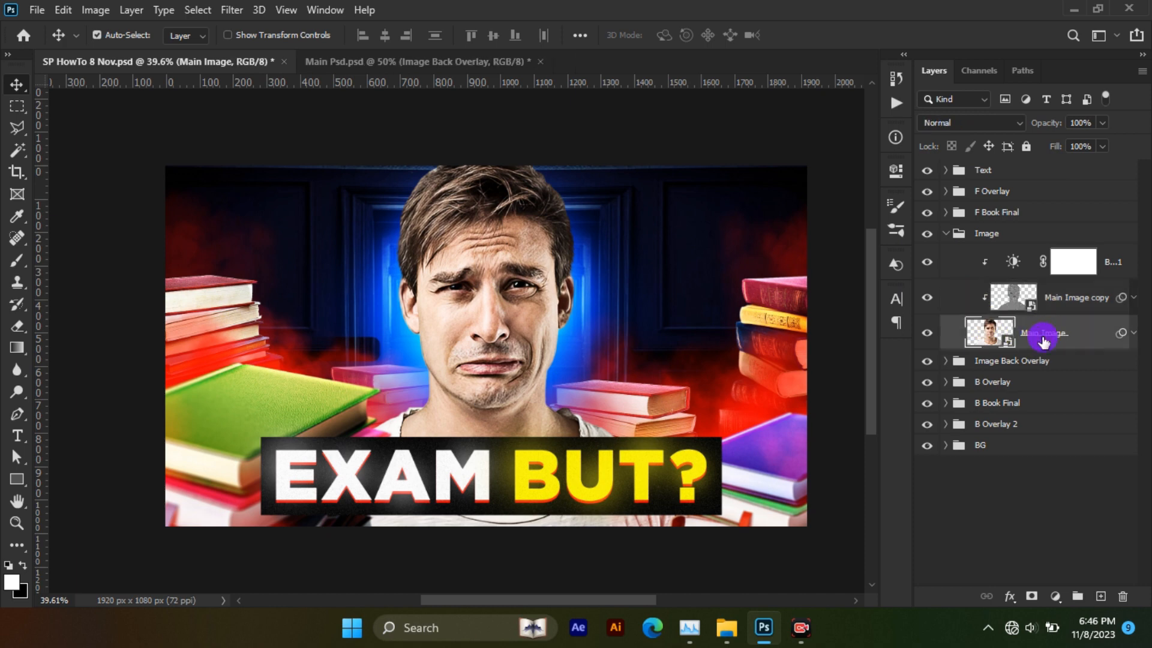
click(905, 23)
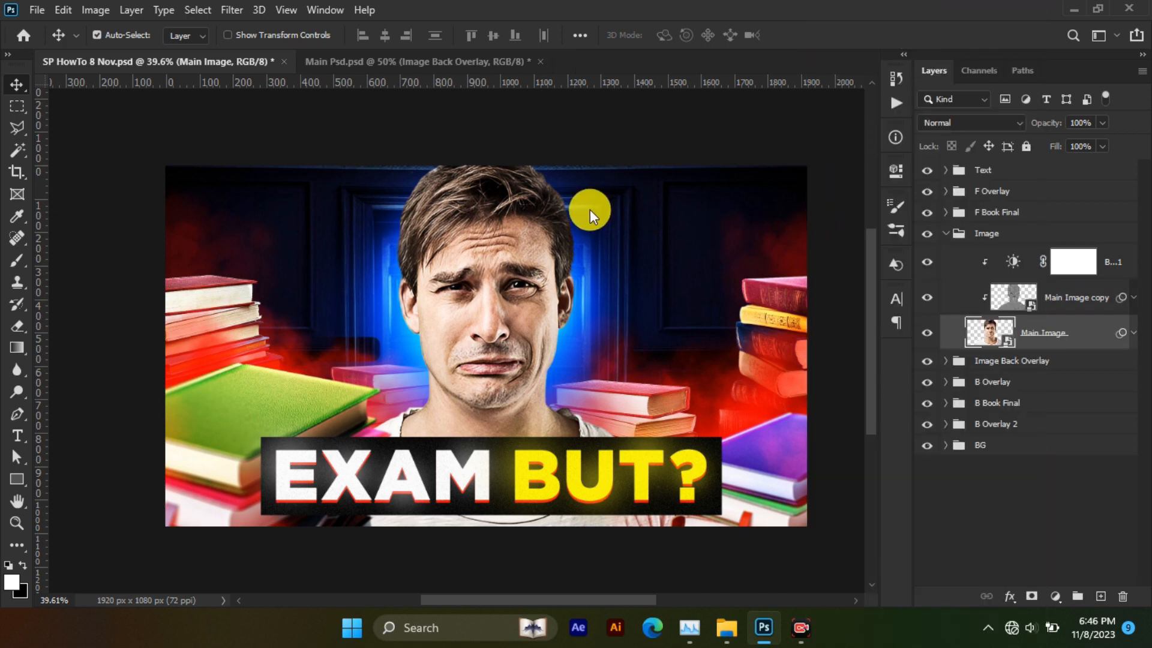
click(565, 276)
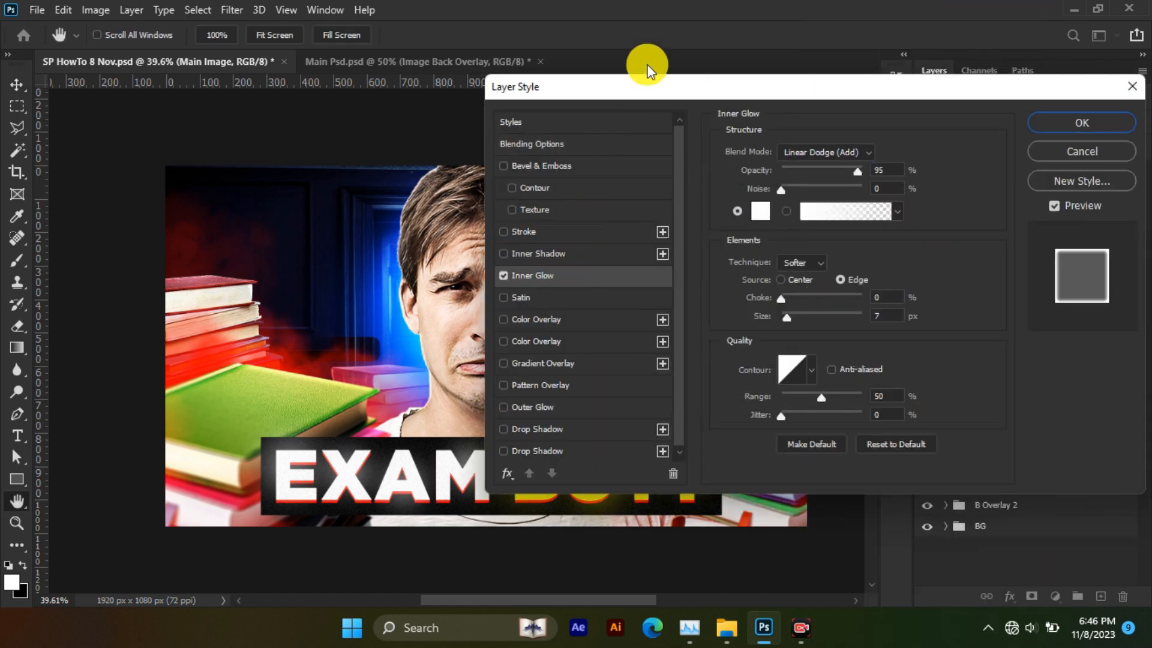
Set the man's Inner Glow to 9 px size and 97% opacity and apply the style
drag(644, 86, 773, 82)
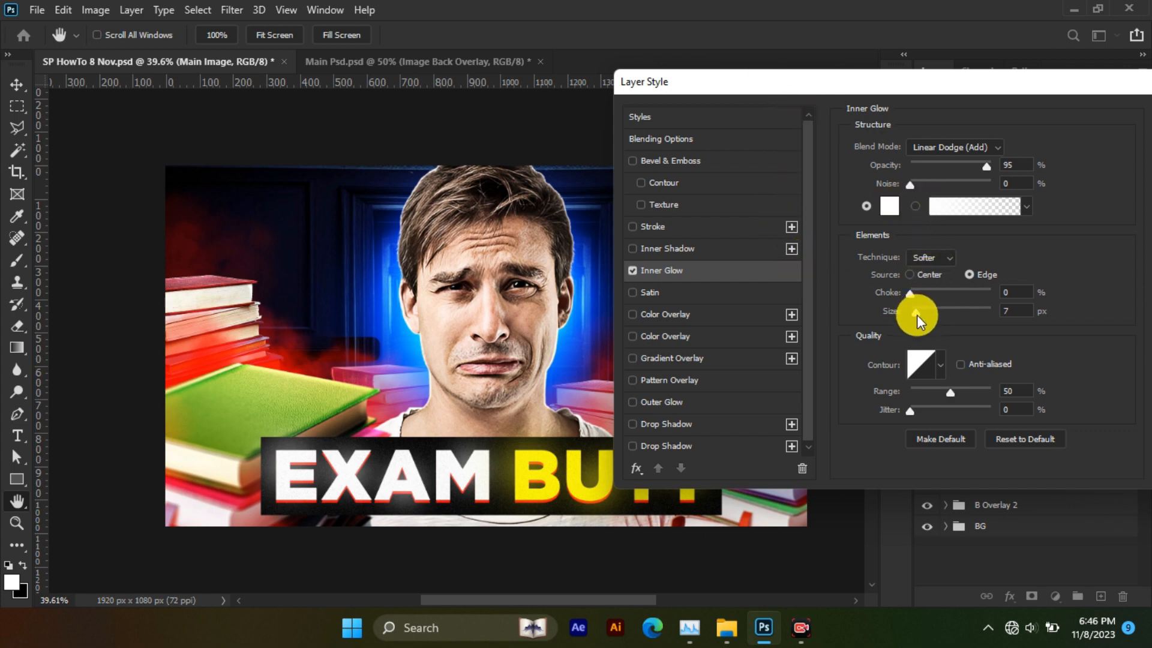
drag(916, 313, 918, 314)
drag(987, 167, 988, 167)
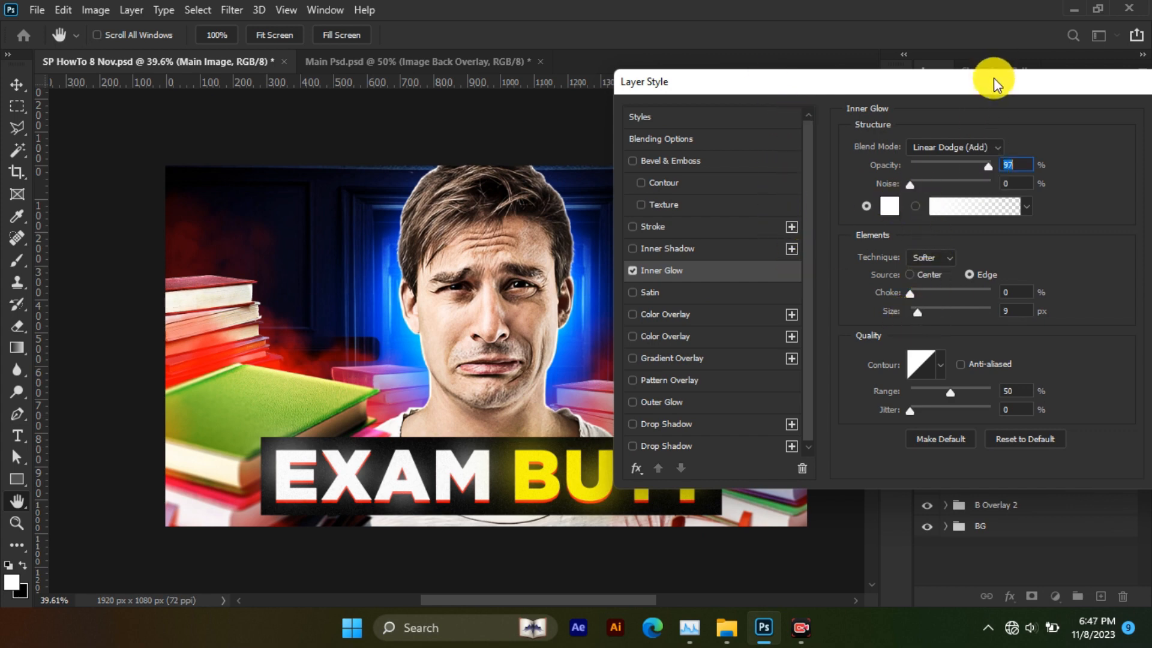
drag(993, 79, 654, 131)
click(870, 169)
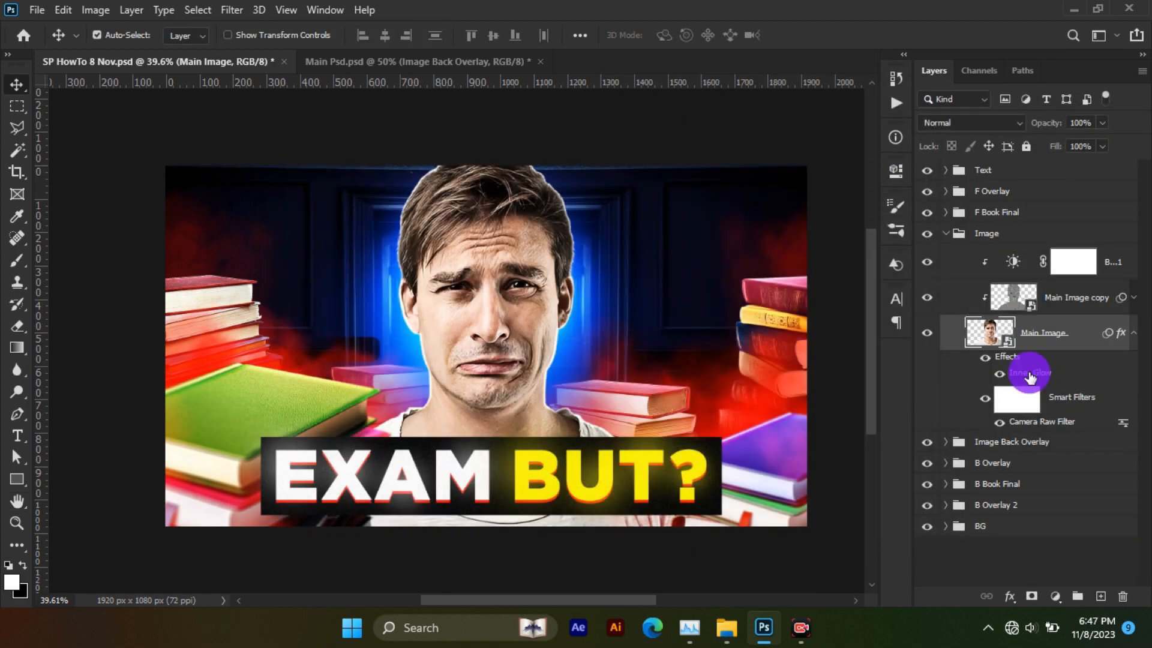
Convert the man's Inner Glow effect into its own separate layer clipped to Main Image
right_click(1029, 376)
click(1043, 333)
click(487, 239)
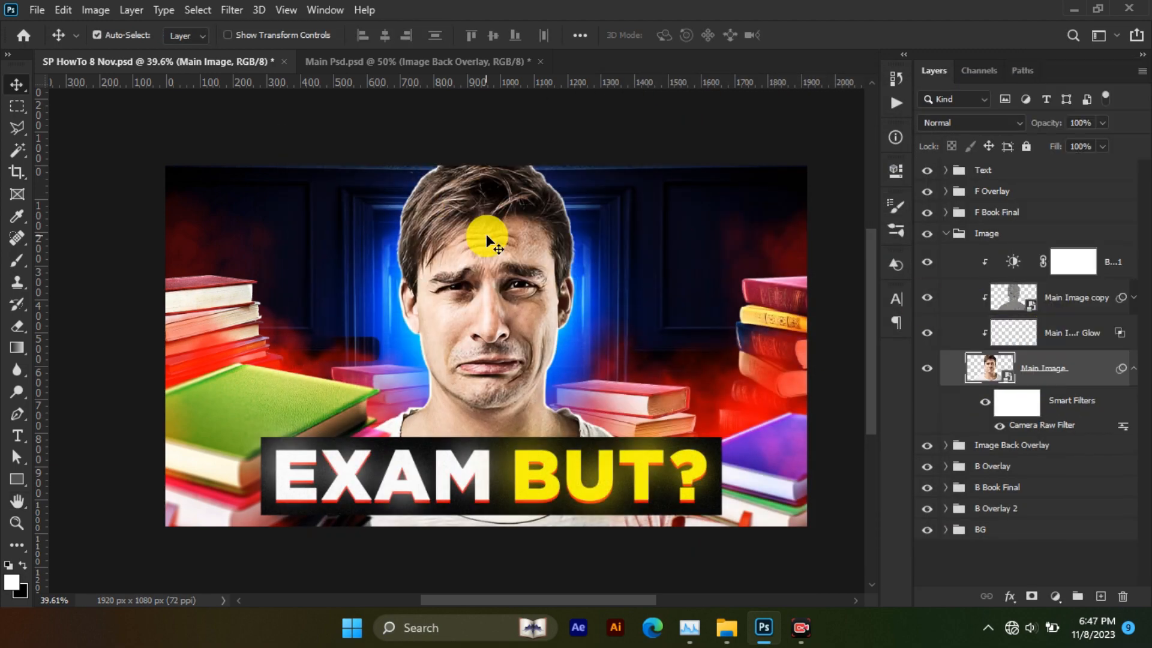
Move the extracted white glow layer above the clipped Brightness/Contrast adjustment and enable Inner Glow on the Main Image layer again
drag(1042, 329, 1061, 259)
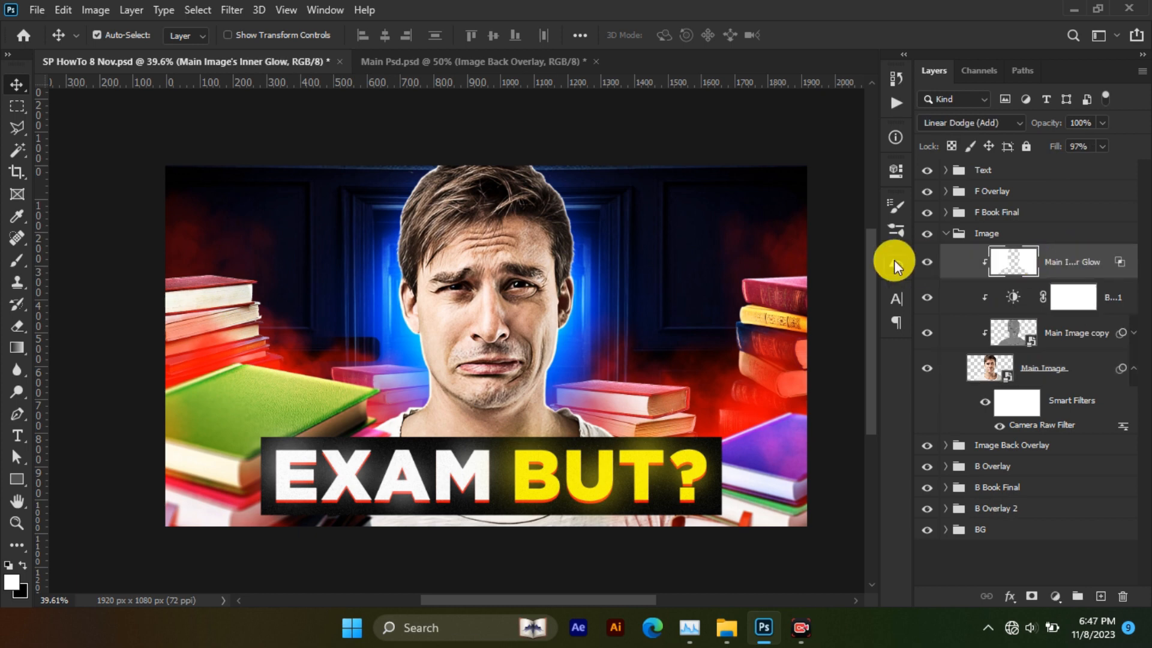
click(927, 262)
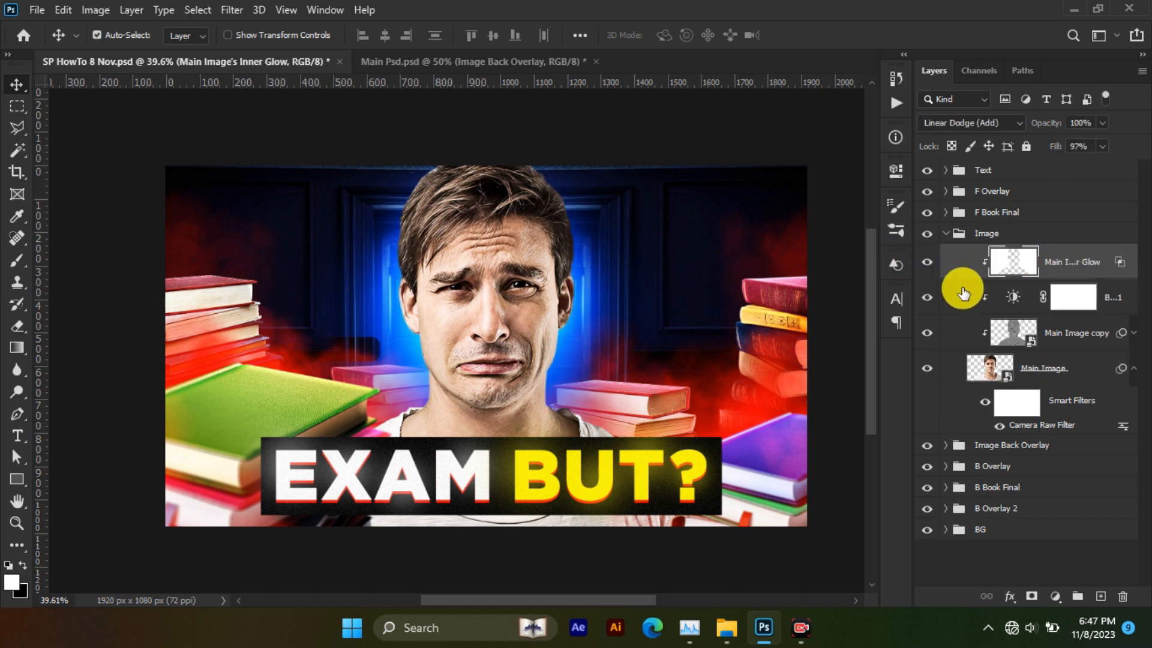
right_click(1085, 372)
click(919, 23)
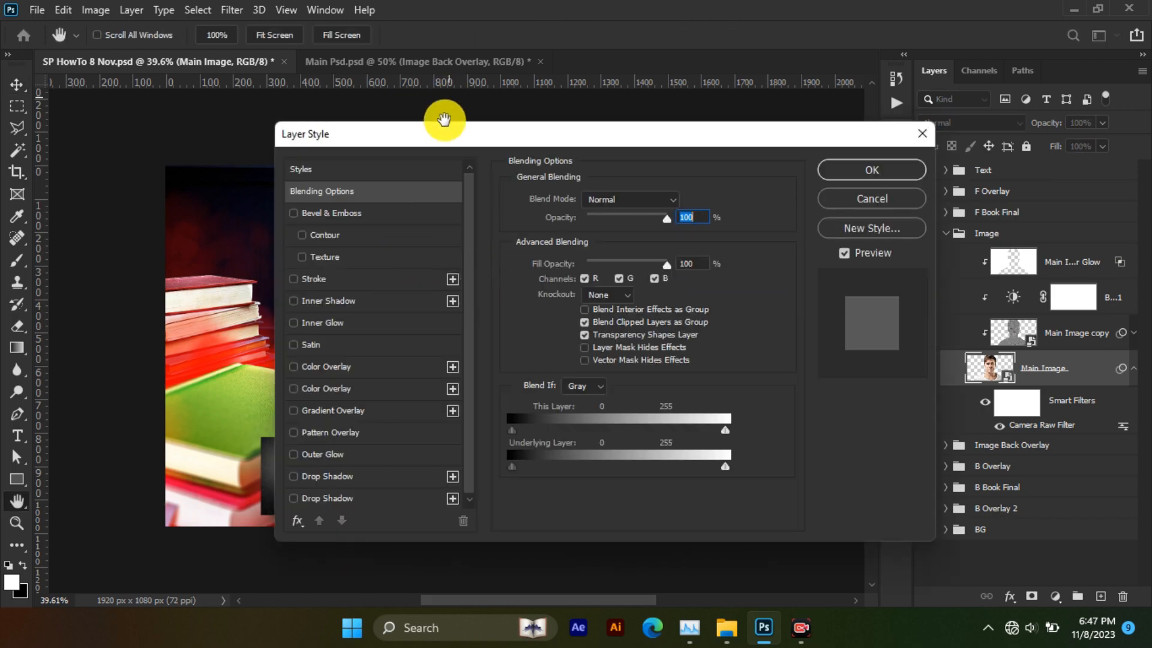
drag(609, 138, 916, 63)
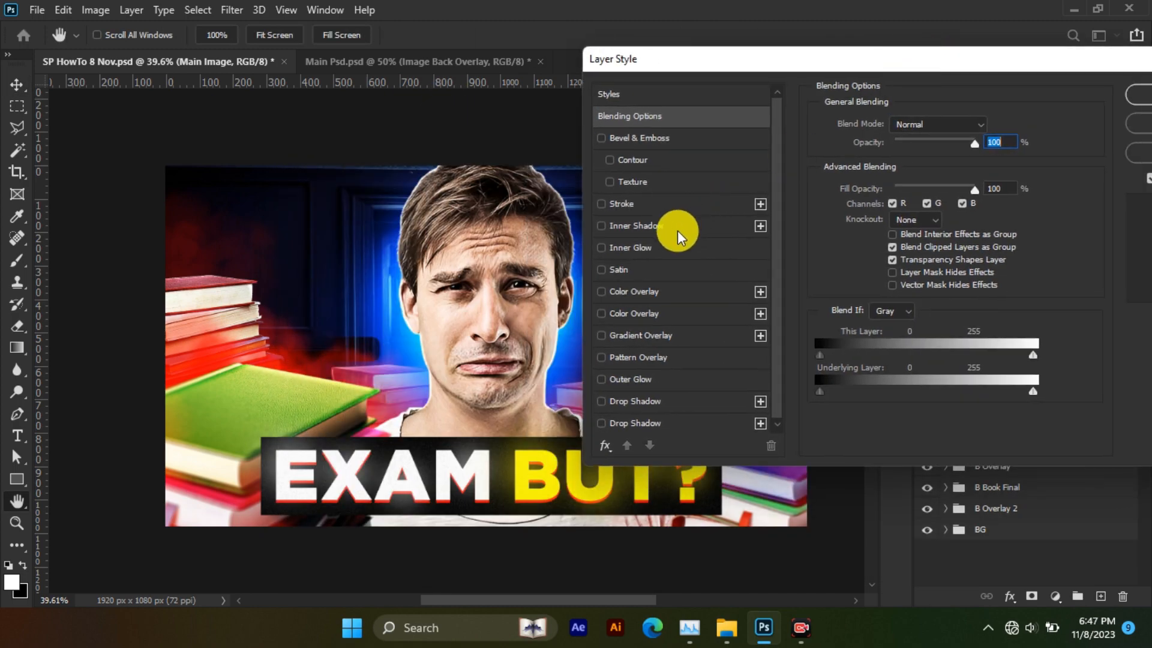
click(672, 247)
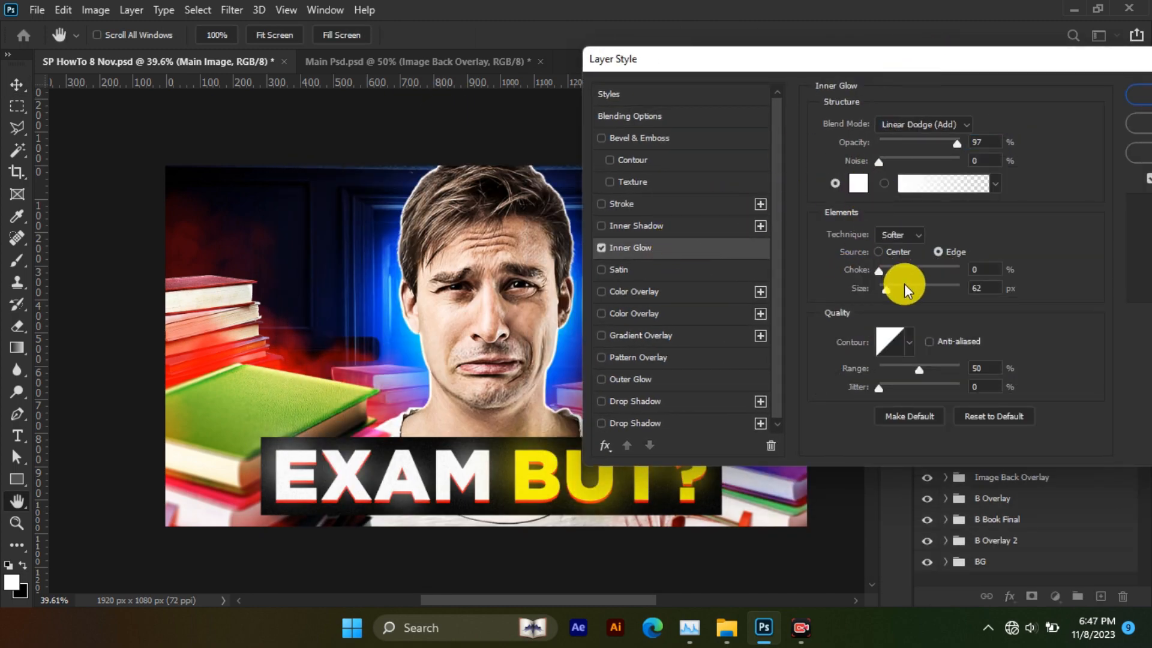
Change the Inner Glow colour of Main Image to a saturated blue with a hue of 216°
click(854, 184)
click(779, 376)
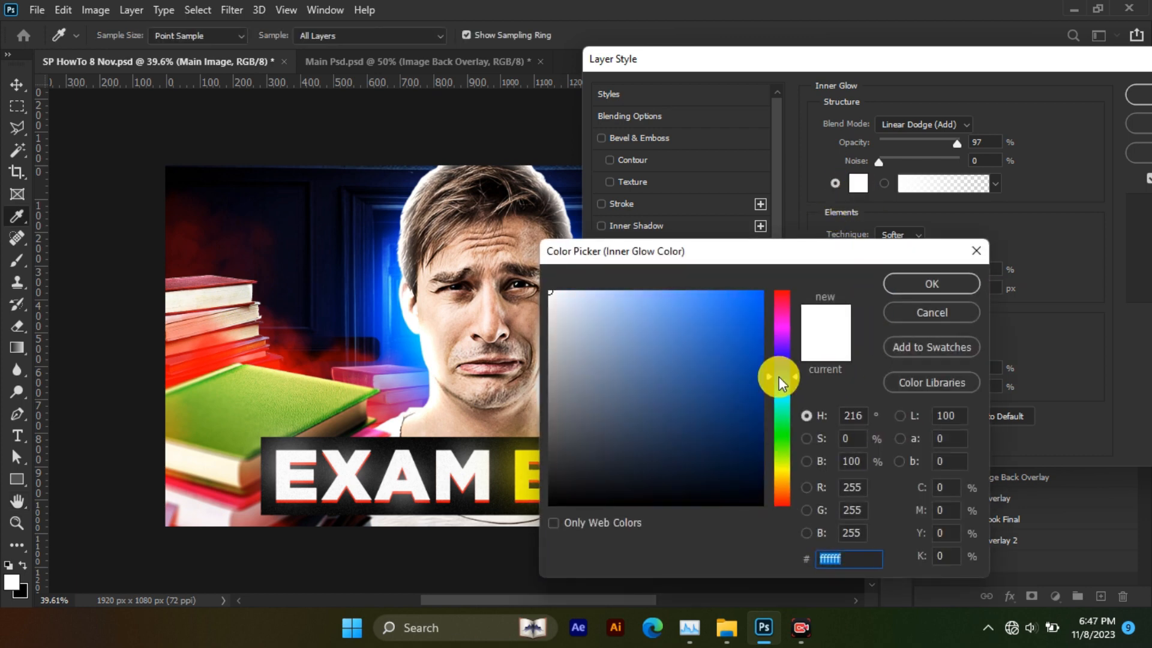
drag(759, 294, 766, 268)
click(929, 282)
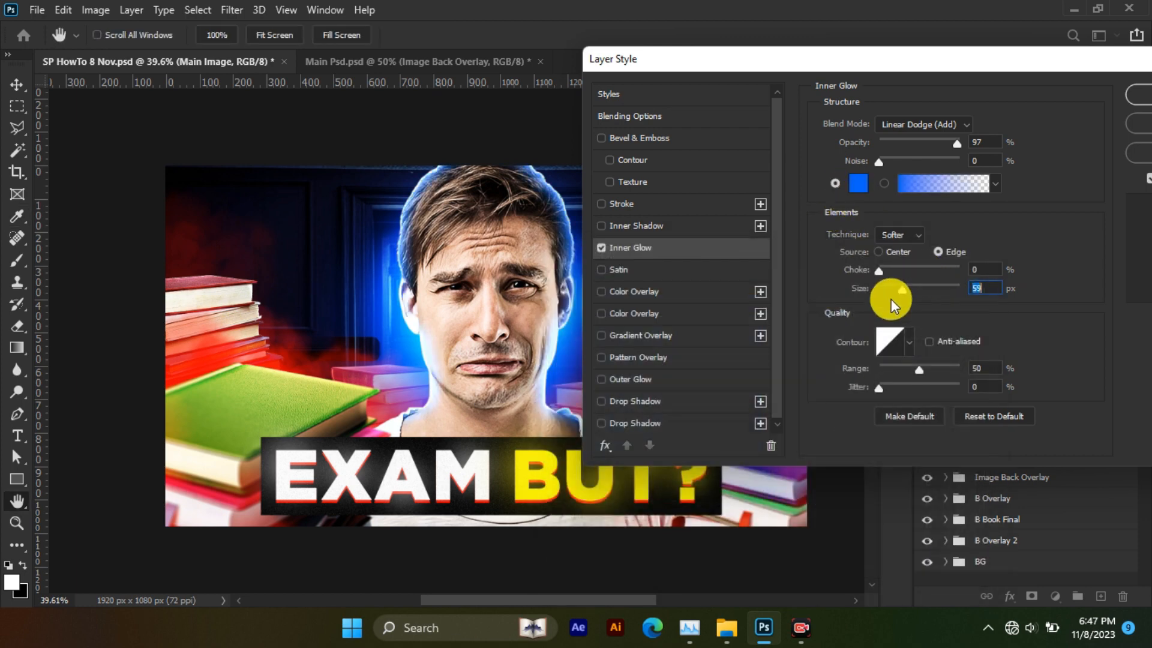
Set the blue Inner Glow to 29 px size and 84% opacity and apply the style
drag(891, 298, 905, 296)
click(900, 297)
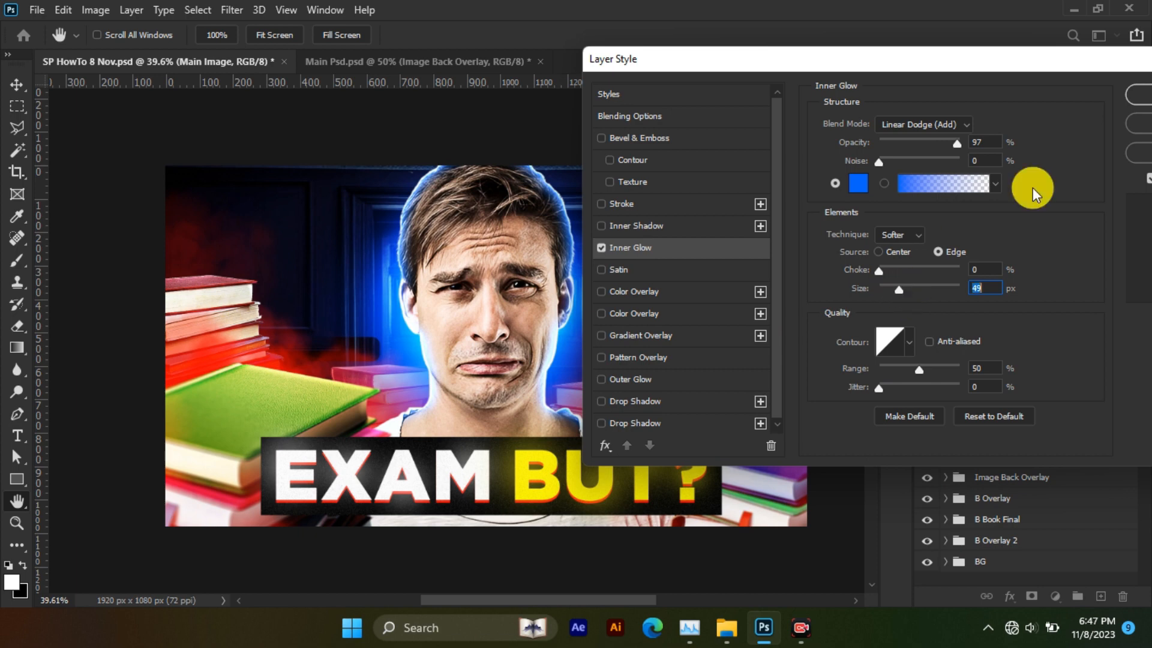
drag(899, 290, 894, 289)
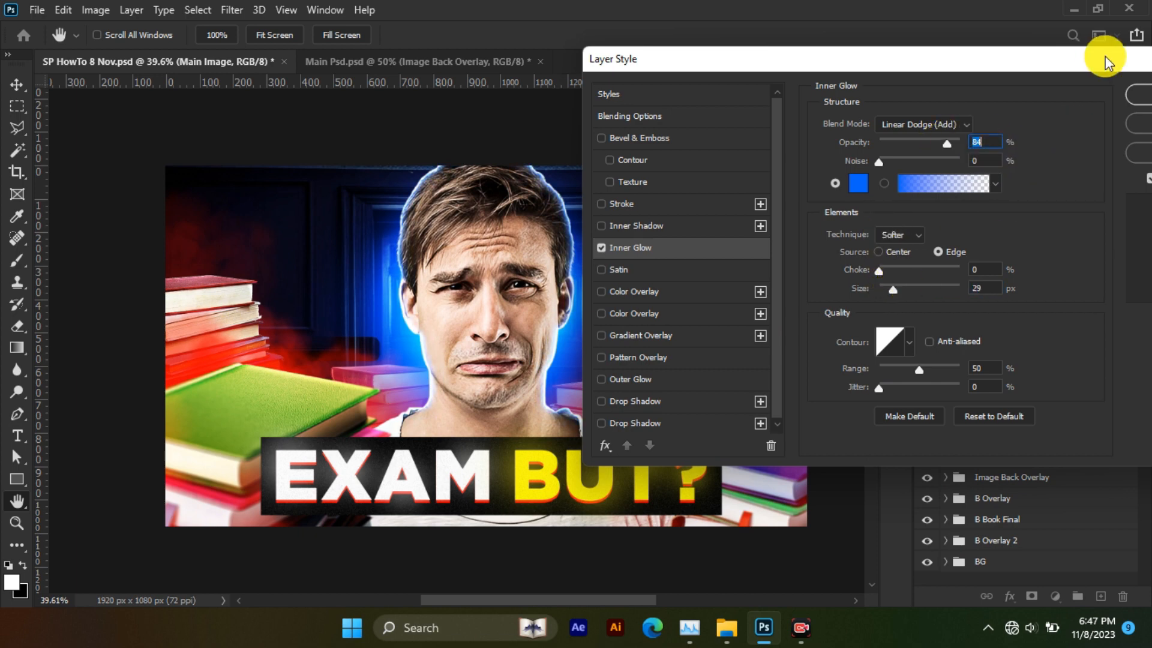
click(1135, 96)
Convert the blue Inner Glow effect of Main Image into its own separate layer
right_click(1024, 409)
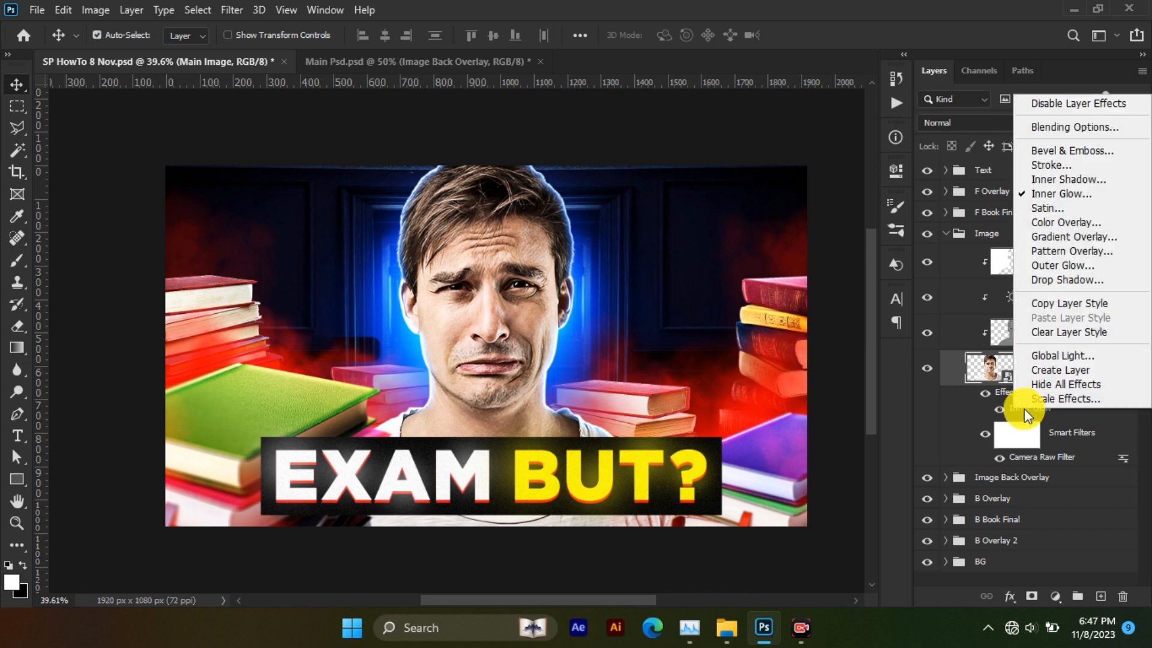
click(1063, 364)
click(515, 241)
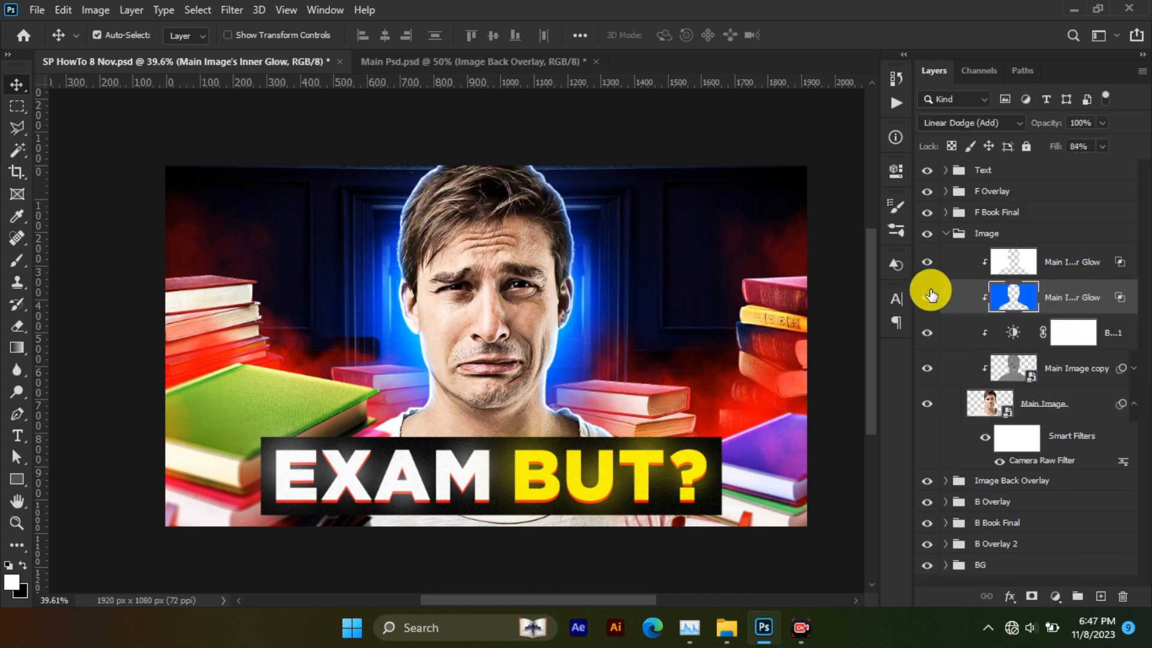
Hide the white glow layer and split the blue glow's Underlying Layer black Blend If point to 0 / 19
click(927, 262)
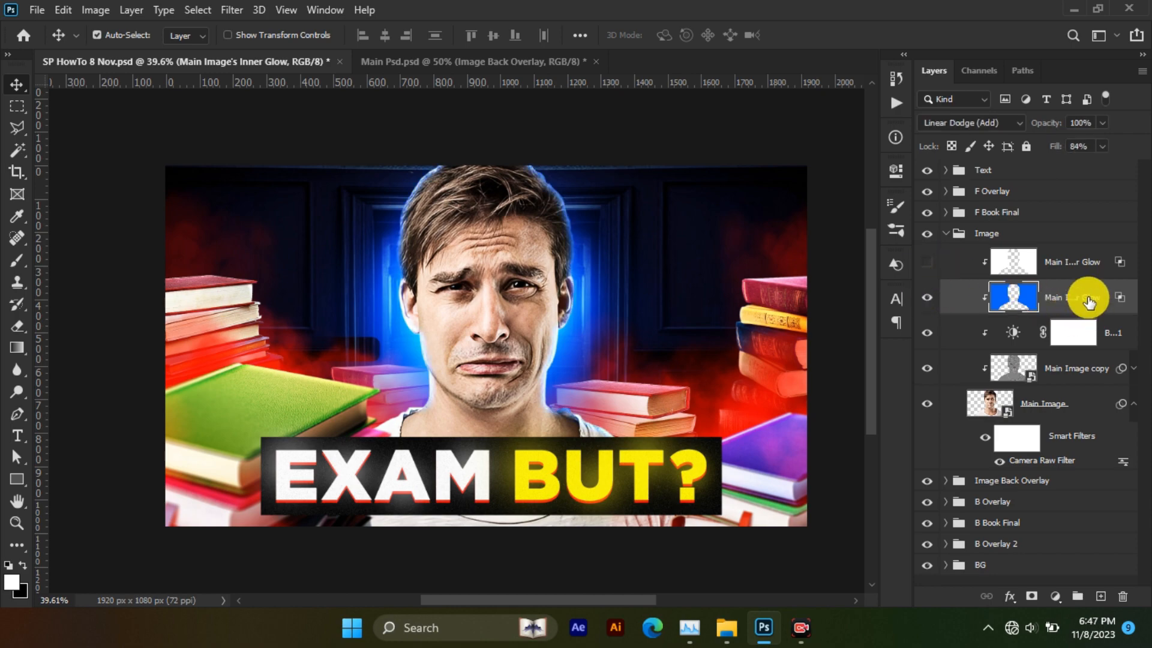
right_click(1088, 298)
click(898, 23)
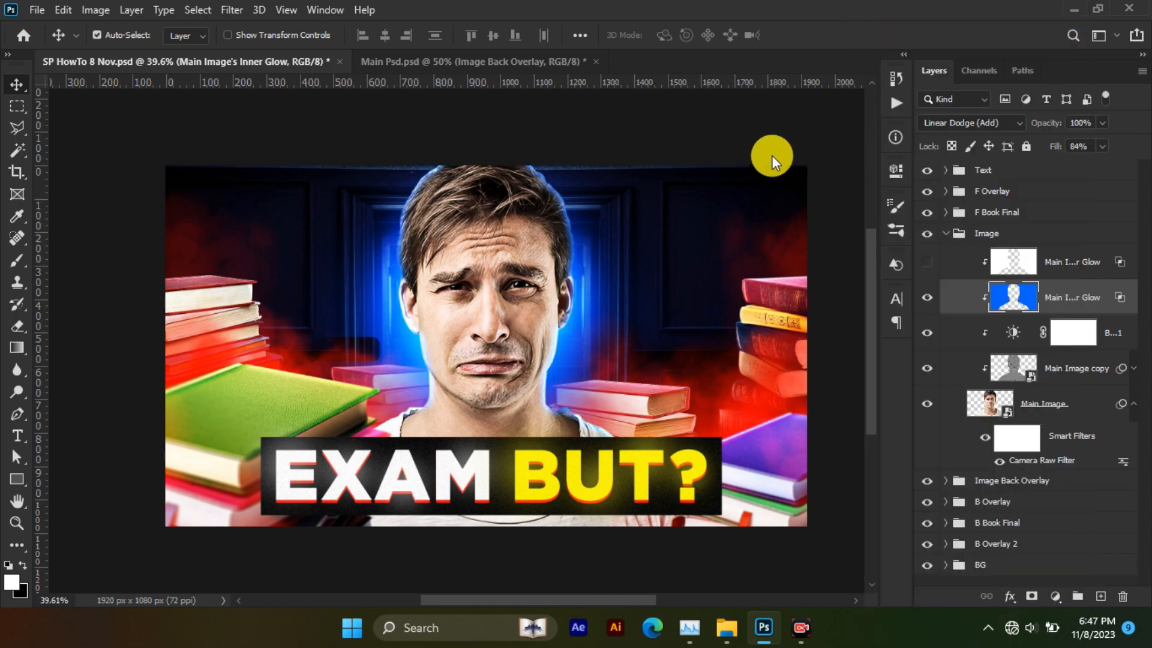
key(alt)
drag(725, 388, 773, 386)
drag(737, 65, 868, 72)
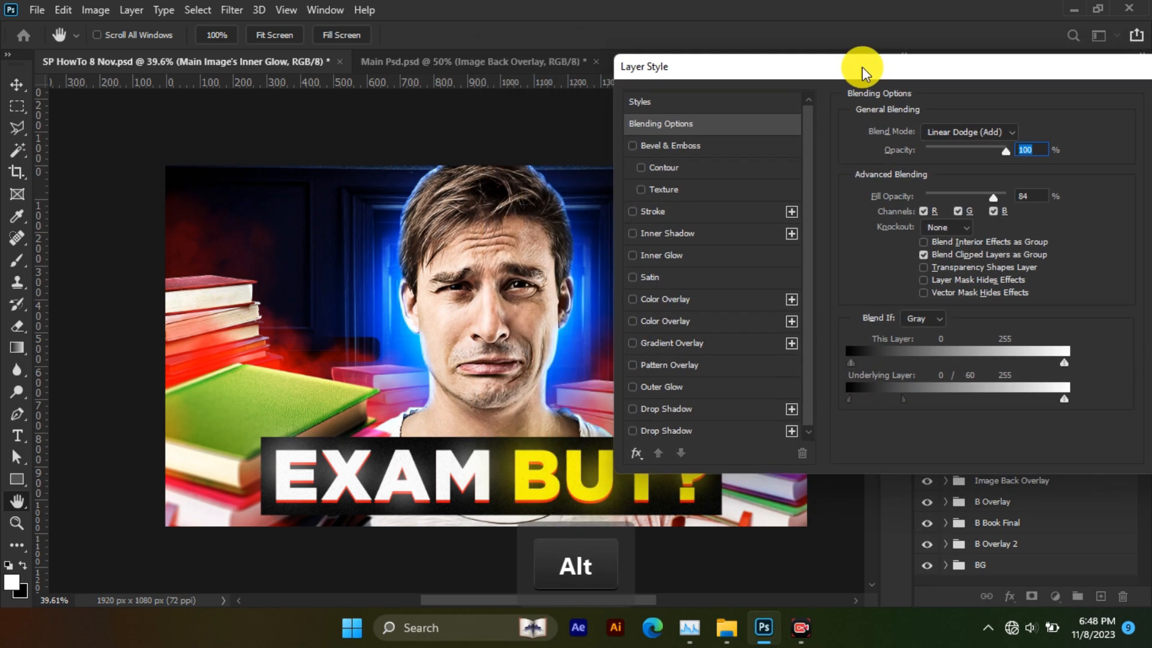
key(alt)
mouse_move(877, 398)
mouse_down()
mouse_move(858, 395)
mouse_move(869, 398)
mouse_up()
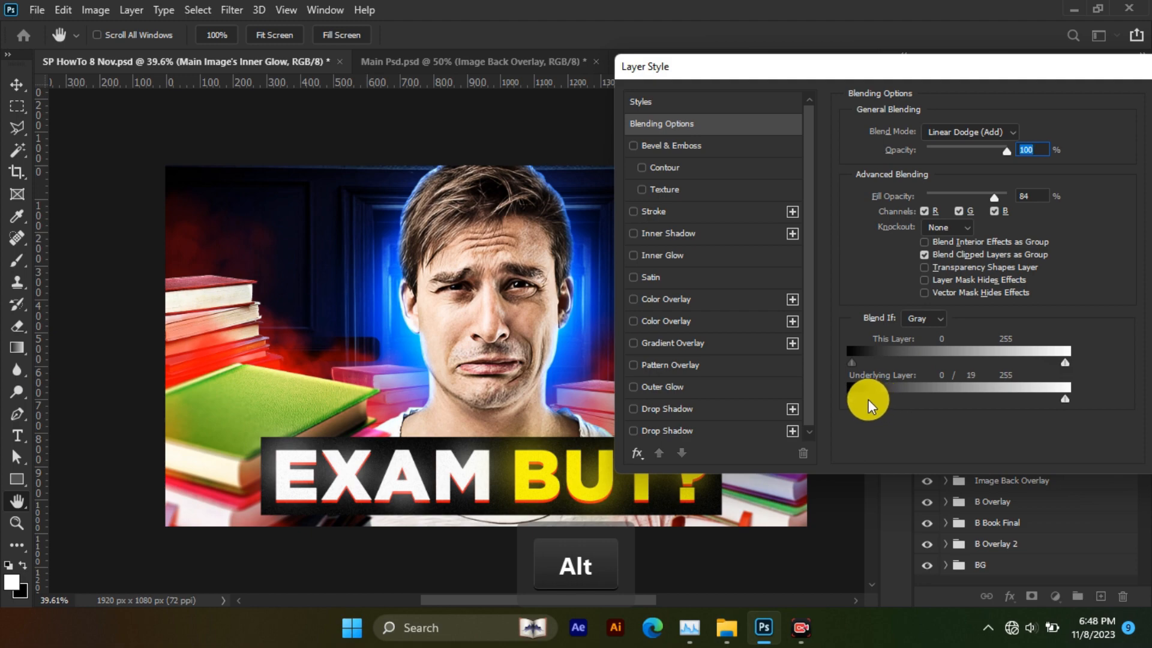
drag(972, 66, 476, 144)
click(660, 180)
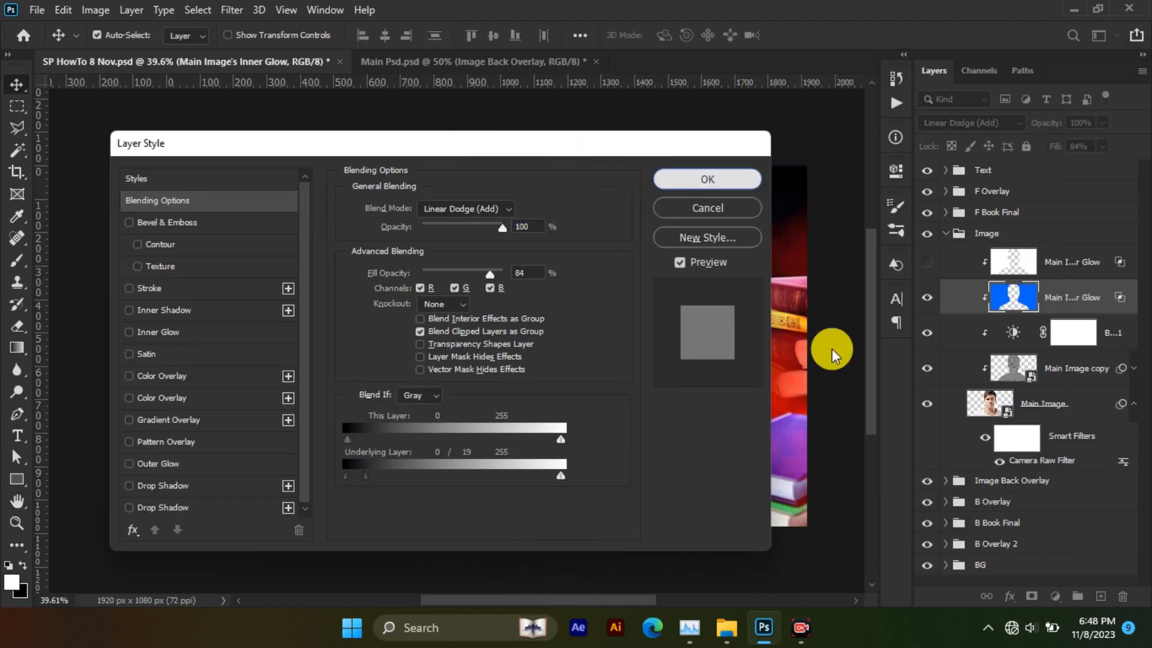
Add a mask to the blue glow layer and brush out the glow along the top of the hair with a soft 533 px brush
click(1031, 598)
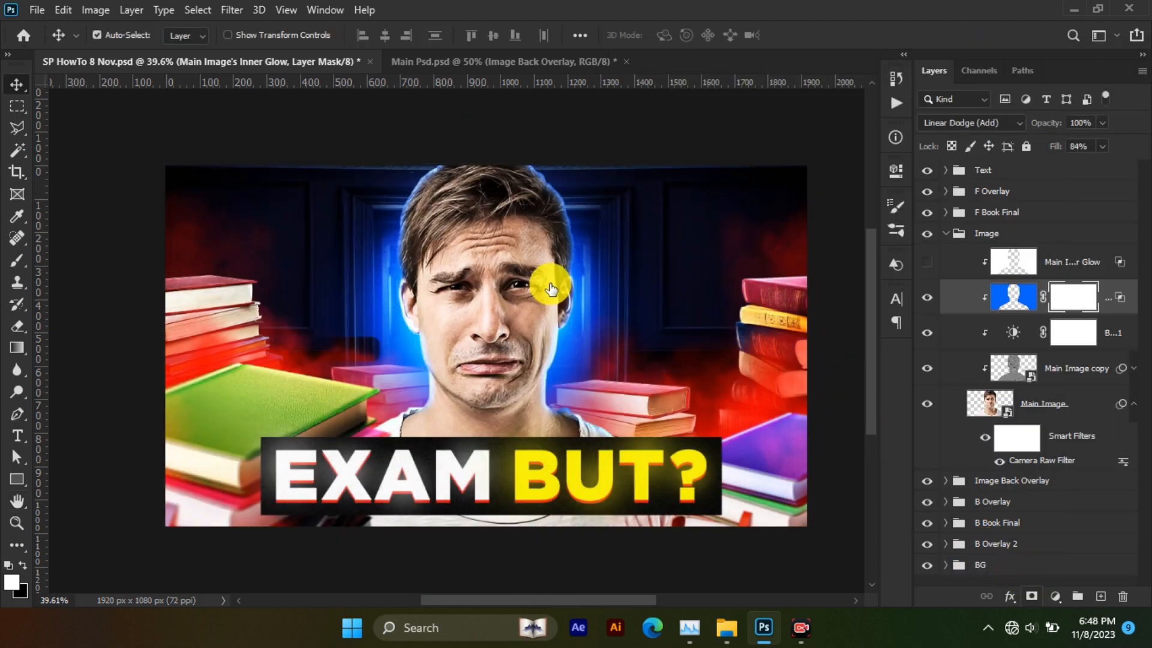
click(14, 259)
scroll(453, 167, up, 3)
drag(493, 179, 426, 170)
mouse_move(458, 162)
mouse_down()
mouse_move(452, 191)
mouse_move(491, 205)
mouse_move(478, 165)
mouse_up()
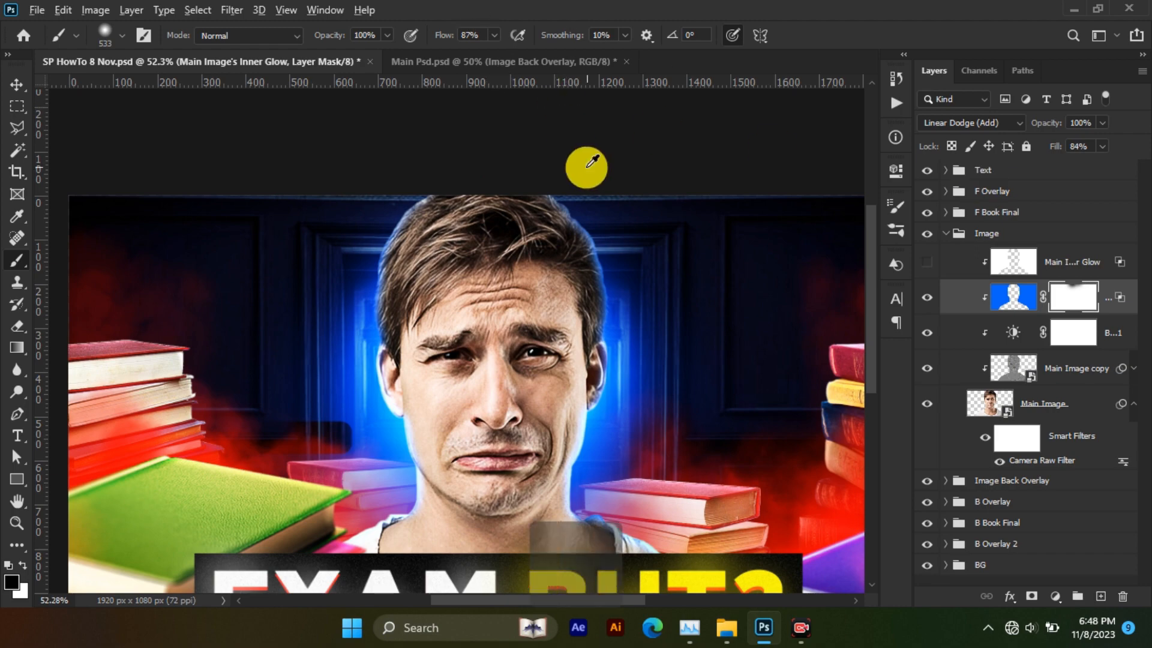
scroll(586, 168, down, 2)
click(969, 123)
click(968, 289)
Show the white glow layer, mask it and brush out its glow at the top of the hair with a 424 px brush
click(997, 262)
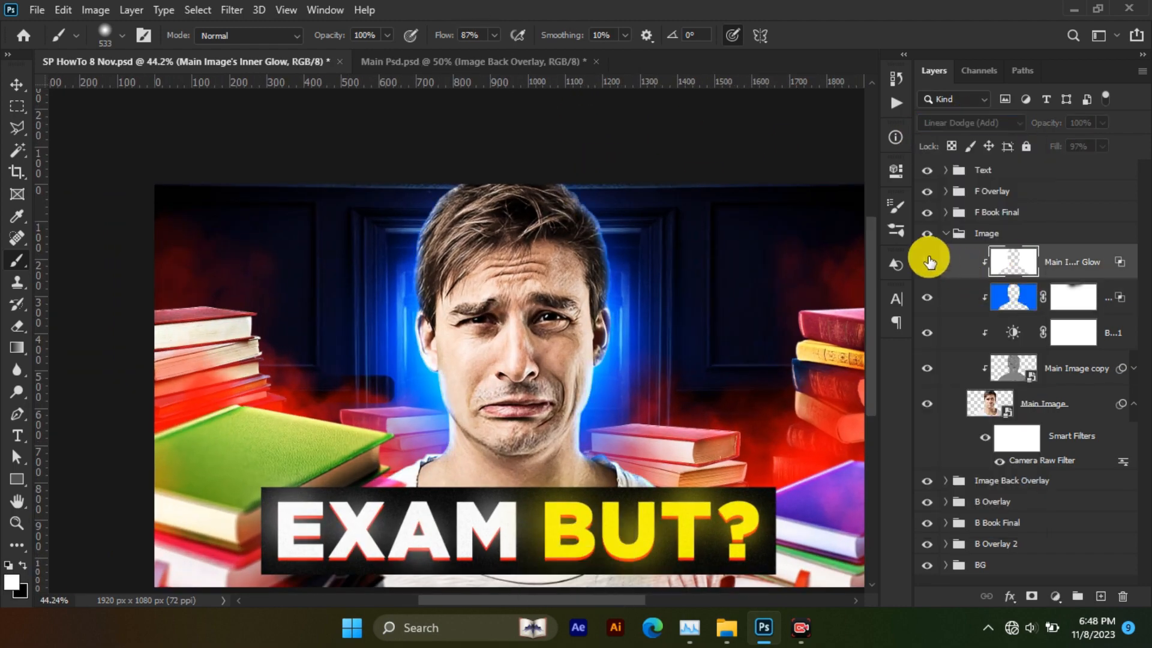
click(928, 262)
click(1032, 596)
drag(477, 159, 460, 131)
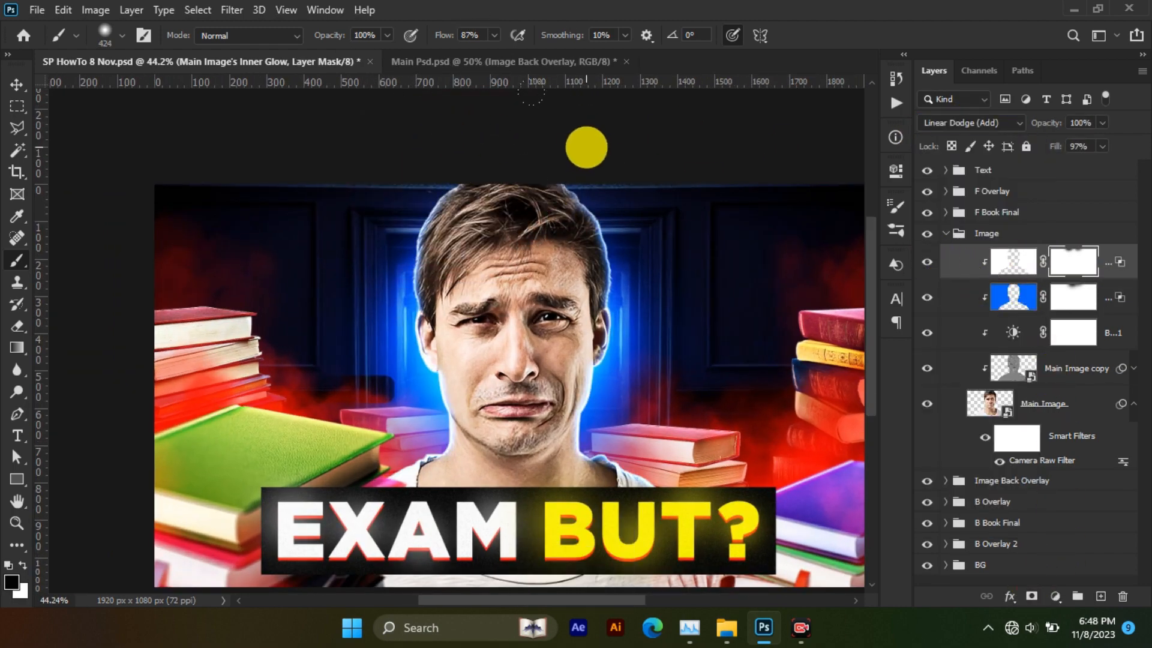
Set the white glow layer's fill to 100%
scroll(599, 252, up, 5)
scroll(584, 252, down, 3)
click(1101, 145)
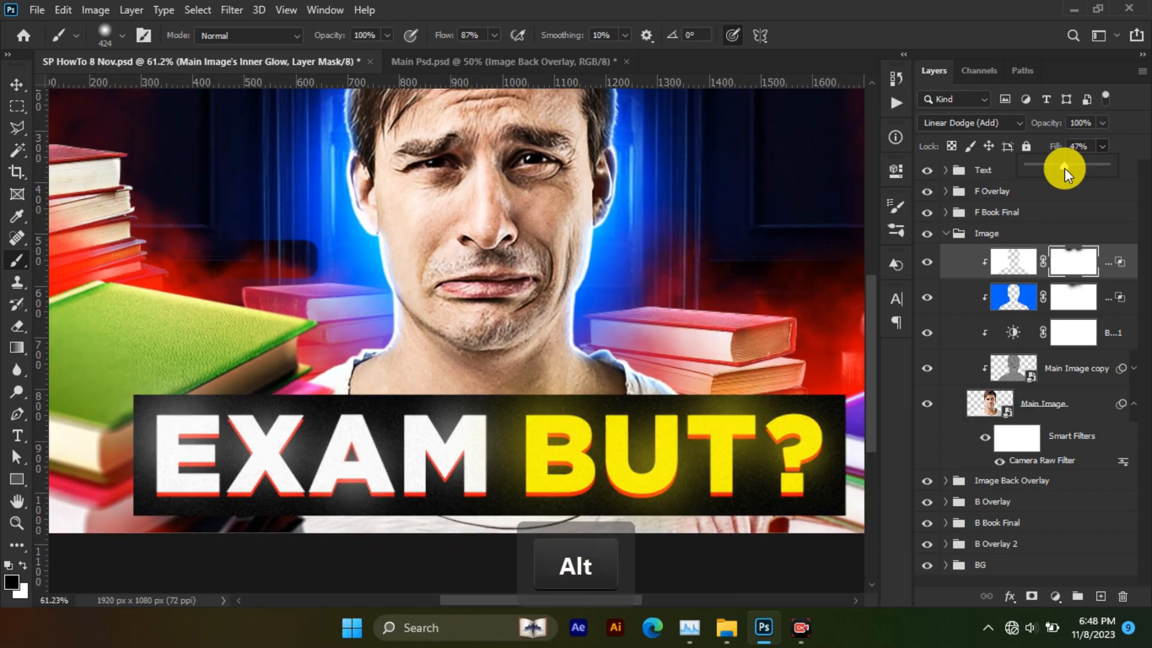
drag(1064, 168, 1104, 175)
Mask out the white glow around the inner ears on both sides of the face with a 196 px brush
drag(579, 175, 584, 264)
scroll(344, 288, up, 3)
drag(377, 264, 341, 254)
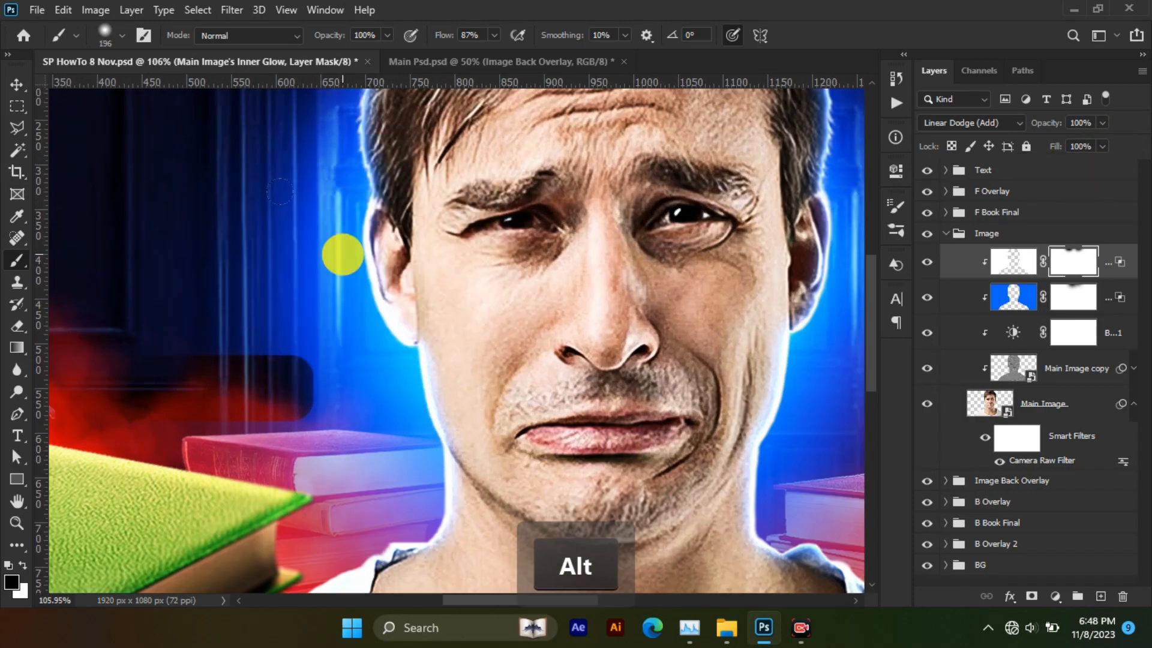
click(397, 275)
drag(824, 246, 699, 306)
click(699, 307)
key(x)
click(792, 294)
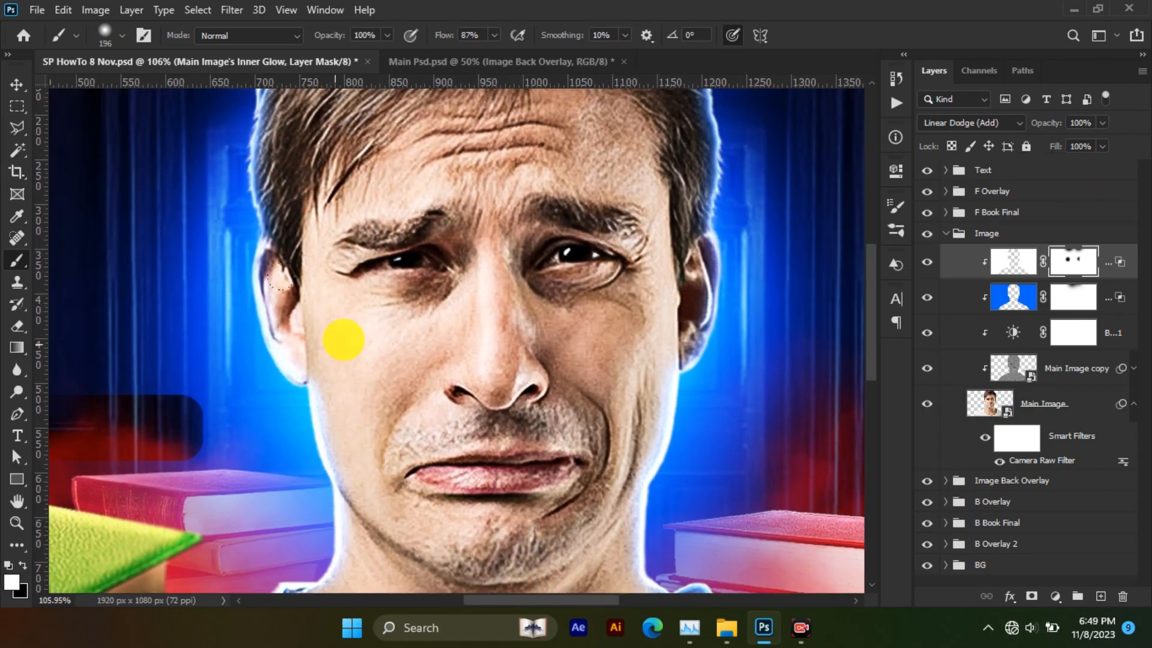
Compare the blue glow on and off, then paint black on its mask around the jaw and neck
scroll(439, 303, down, 2)
click(928, 294)
click(928, 294)
click(1082, 294)
key(x)
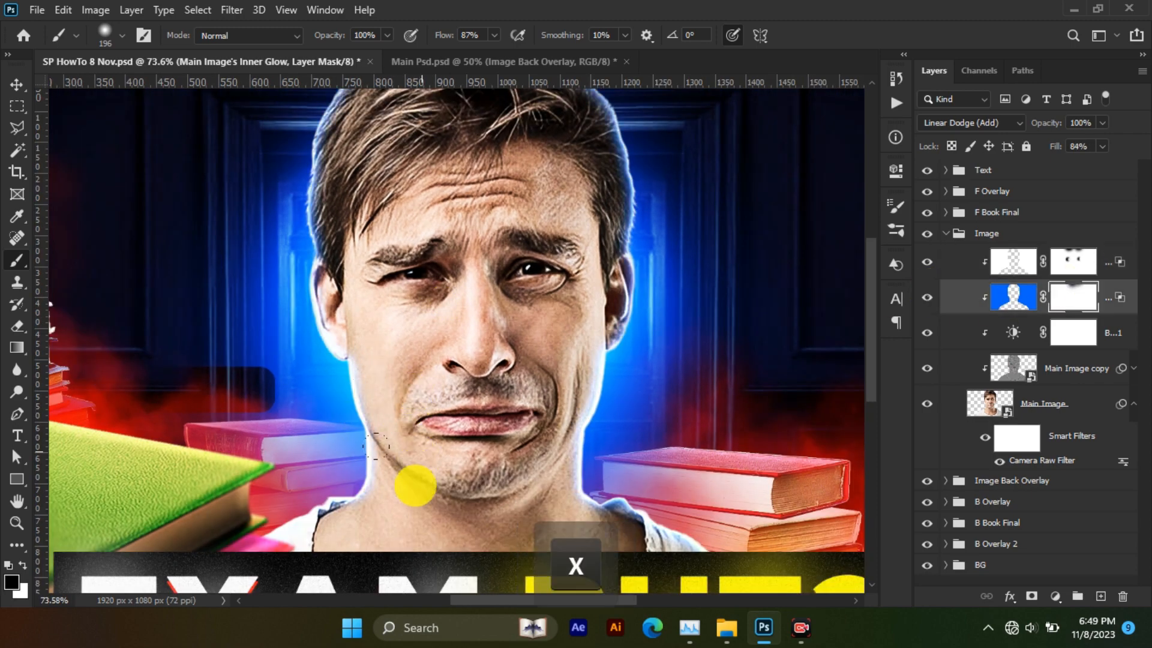
scroll(525, 225, down, 3)
scroll(525, 226, up, 1)
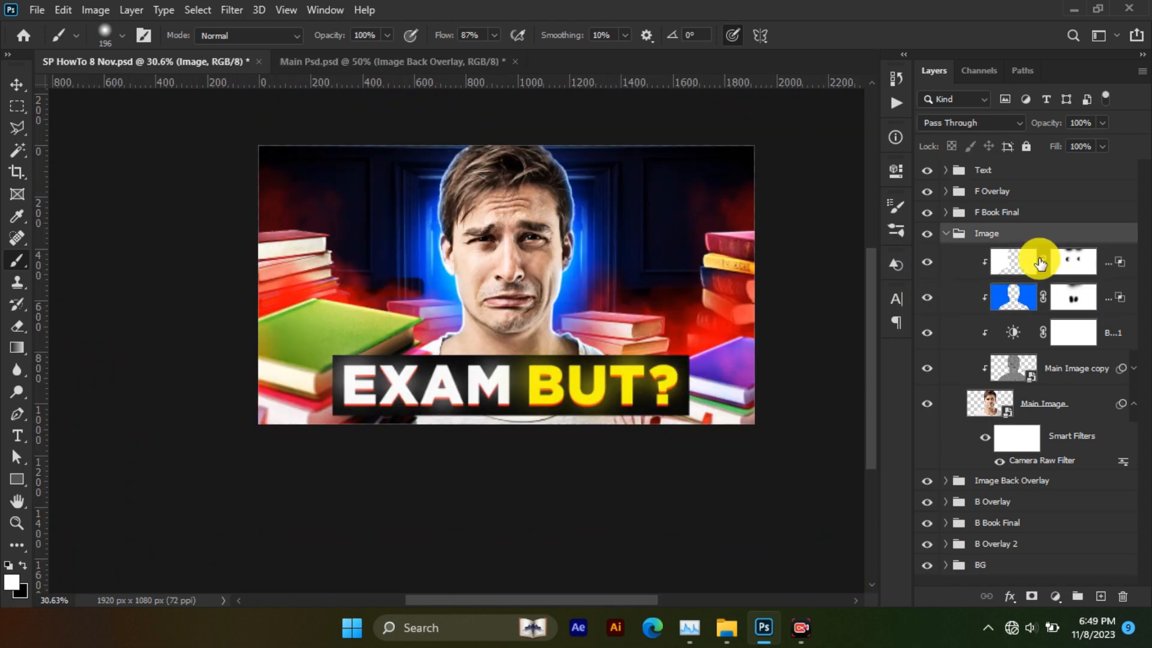
Add a Curves adjustment clipped above the white glow layer and bend it into a slight S-curve with a shadow and a highlight point
click(1016, 260)
click(1054, 595)
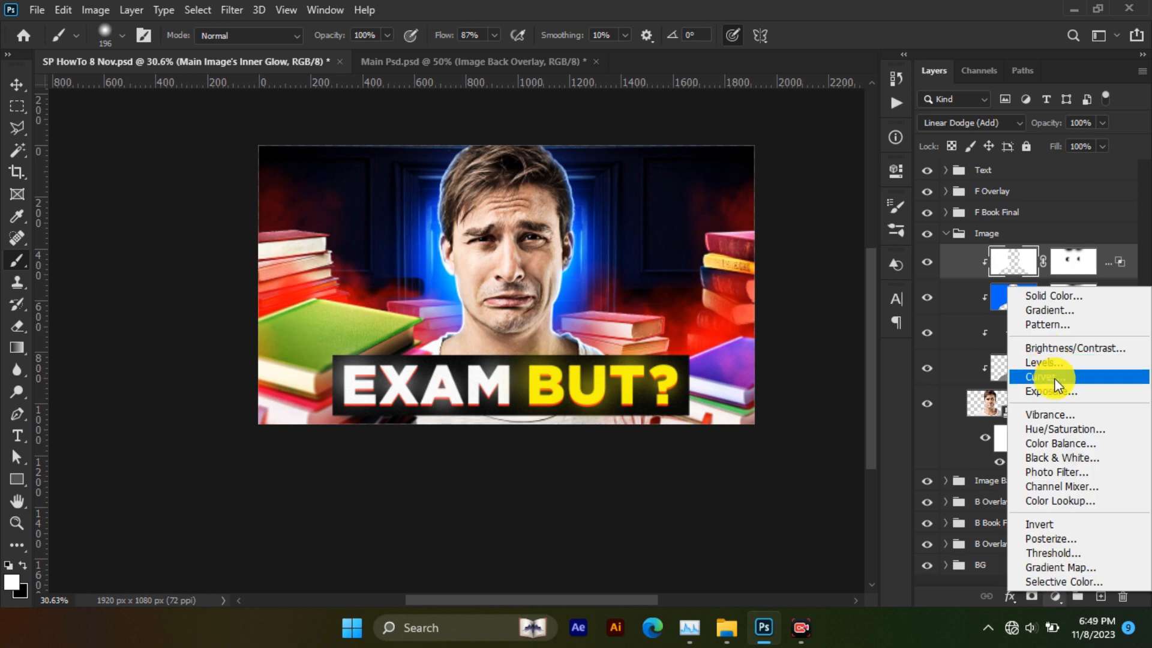
click(1053, 378)
click(751, 450)
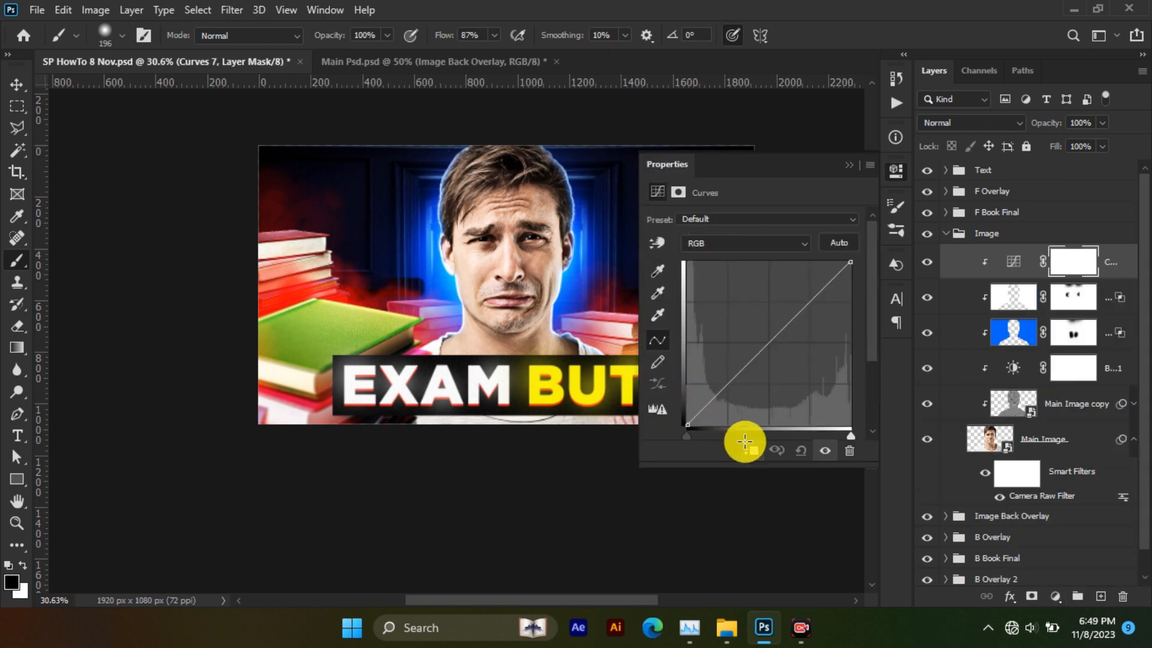
click(711, 407)
click(830, 276)
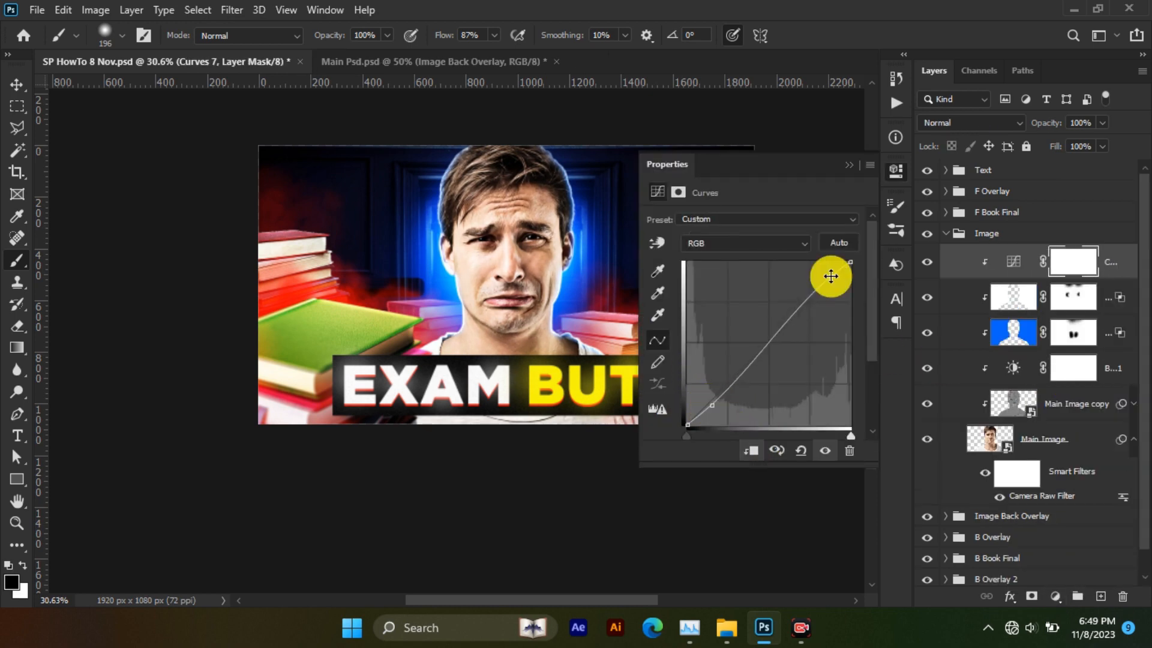
click(848, 165)
scroll(545, 239, up, 4)
scroll(545, 222, down, 2)
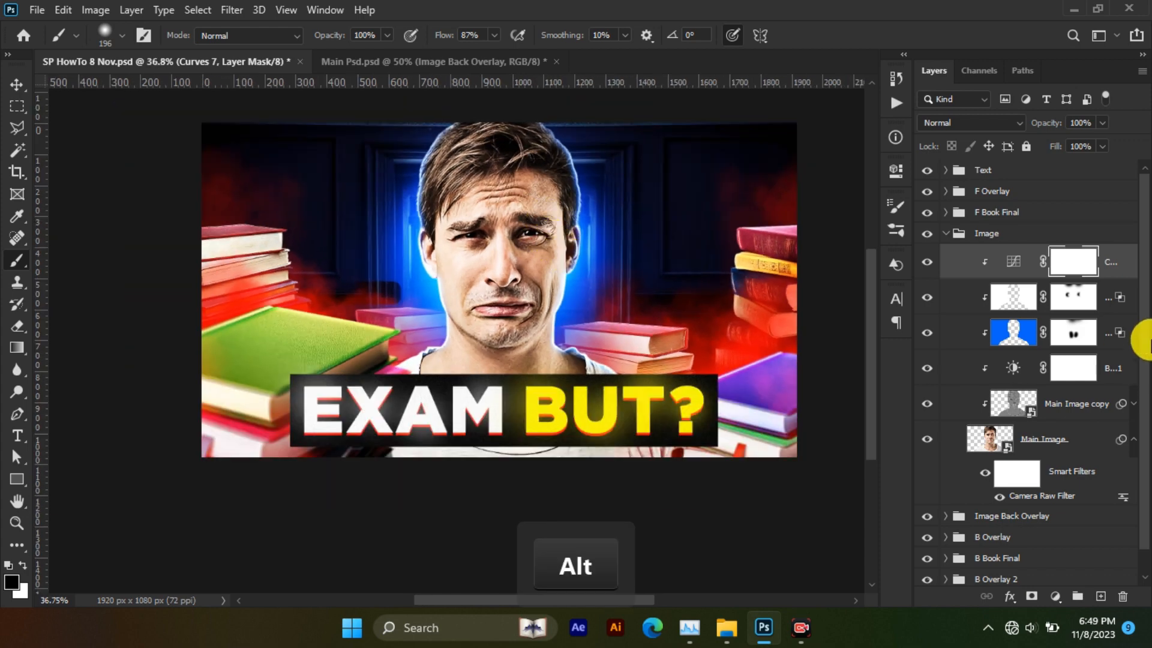
Create a new layer above the Curves adjustment and paint white in the corners of one eye with a 10 px brush
click(1098, 596)
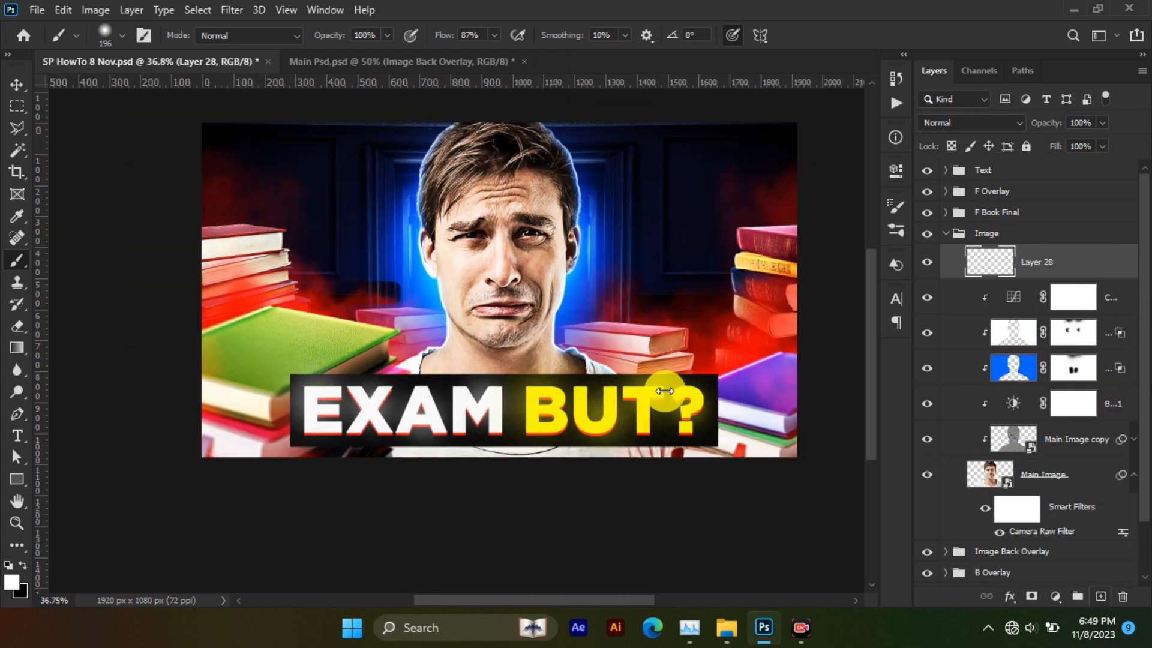
scroll(543, 217, down, 2)
scroll(541, 216, up, 2)
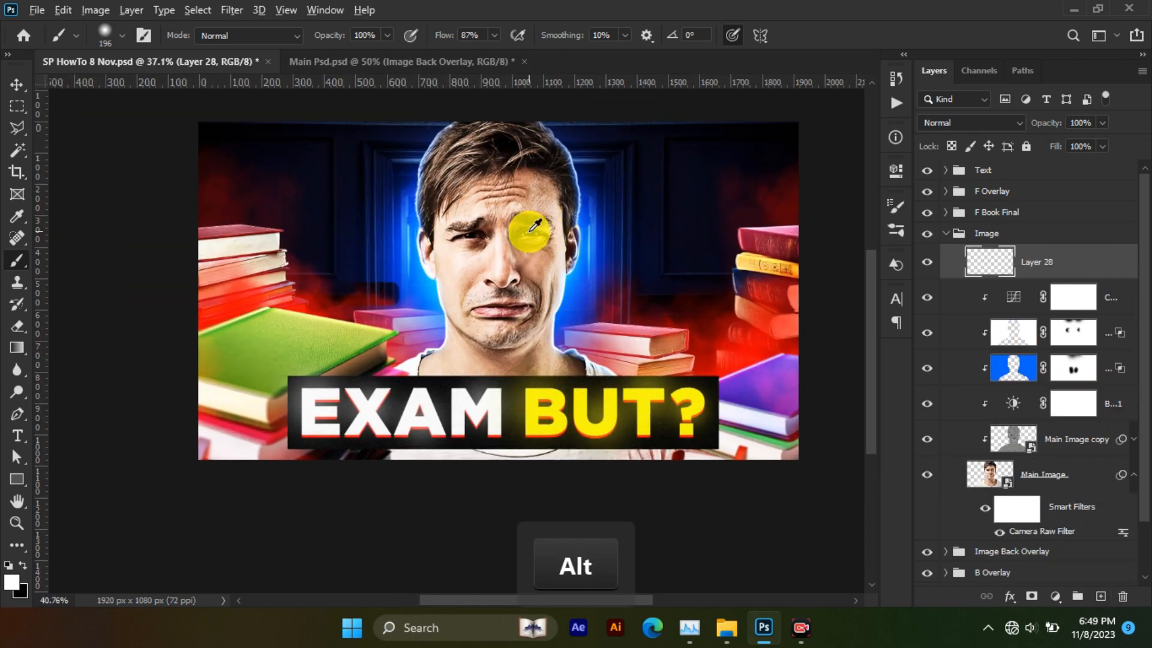
scroll(536, 226, up, 6)
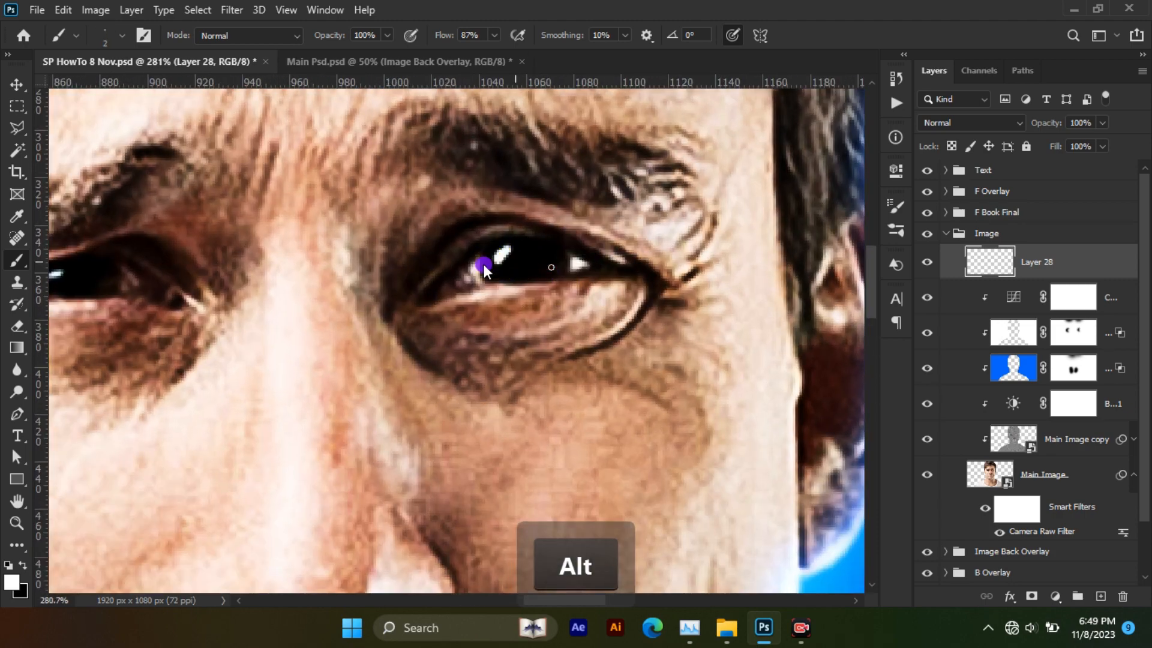
alt+right_click(475, 267)
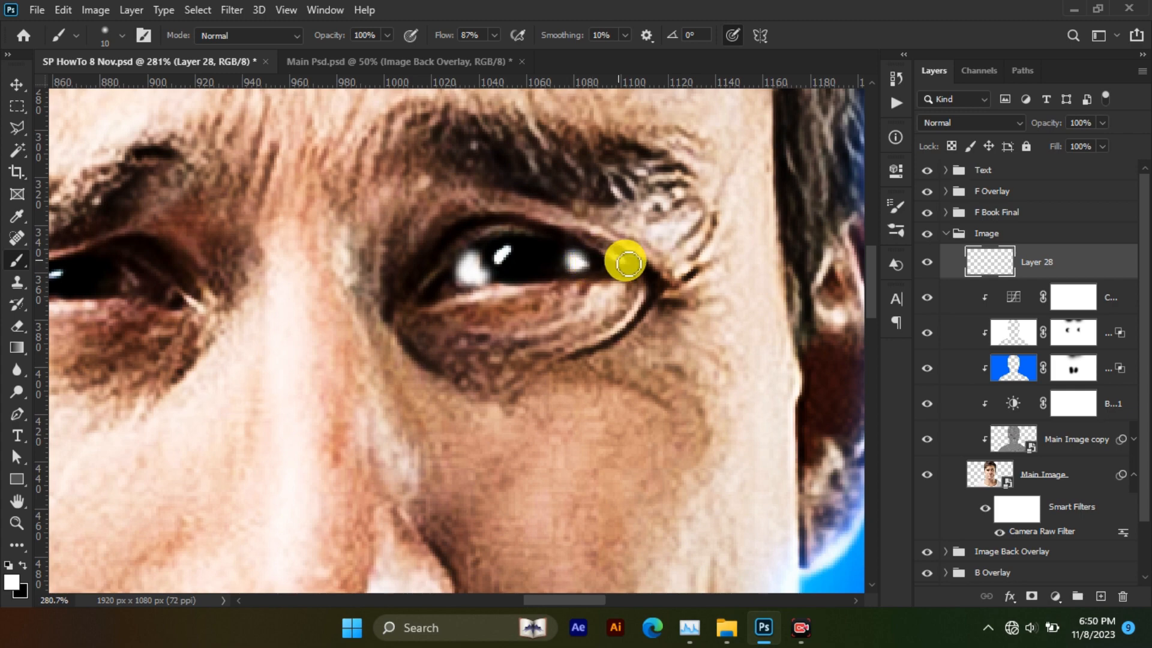
Set the eye highlight layer to Overlay blending and paint white on the man's other eye with a 14 px brush
click(992, 131)
click(930, 325)
drag(360, 290, 637, 297)
alt+right_click(208, 285)
drag(262, 293, 278, 296)
drag(355, 289, 372, 291)
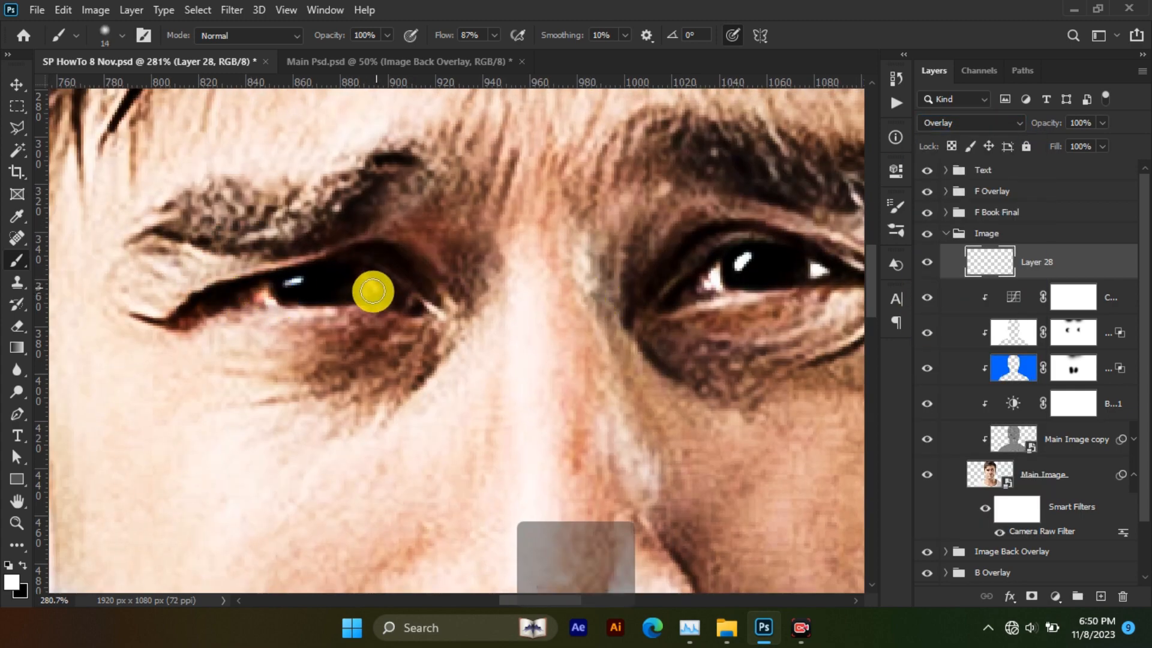
click(928, 262)
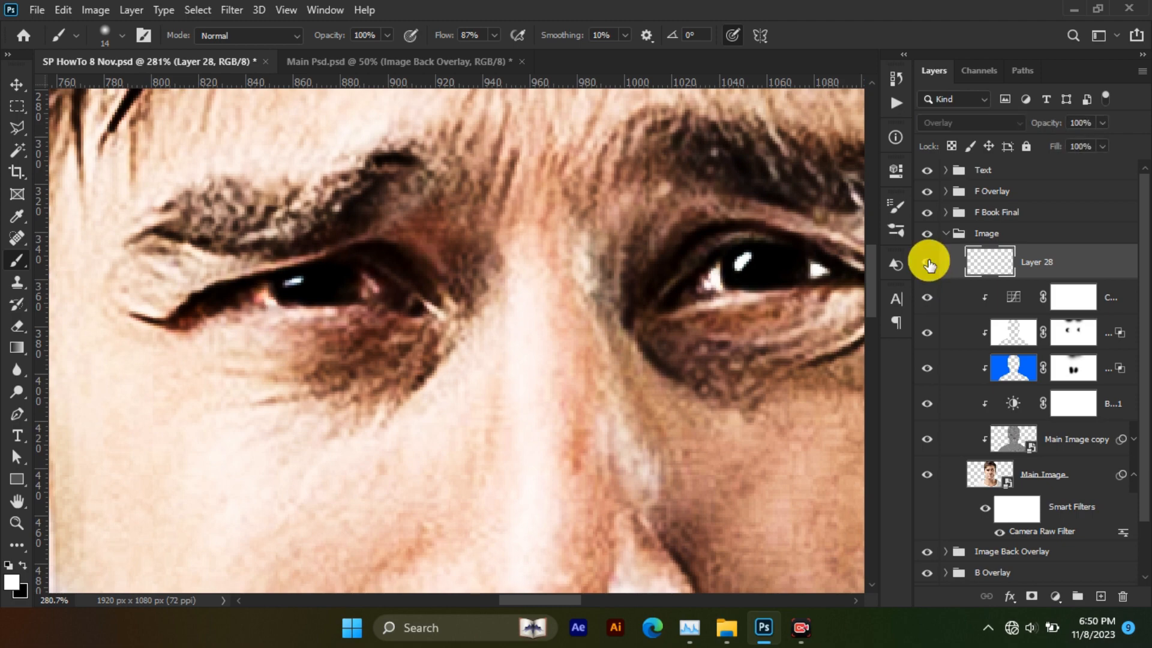
Collapse the Image group and place Instagram Screen Shot from the assets folder above it at 37.31% scale, X 1489 px, Y 596 px
click(946, 235)
scroll(548, 185, down, 10)
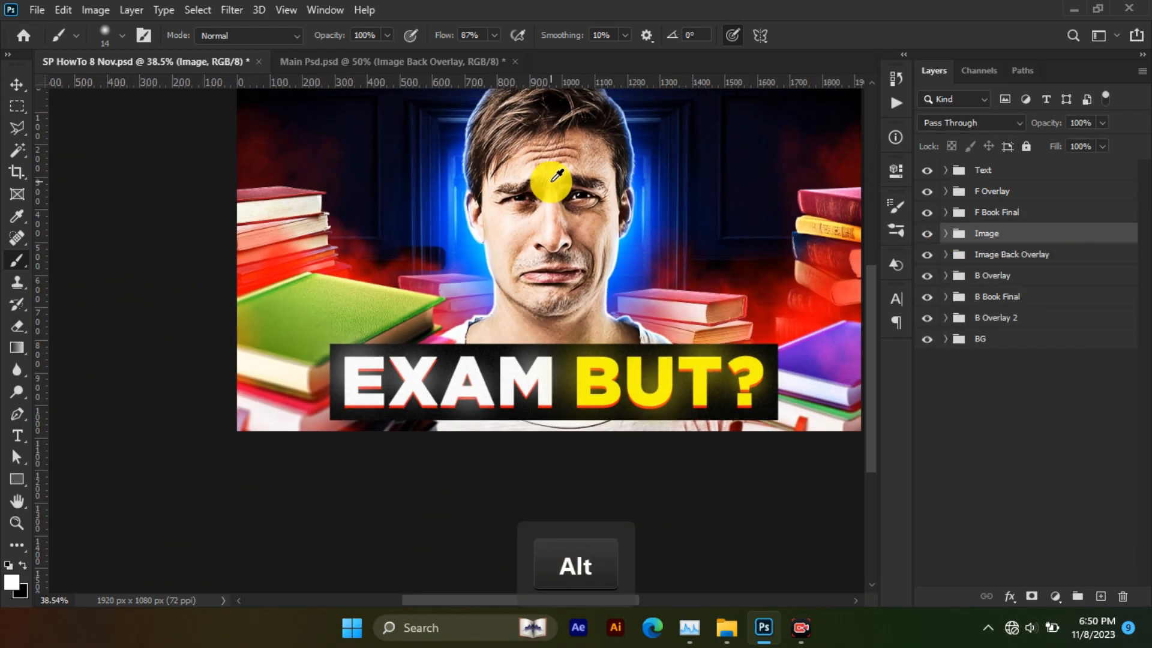
key(v)
click(725, 625)
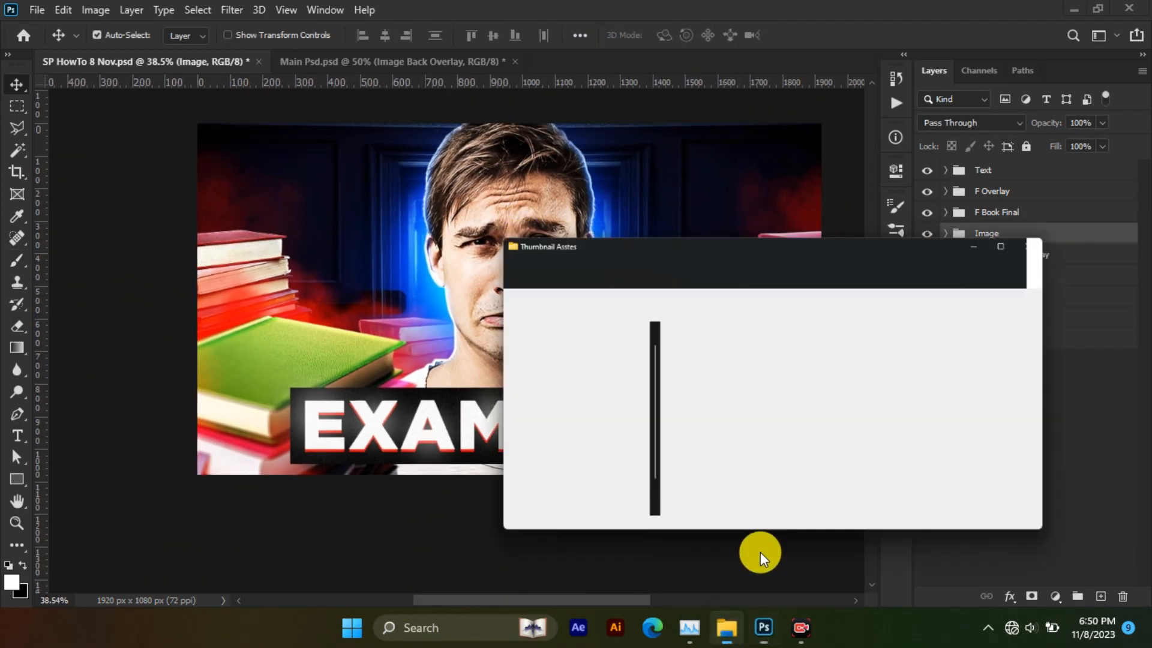
drag(880, 333, 257, 468)
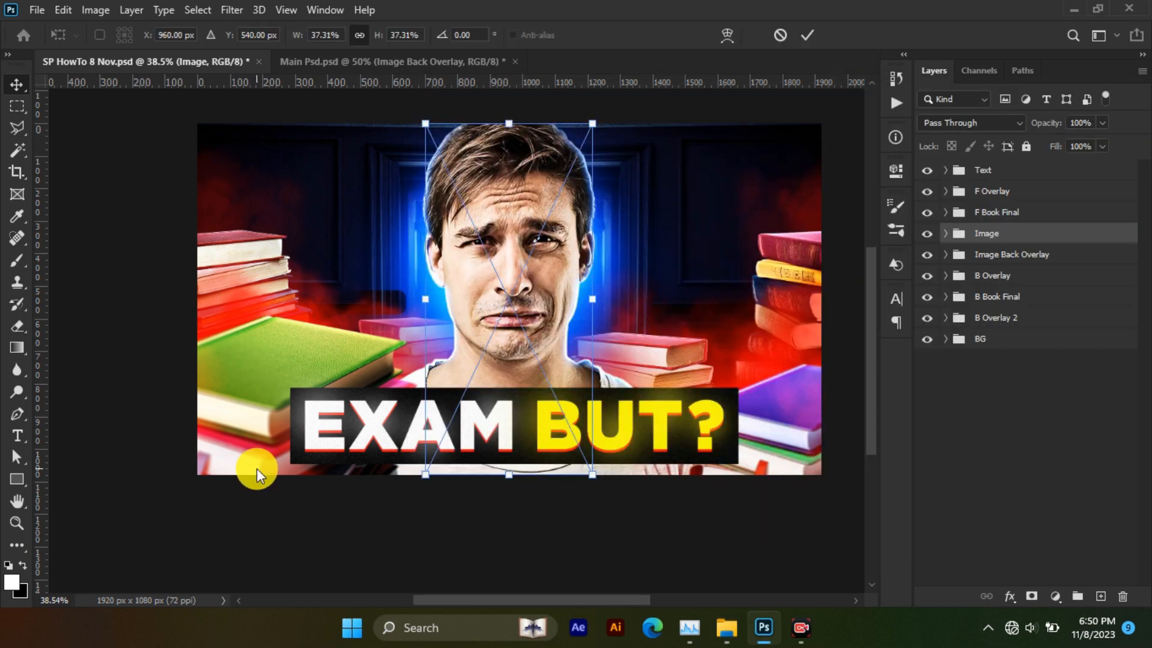
drag(674, 322, 718, 334)
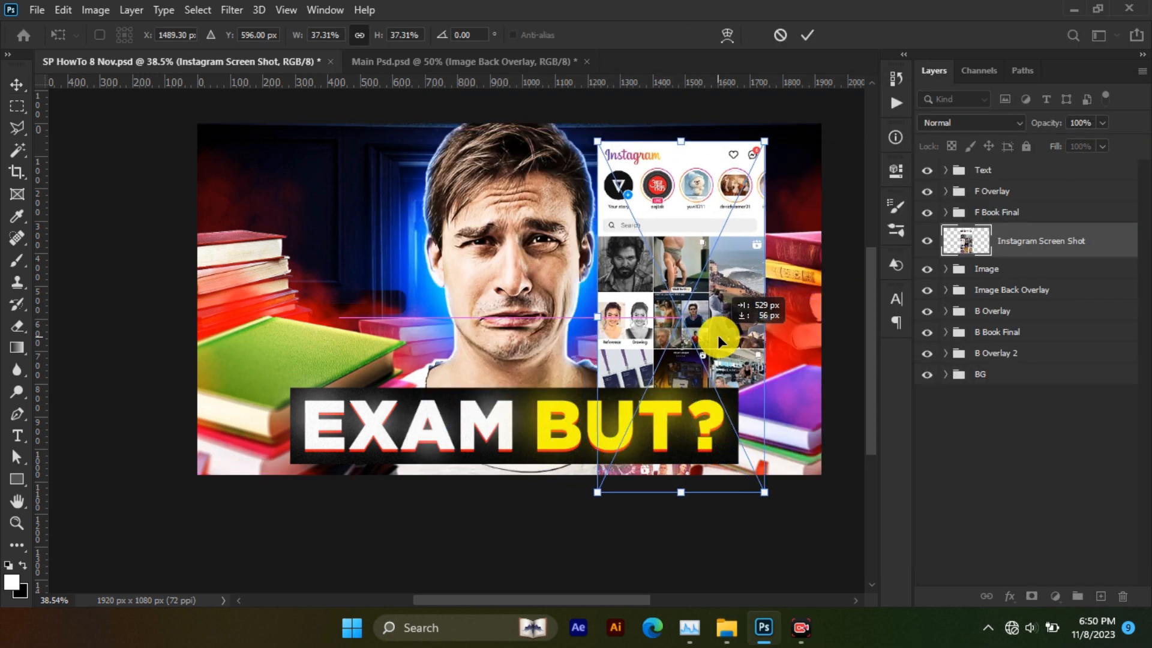
click(806, 35)
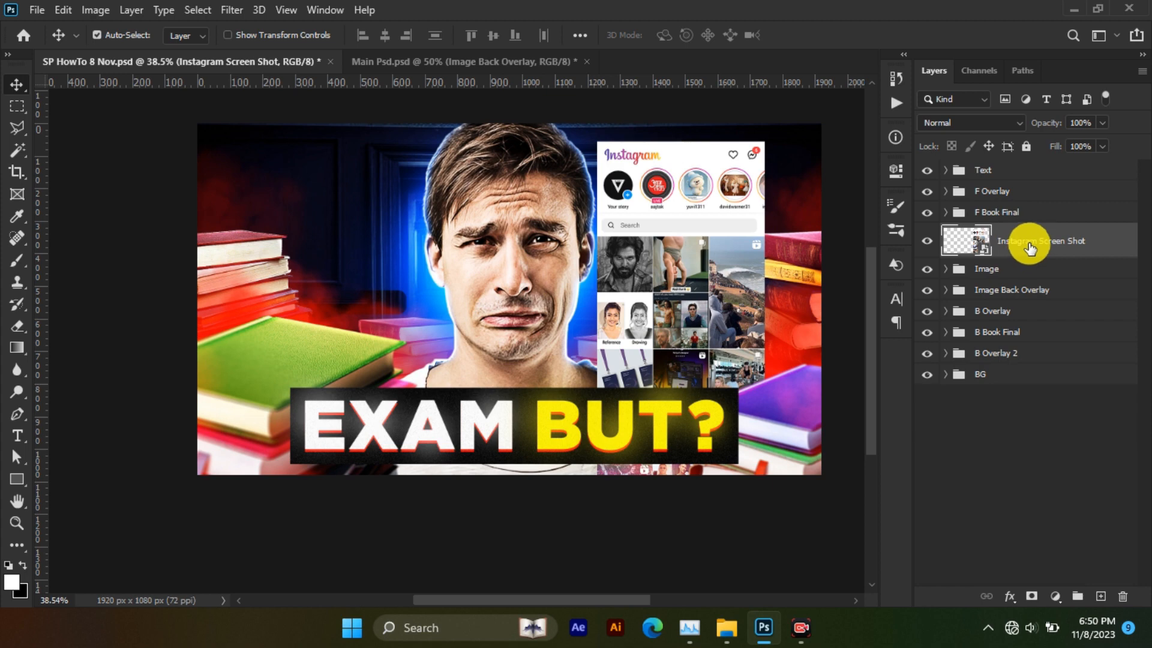